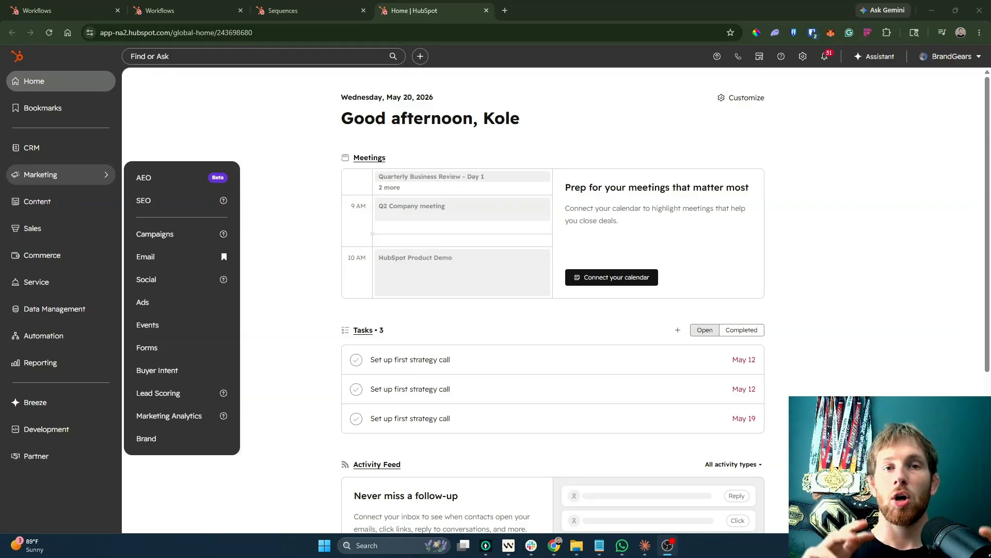
Close the Marketing menu and open a new browser tab beside the HubSpot home page.
click(443, 214)
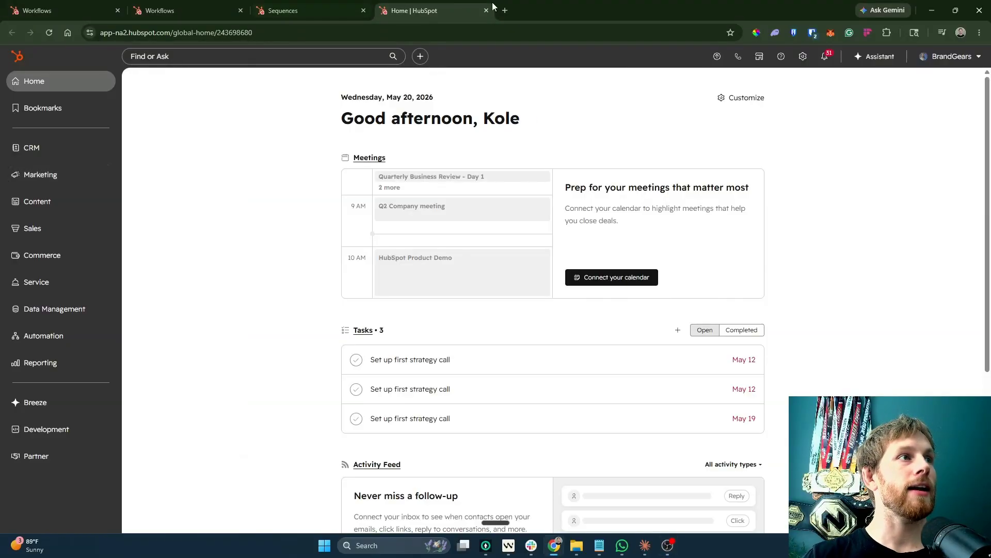
click(504, 10)
Go to LinkedIn, read your profile's first featured post on lead response time, then close LinkedIn.
text(linkedin)
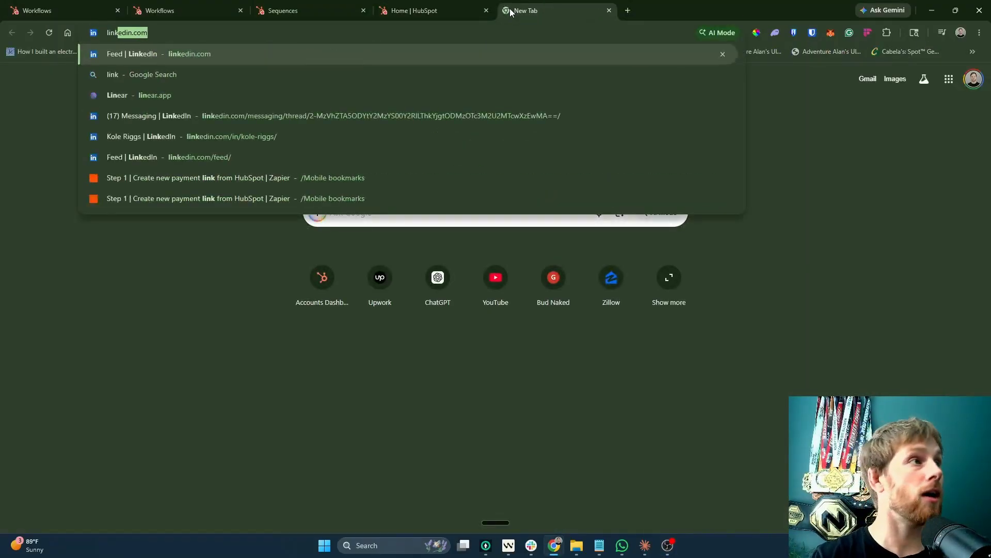
key(Return)
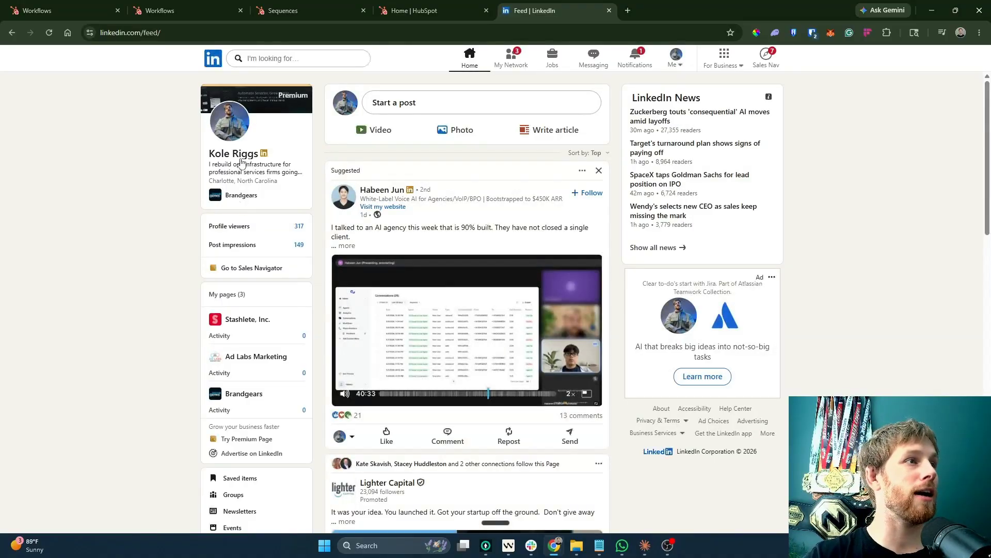
click(233, 153)
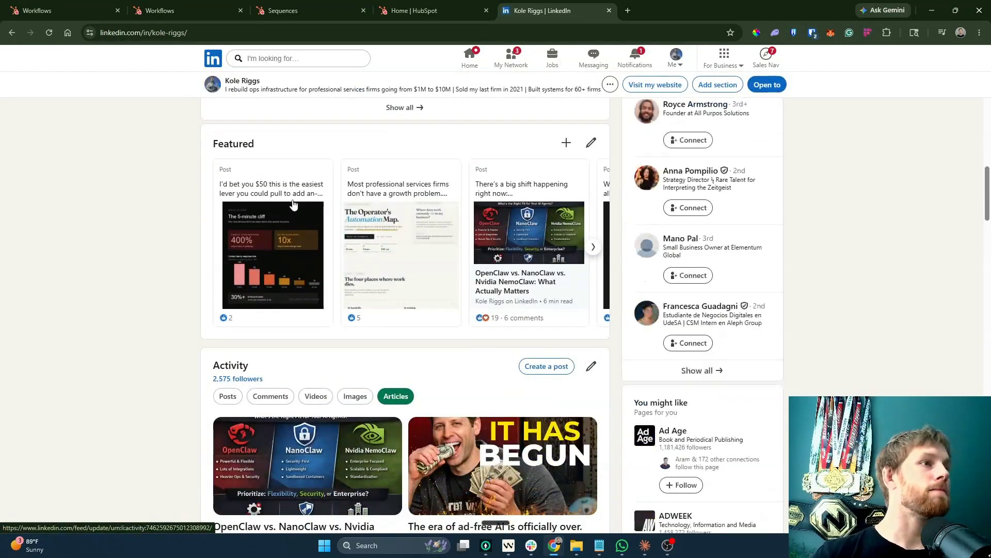
click(279, 259)
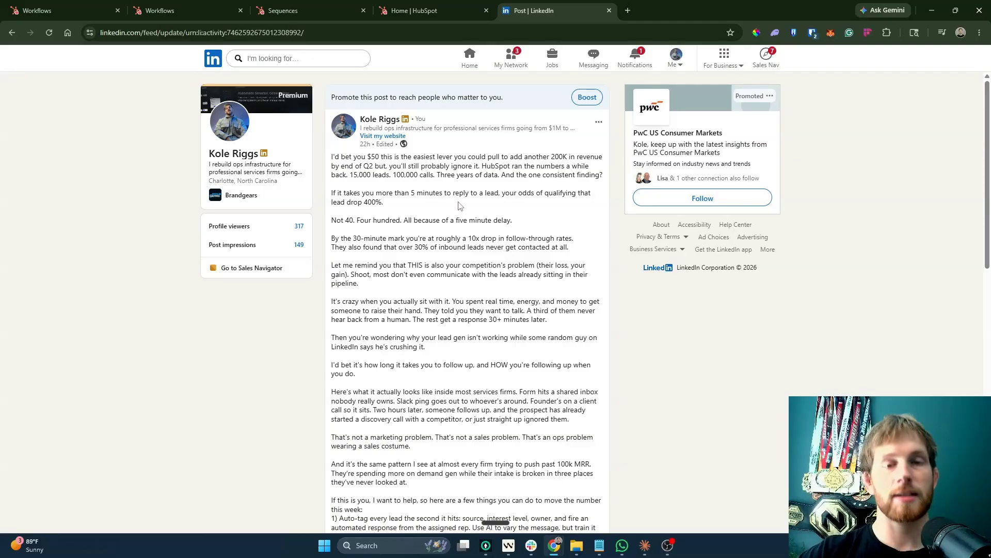
click(609, 11)
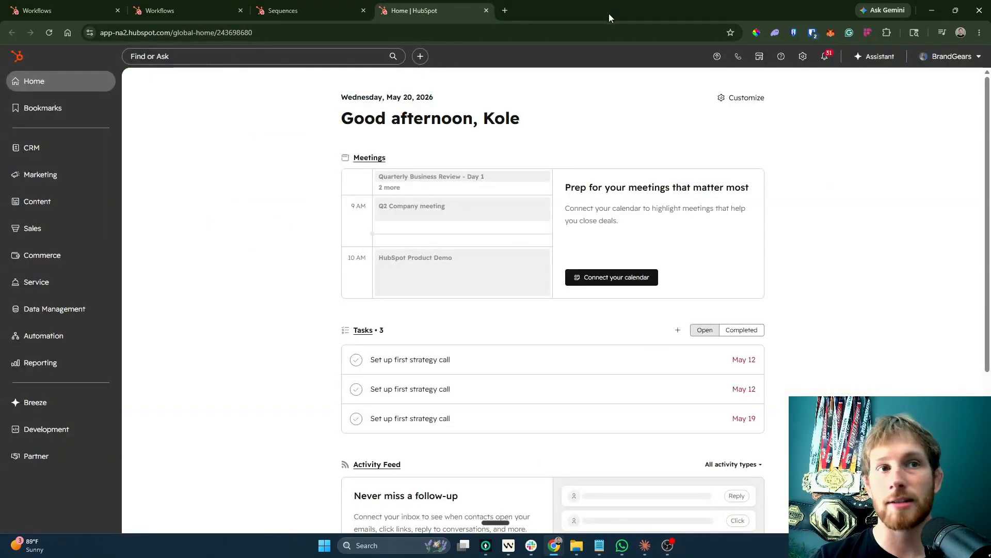
Open HubSpot settings and go to Meetings under Tools in the sidebar.
click(40, 174)
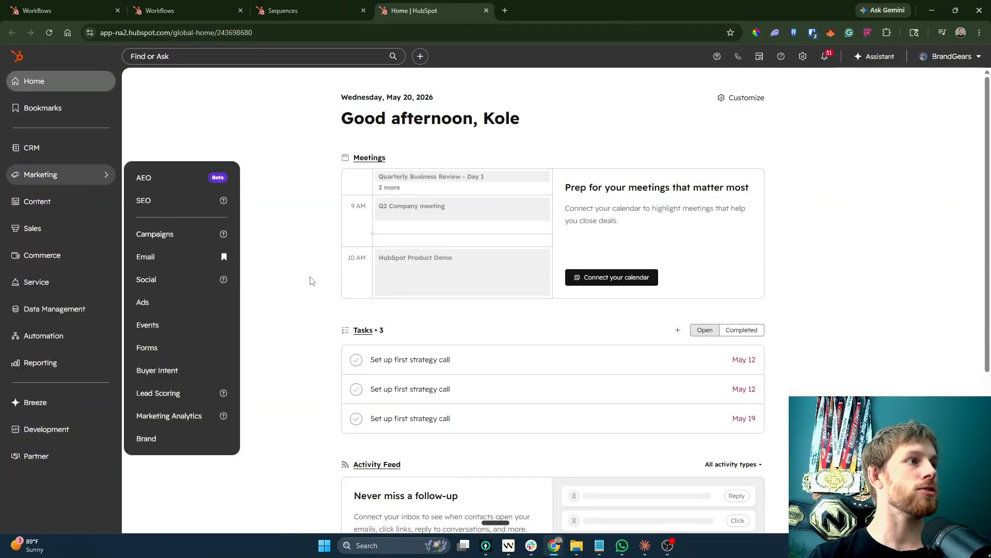
click(803, 56)
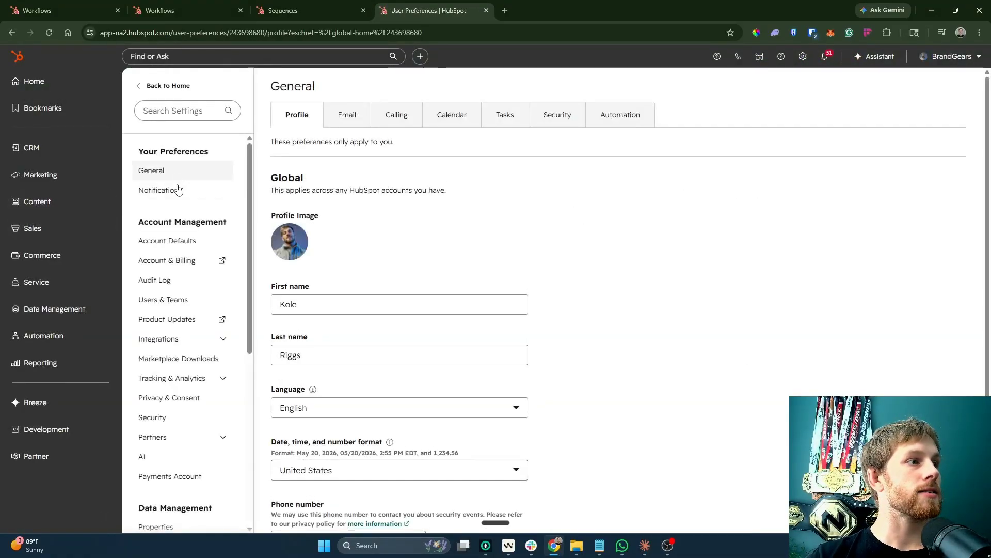
scroll(180, 327, down, 2)
scroll(181, 327, down, 4)
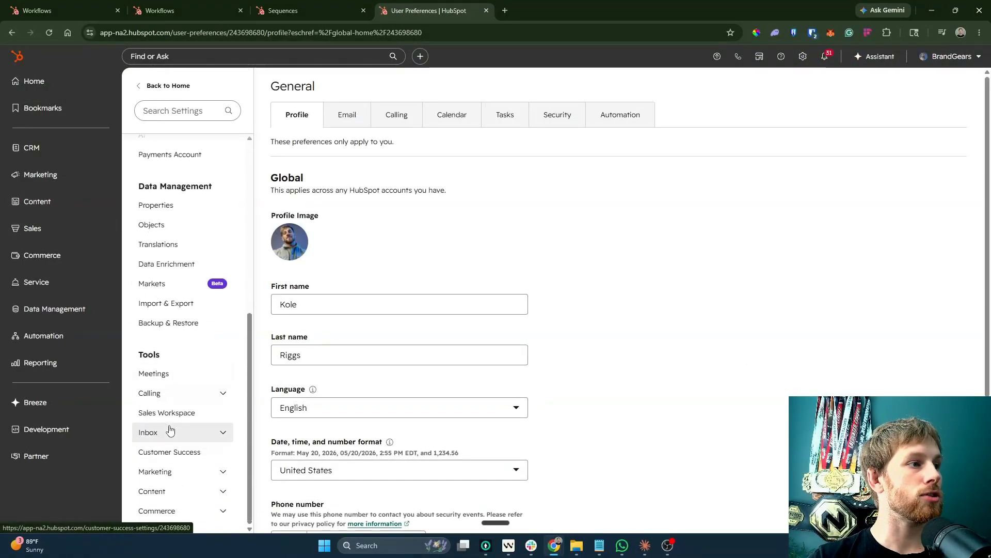
click(185, 376)
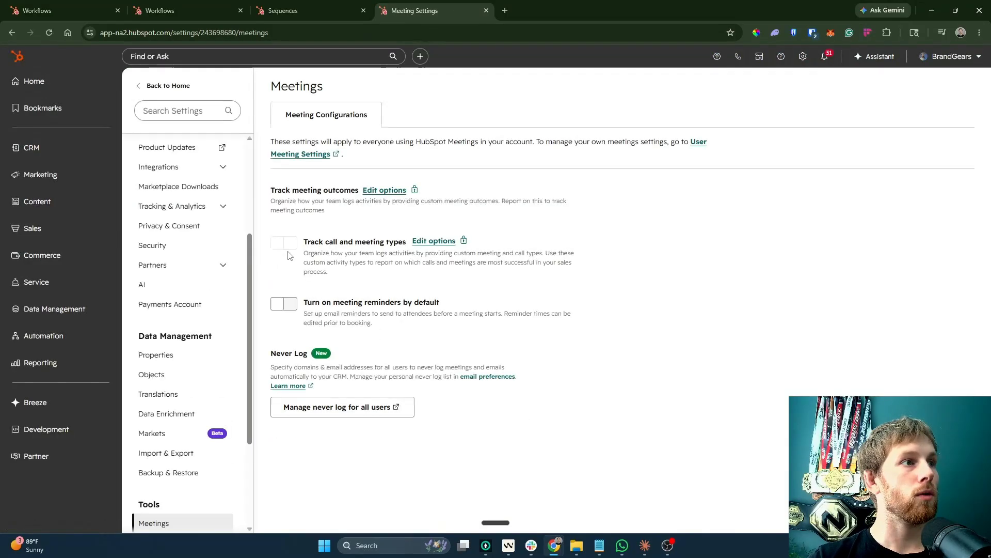
Turn on default reminder emails at 1 hour and 3 days before, save, and open User Meeting Settings.
click(288, 303)
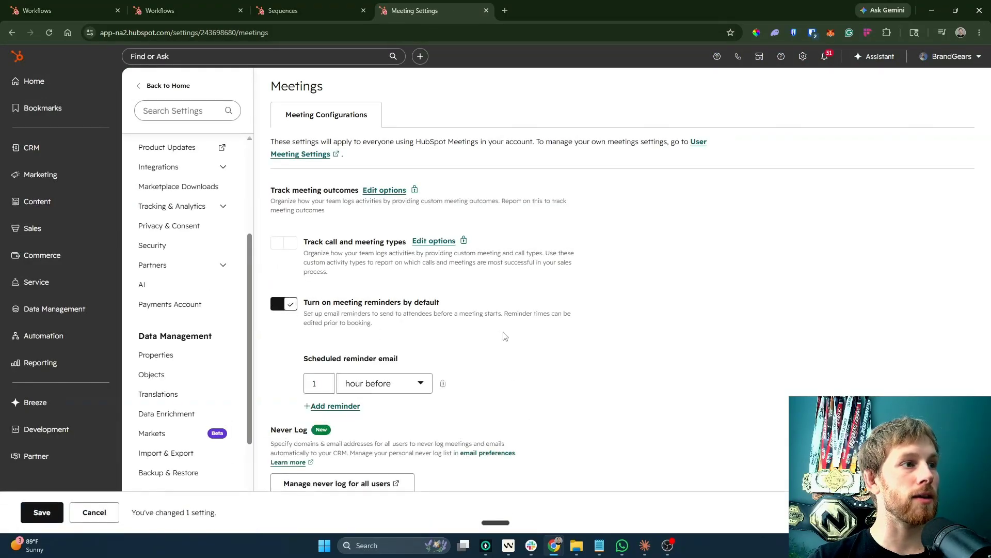
click(336, 406)
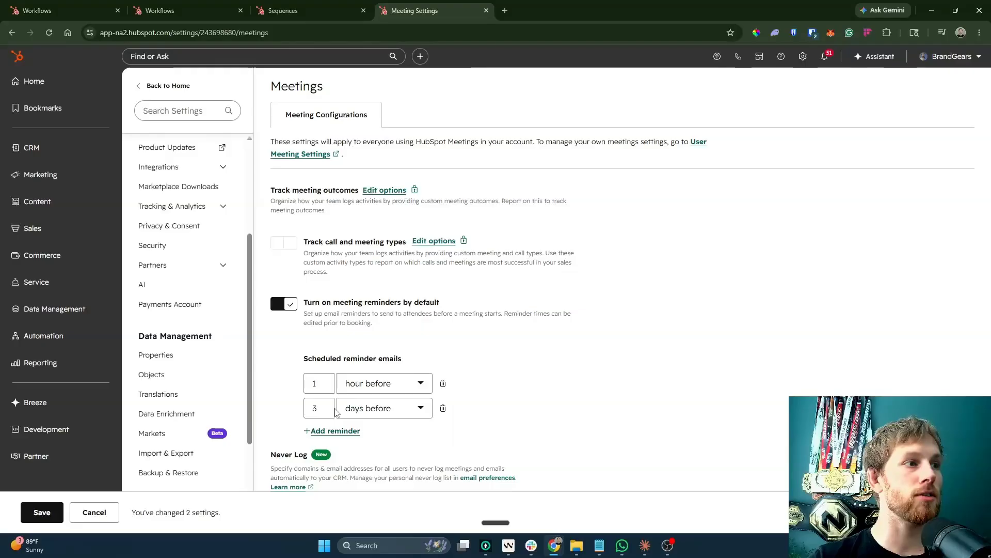
click(358, 417)
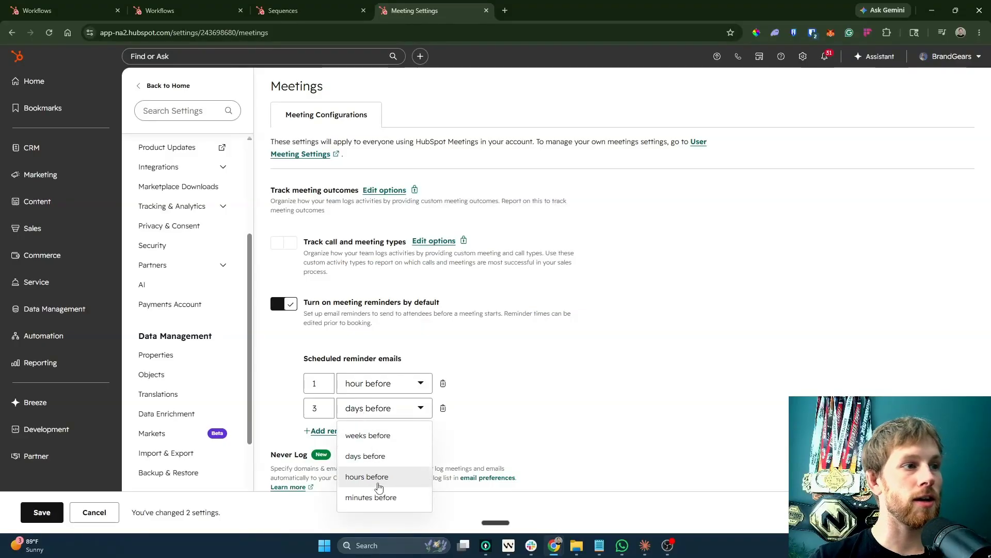
click(737, 389)
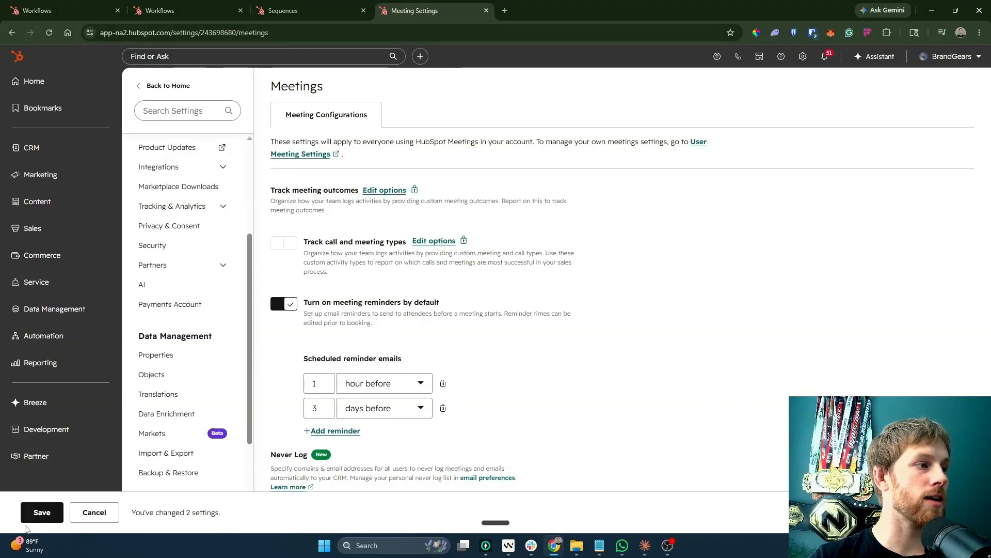
click(42, 512)
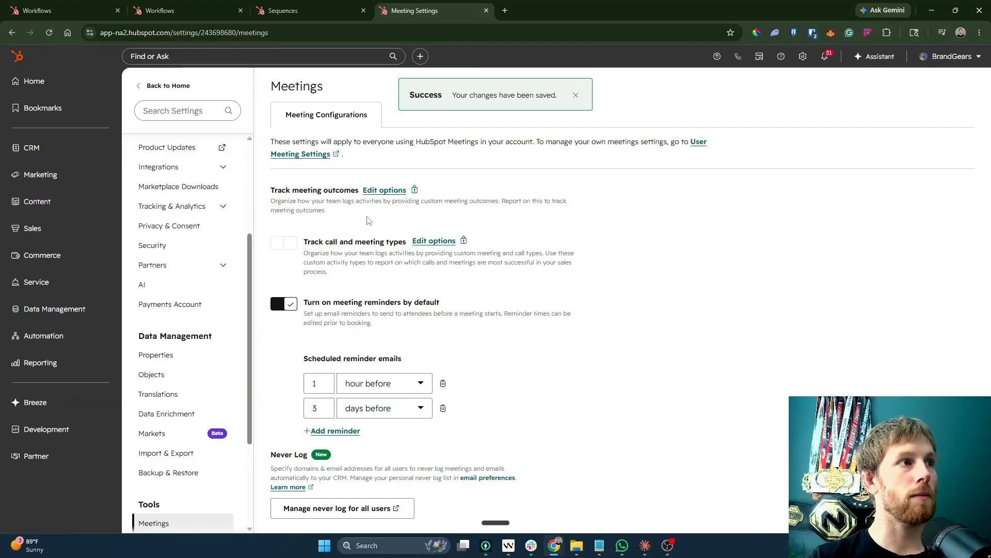
click(323, 155)
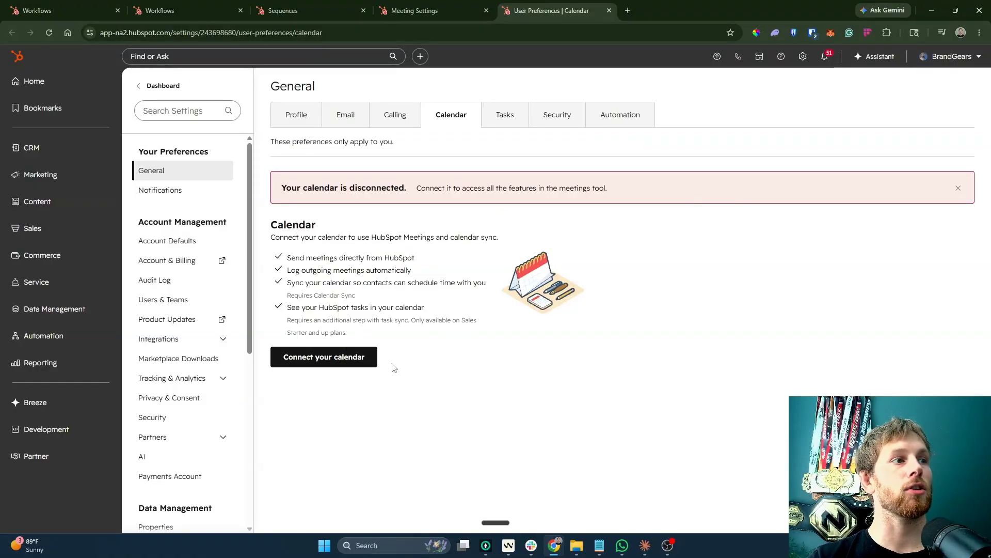
Connect the work Google calendar with all permissions granted, then review the Tasks Calendar Sync options.
click(368, 357)
click(394, 169)
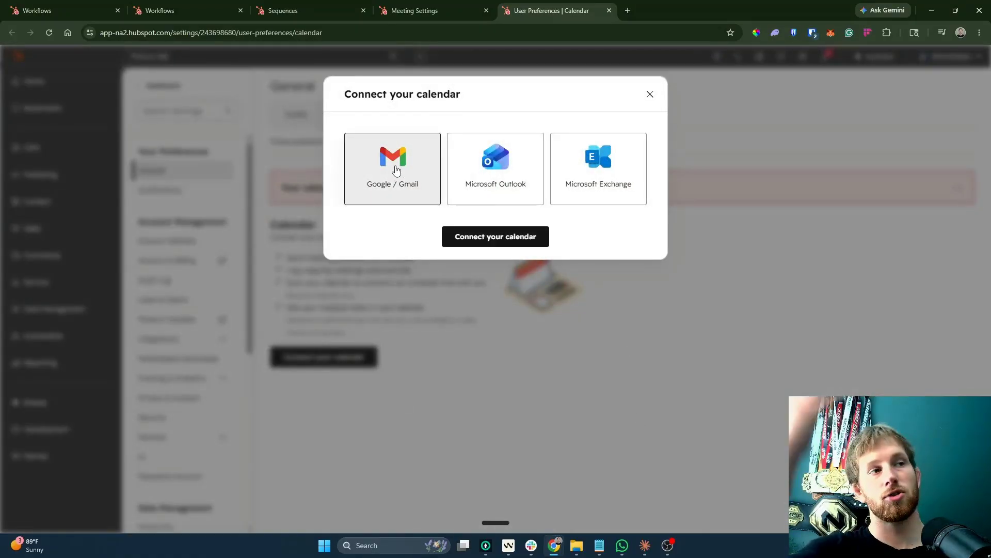
click(491, 238)
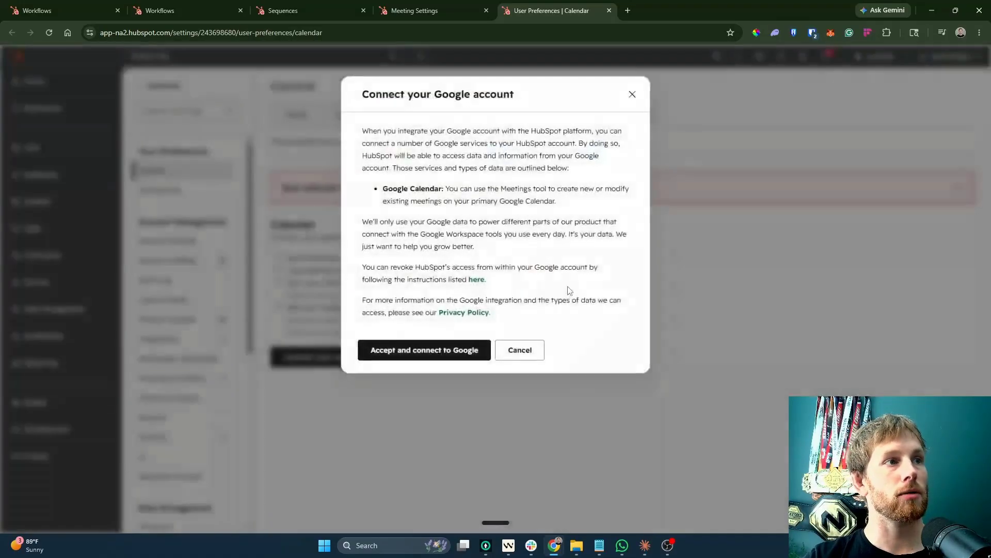
click(470, 347)
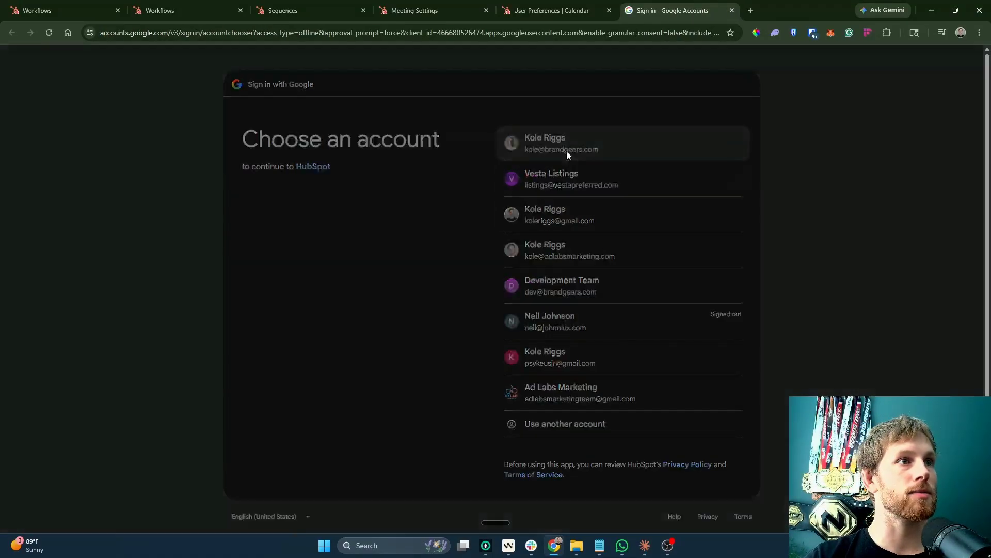
click(566, 151)
click(656, 342)
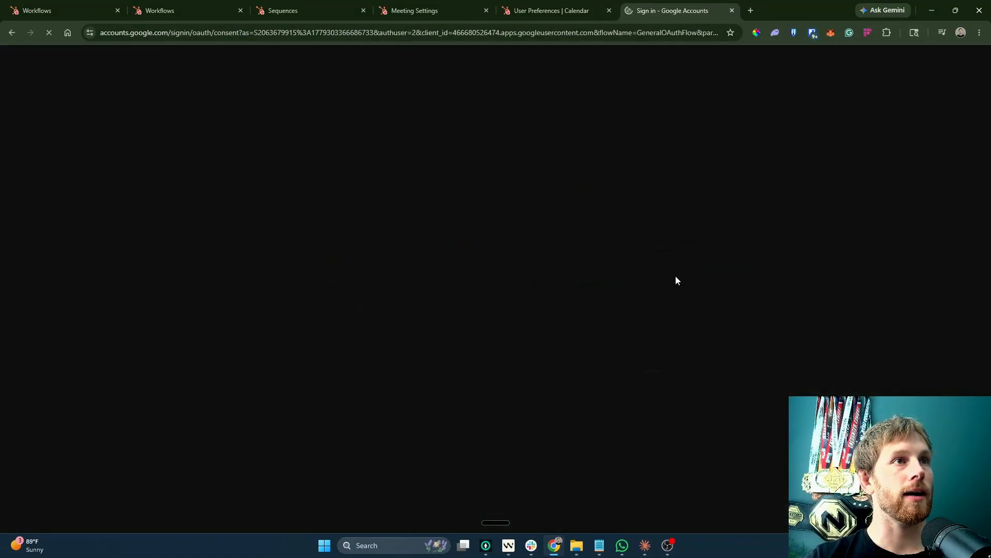
click(537, 164)
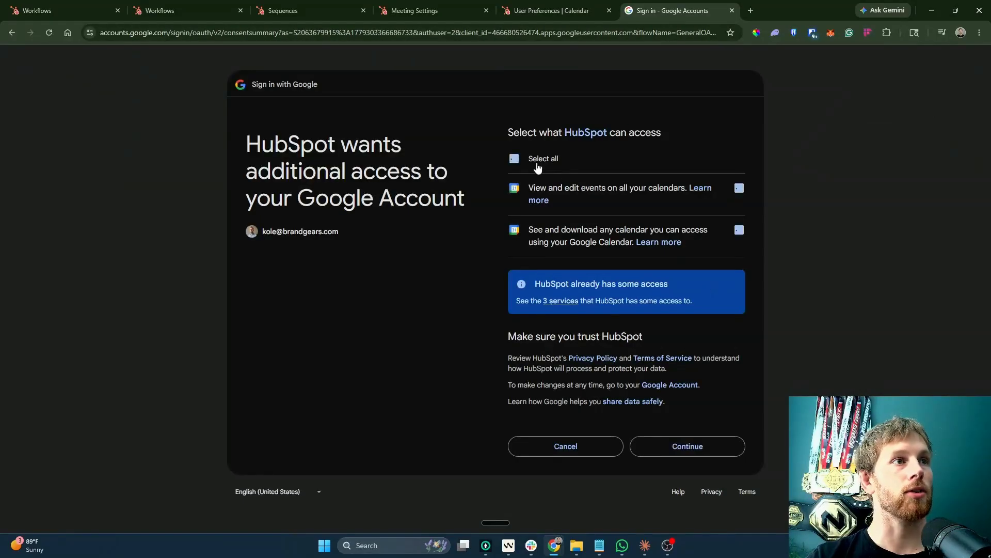
click(679, 438)
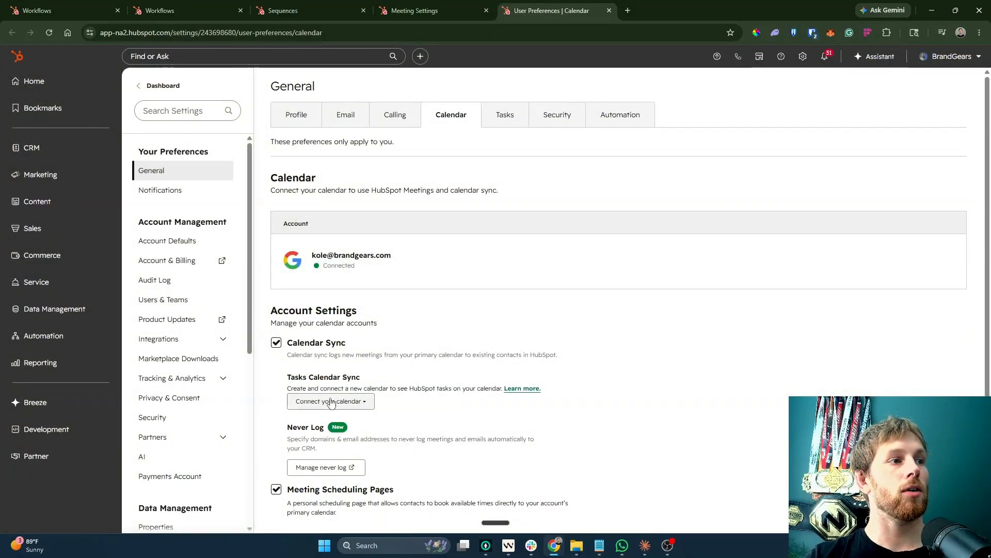
click(325, 402)
click(301, 425)
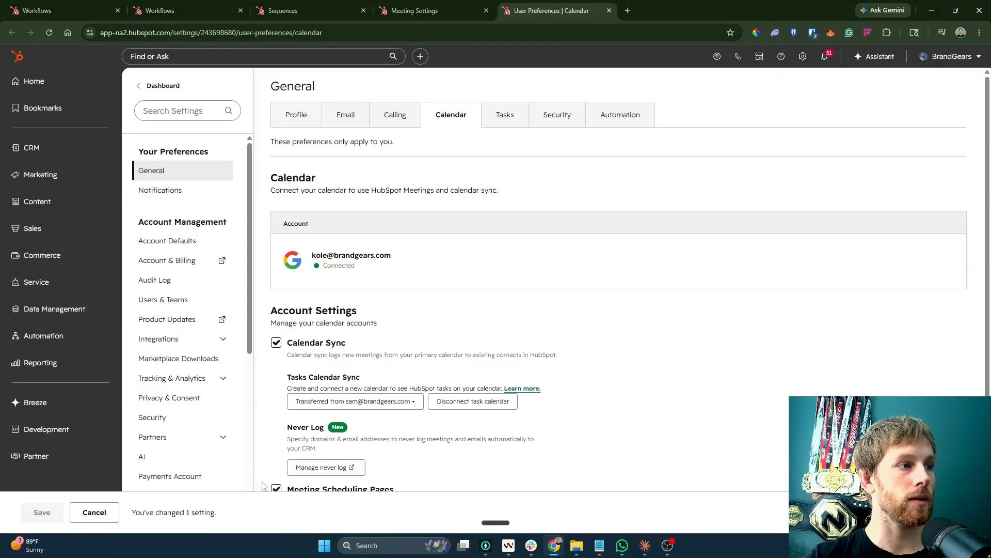
click(94, 512)
scroll(321, 242, down, 2)
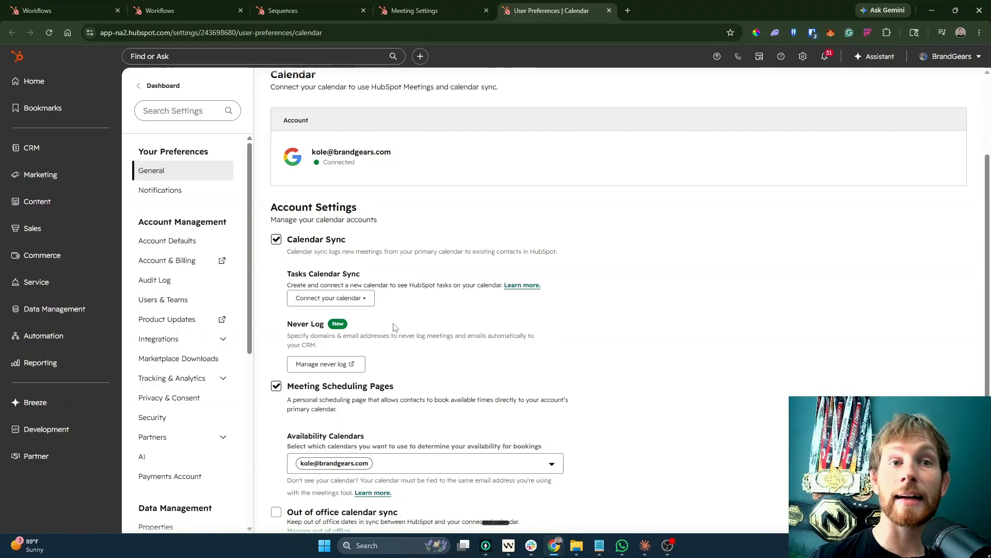
scroll(442, 310, down, 1)
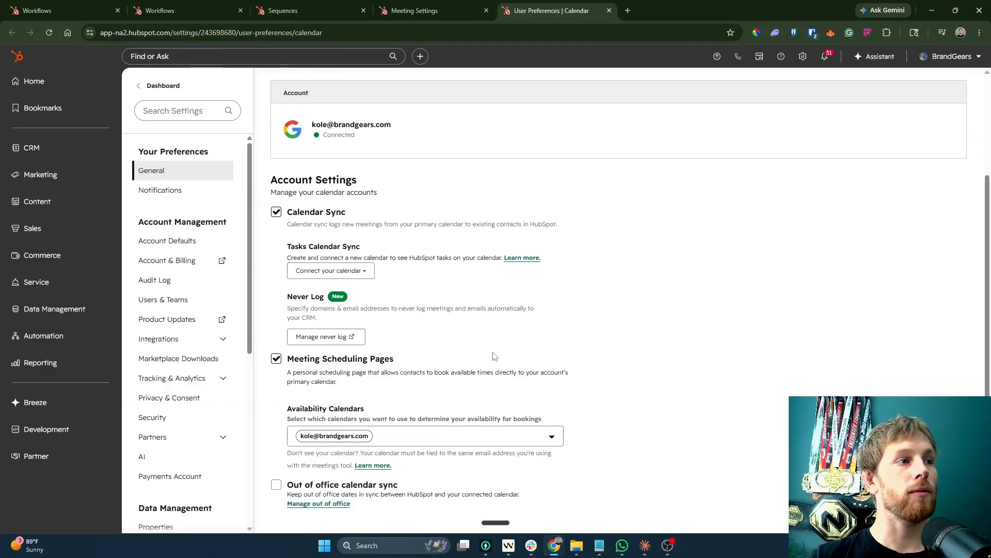
click(368, 487)
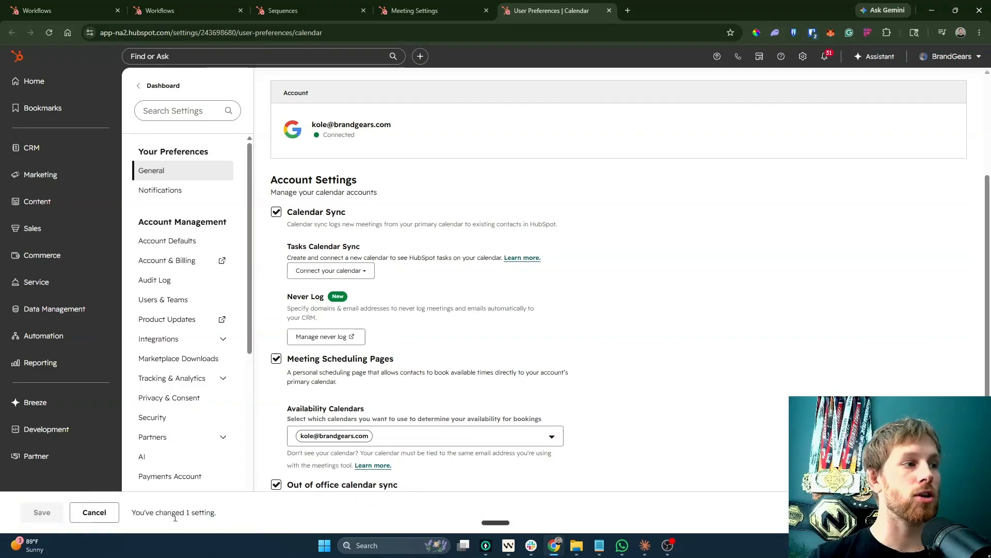
click(98, 514)
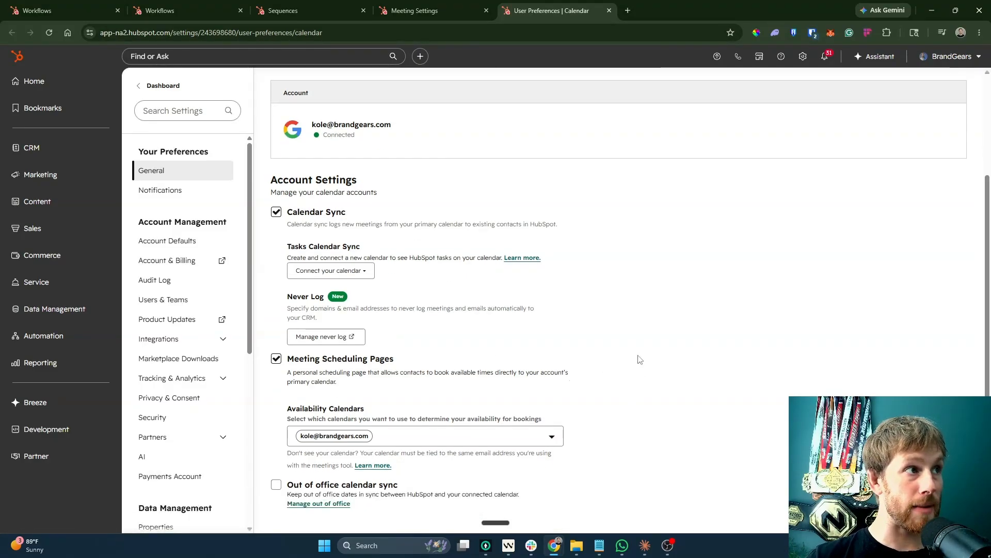
scroll(641, 352, up, 5)
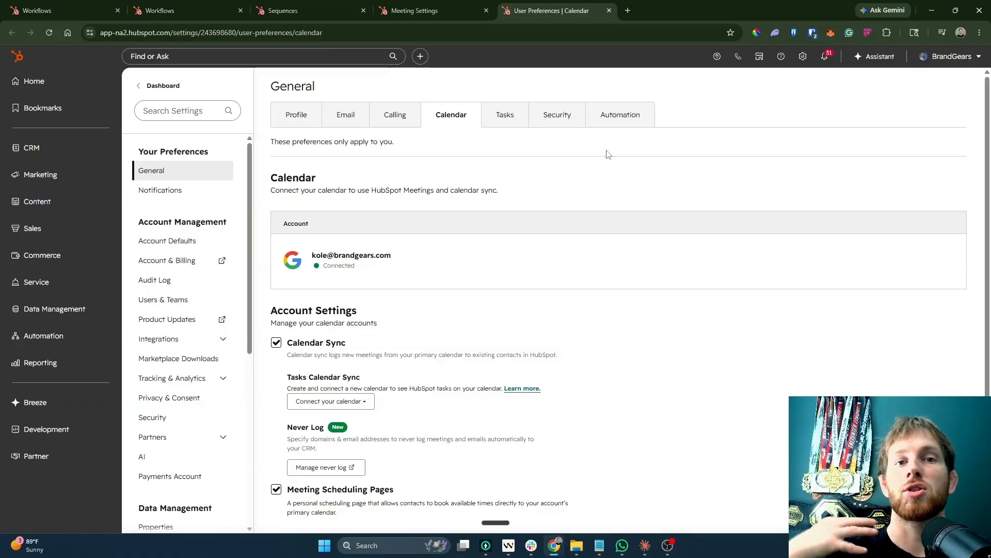
Move through the Automation, Calendar, Calling and Email preferences, then begin connecting a personal inbox.
click(612, 115)
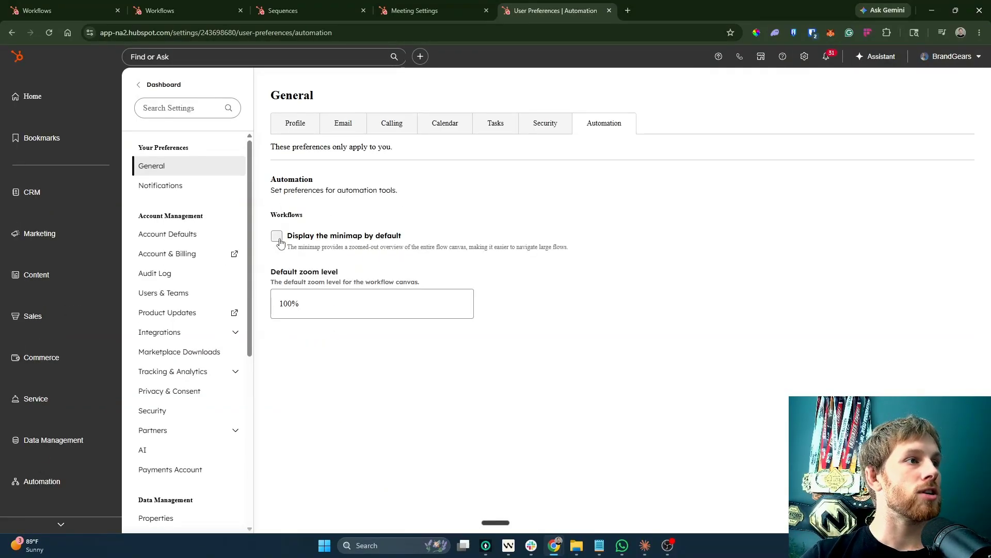
click(423, 126)
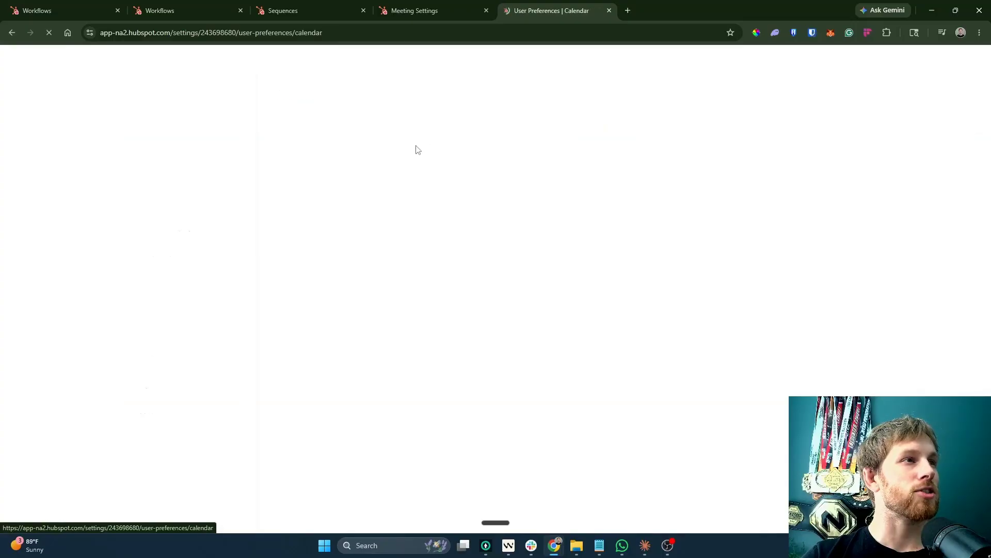
click(374, 123)
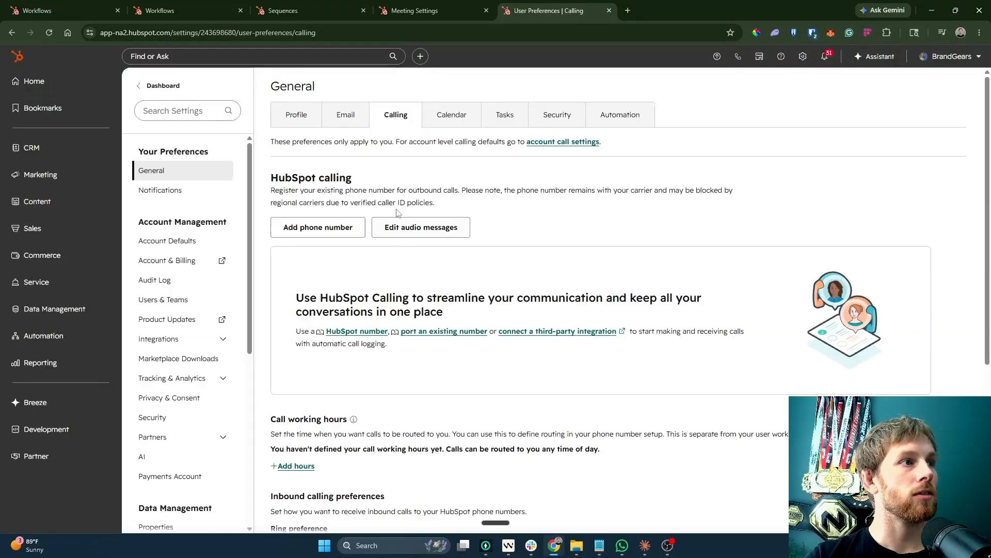
click(344, 125)
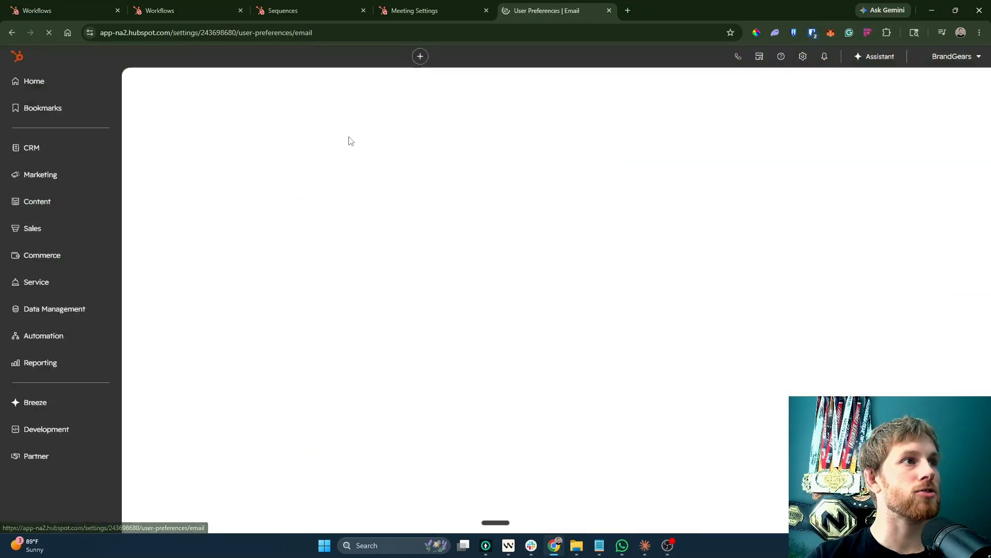
click(330, 312)
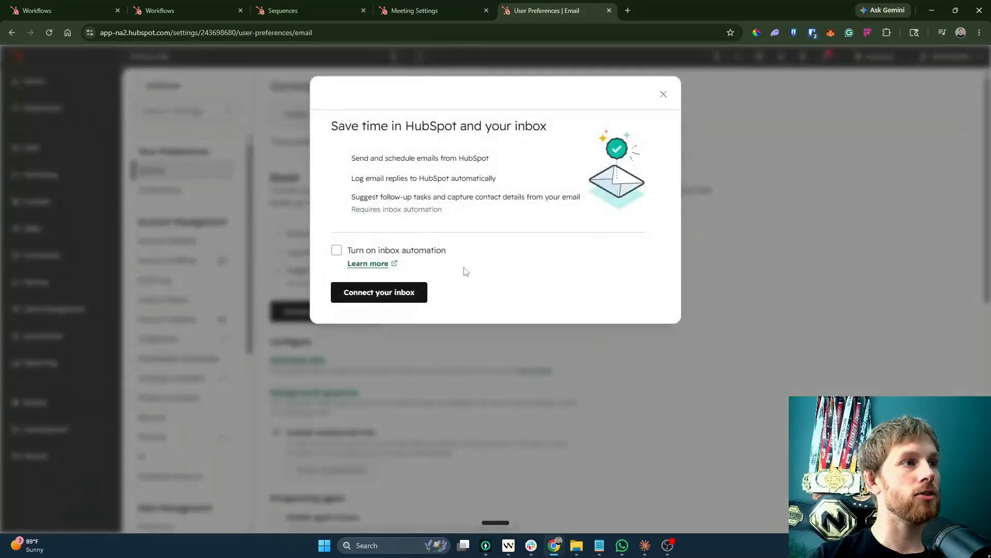
Turn on inbox automation and choose to connect a Google-hosted Gmail mailbox.
click(415, 254)
click(379, 292)
click(496, 190)
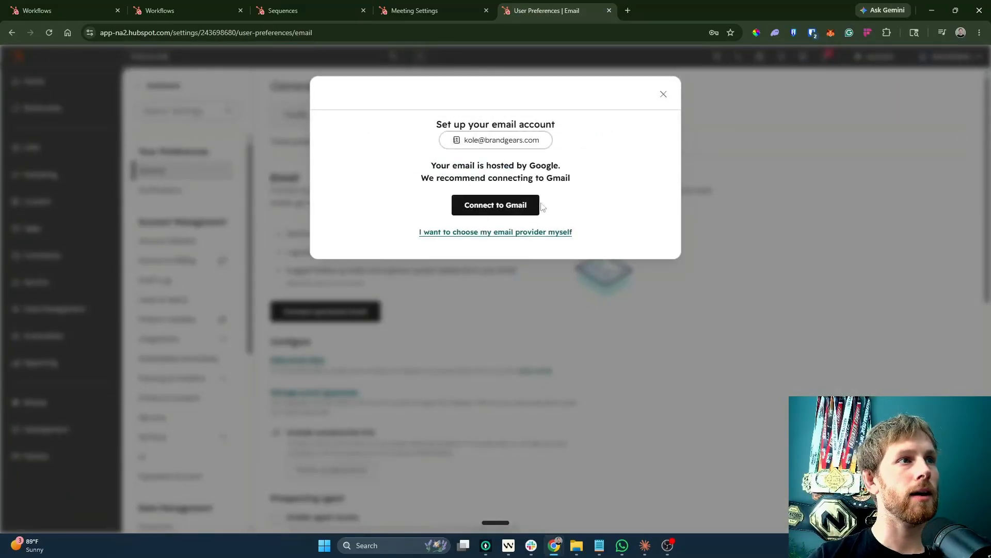
click(500, 206)
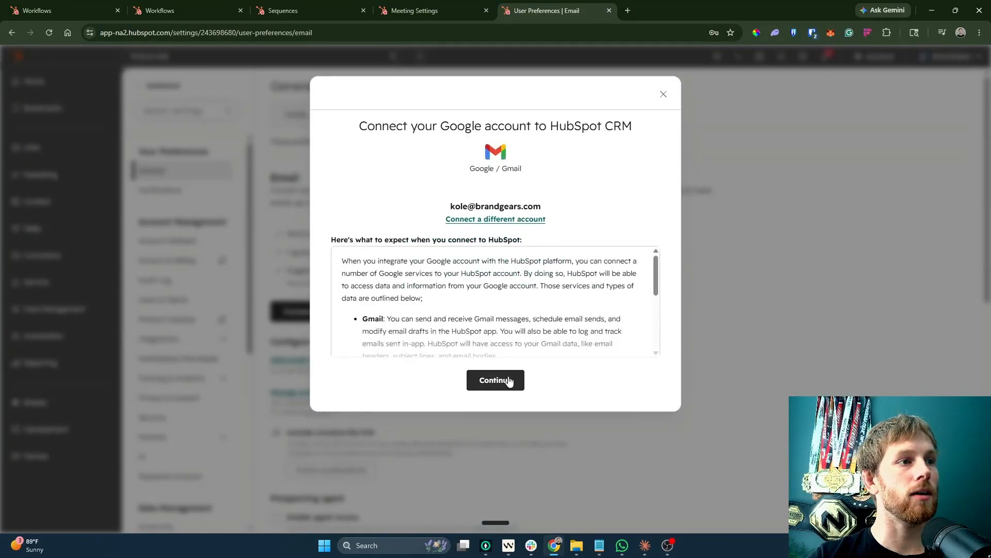
click(488, 380)
Sign in with the work Google account, grant mailbox access, and decline the extension offer.
click(570, 146)
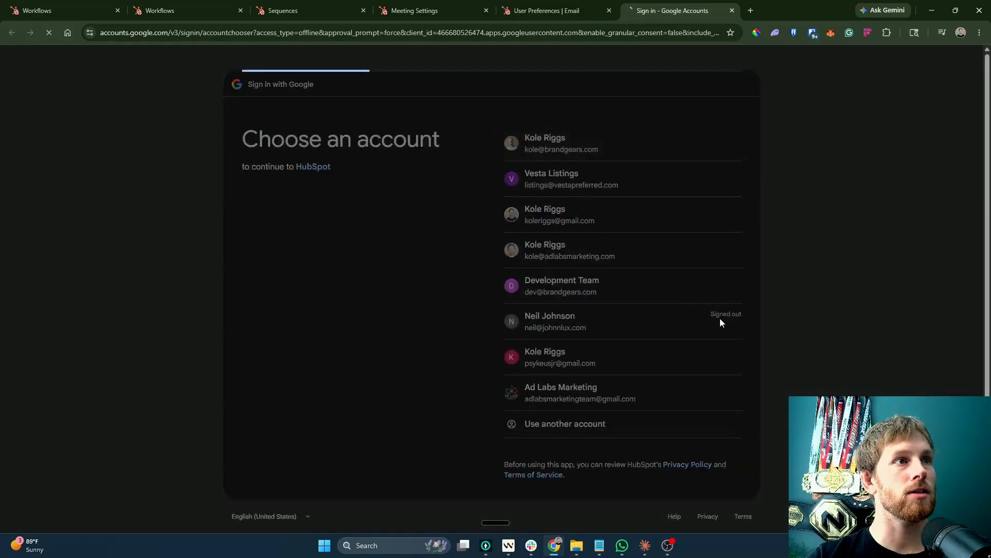
click(681, 338)
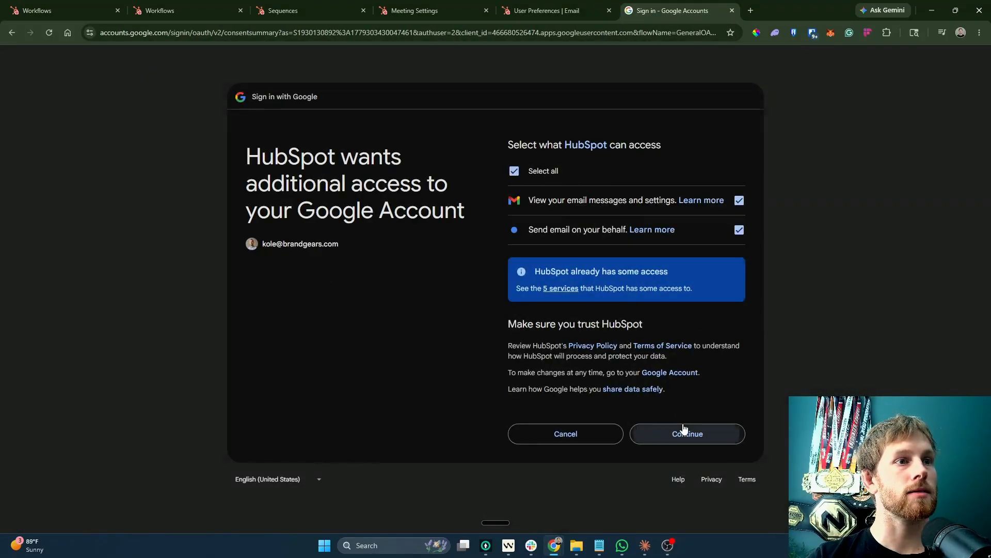
click(687, 432)
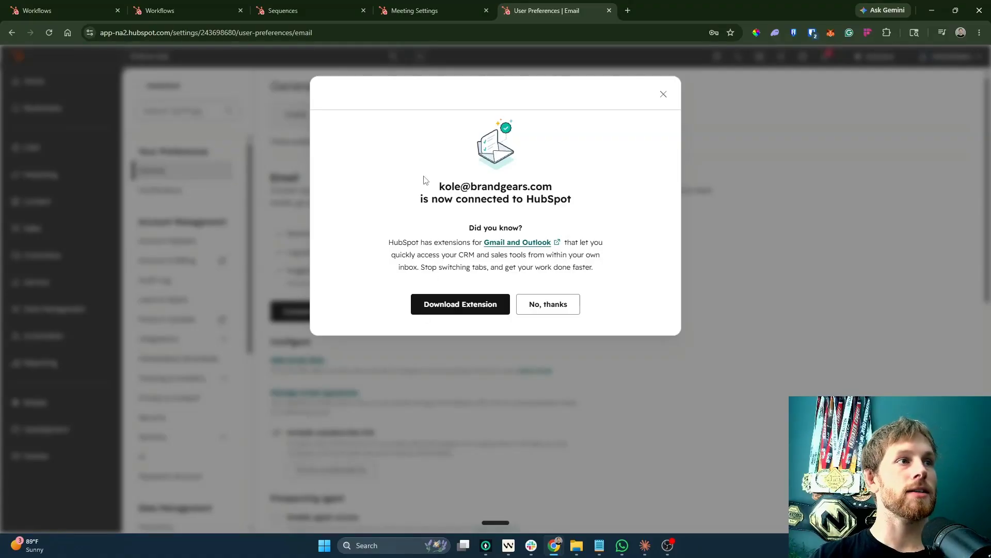
drag(423, 178, 380, 188)
click(313, 237)
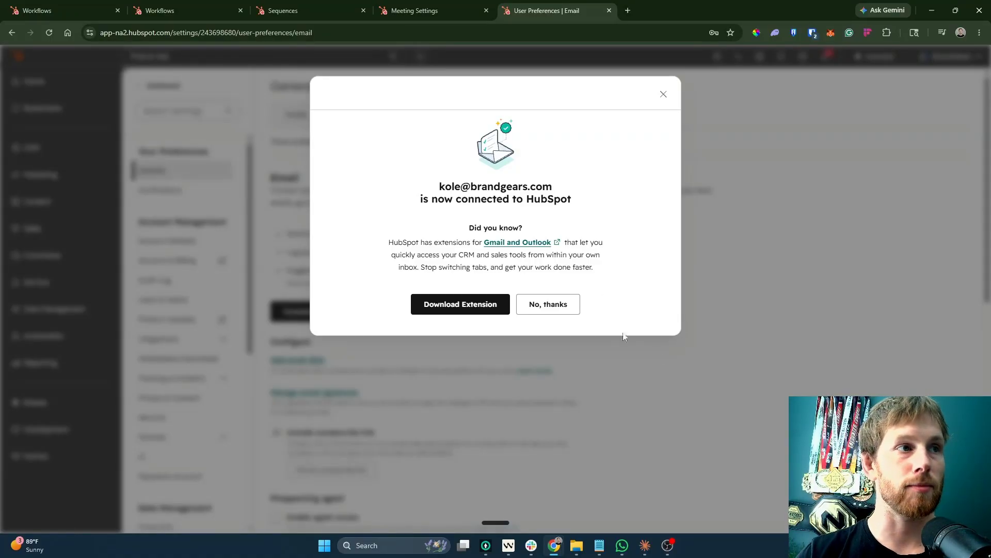
click(578, 303)
Enable prospecting agent access to send from the connected inbox.
scroll(317, 324, down, 2)
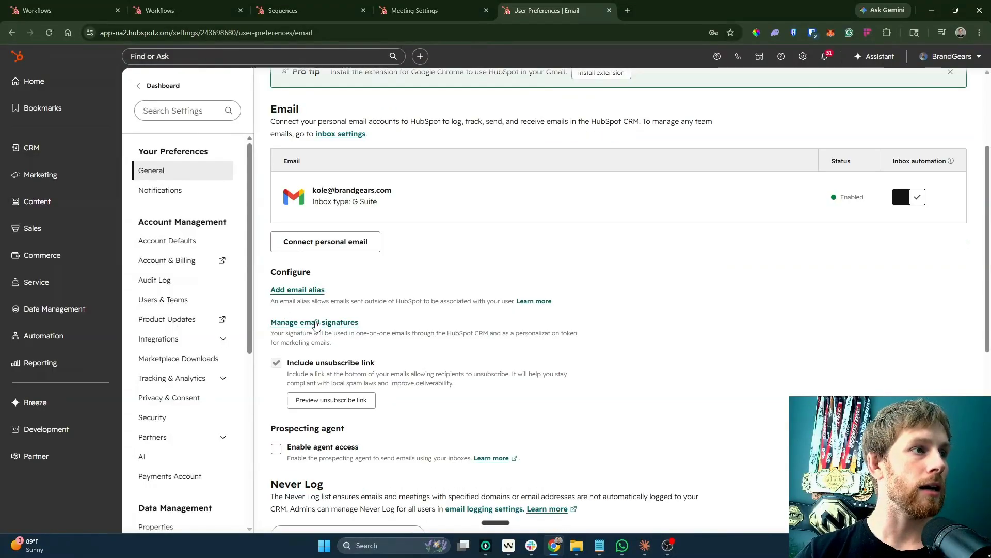
scroll(325, 330, down, 3)
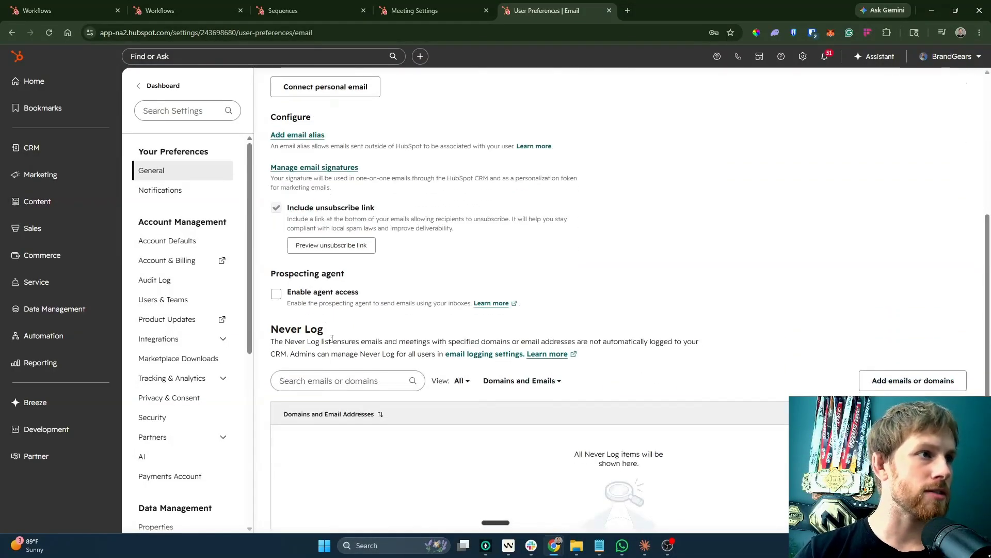
click(276, 298)
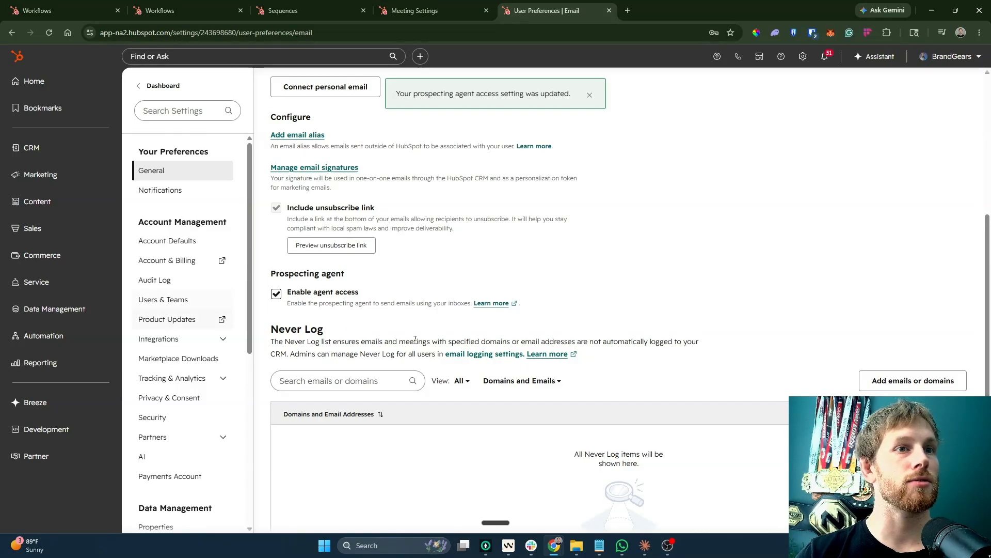
Turn on and allow browser sales notifications, then view the Tasks and Security preferences.
scroll(375, 347, down, 4)
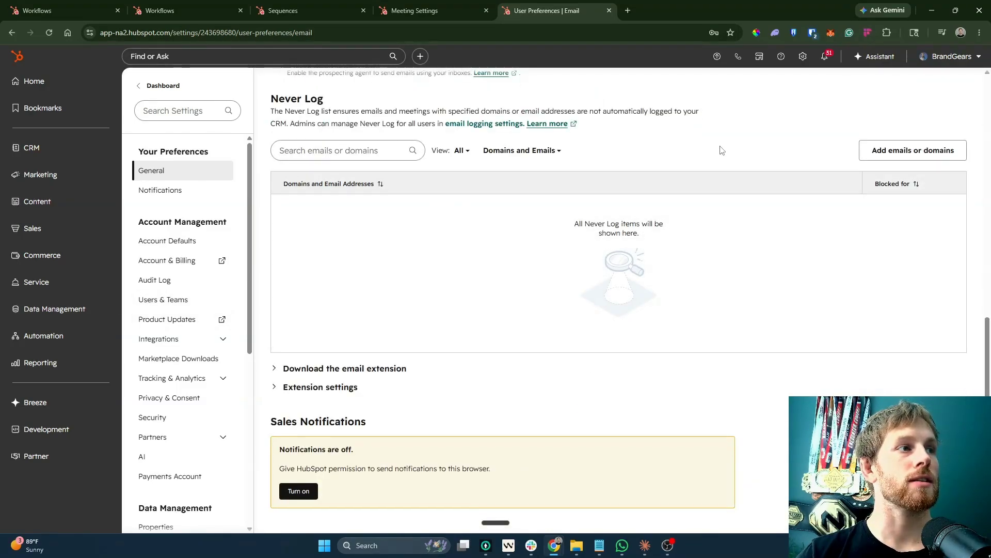
click(298, 490)
click(419, 193)
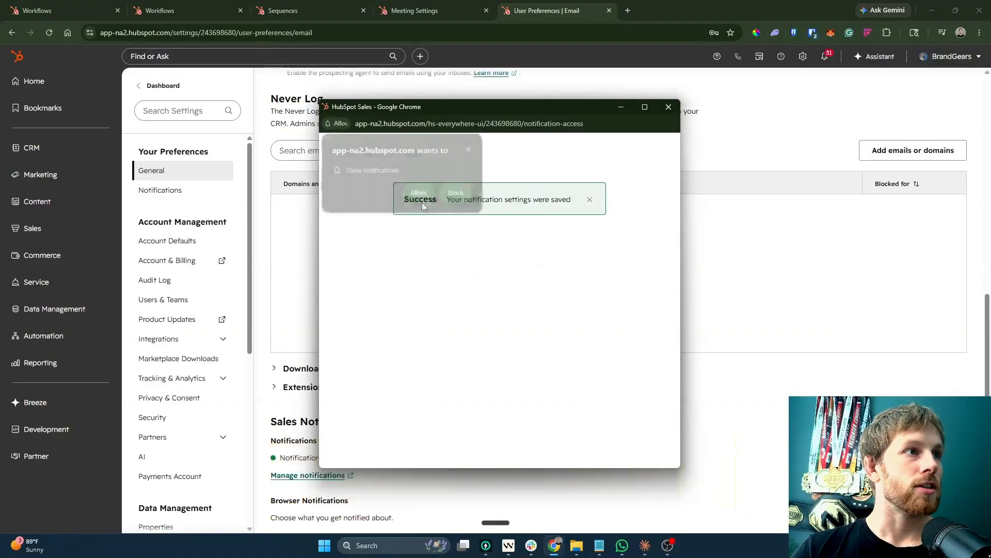
scroll(703, 156, up, 10)
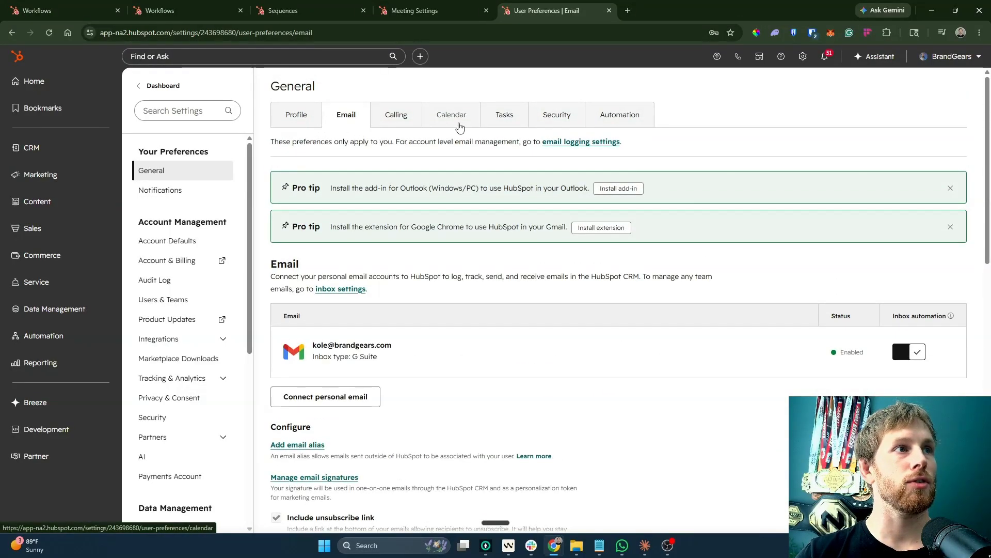
click(502, 125)
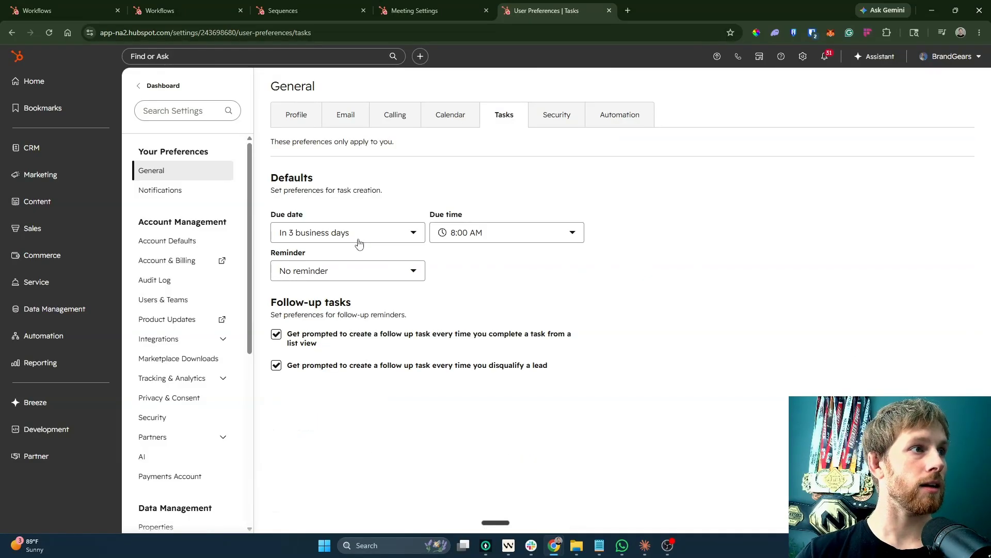
click(549, 121)
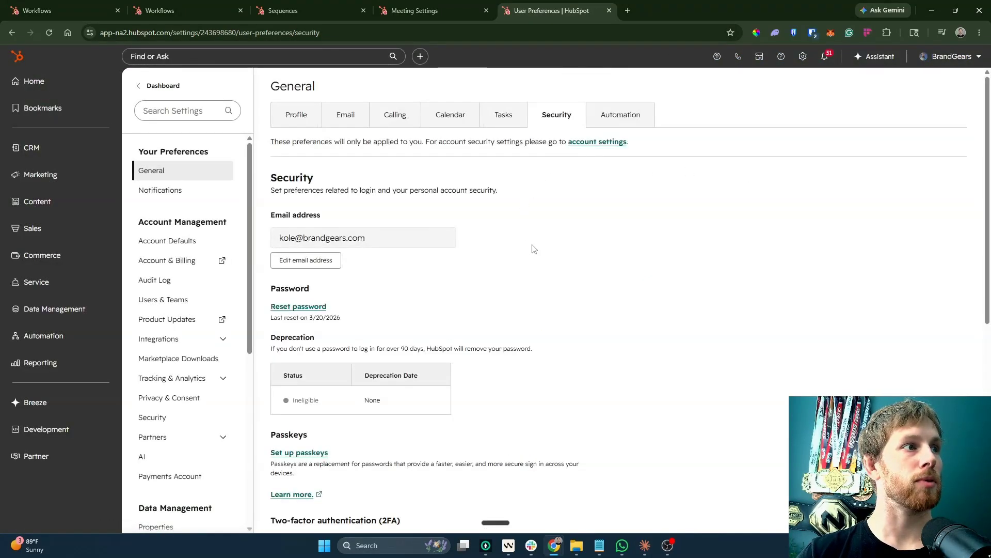
Scroll through Security preferences and the settings sidebar, briefly expanding and collapsing Tools > Calling.
scroll(549, 280, down, 5)
scroll(480, 362, down, 4)
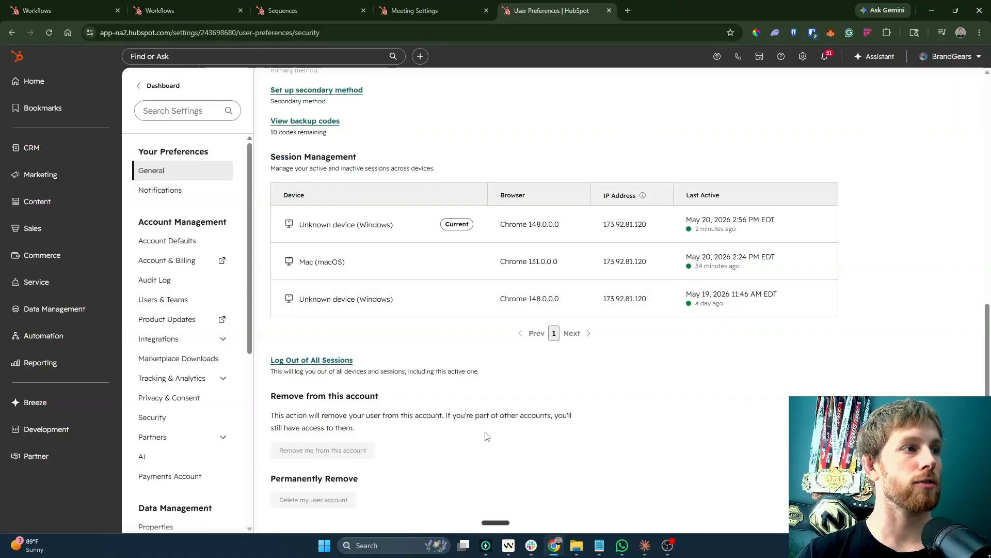
scroll(487, 432, up, 9)
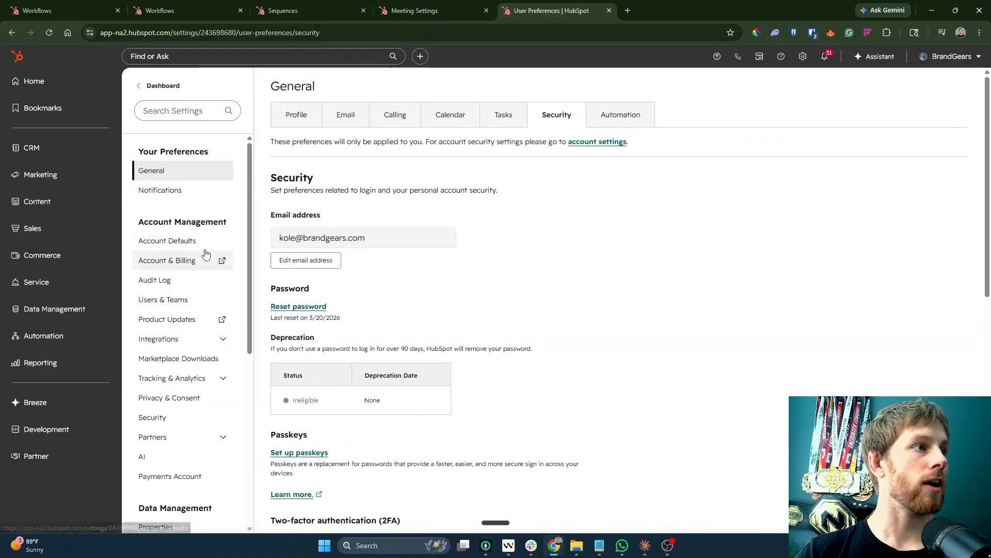
scroll(204, 255, down, 4)
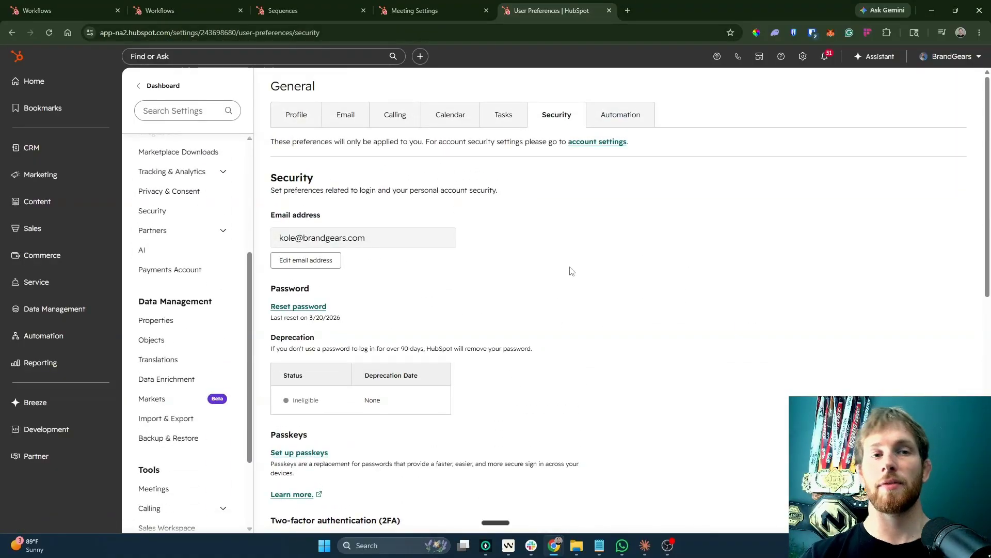
scroll(389, 367, down, 3)
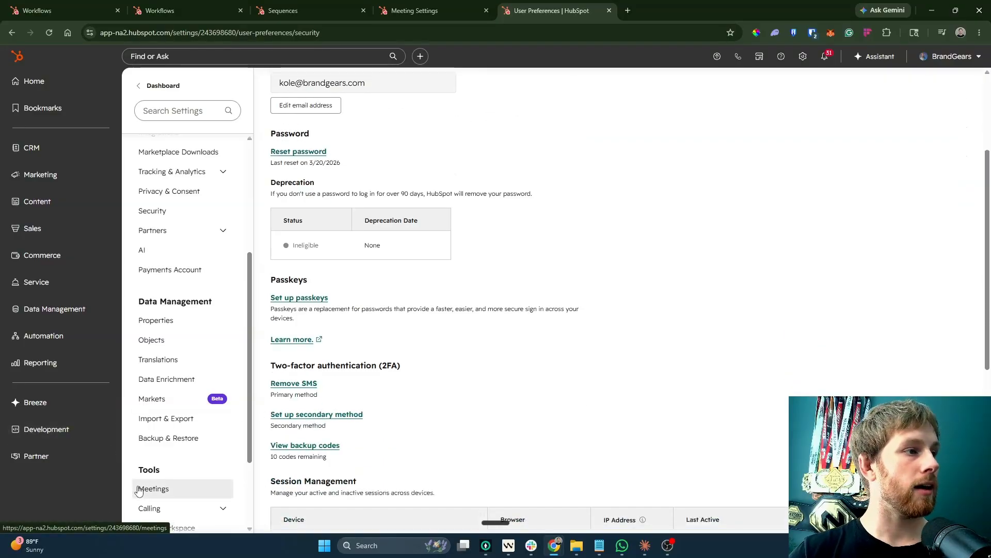
scroll(139, 489, down, 2)
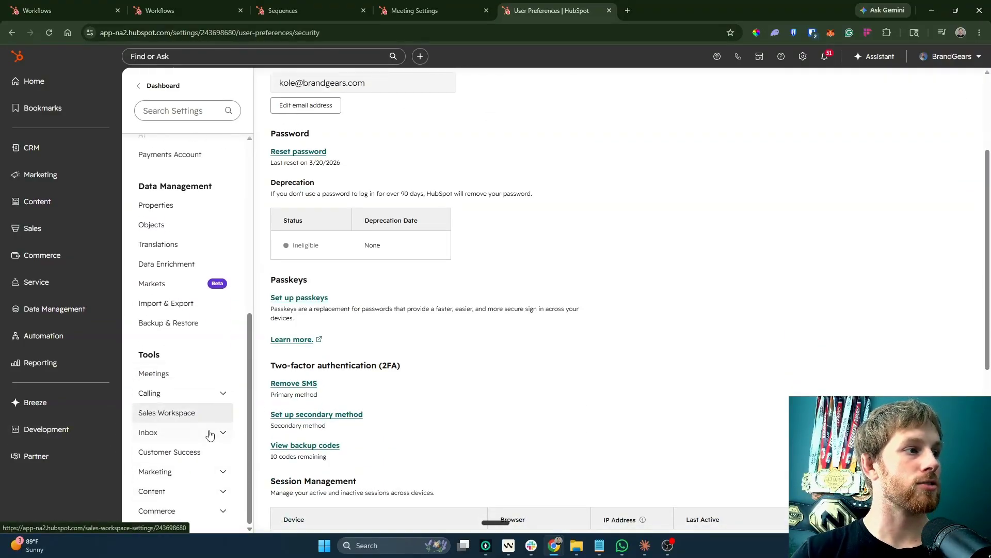
click(198, 398)
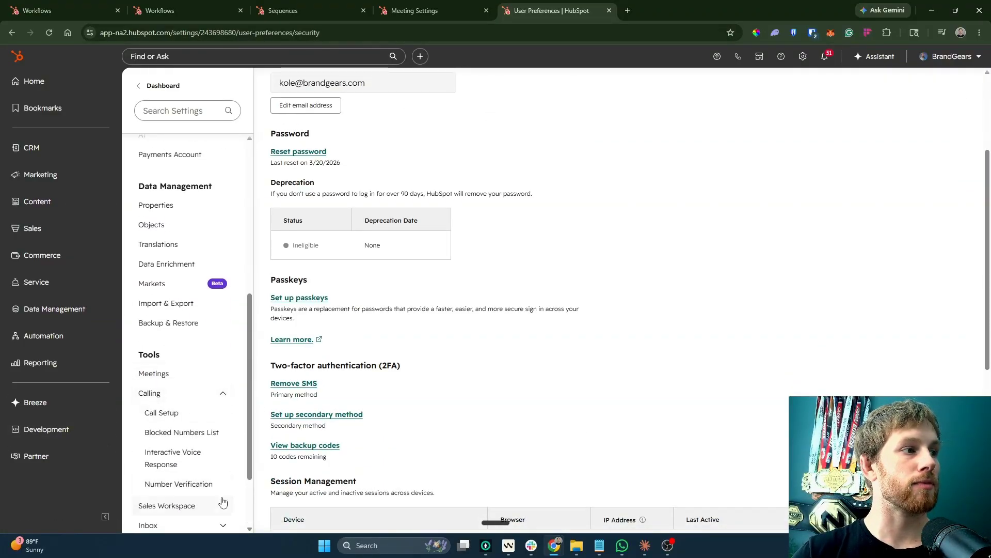
click(185, 395)
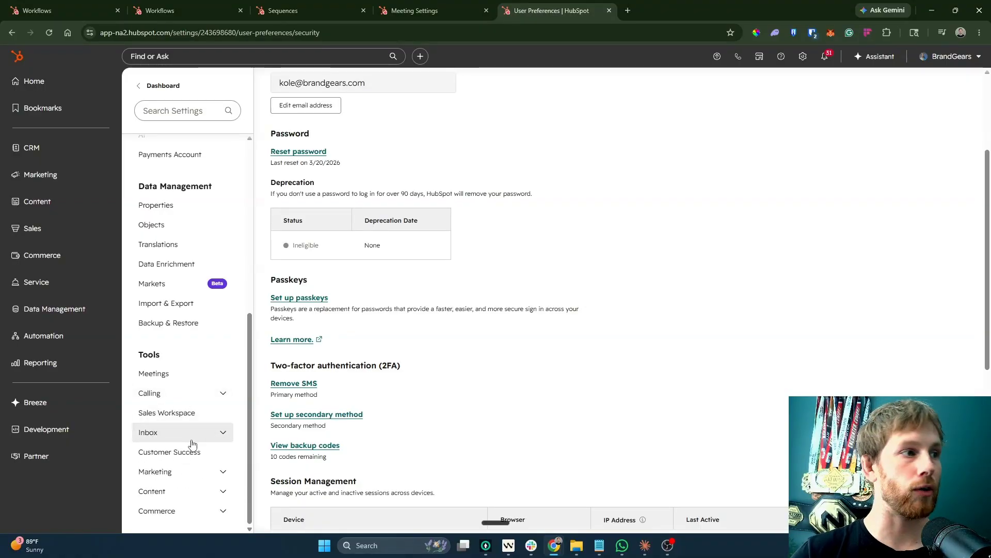
scroll(188, 439, up, 5)
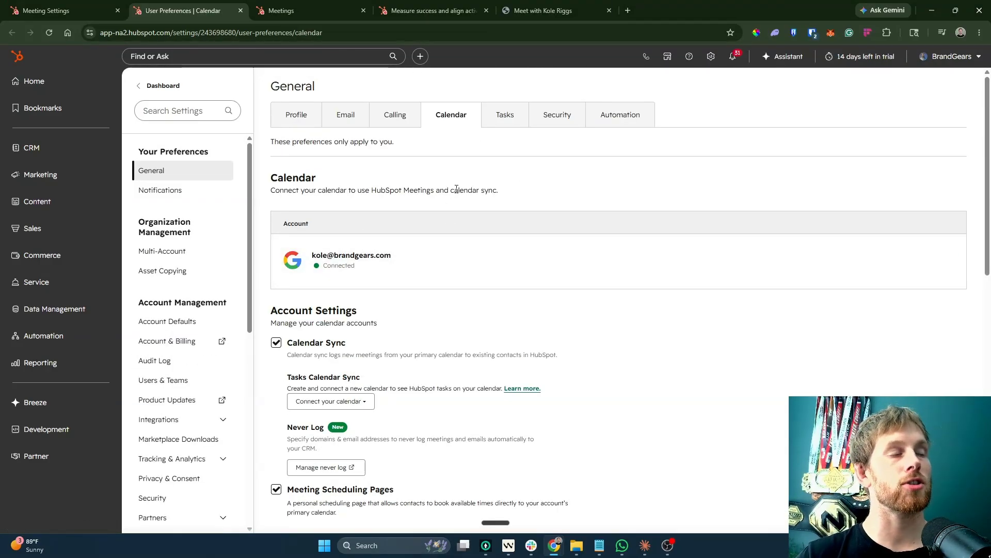
Scroll past the meetings URL settings to Tools and reopen the account-wide Meetings settings page.
scroll(485, 310, down, 6)
scroll(488, 369, down, 3)
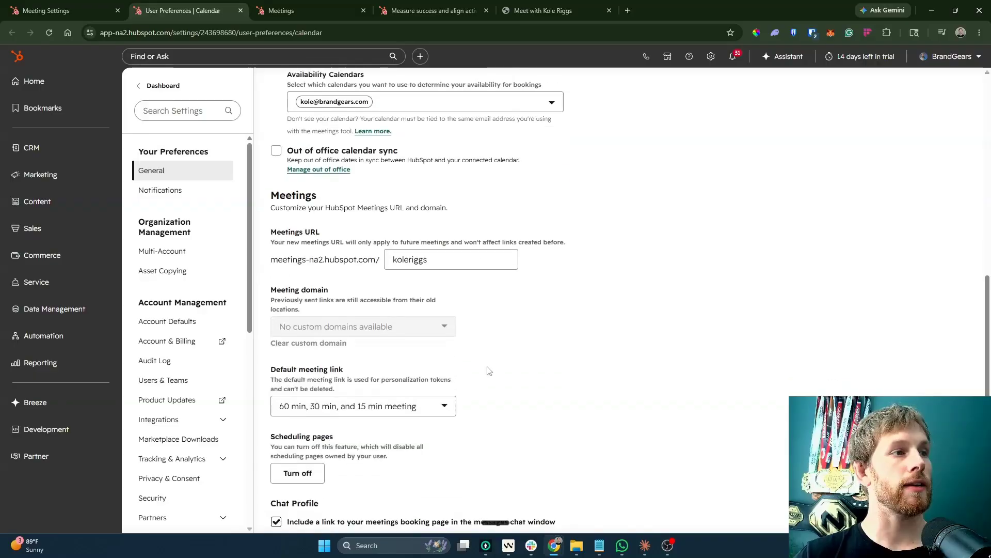
double_click(458, 259)
drag(269, 230, 526, 282)
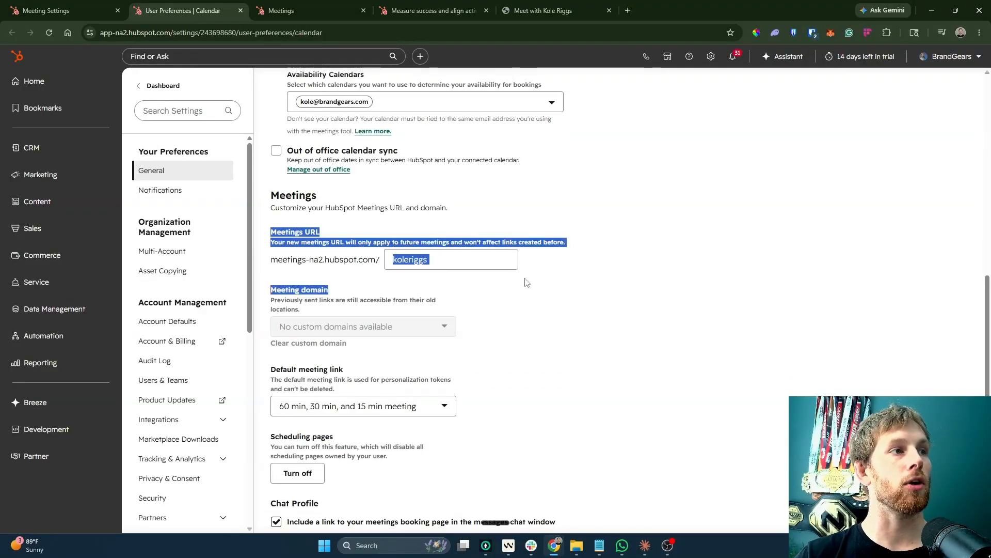
click(526, 282)
scroll(520, 308, down, 2)
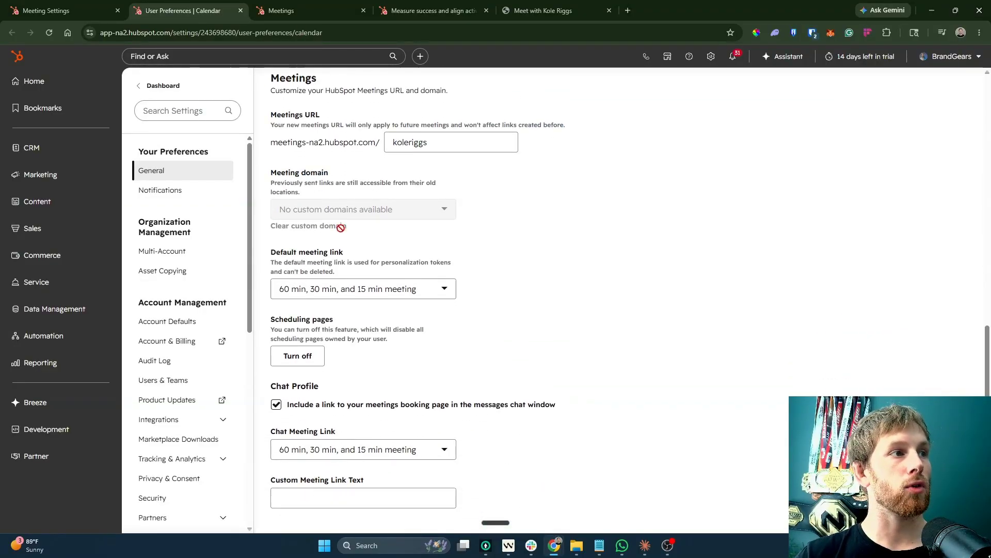
scroll(431, 413, up, 10)
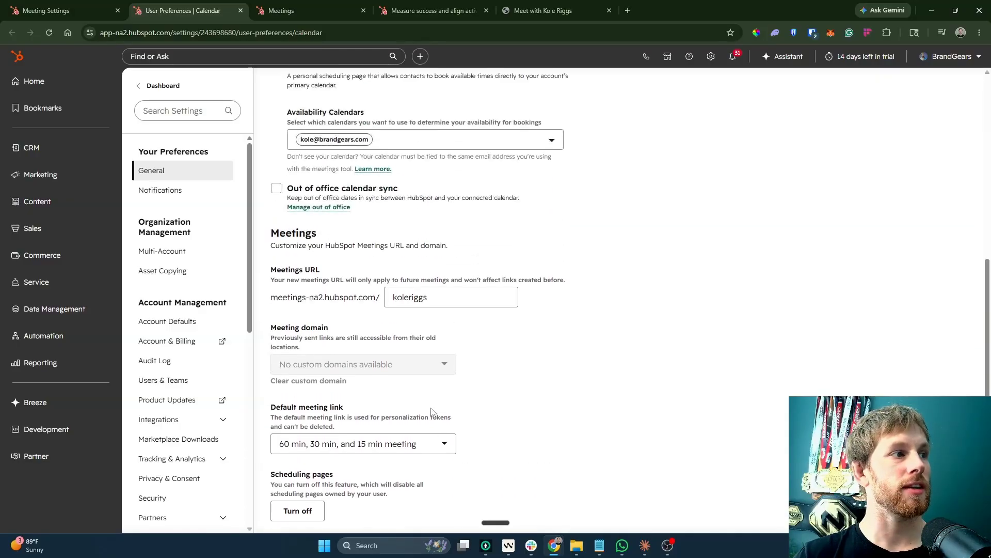
scroll(191, 280, down, 6)
scroll(191, 279, down, 1)
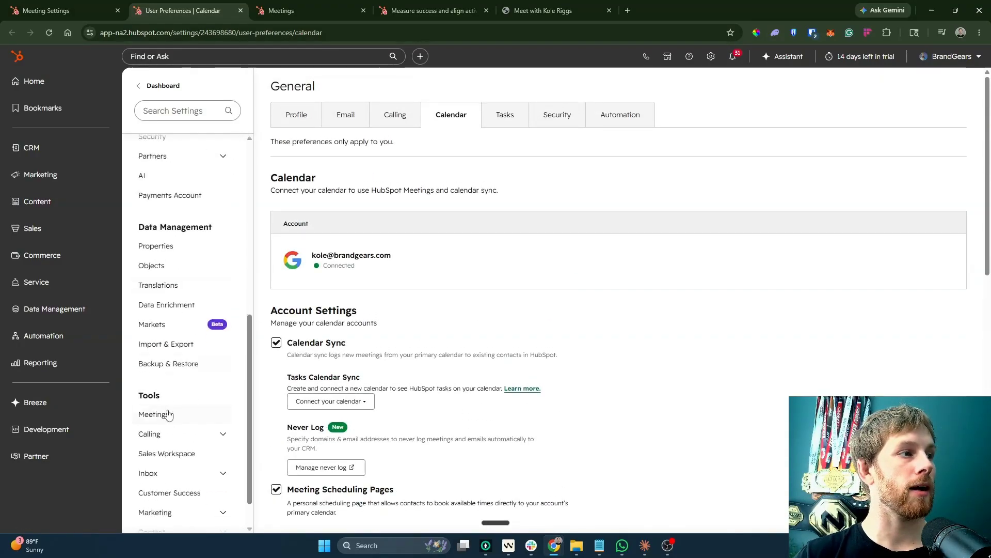
click(144, 417)
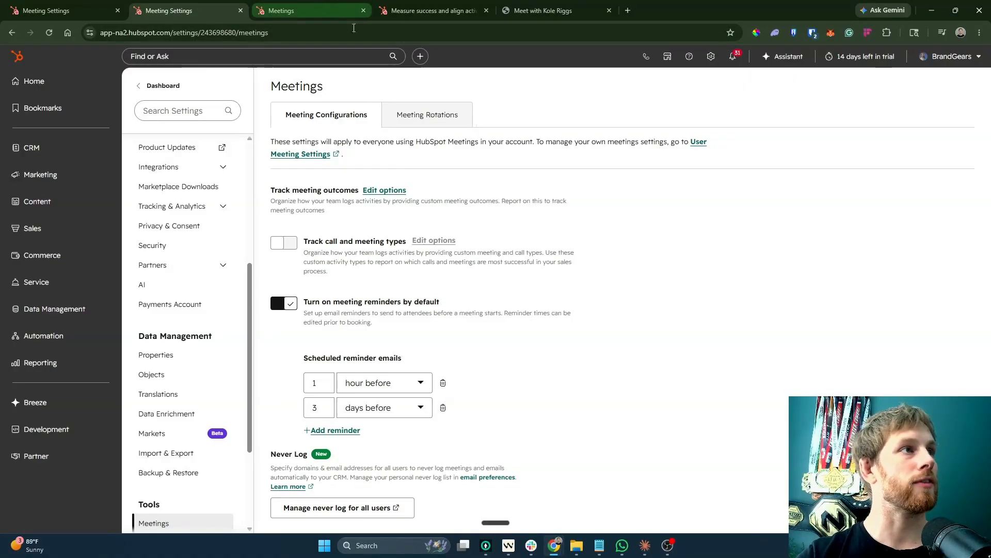
drag(269, 189, 350, 214)
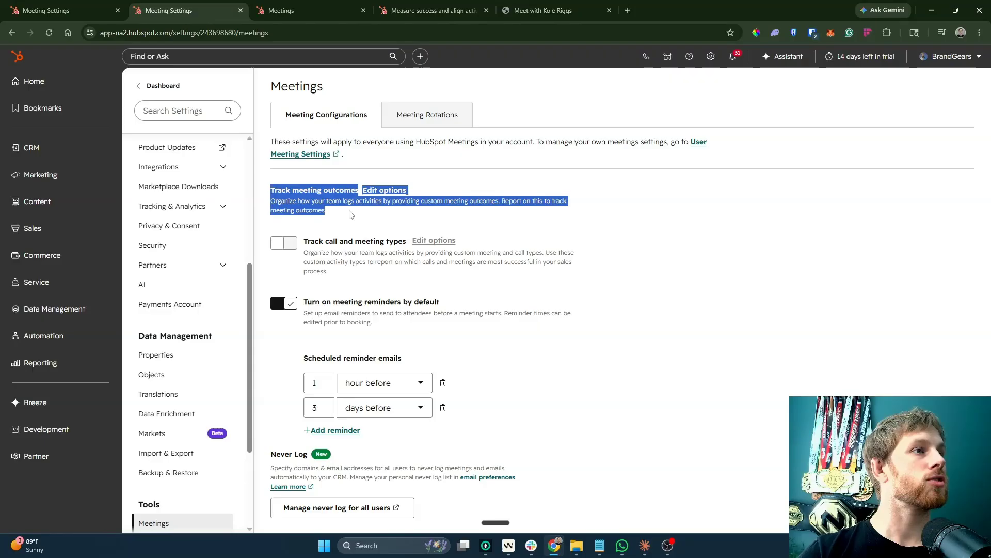
click(350, 215)
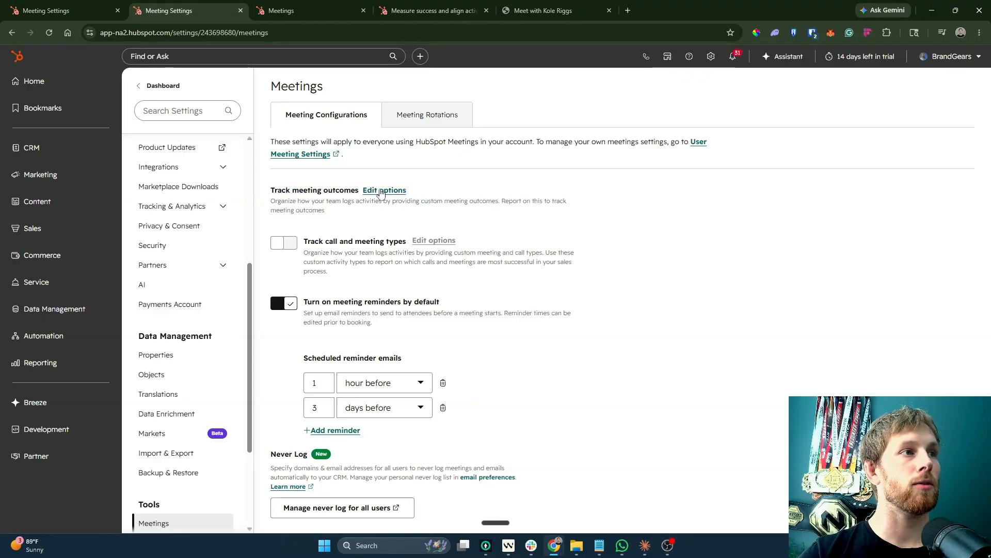
click(380, 191)
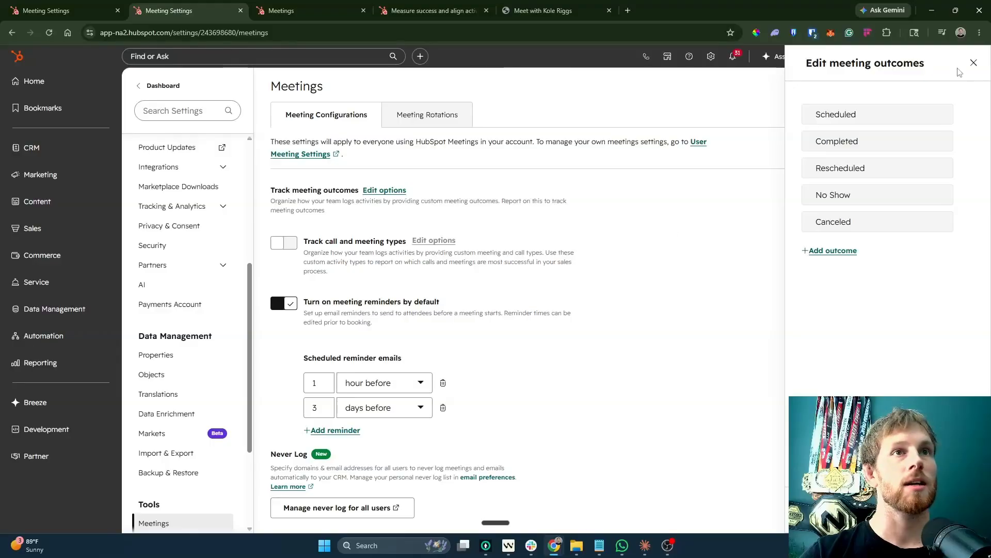
click(974, 62)
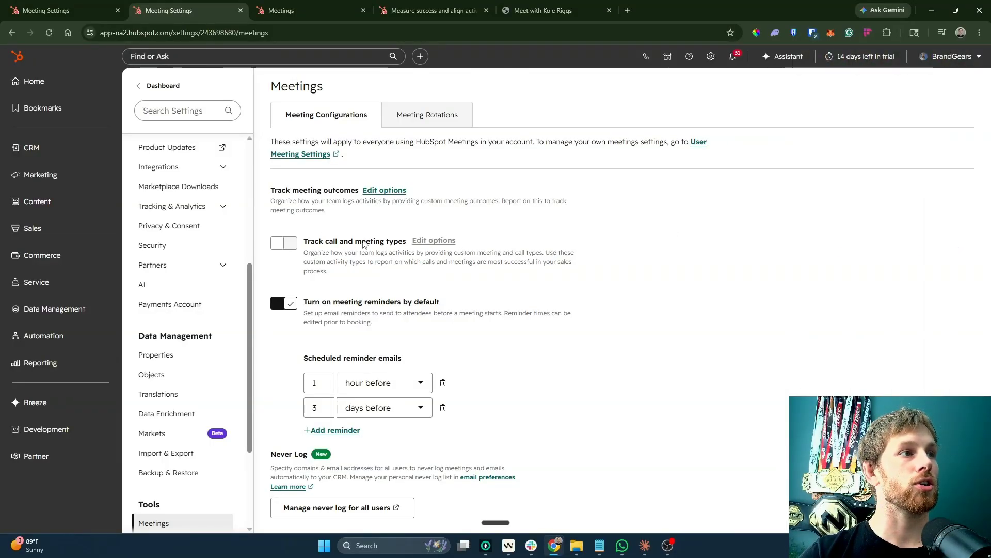
Enable call and meeting type tracking and add the meeting types Discovery Call and Closing.
click(290, 243)
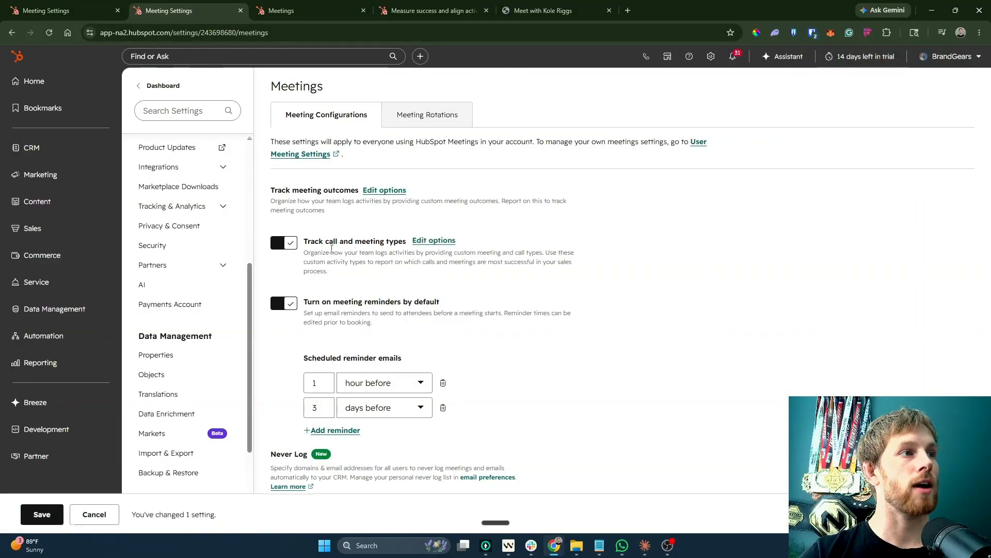
click(42, 526)
click(433, 241)
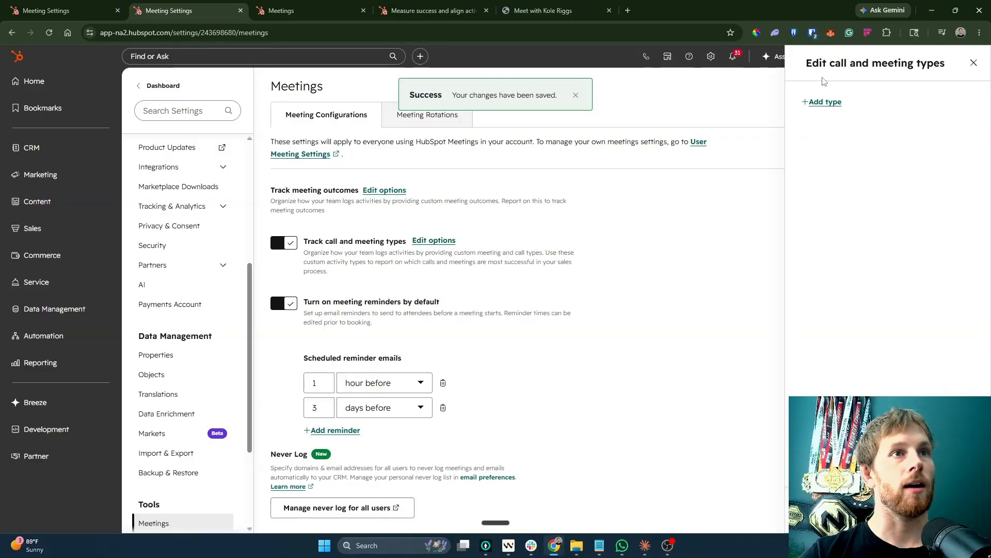
click(836, 102)
click(844, 137)
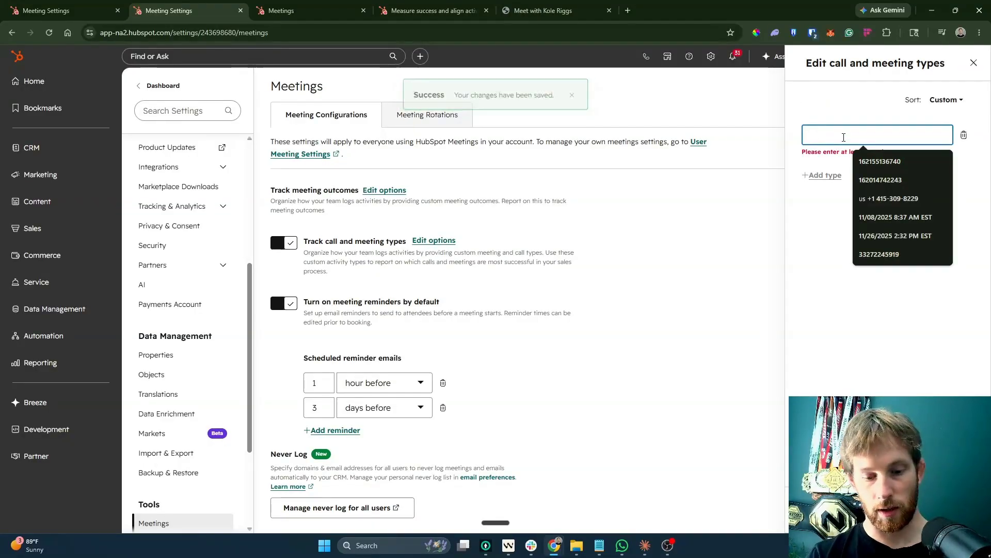
text(Discovery Call)
click(825, 164)
click(833, 162)
text(Scoping)
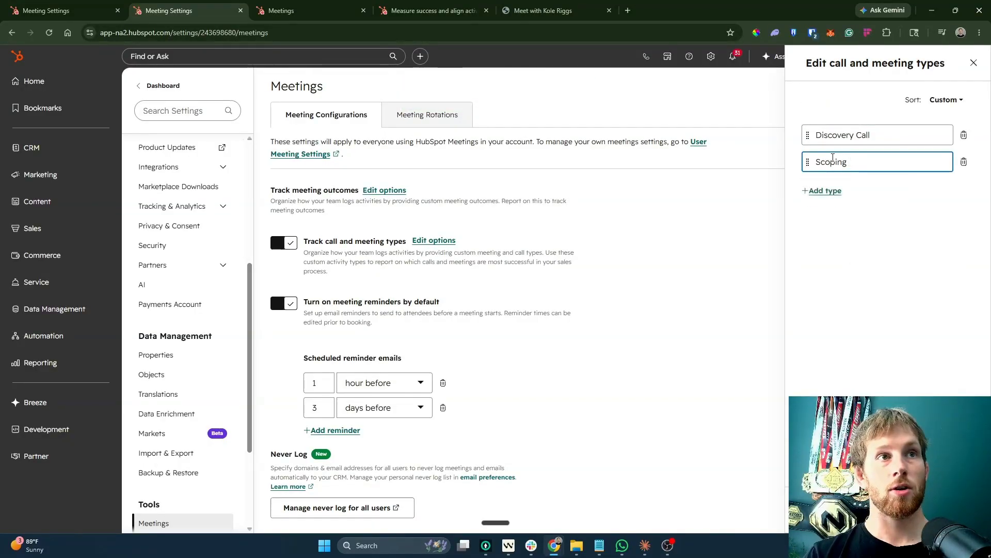
text(Closing)
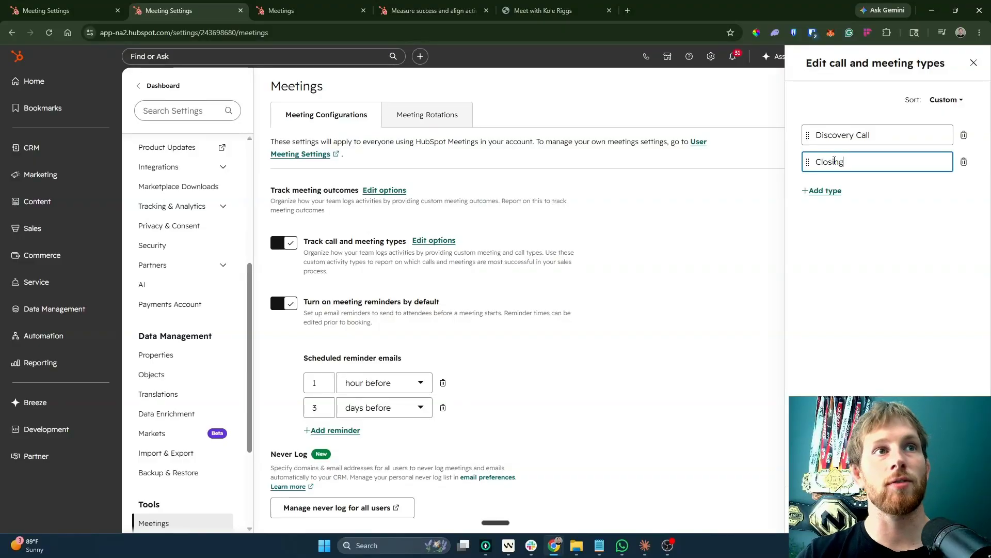
click(974, 62)
click(409, 155)
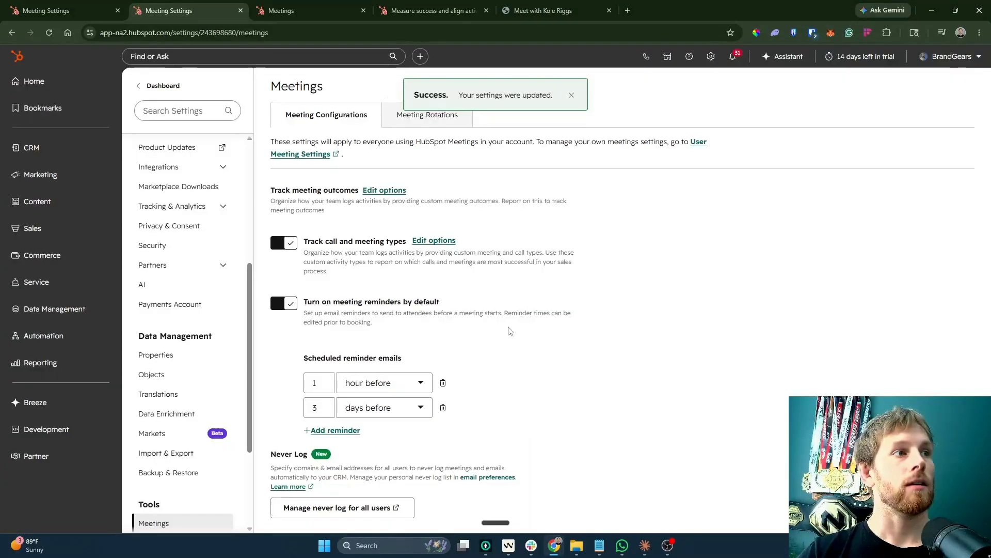
Navigate to the Meetings Scheduler list of scheduling pages.
click(275, 11)
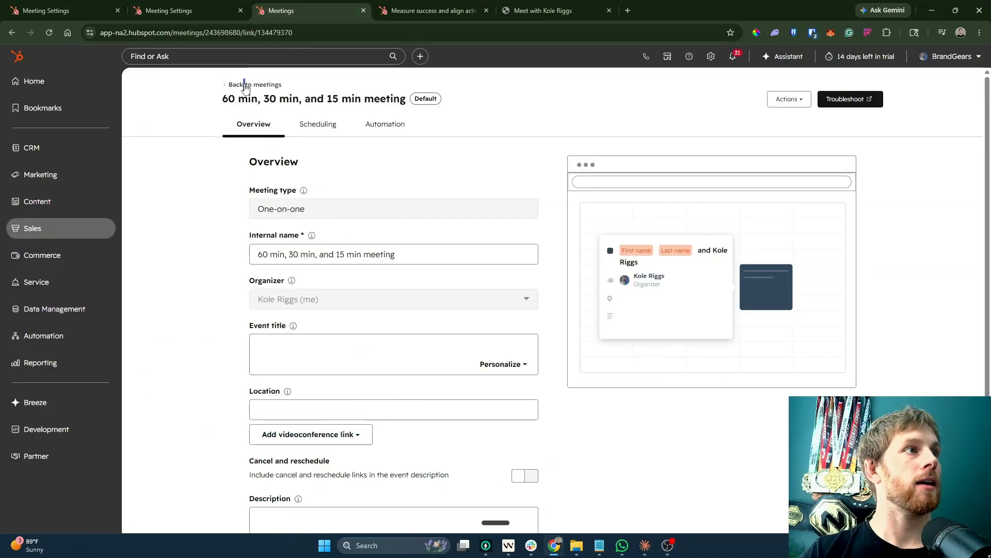
click(245, 86)
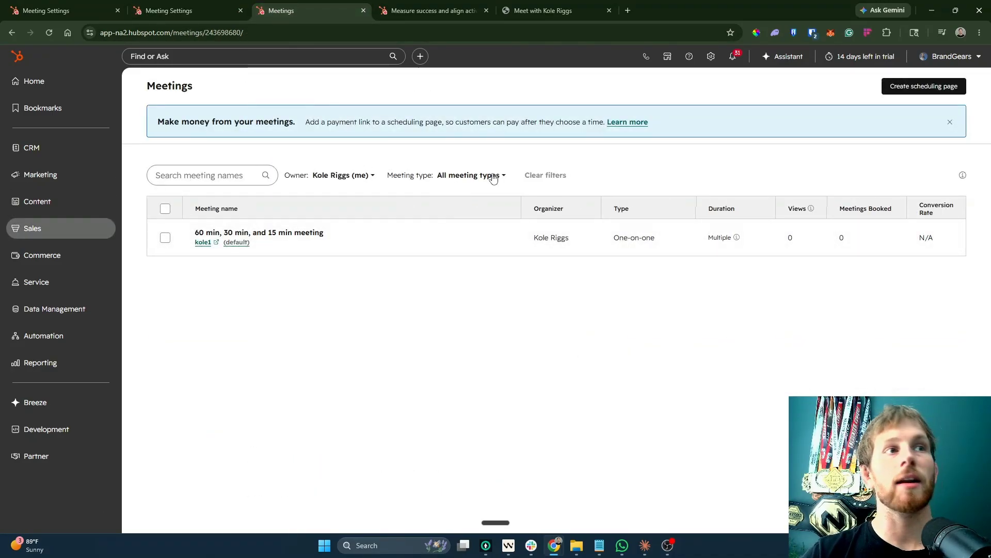
mouse_move(88, 235)
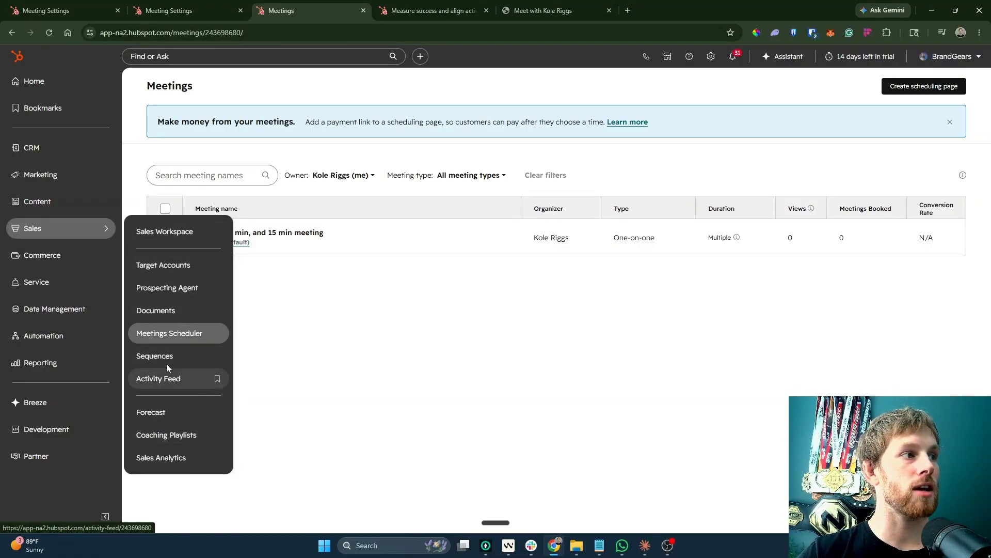
click(155, 335)
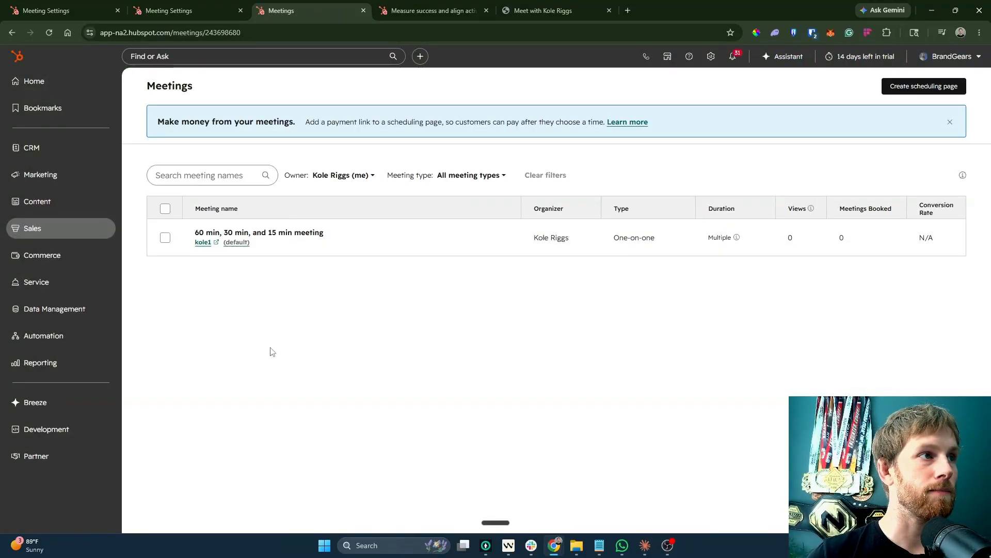
Open the 60 min, 30 min, and 15 min meeting and show its videoconference link options.
mouse_move(348, 240)
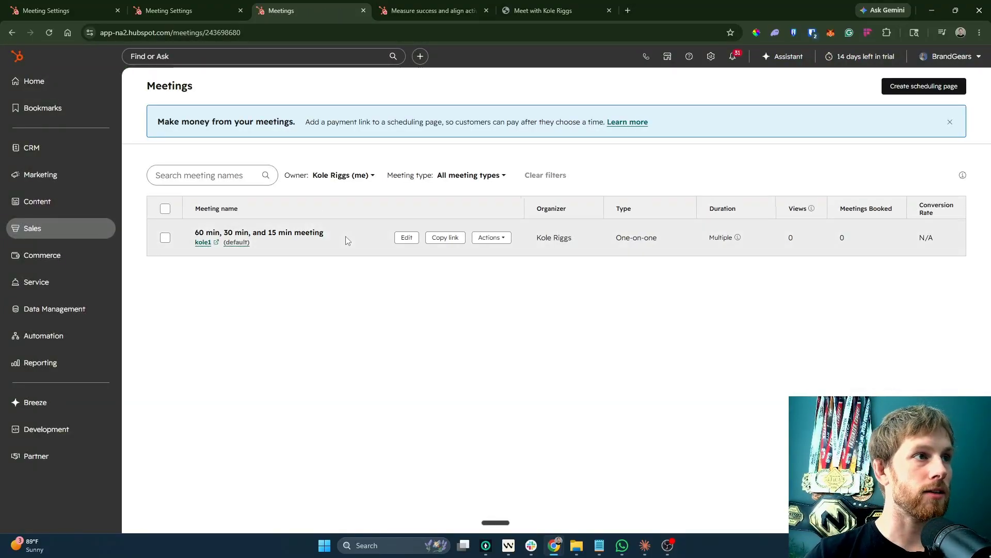
click(896, 86)
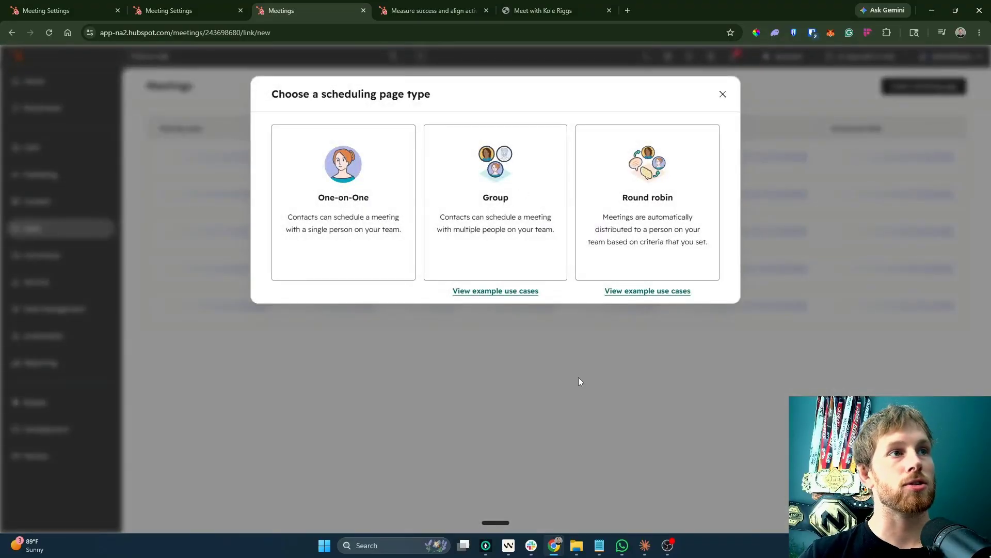
click(723, 93)
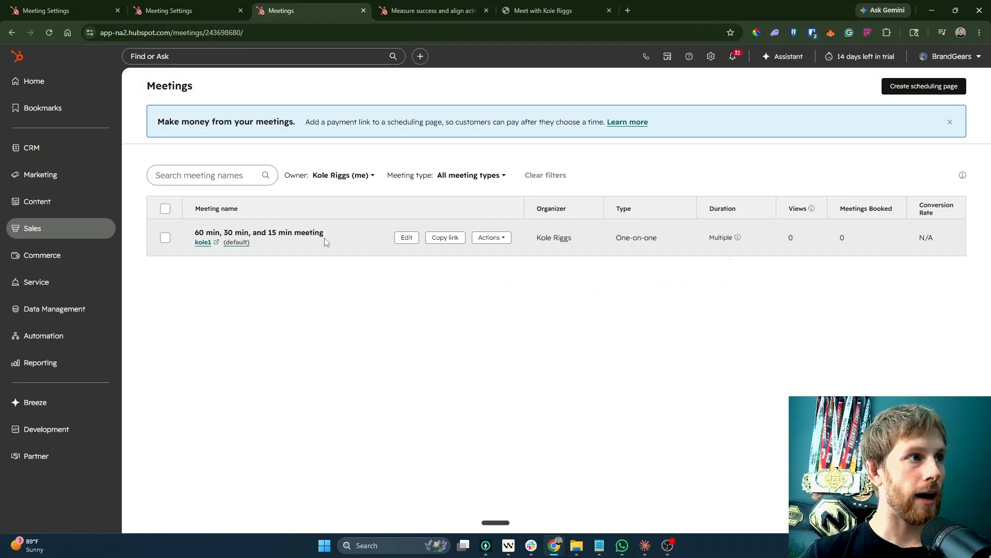
click(406, 238)
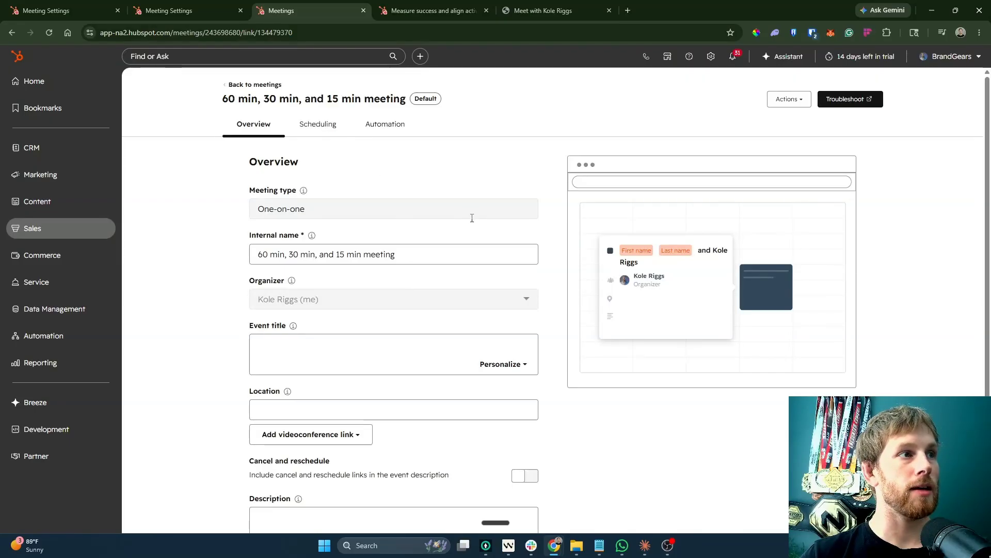
scroll(471, 217, down, 2)
click(330, 317)
Install the Google Meet app, signing in with the work Google account and granting HubSpot access.
click(315, 340)
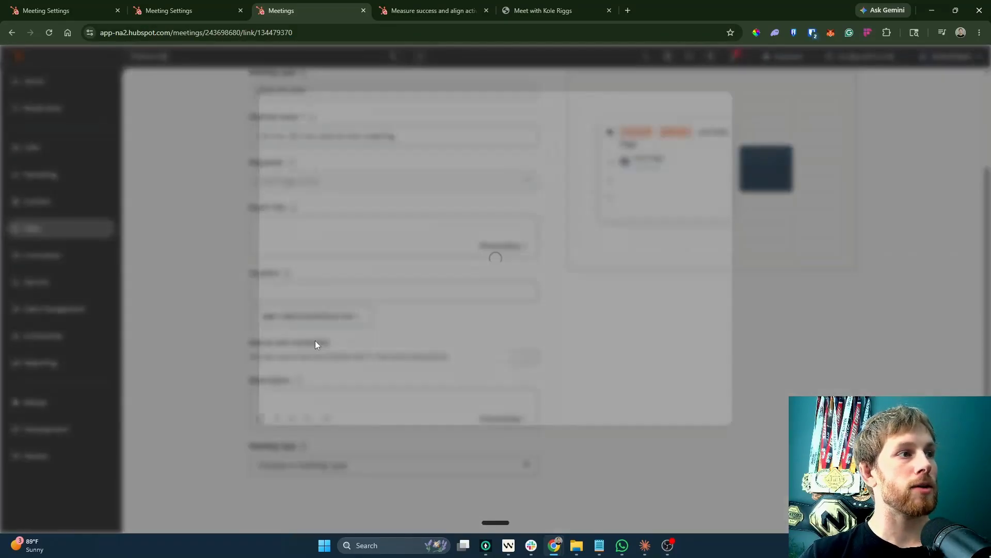
click(491, 250)
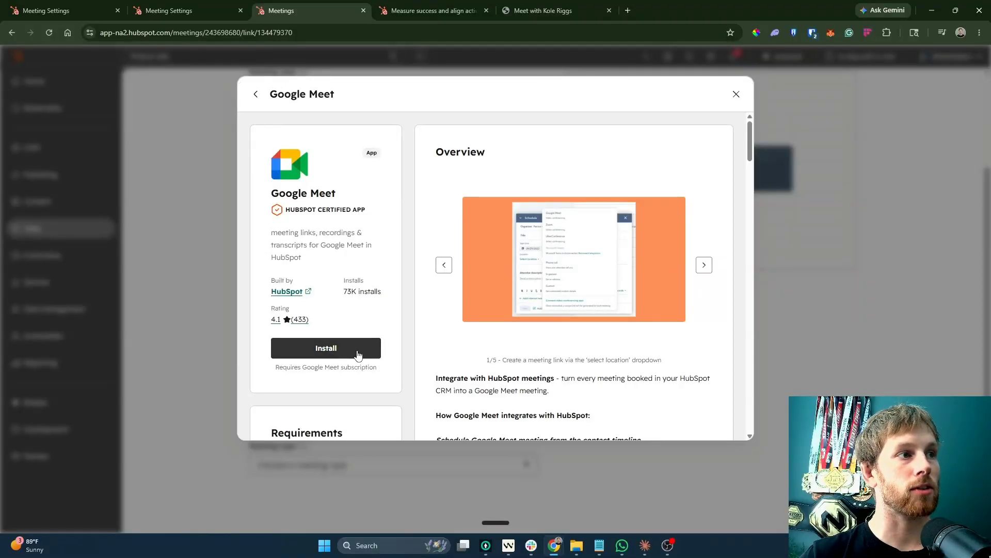
click(358, 355)
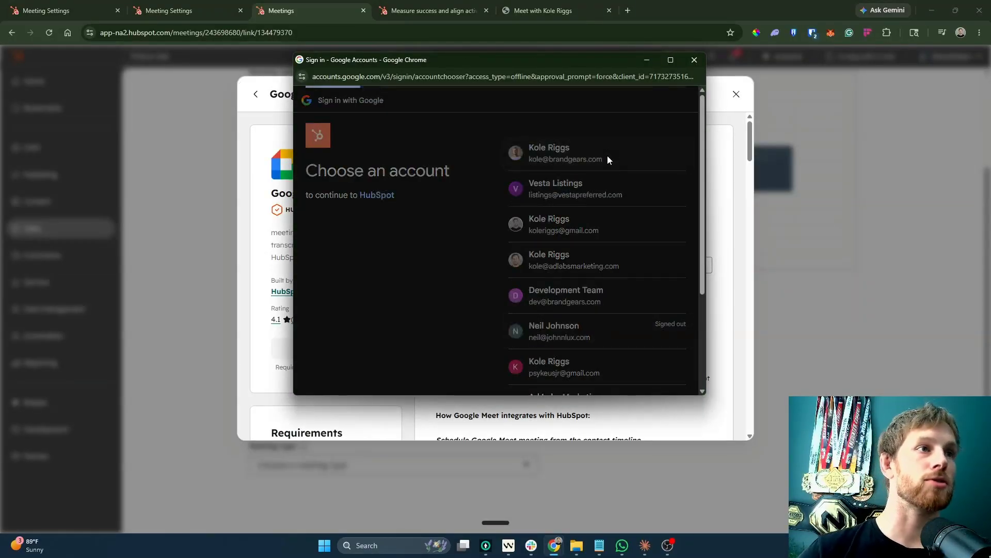
click(607, 159)
click(642, 356)
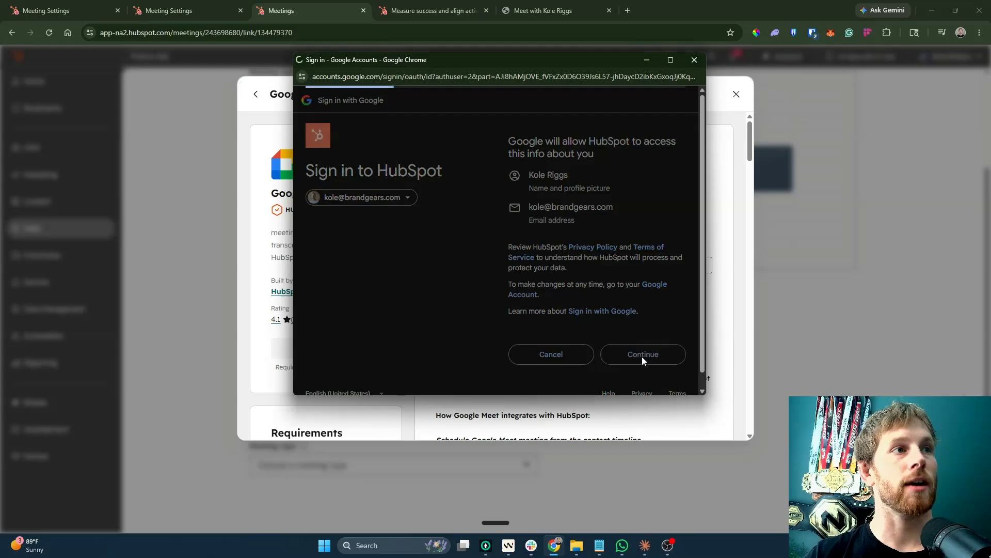
scroll(630, 348, down, 10)
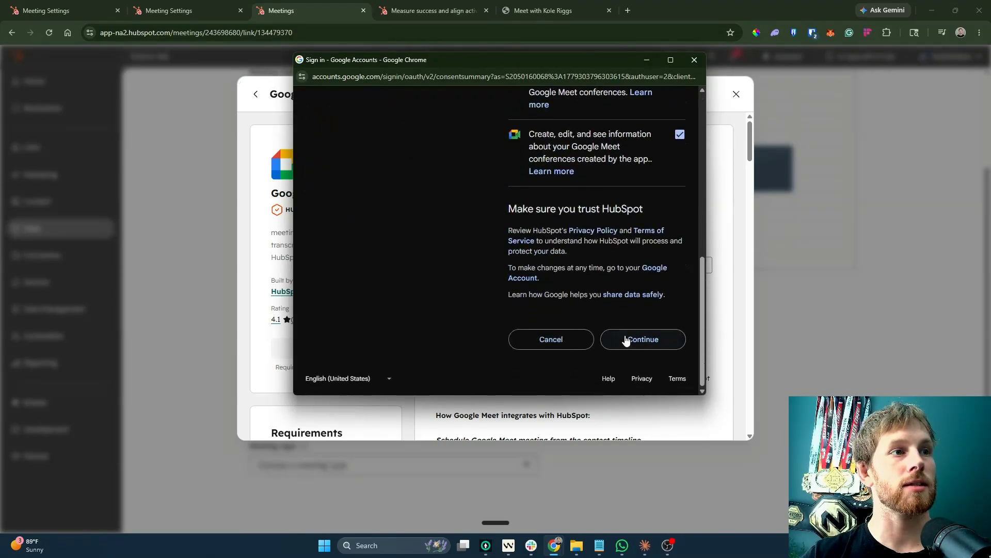
click(626, 340)
scroll(516, 331, down, 5)
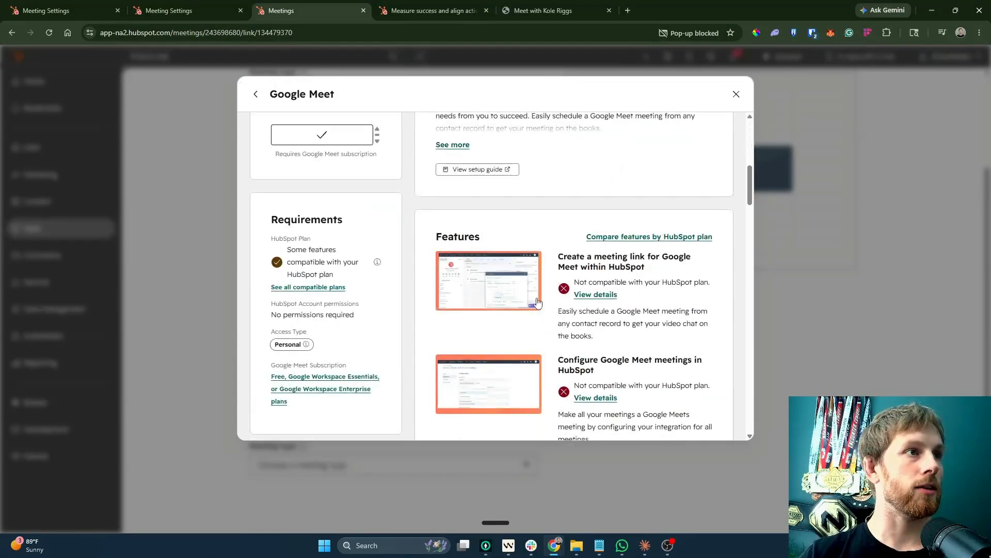
scroll(537, 301, up, 10)
click(736, 94)
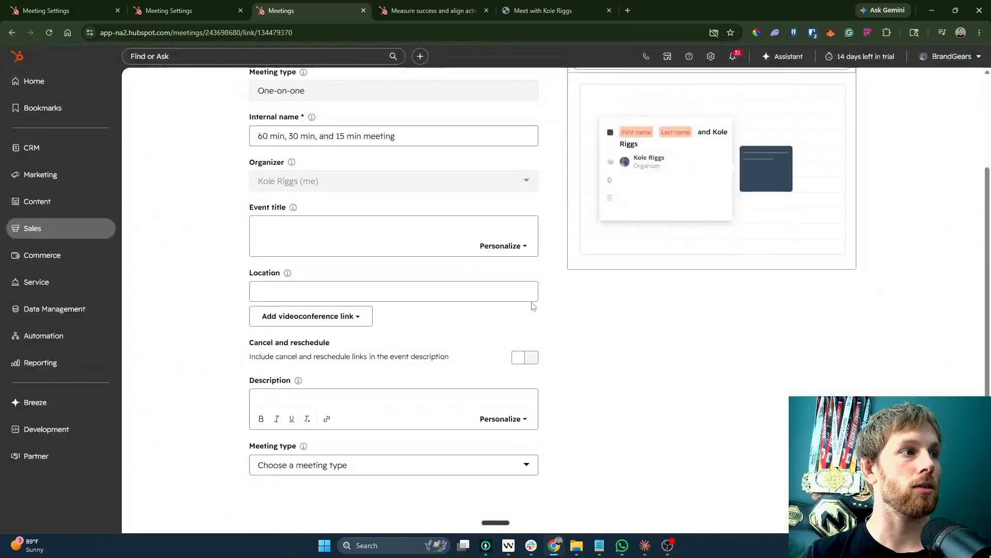
Open the Google Meet connection settings from the videoconference link options.
click(356, 315)
click(454, 258)
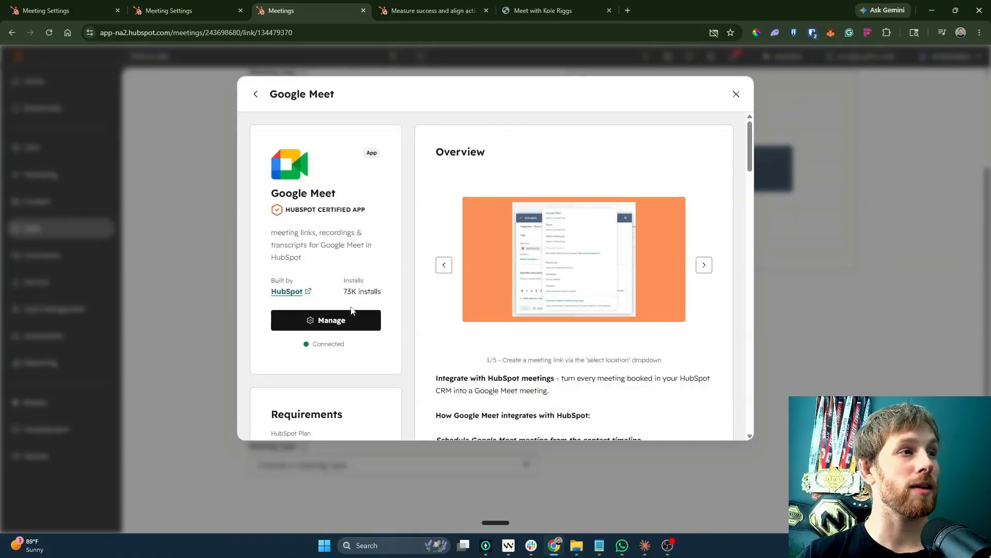
key(Escape)
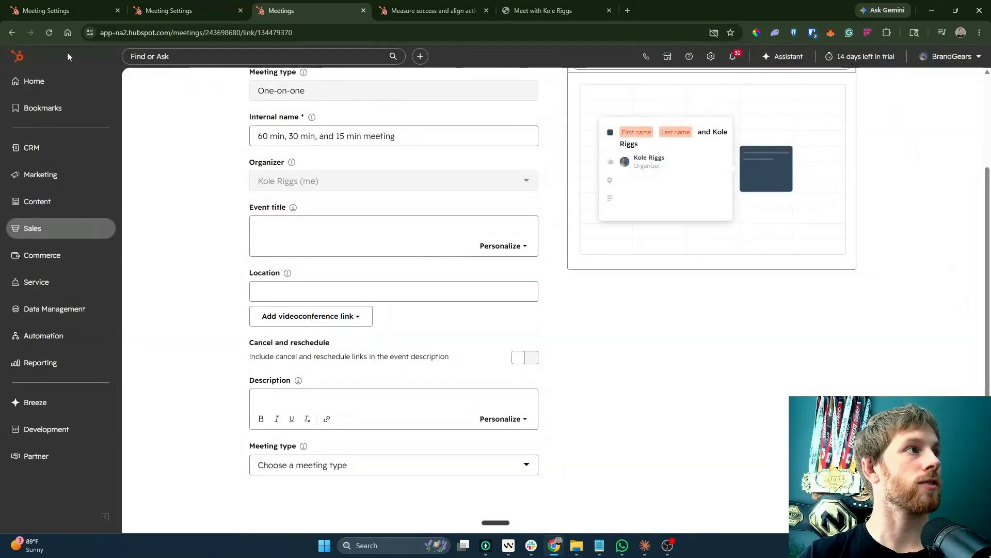
scroll(316, 341, down, 3)
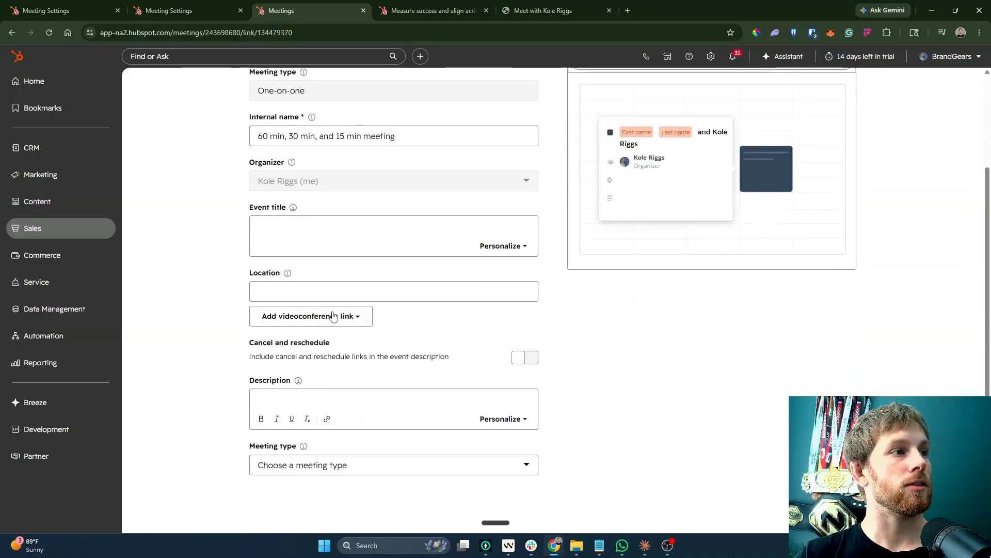
click(326, 321)
click(289, 339)
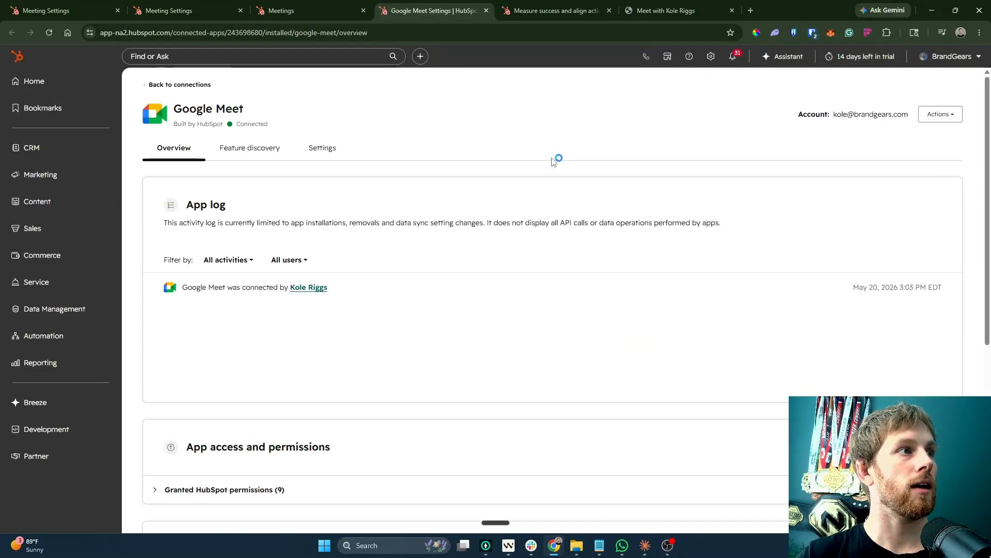
In global Google Meet settings, turn on meeting-data sync and recording and exclude brandgears.com.
click(325, 147)
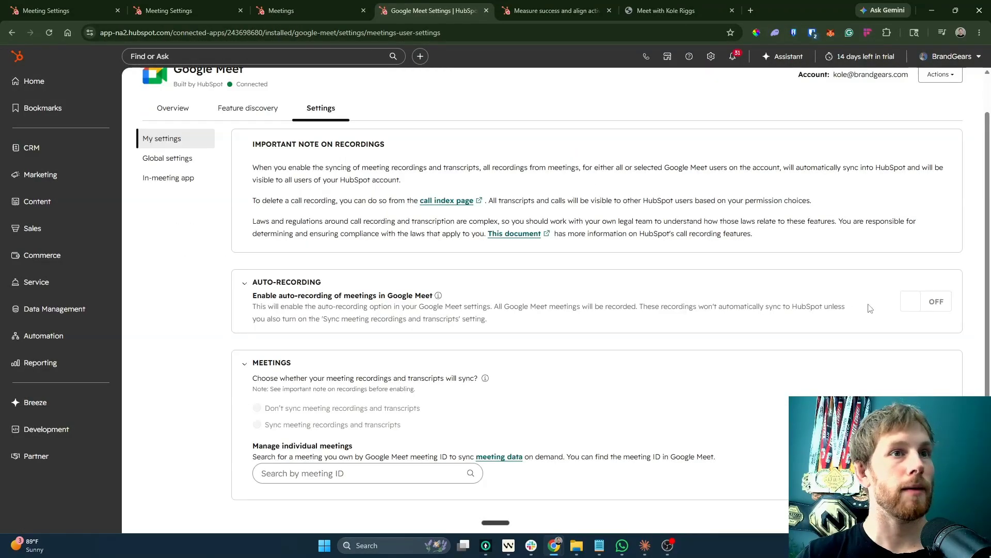
click(289, 148)
click(323, 147)
click(170, 197)
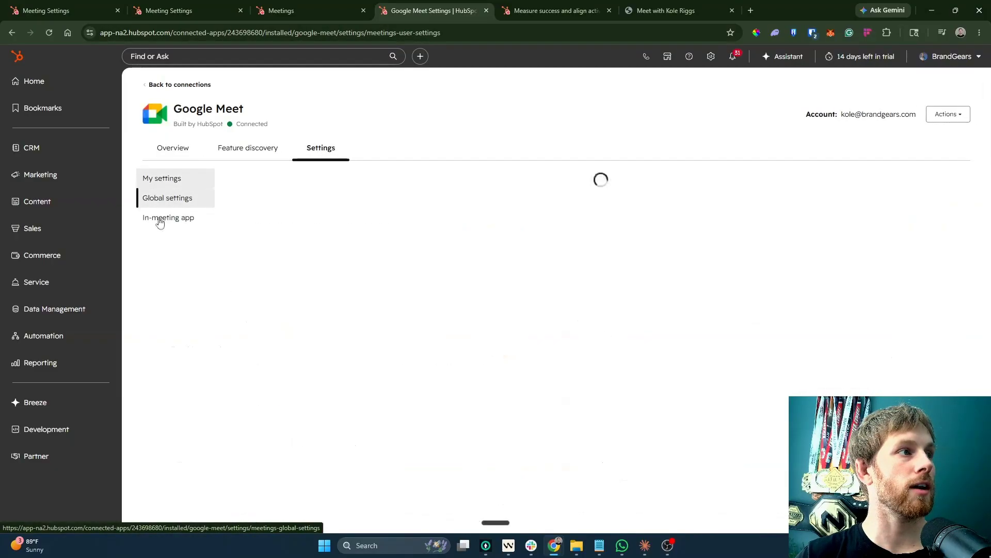
scroll(435, 246, down, 2)
click(924, 258)
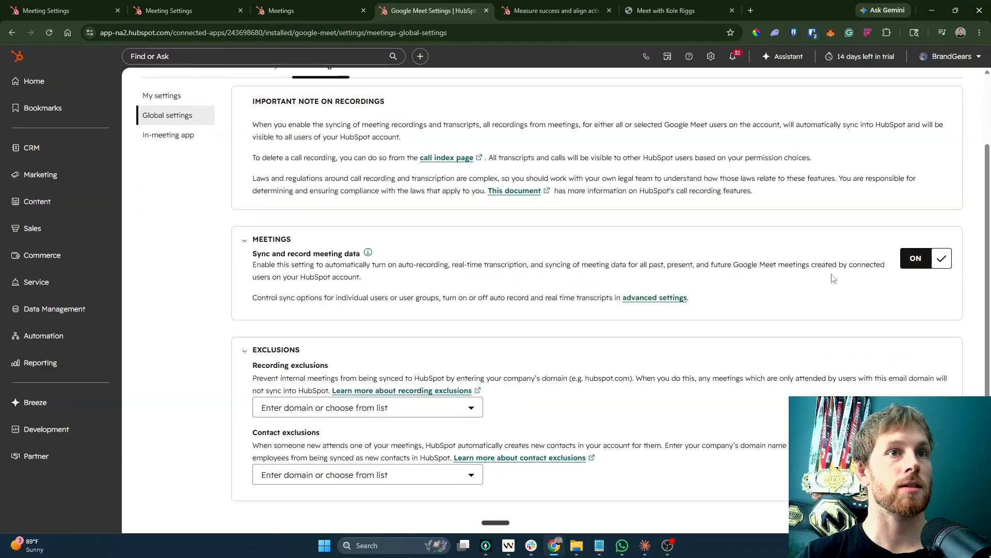
click(406, 419)
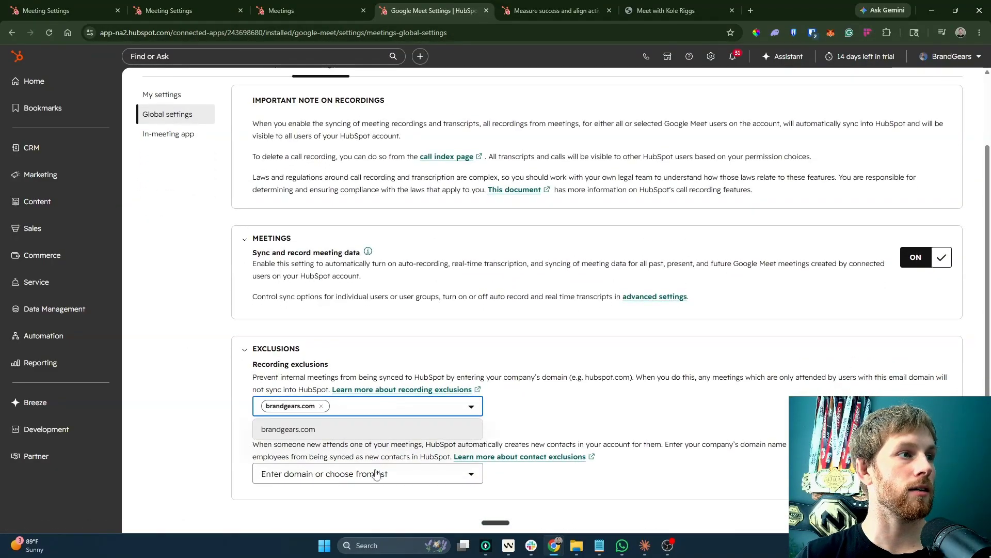
Install the HubSpot app for Google Meet from Google Workspace Marketplace.
click(169, 133)
click(567, 269)
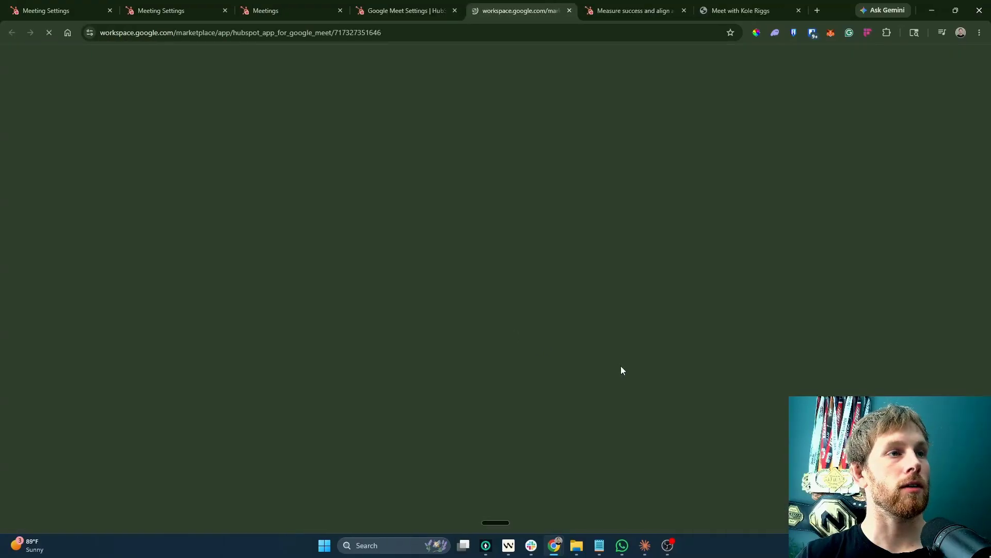
click(547, 465)
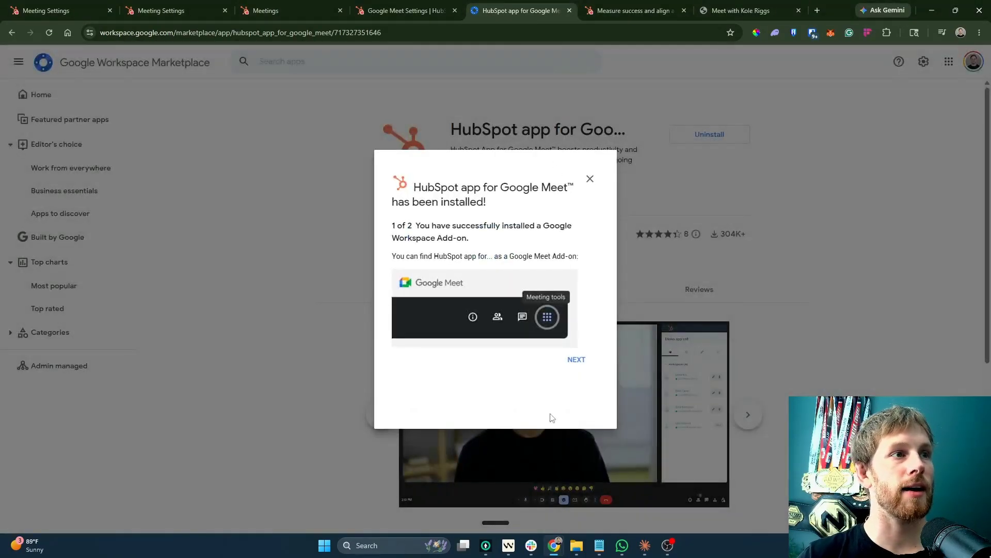
click(578, 362)
click(577, 307)
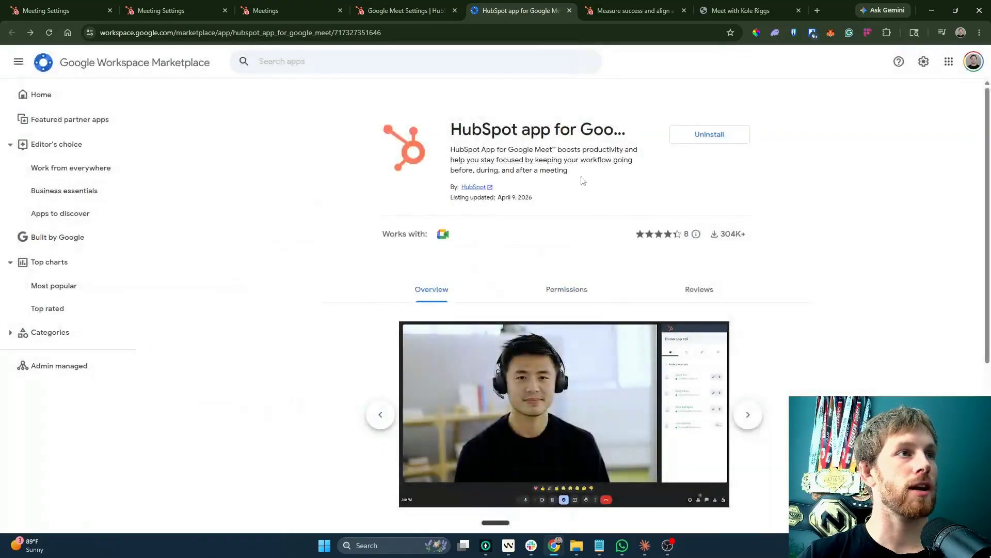
click(397, 10)
click(248, 148)
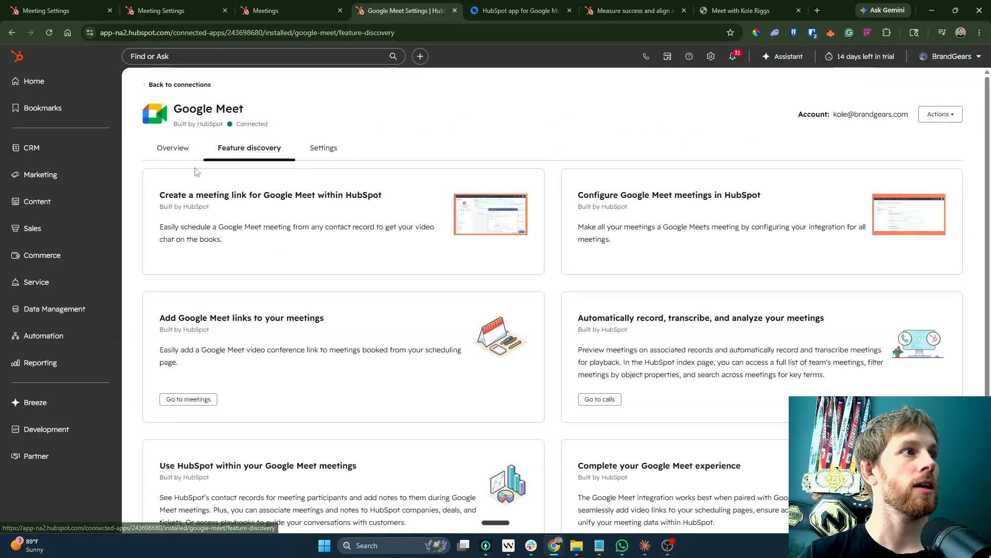
Add Google Meet as the meeting's videoconference location and save.
click(324, 5)
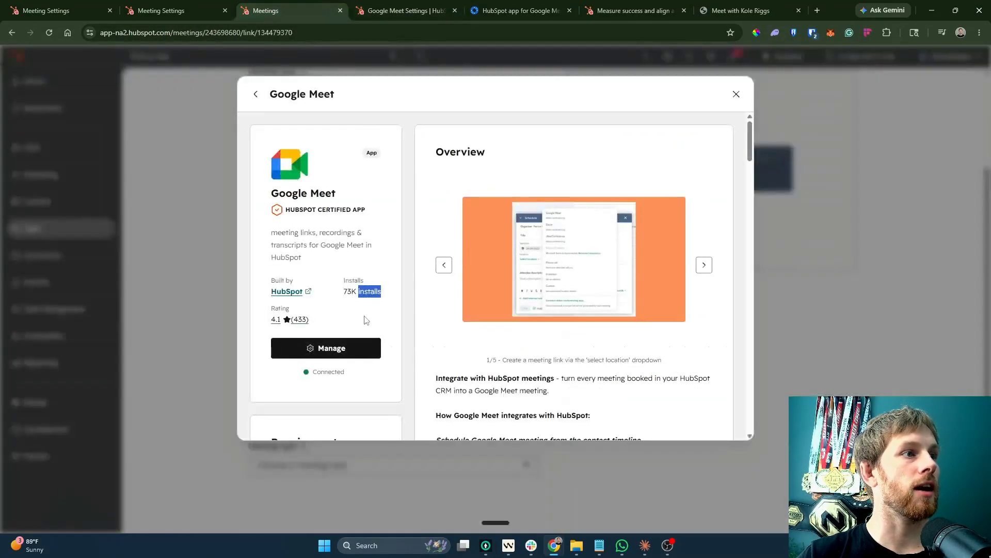
click(735, 95)
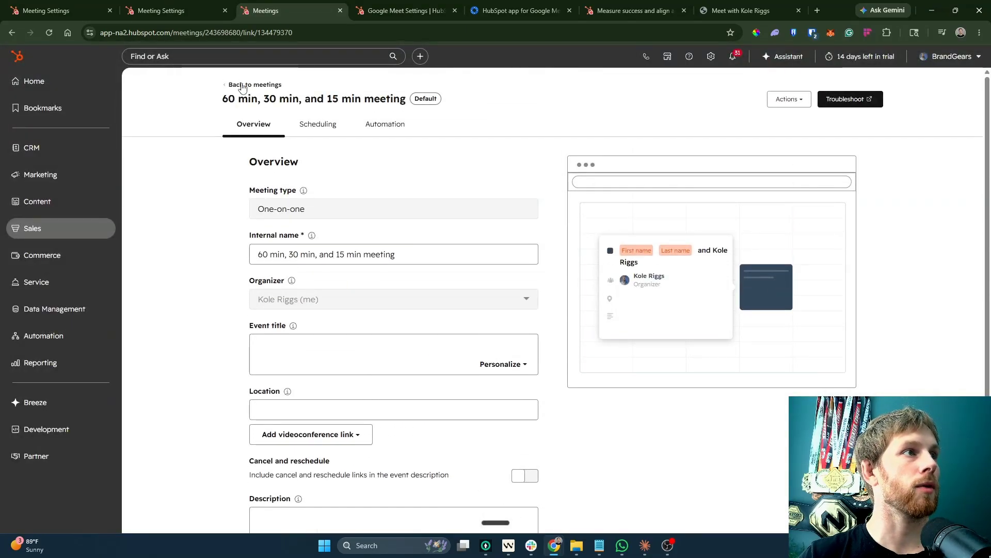
click(242, 86)
click(403, 235)
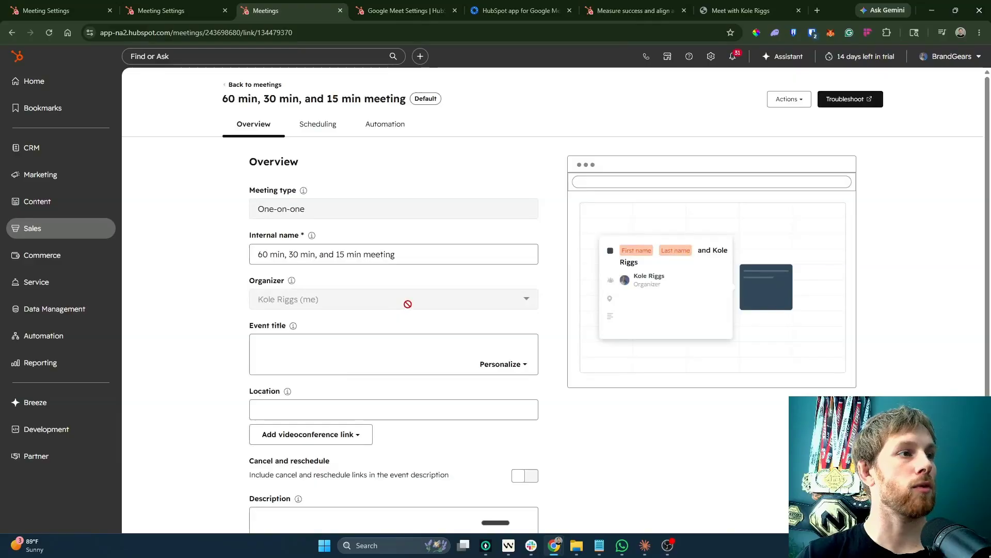
scroll(407, 303, down, 2)
click(330, 318)
click(306, 344)
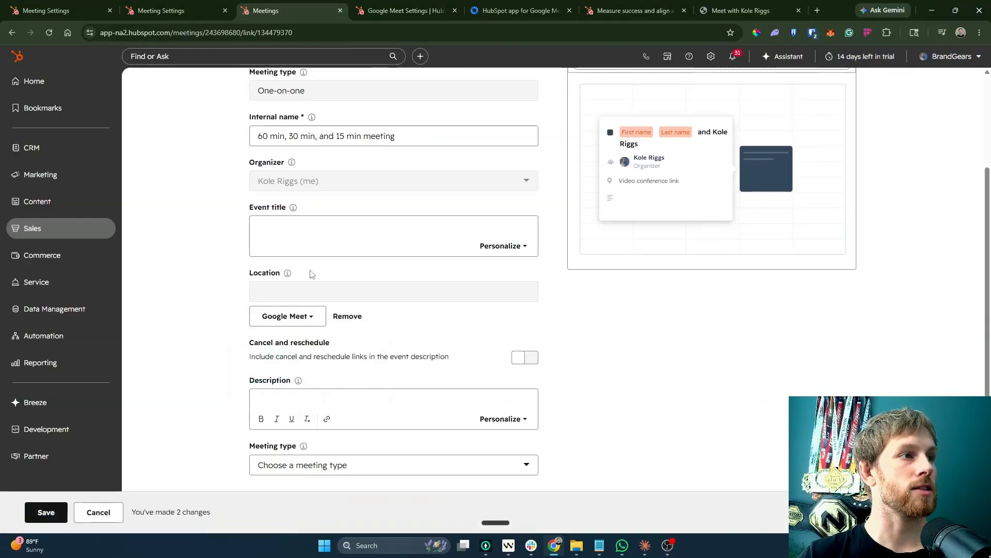
click(46, 512)
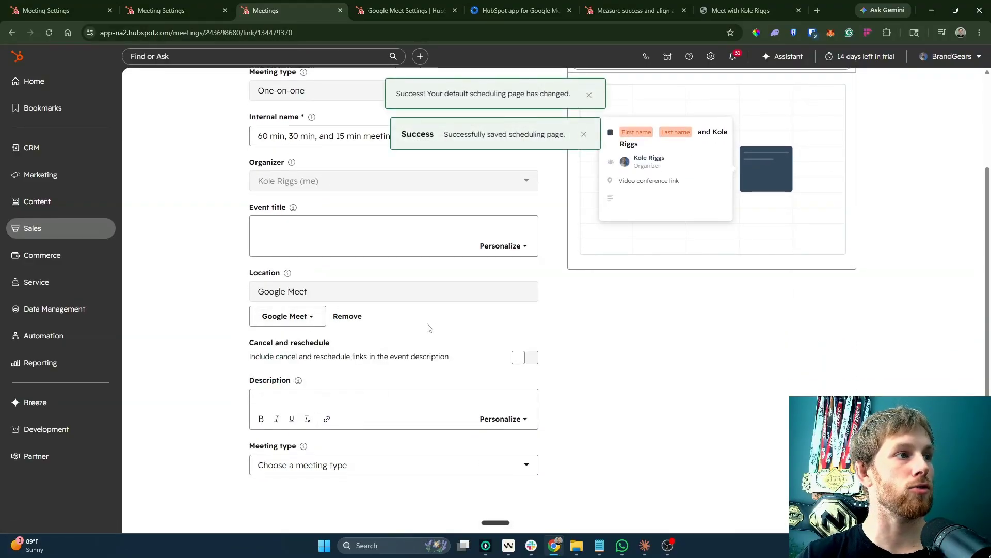
Set the meeting type to Discovery Call and save.
click(282, 491)
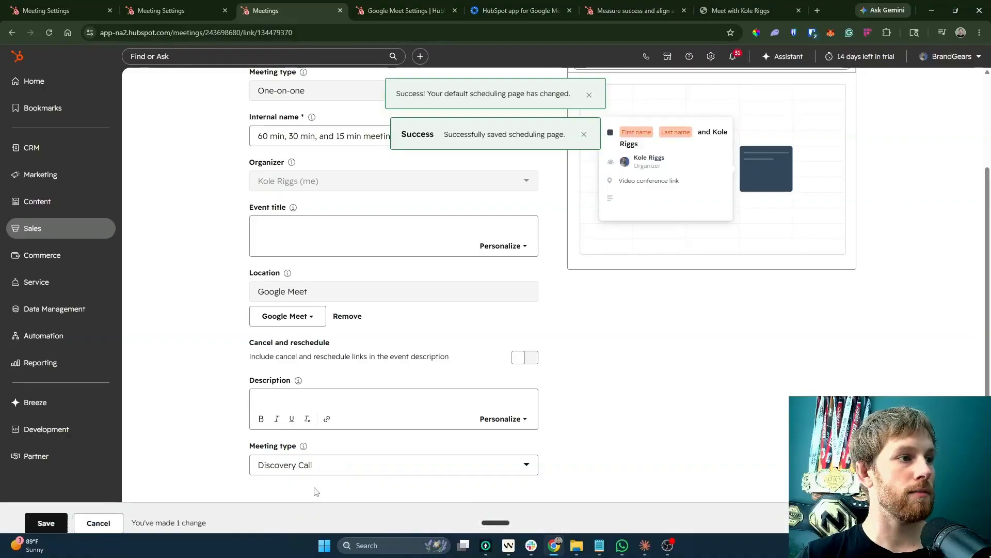
click(45, 514)
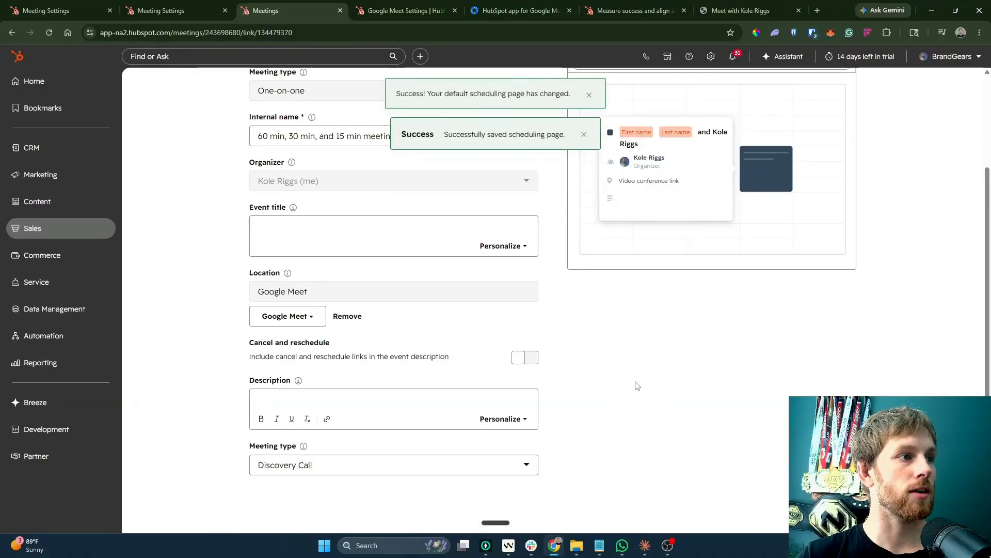
scroll(650, 362, up, 3)
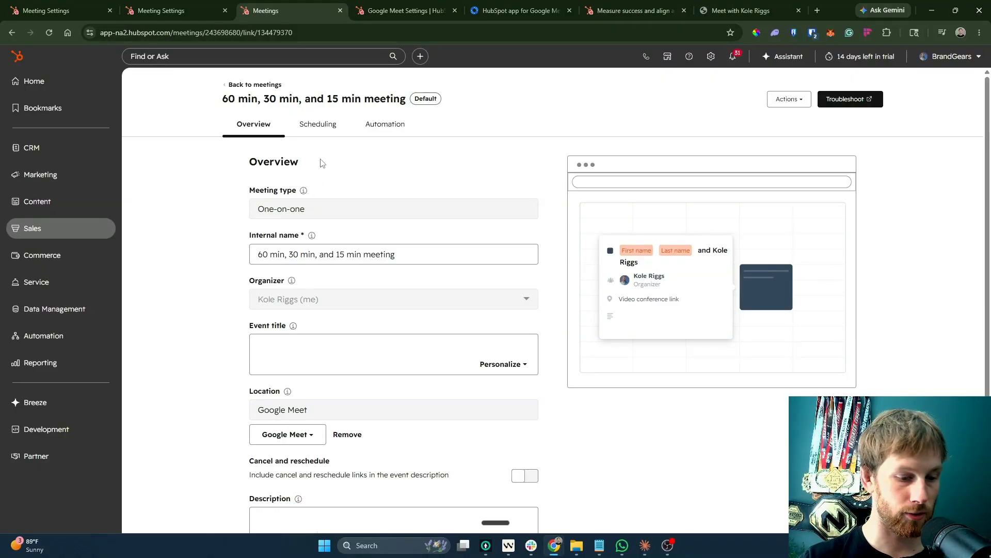
Review the confirmation email customization in the meeting's Automation settings.
click(380, 126)
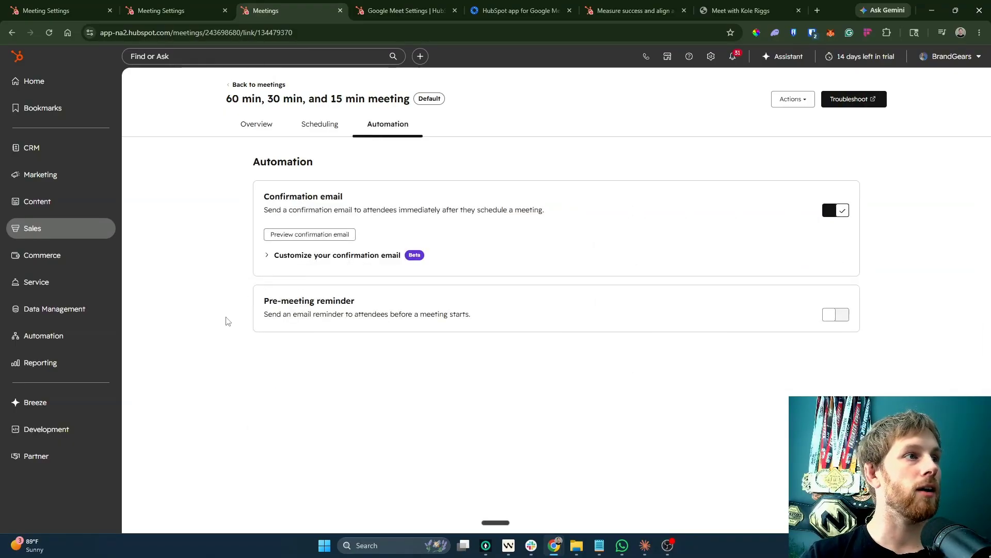
click(292, 257)
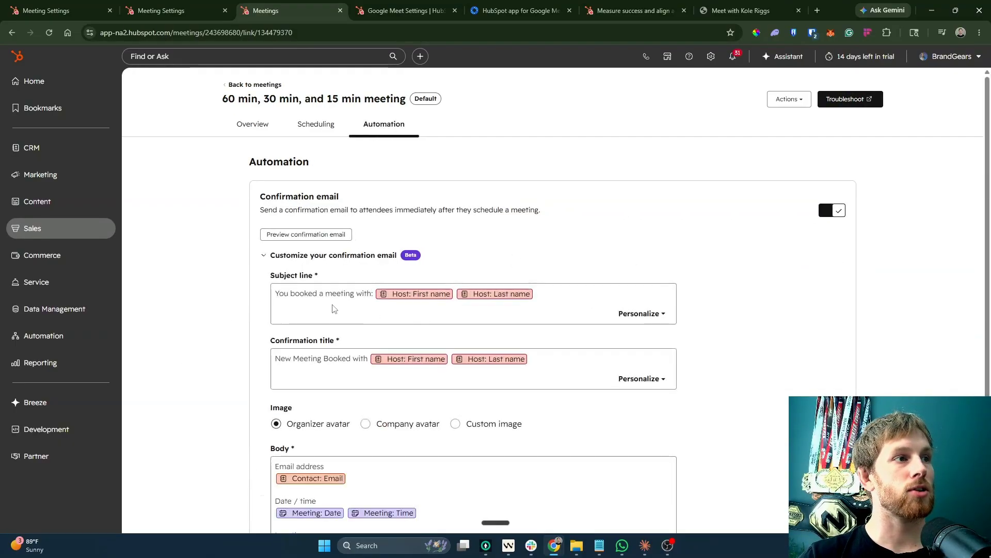
triple_click(442, 303)
click(193, 307)
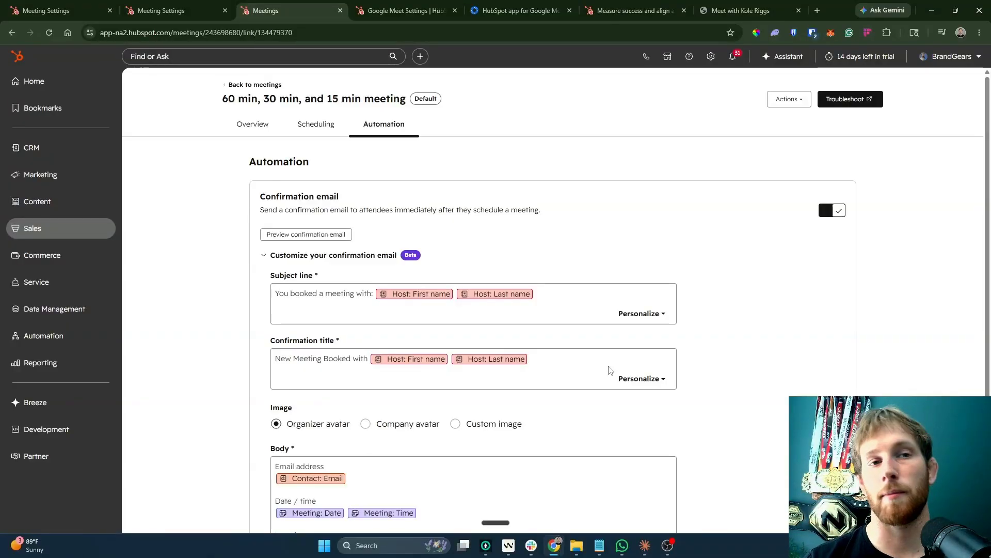
click(589, 255)
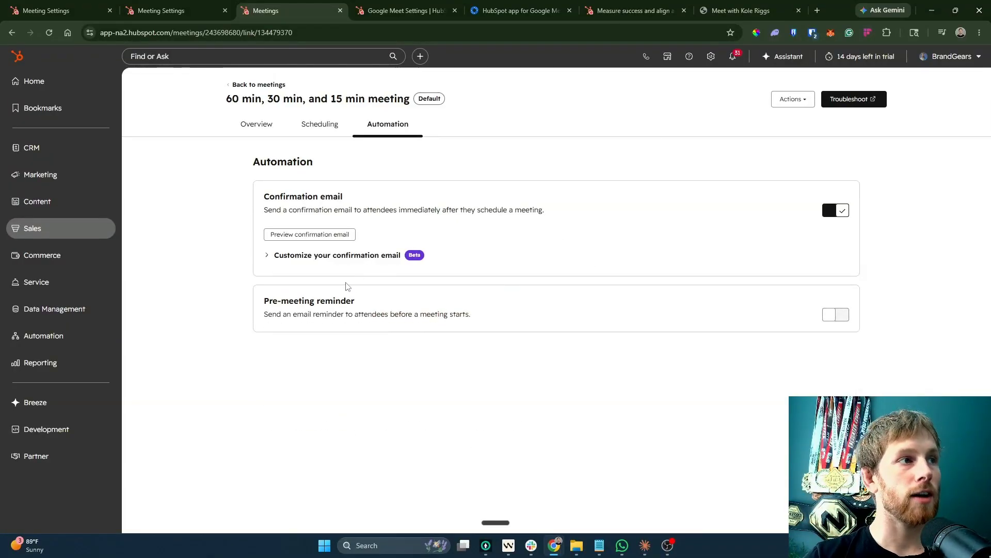
Turn on pre-meeting reminder emails, sent 1 hour and 3 days before, and save.
click(832, 316)
click(45, 516)
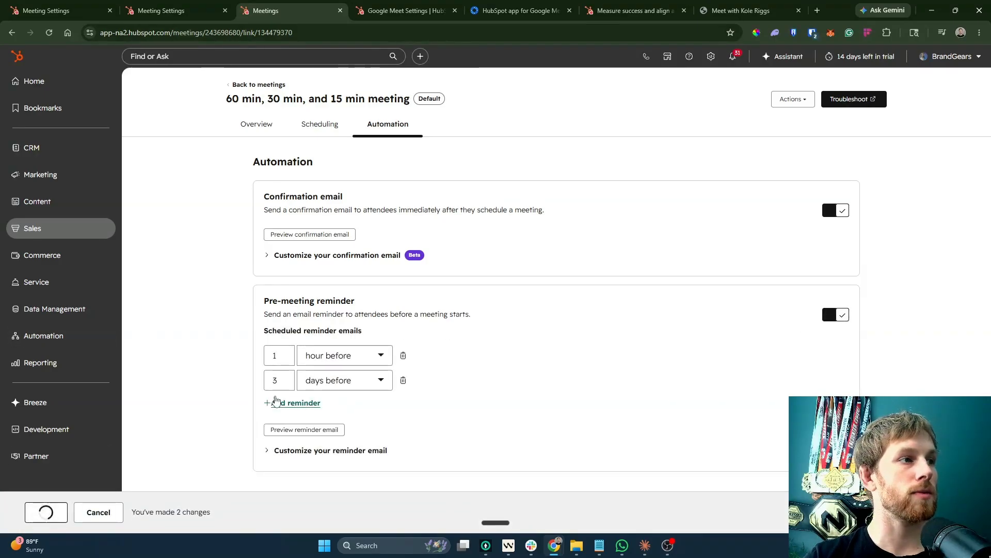
click(378, 449)
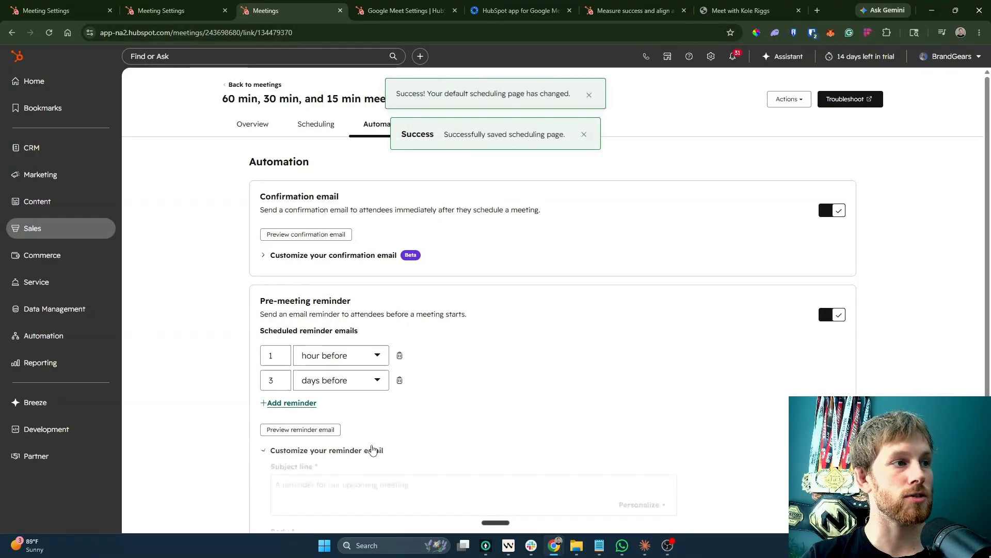
scroll(413, 393, down, 4)
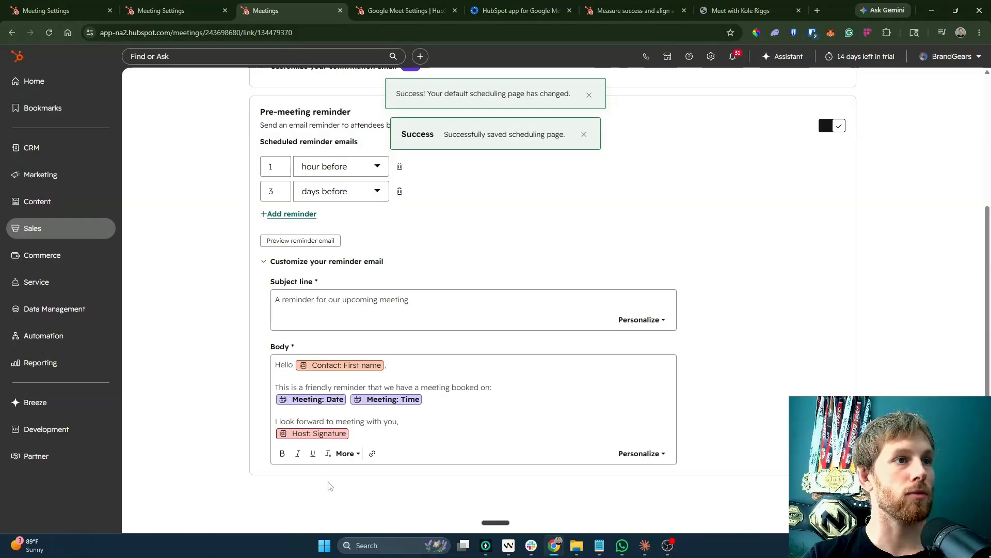
click(279, 261)
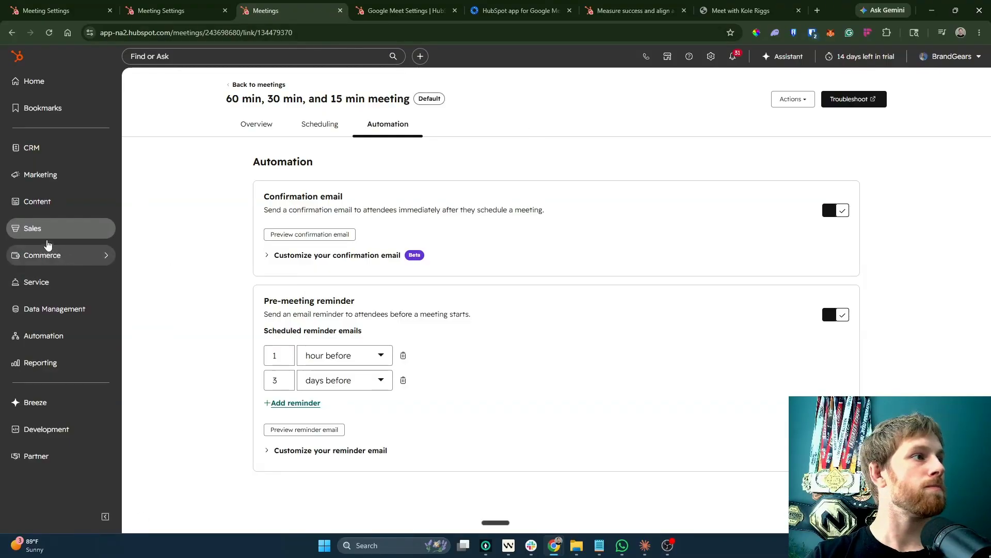
Create a new sequence from the Product or Demo Request template.
mouse_move(57, 319)
mouse_move(44, 336)
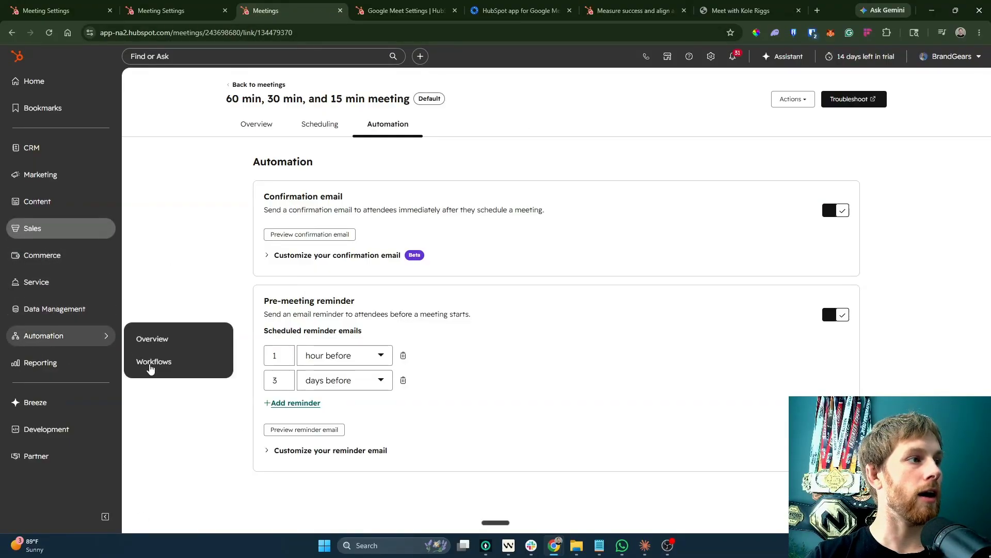
click(144, 360)
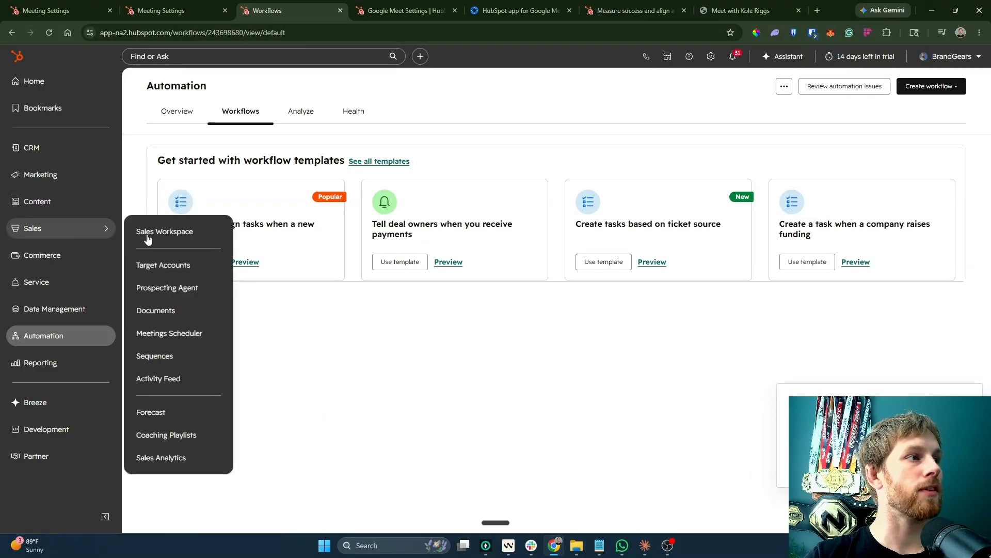
mouse_move(37, 213)
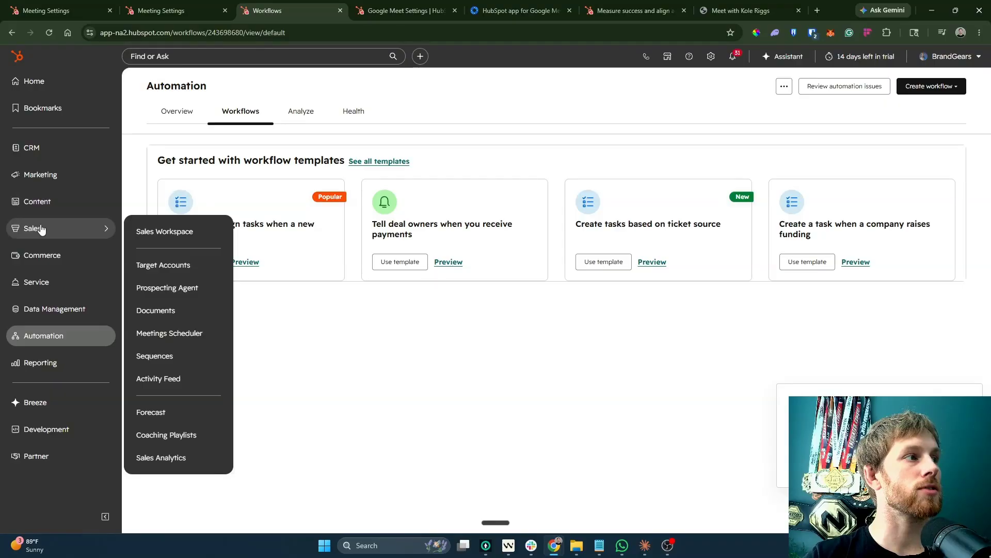
click(140, 356)
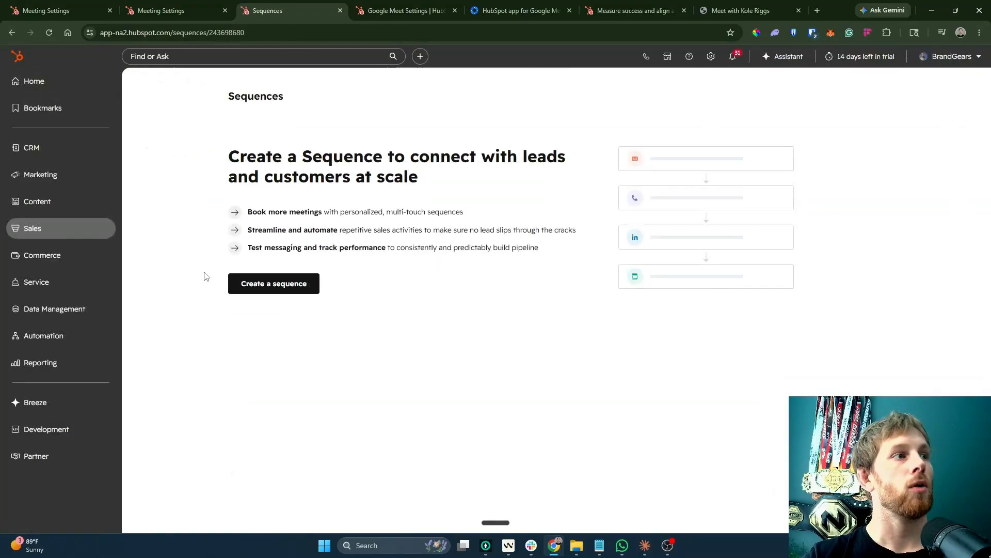
click(282, 283)
scroll(131, 217, down, 4)
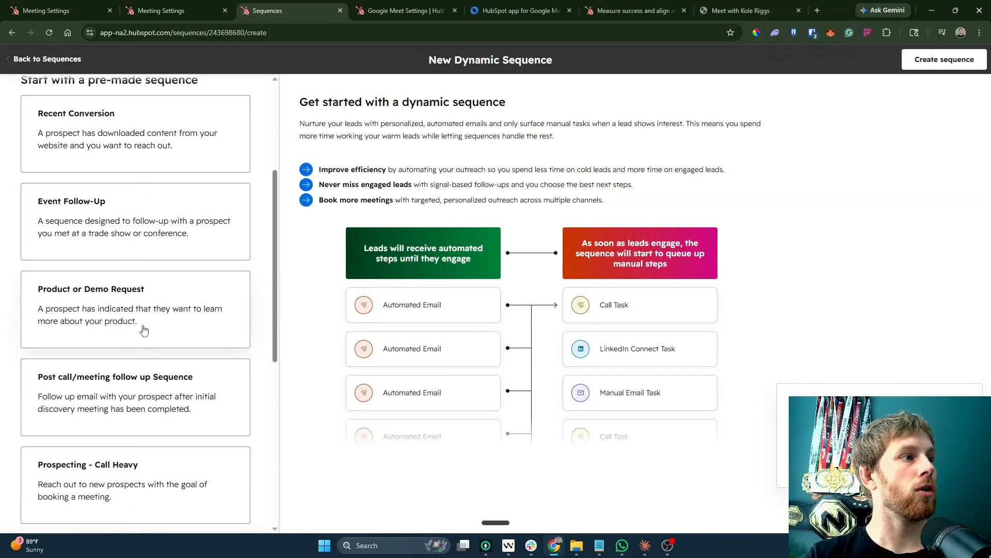
click(125, 336)
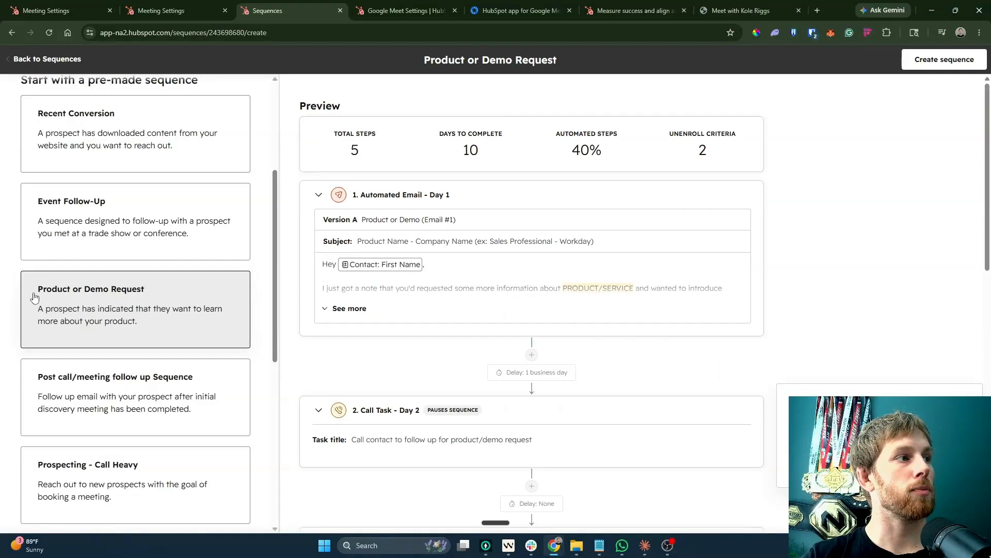
click(936, 61)
Rename the sequence to 'Discovery Meeting Booking'.
click(572, 60)
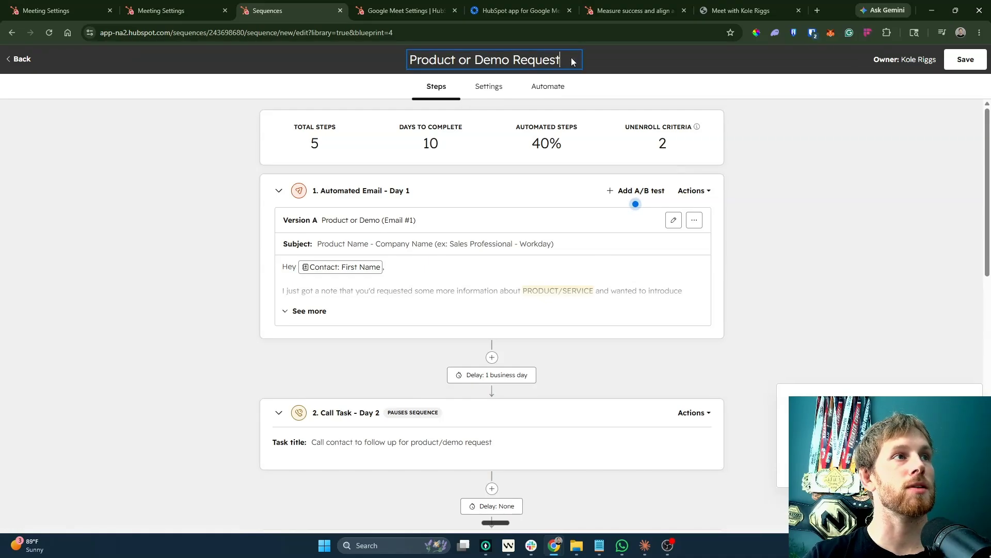
key(ctrl+a)
text(Discovery meetign booking)
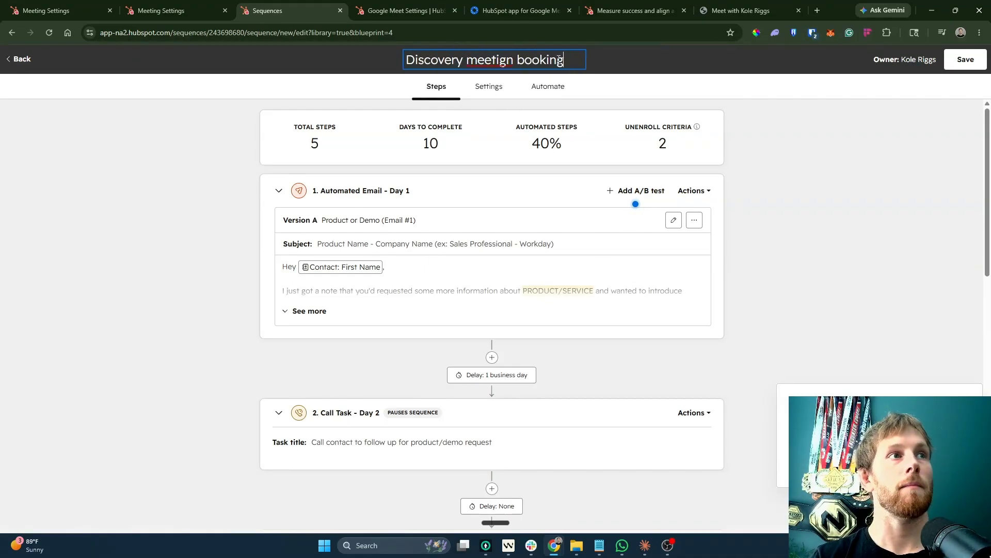
key(Delete)
text(B)
key(Left)
key(Left)
key(Left)
key(Left)
key(Left)
key(Left)
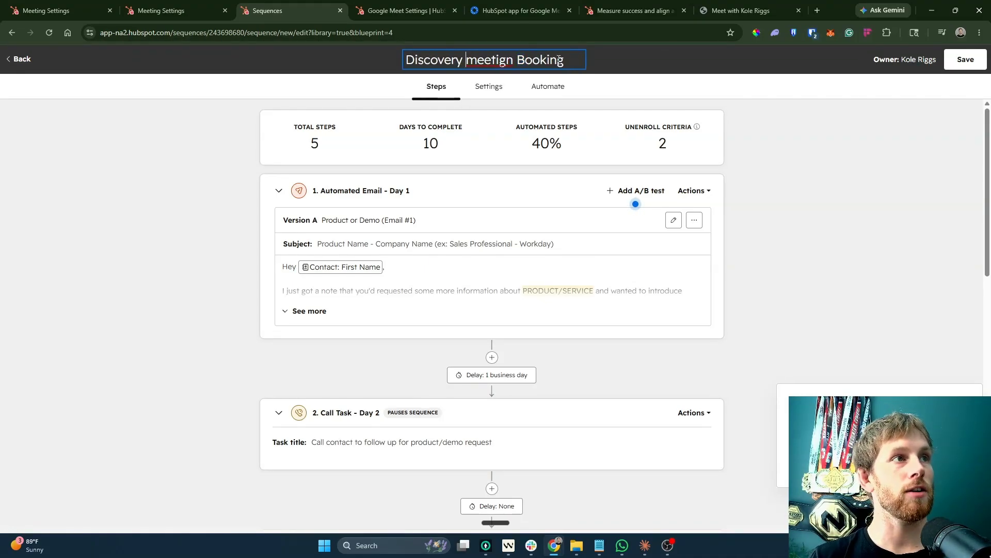
key(Delete)
text(M)
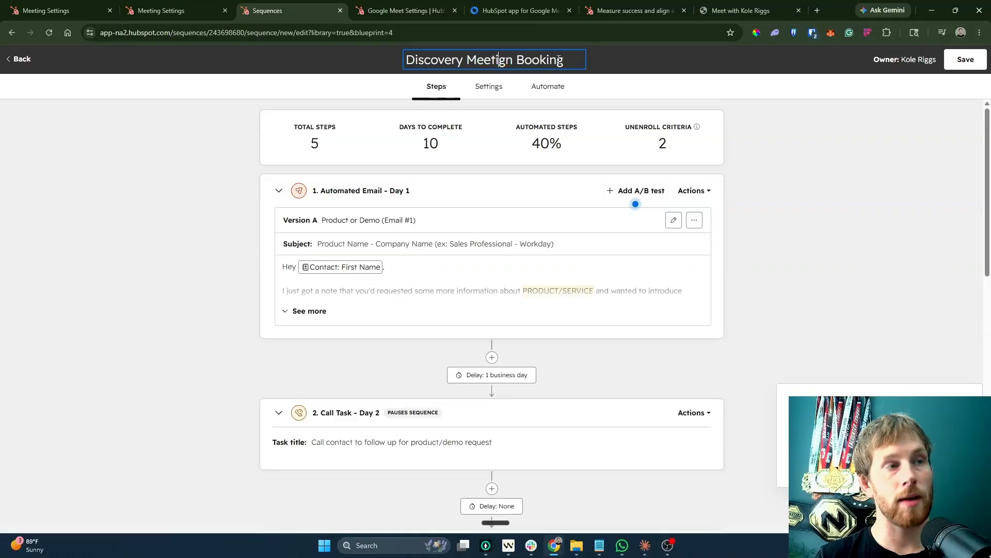
key(Delete)
text(in)
key(BackSpace)
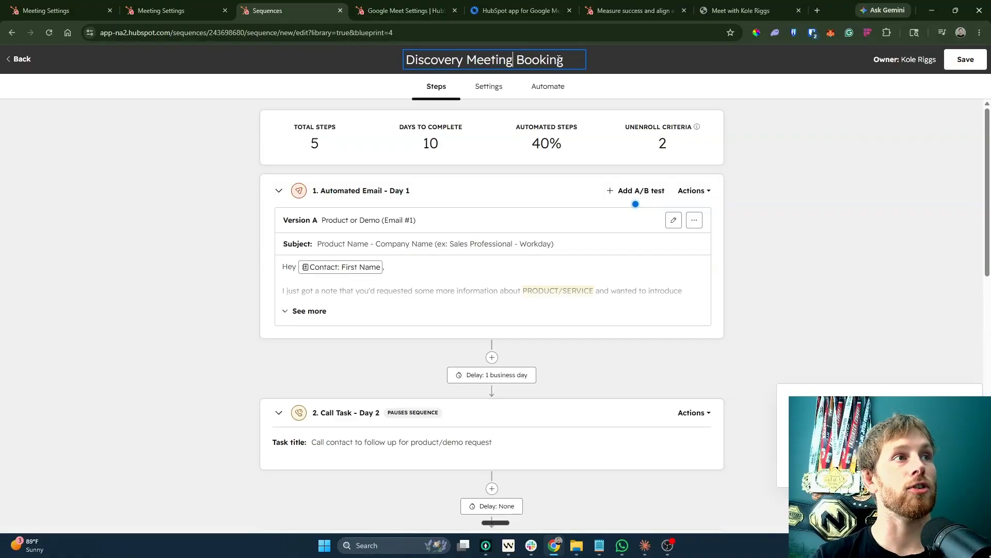
click(635, 204)
Review the sequence's sending settings and save the sequence.
click(863, 396)
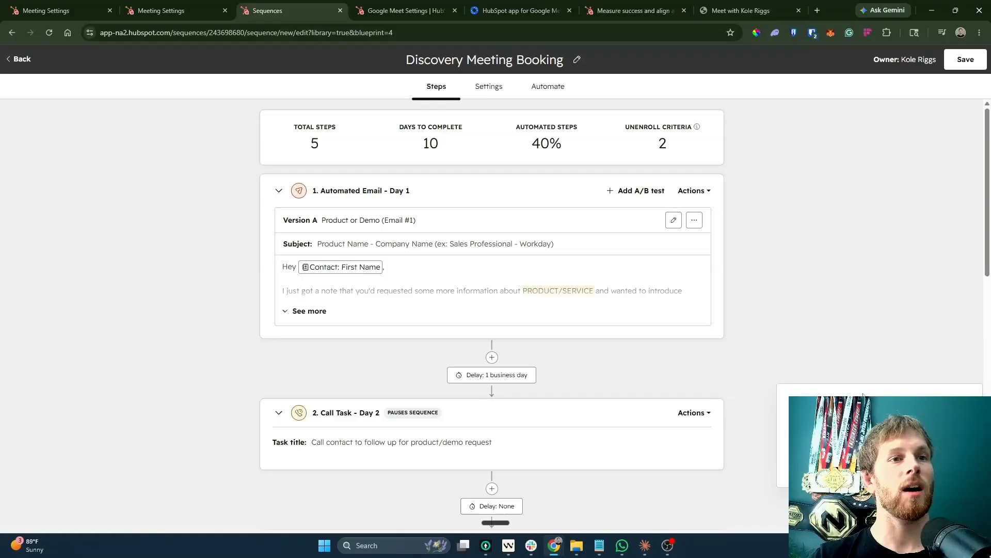
click(495, 90)
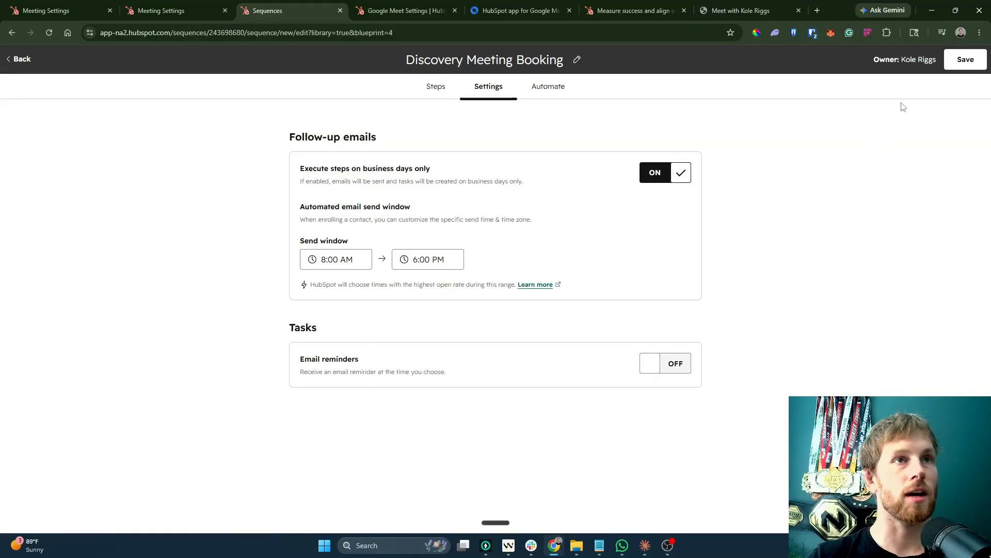
click(966, 61)
click(670, 509)
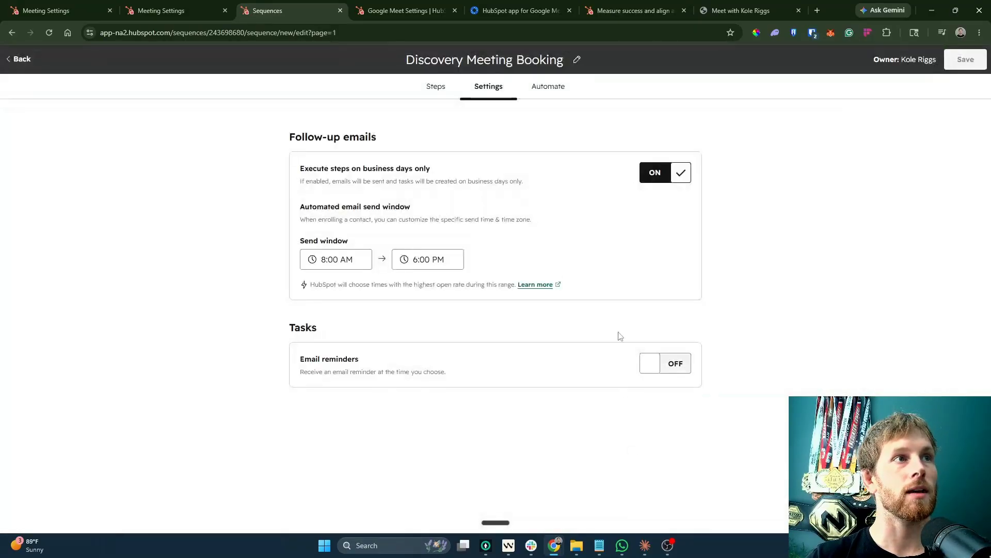
click(178, 126)
click(333, 126)
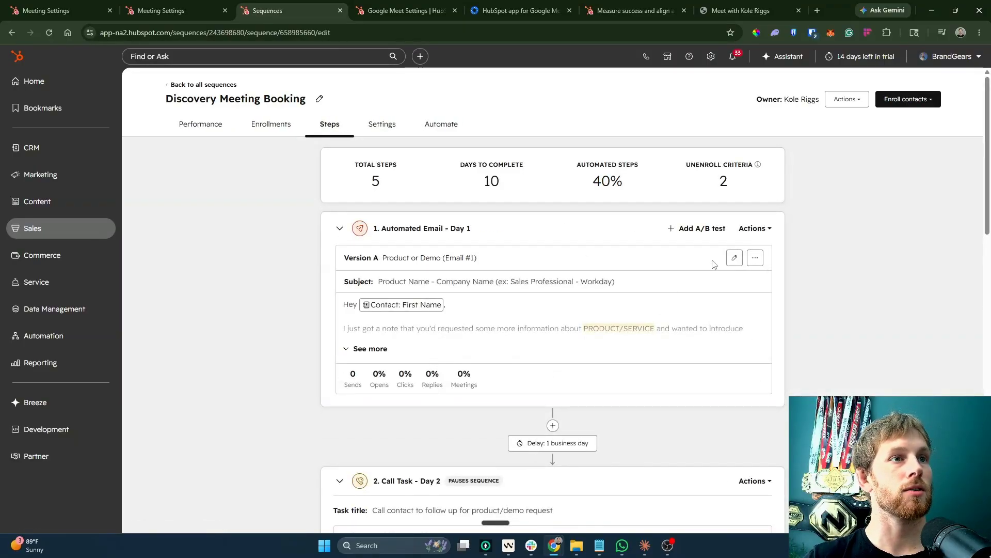
Rename the first automated email template to 'Discovery meeting booking | Immediate Outreach'.
click(734, 257)
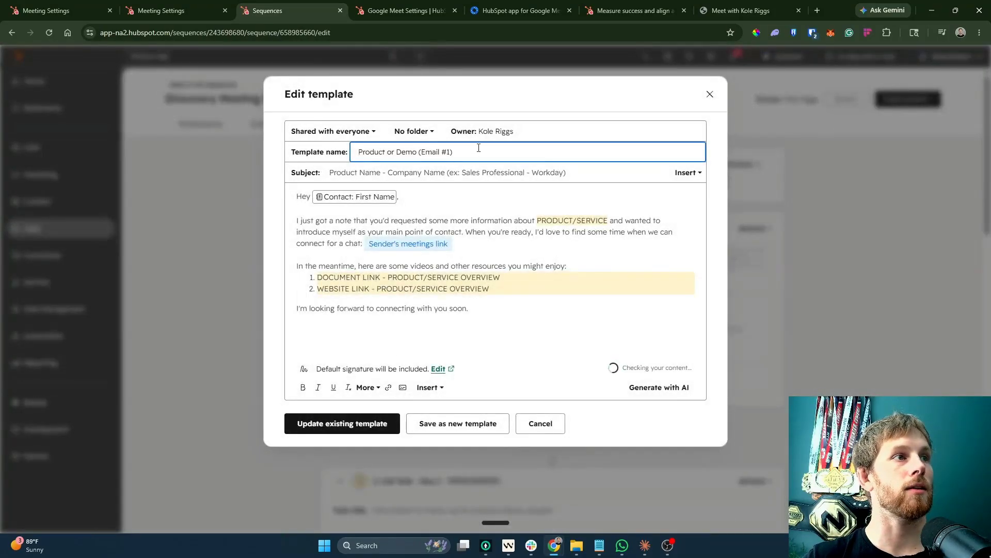
key(ctrl+a)
text(Hey)
key(BackSpace)
key(BackSpace)
key(BackSpace)
key(BackSpace)
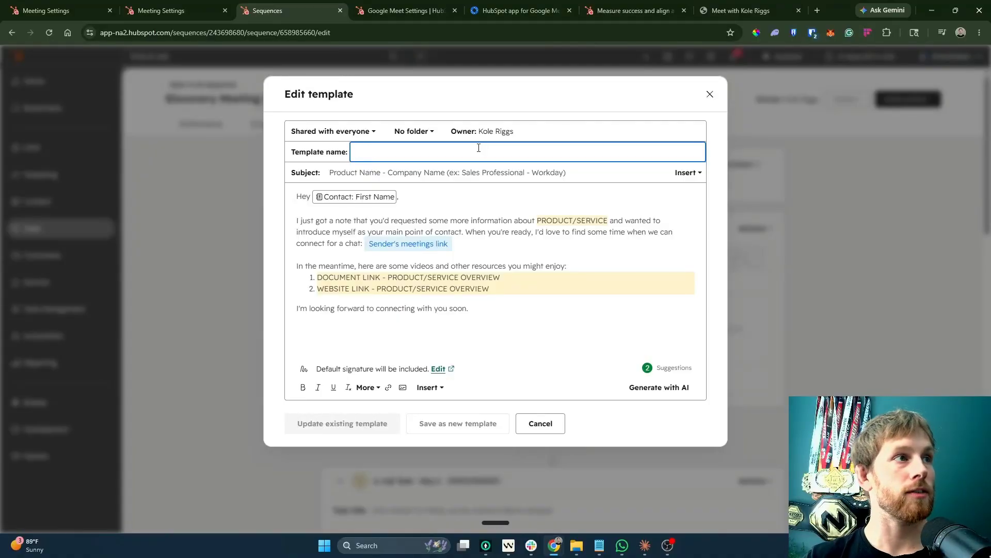
text(Discovery meeting booking out)
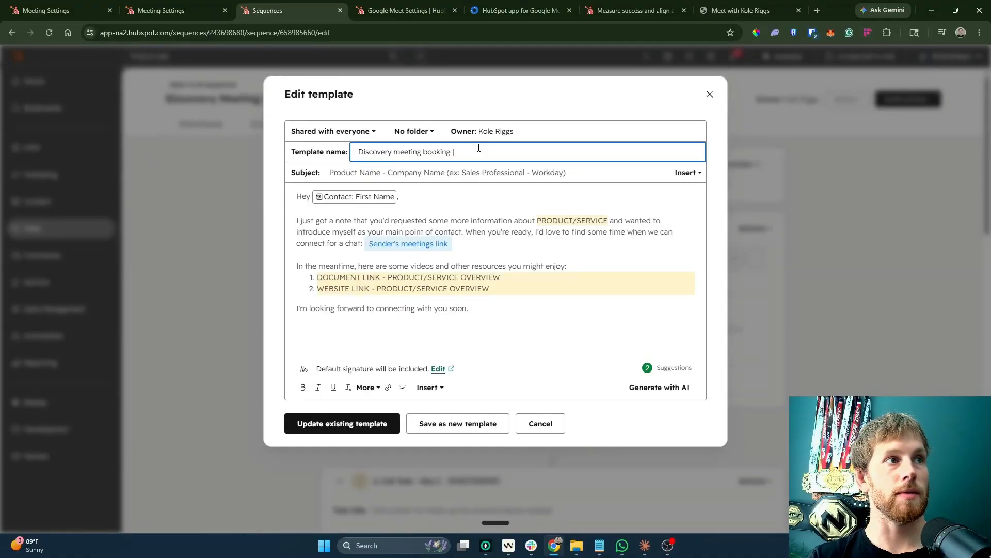
text(mmediate Outreach)
Set the subject to 'Excited to connect' followed by the contact's First Name token.
triple_click(399, 175)
text(Yop)
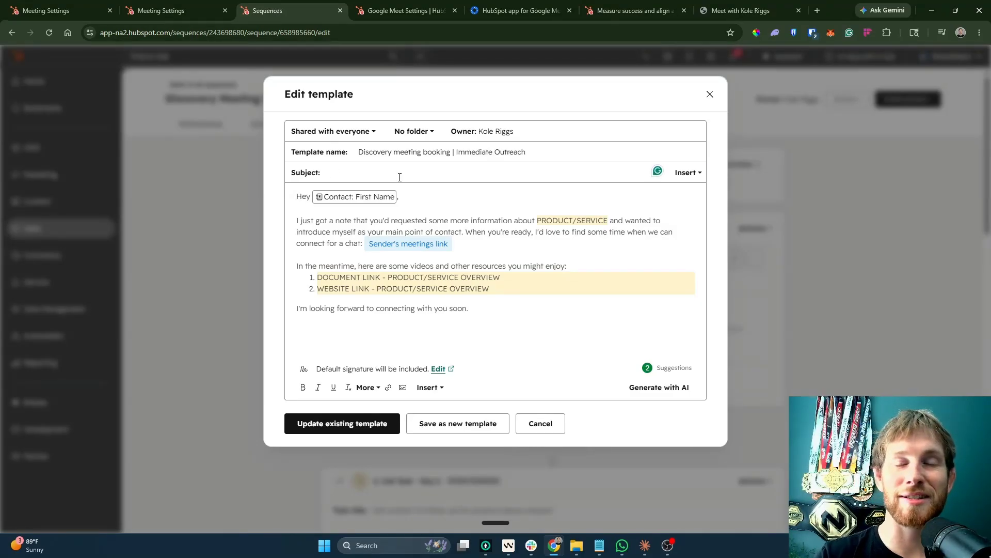
text(Ex)
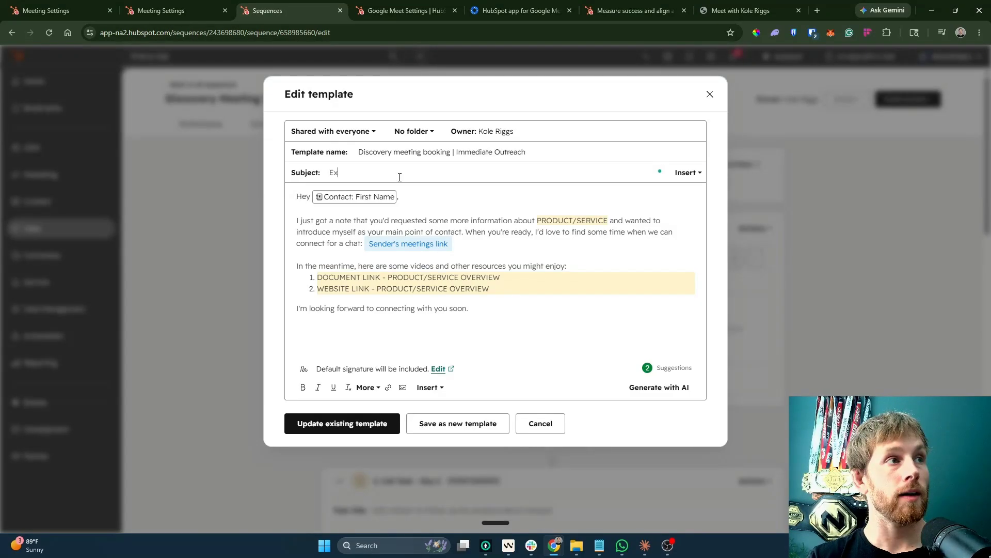
text(cited tioc)
key(BackSpace)
key(BackSpace)
key(BackSpace)
key(BackSpace)
text(o connect)
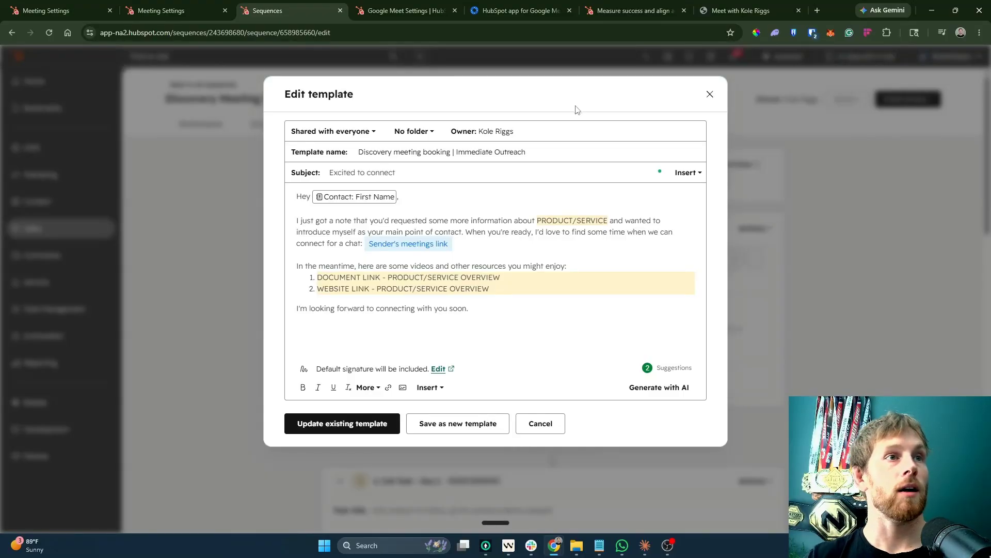
click(688, 172)
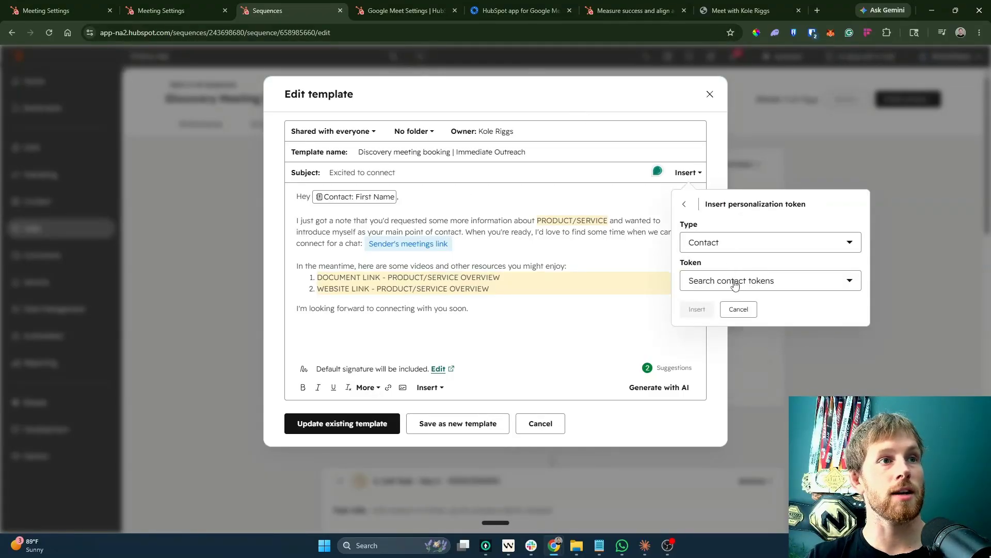
click(735, 283)
text(first)
click(717, 359)
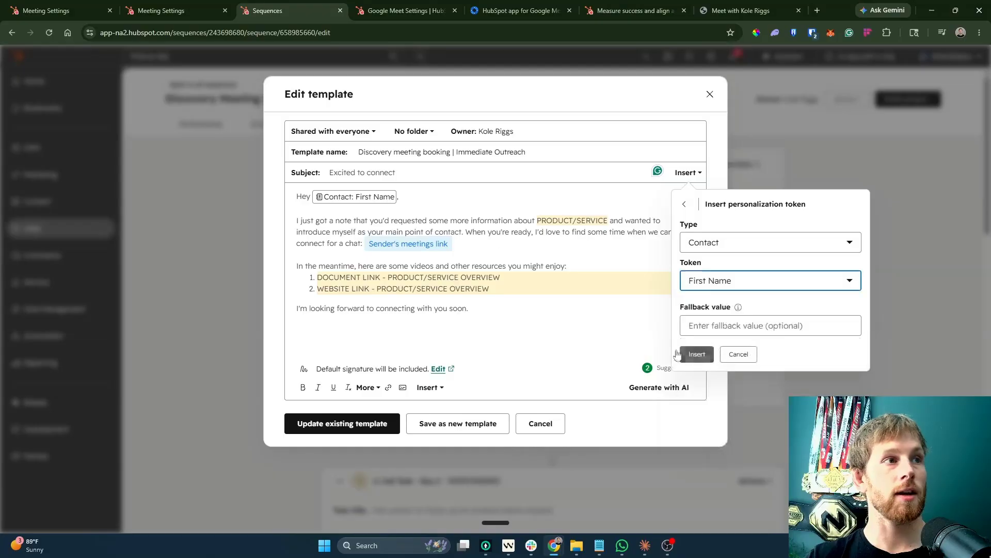
click(693, 353)
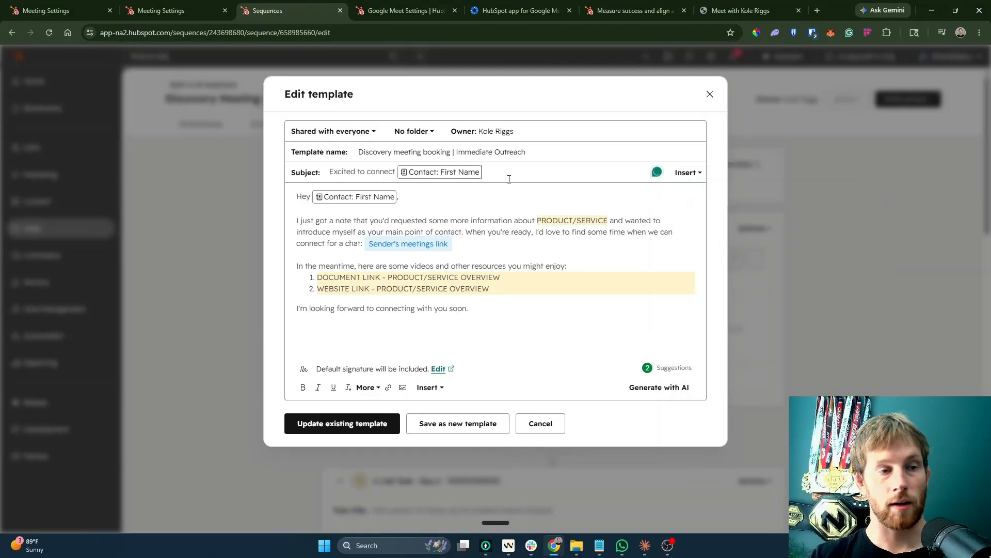
Rewrite the body's opening line to 'I just saw booked a time for us to chat!'.
click(447, 243)
click(550, 264)
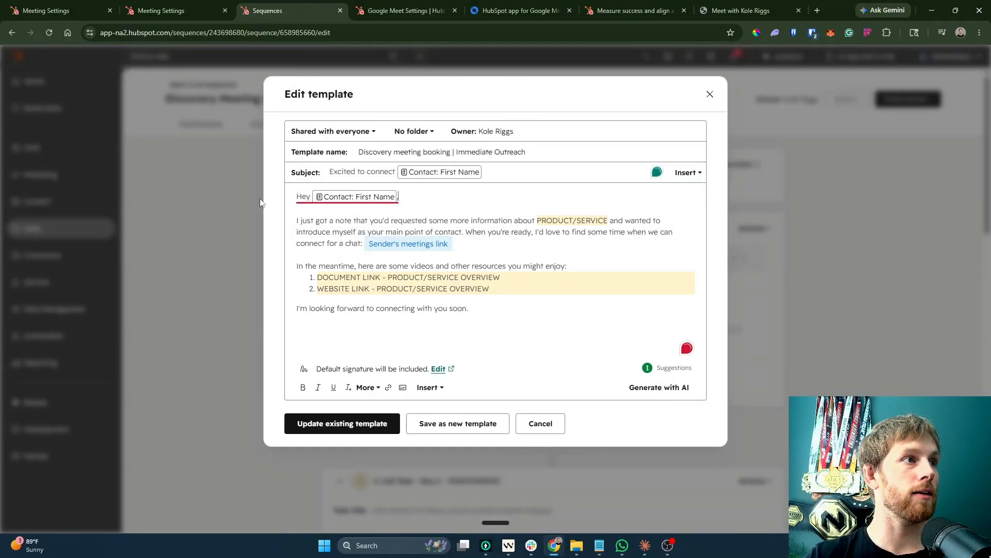
click(316, 220)
text(sawe)
key(BackSpace)
key(BackSpace)
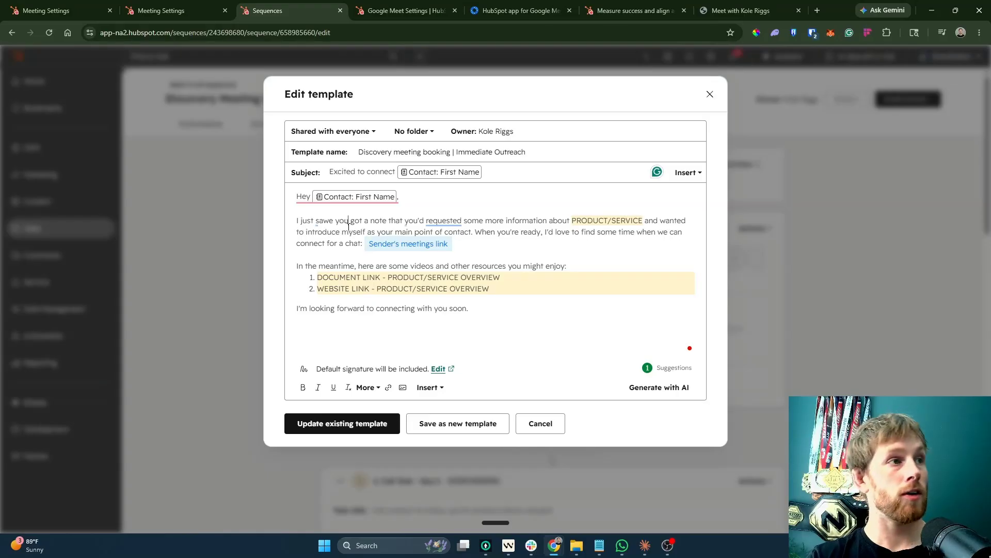
text(booked a )
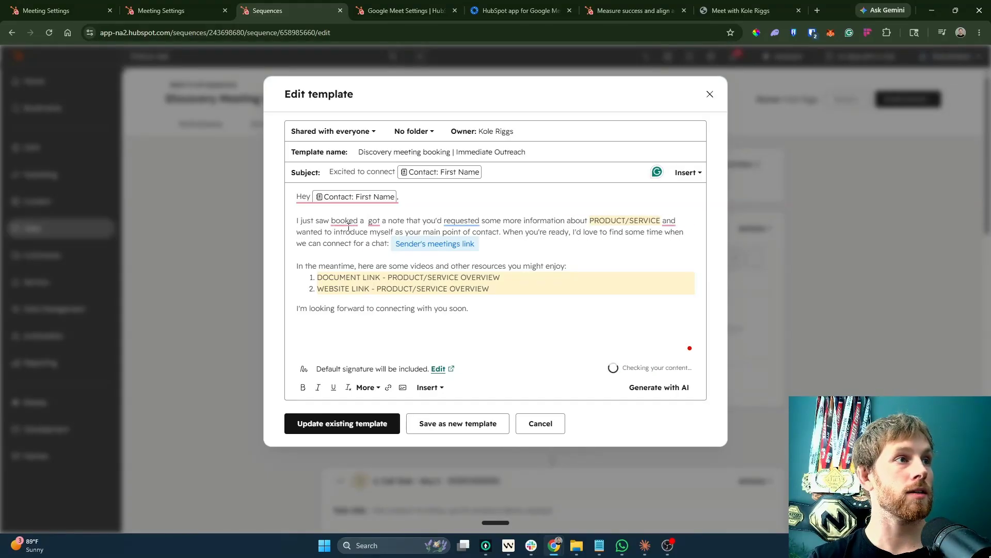
text(time for us to chat)
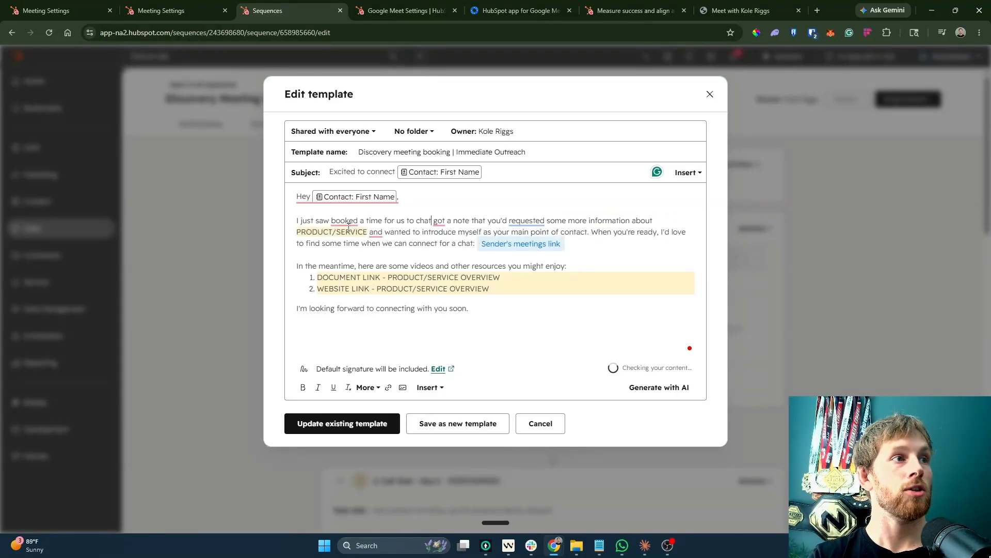
text(! Lookiong for)
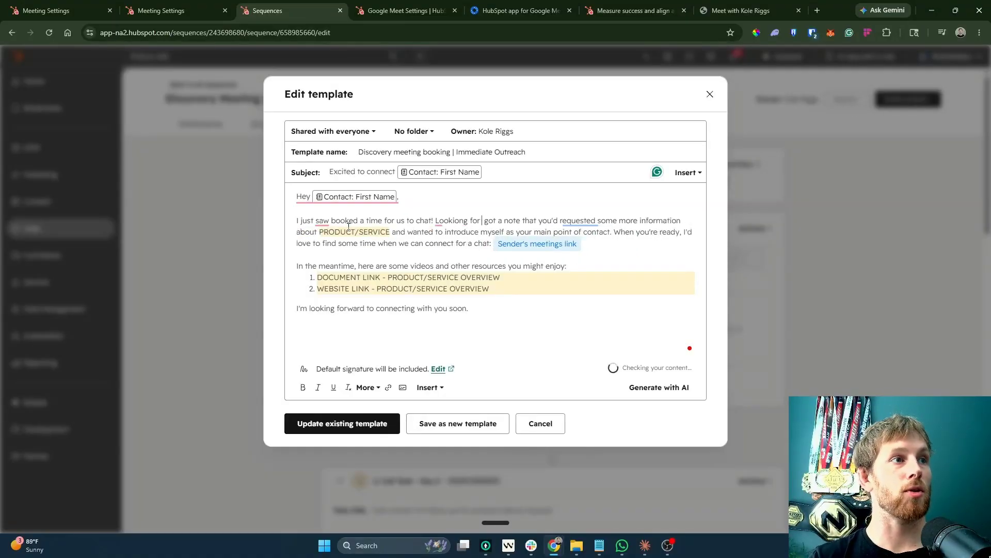
key(BackSpace)
key(BackSpace)
key(BackSpace)
key(BackSpace)
key(BackSpace)
key(BackSpace)
key(BackSpace)
key(BackSpace)
key(BackSpace)
key(BackSpace)
key(BackSpace)
key(BackSpace)
key(BackSpace)
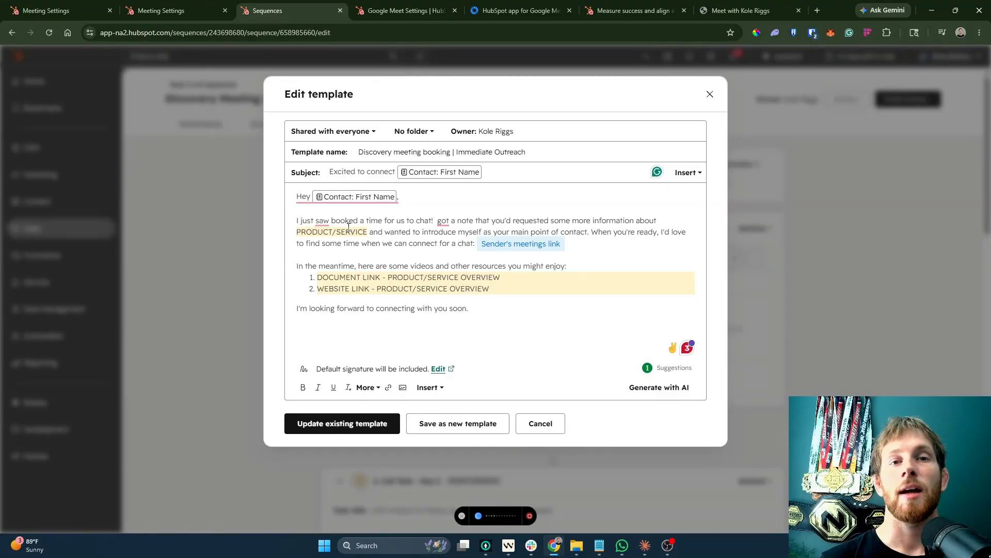
Cut the old meeting-link sentence, accept grammar fixes, and end the opening with 'so we can make the most of the time.'.
key(ctrl+super)
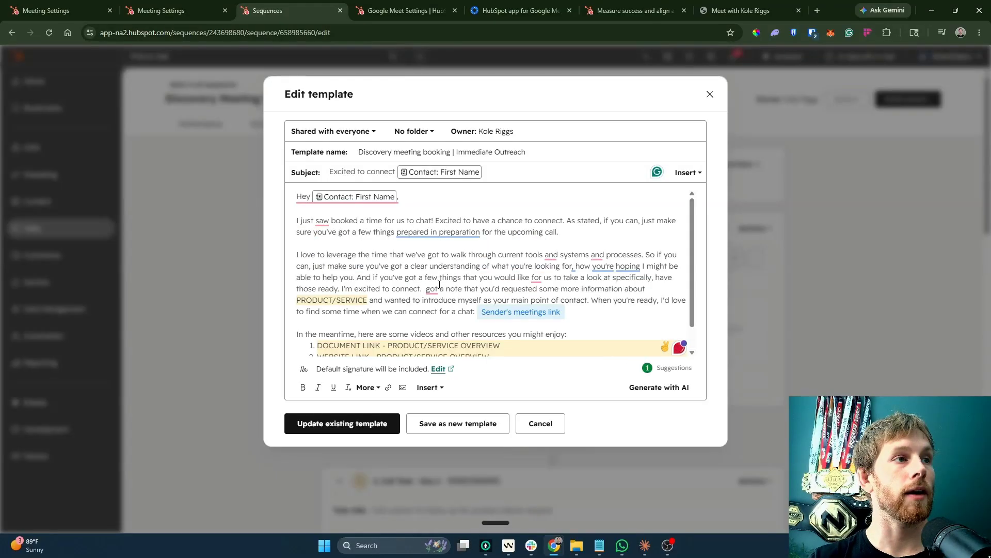
drag(454, 335, 626, 354)
key(BackSpace)
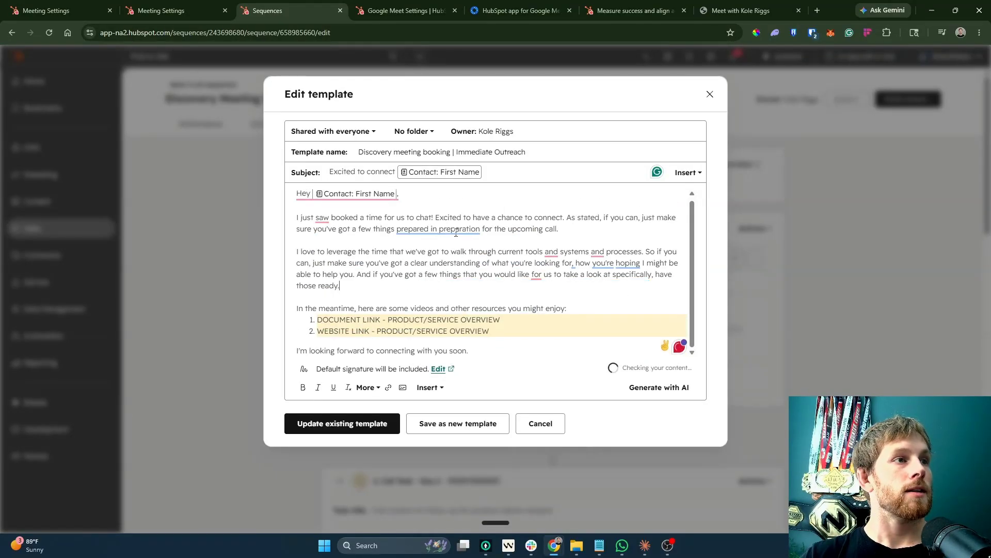
click(438, 229)
click(464, 264)
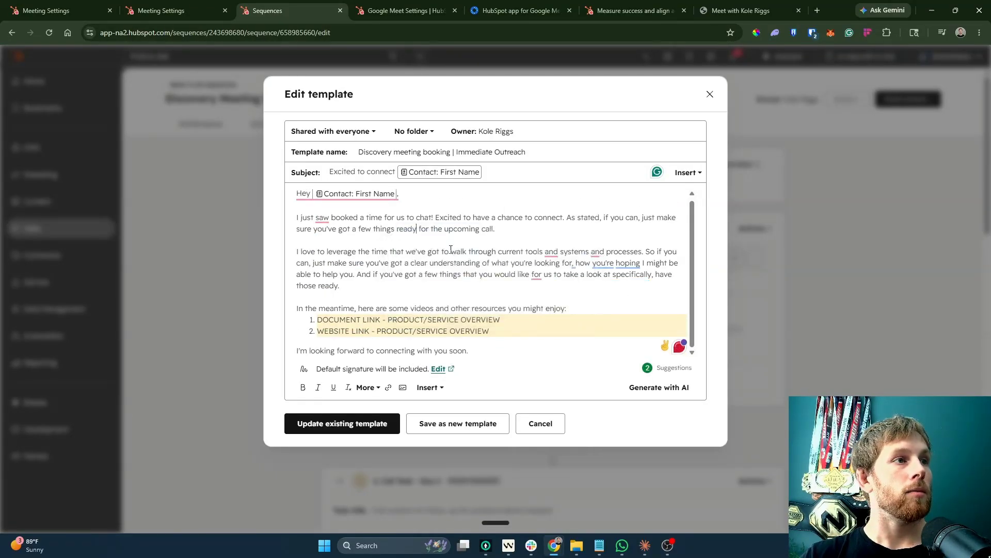
click(322, 218)
click(380, 254)
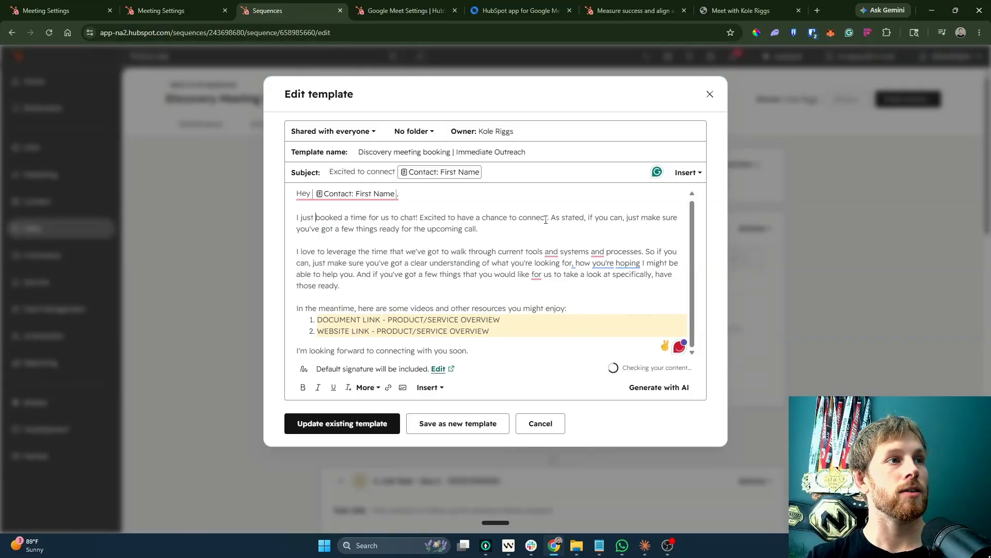
key(Delete)
key(Delete)
key(Delete)
key(Delete)
key(Delete)
key(Delete)
key(Delete)
key(Delete)
key(Delete)
key(Delete)
key(Delete)
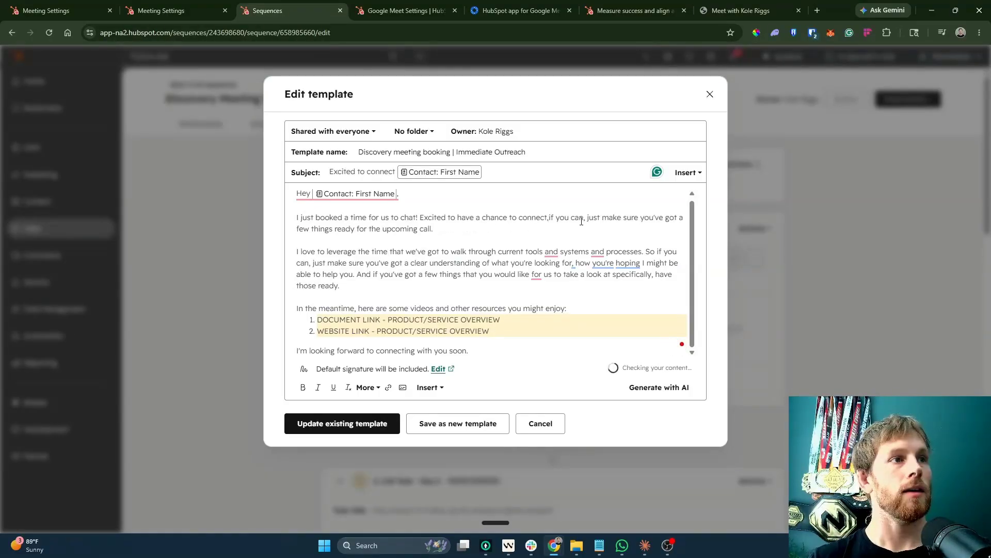
key(BackSpace)
text(,)
click(461, 226)
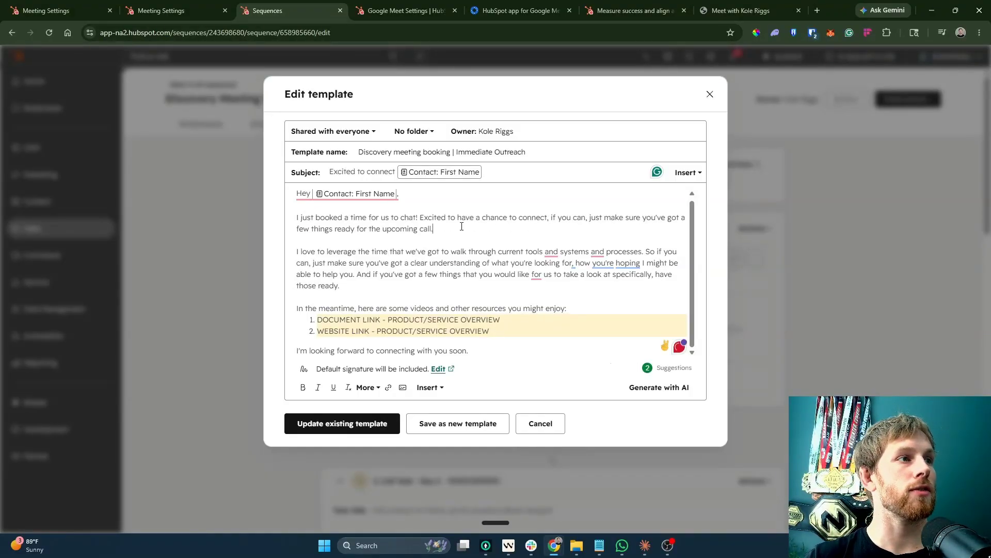
key(BackSpace)
text(so we can make t)
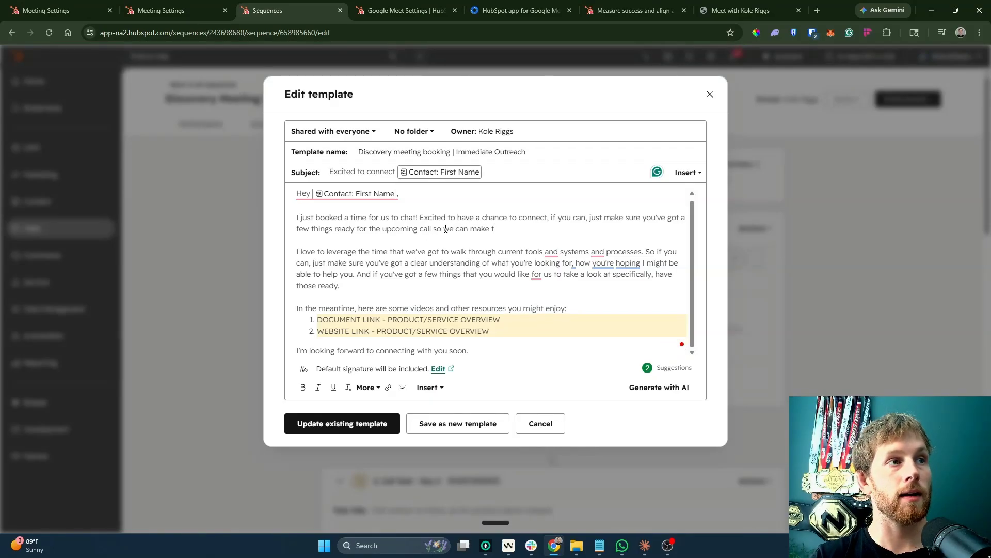
text(he most of the time.)
Delete the old middle paragraphs and resource links from the email body.
drag(576, 263, 249, 253)
key(BackSpace)
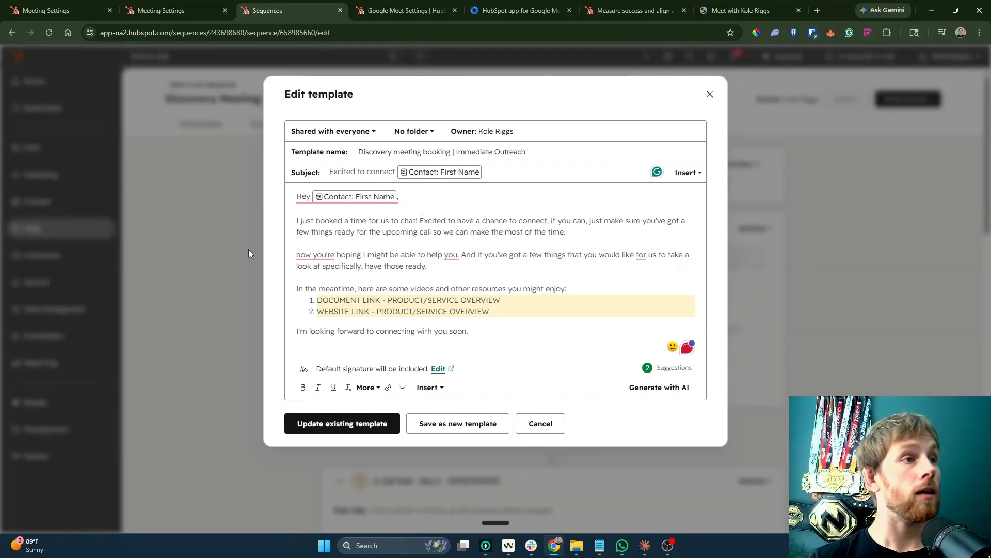
key(ctrl+z)
click(598, 231)
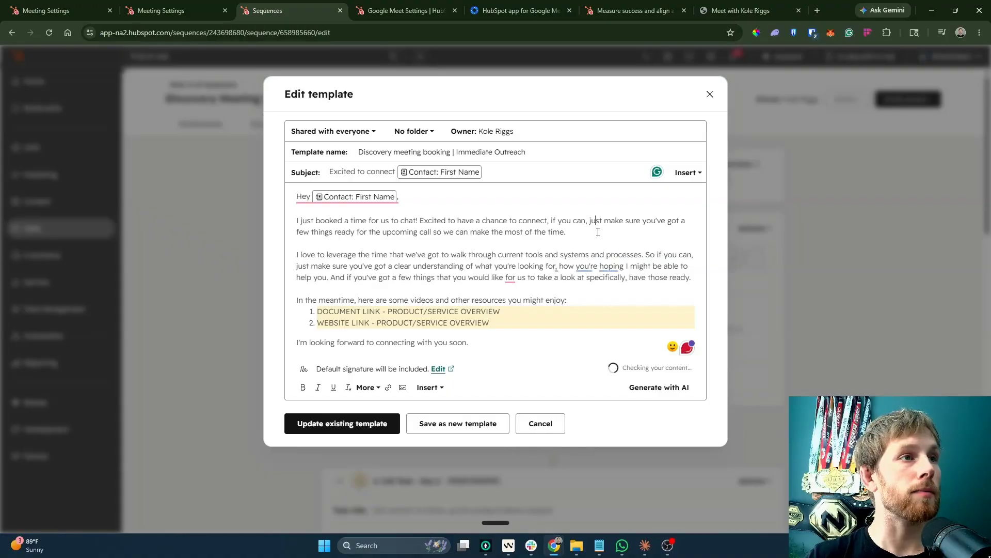
key(Return)
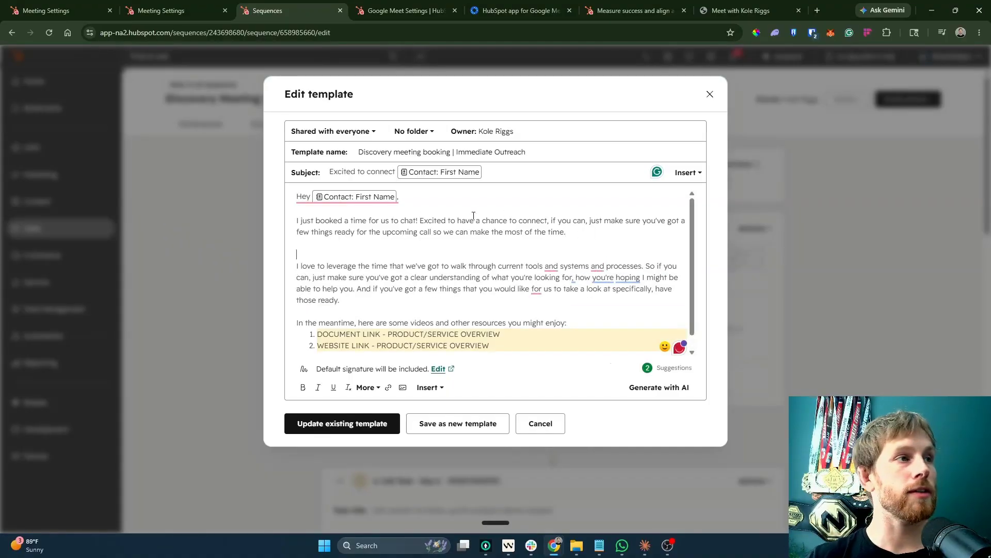
drag(619, 231, 297, 221)
click(319, 244)
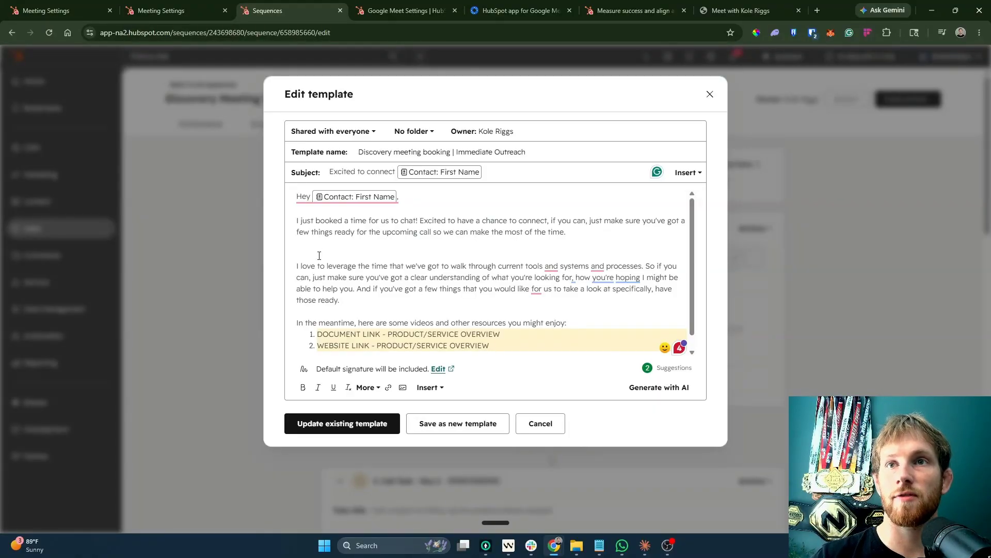
scroll(319, 255, down, 1)
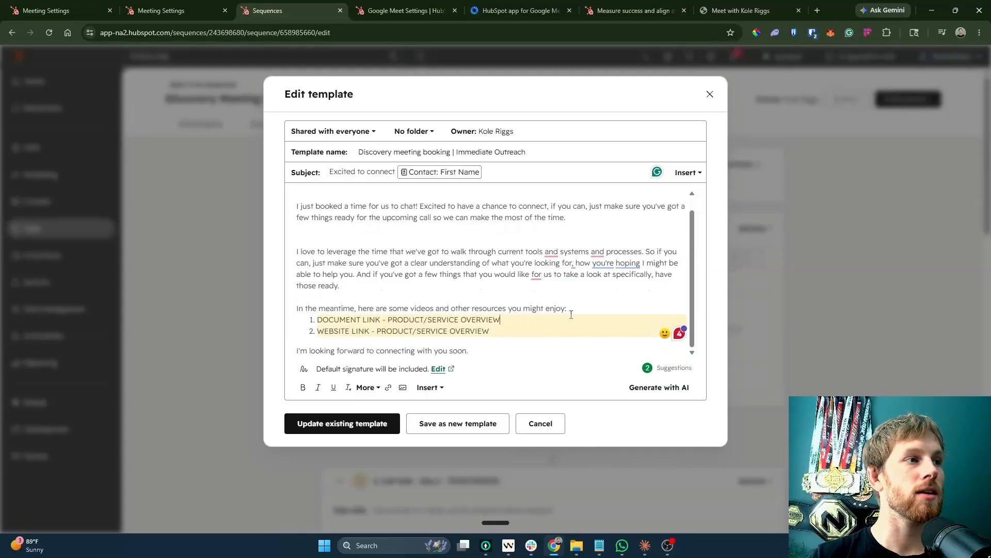
drag(472, 351, 293, 351)
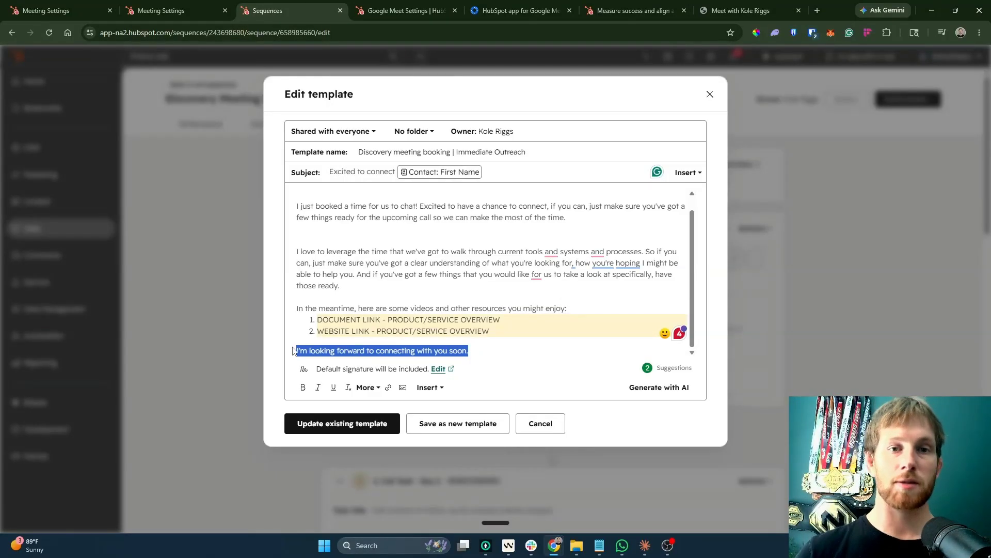
click(338, 285)
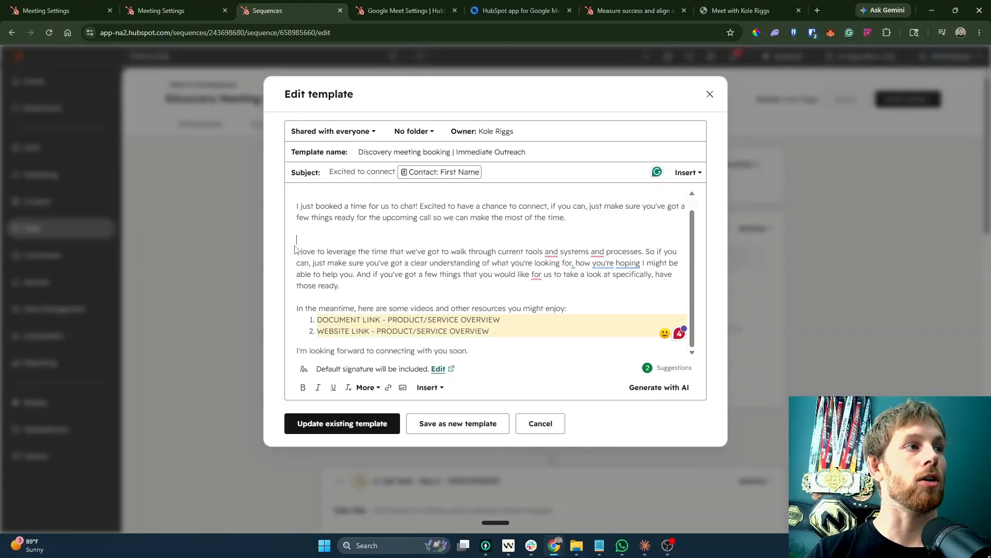
drag(485, 350, 288, 253)
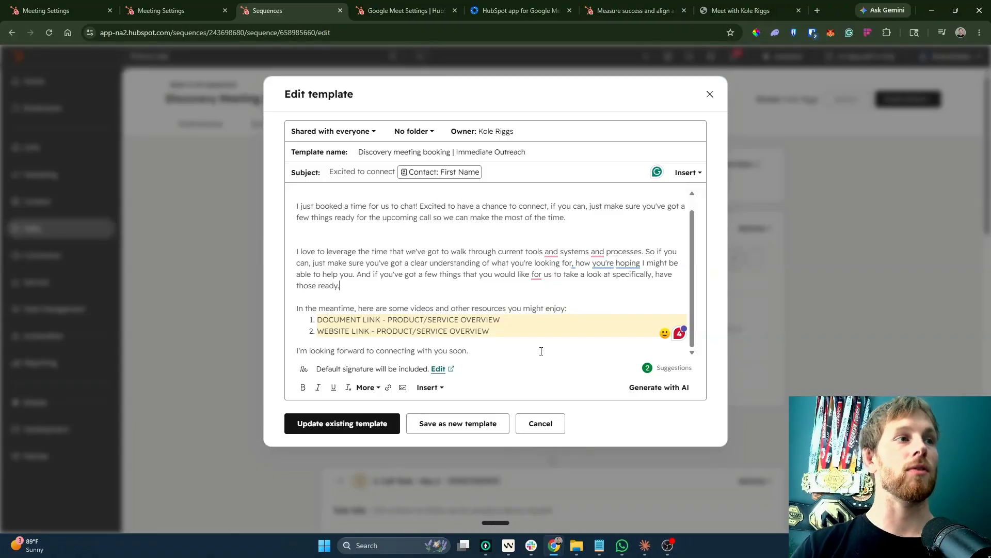
drag(496, 331, 275, 236)
key(BackSpace)
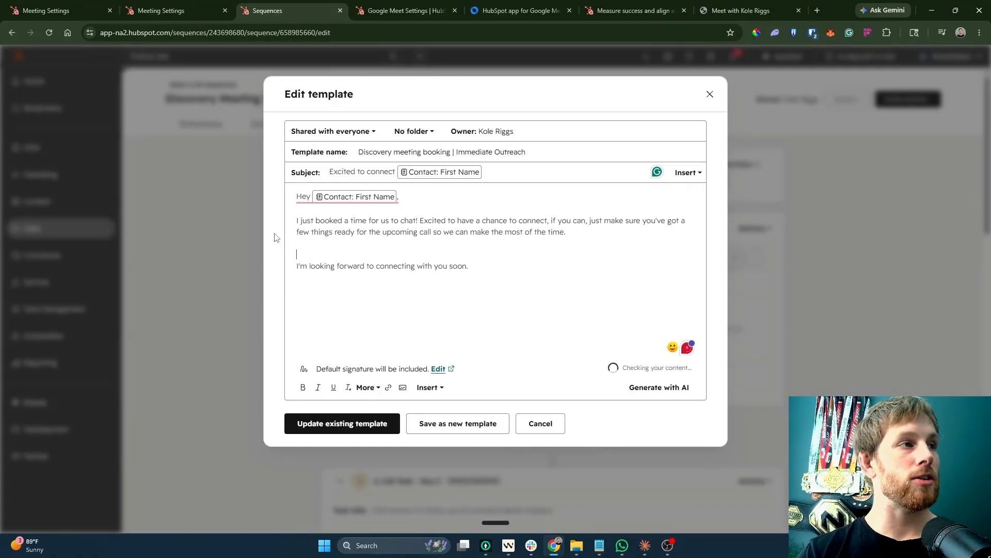
key(BackSpace)
Add a dashed placeholder list: 'thing 1', 'thign 2', 'thing 3'.
key(Return)
text(-)
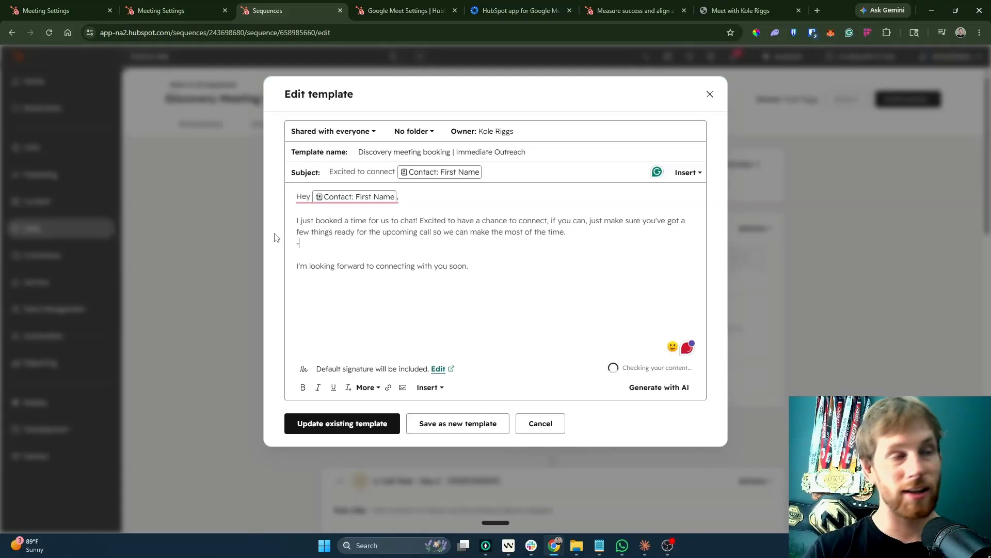
text( A)
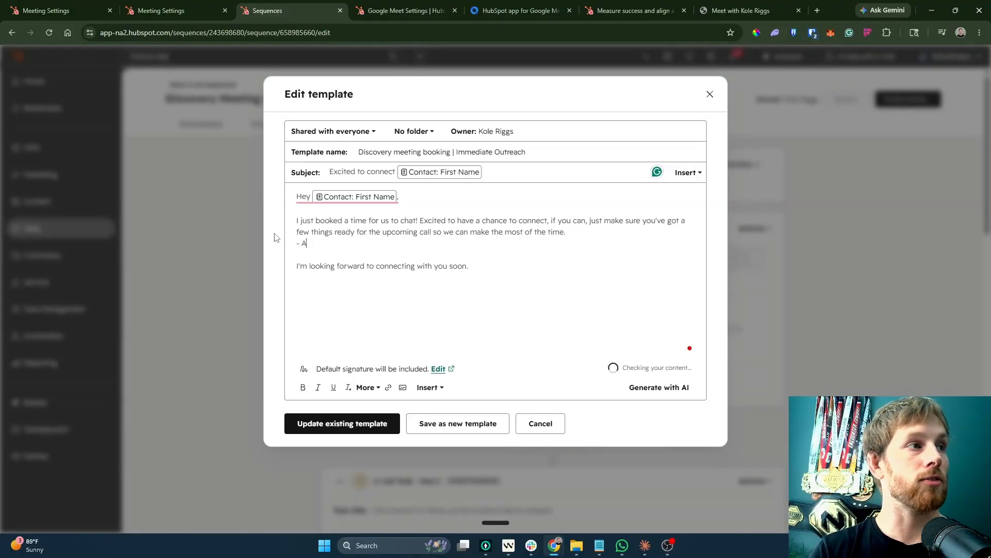
key(BackSpace)
text(thing )
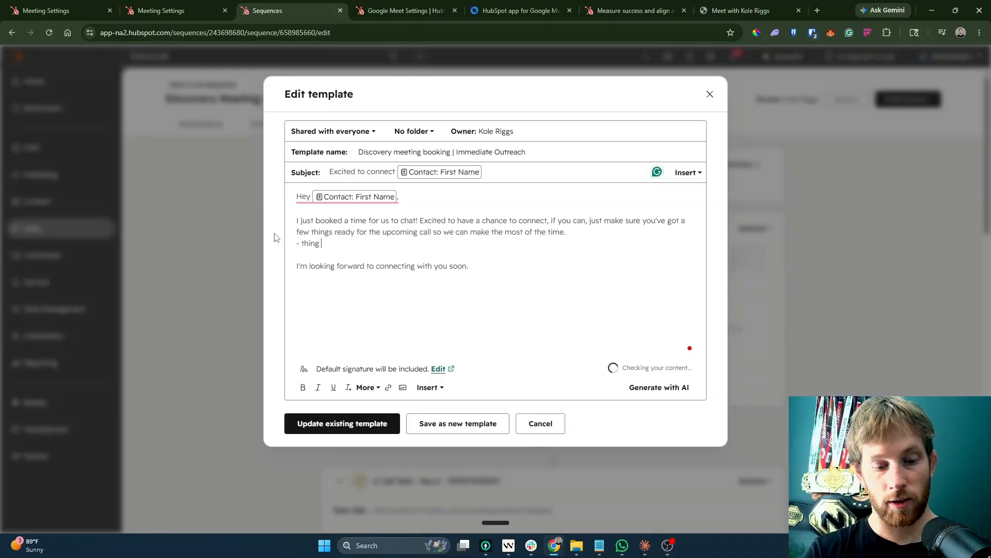
text(1)
key(Return)
text(- thign 2)
key(Return)
text(- thing)
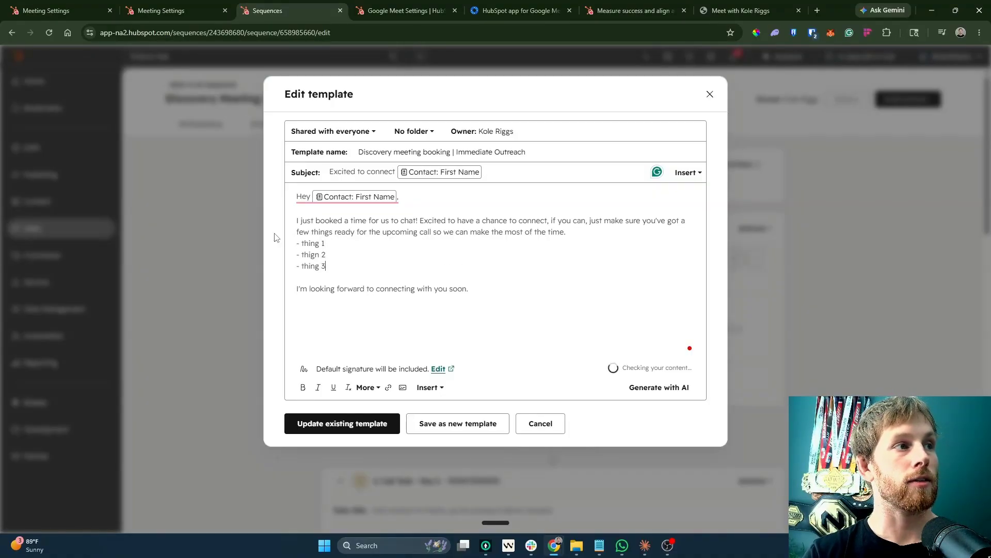
text( 3)
End the closing line with '!', add a 'Best,' sign-off, and update the existing template.
click(496, 288)
key(BackSpace)
text(!)
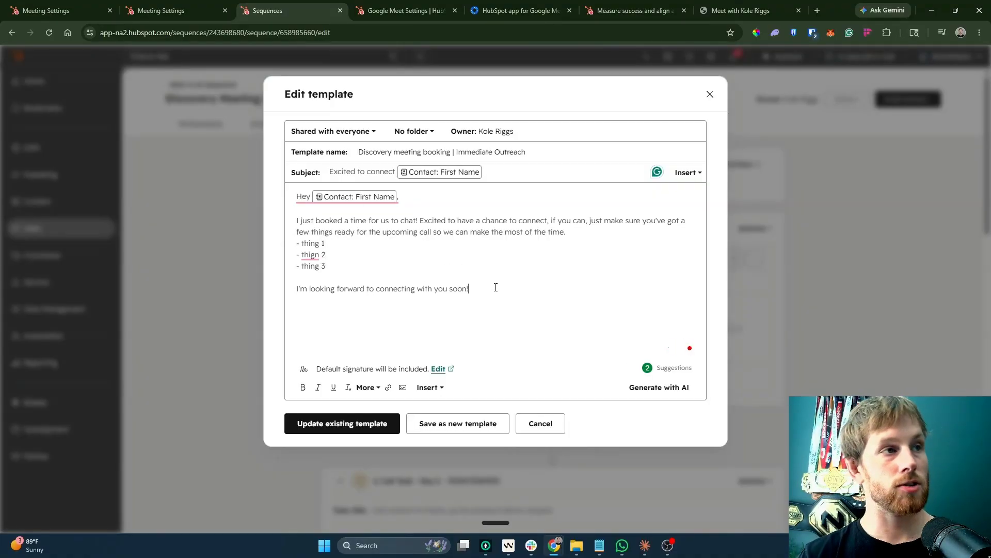
key(Return)
key(Return)
text(Bestm)
key(BackSpace)
text(,)
click(342, 423)
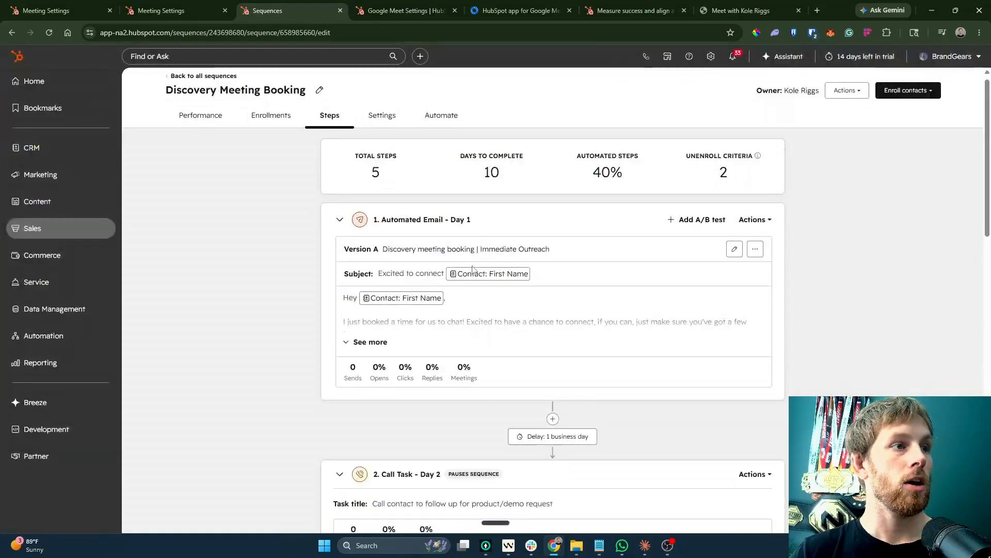
Go from the sequence's Enrollments tab to its automatic-enrollment Automate settings.
scroll(475, 257, down, 5)
scroll(475, 257, up, 5)
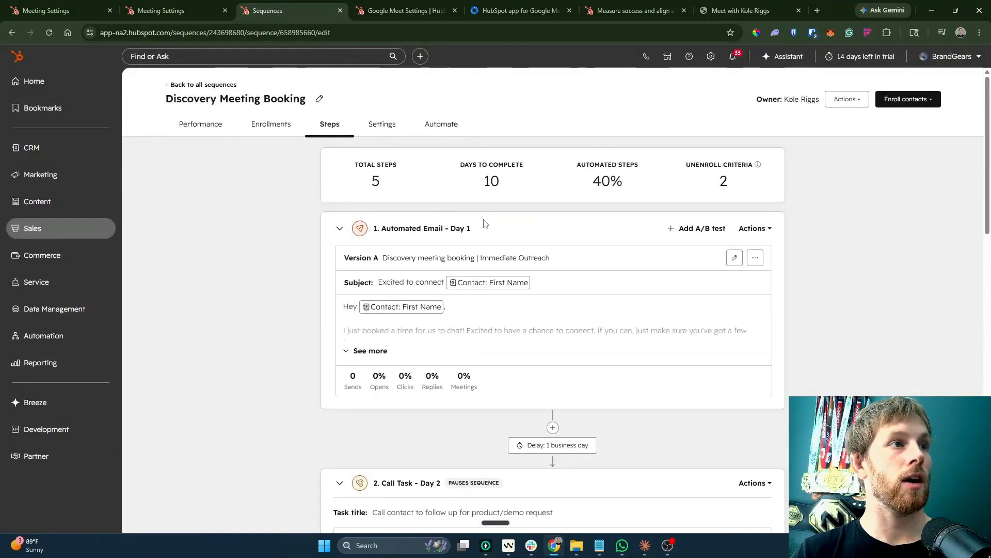
click(753, 228)
click(492, 247)
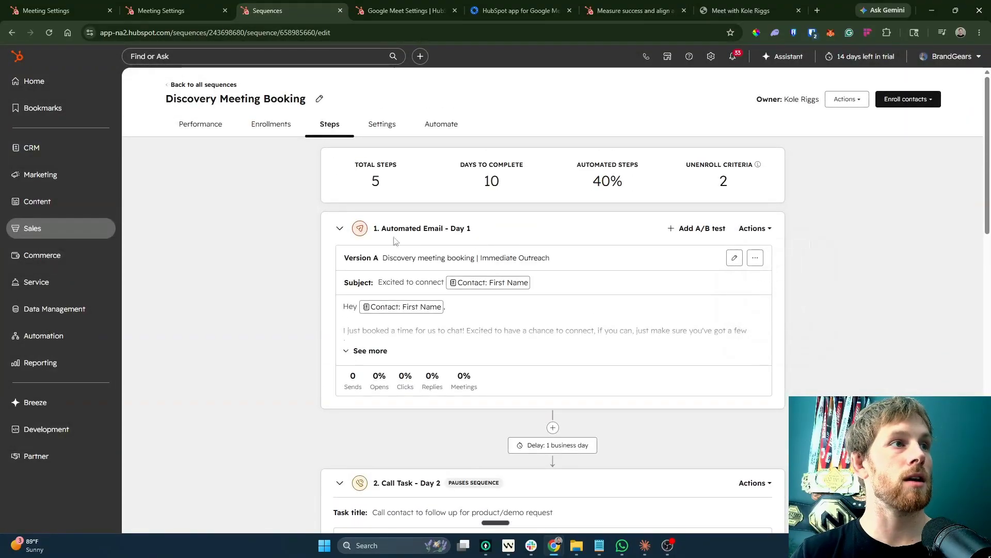
click(259, 125)
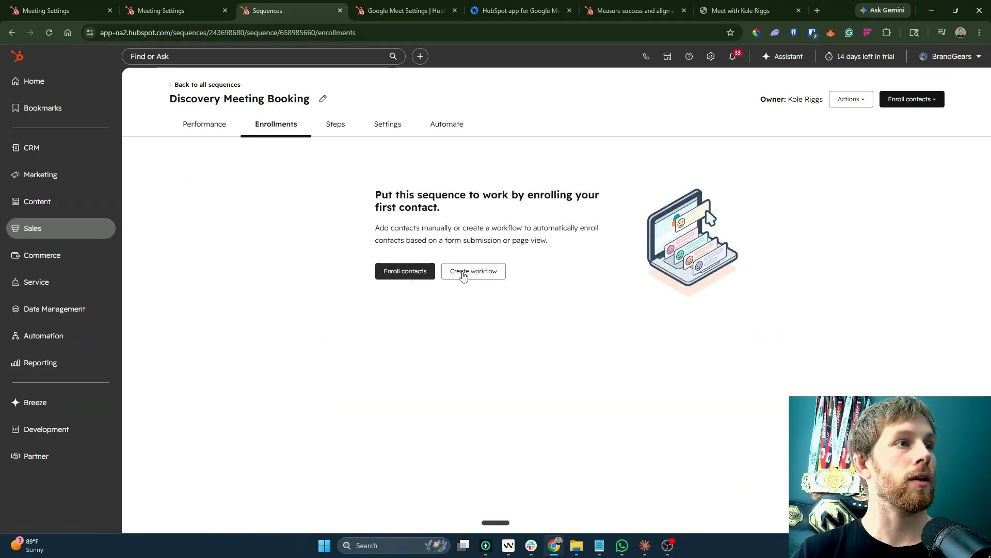
click(463, 274)
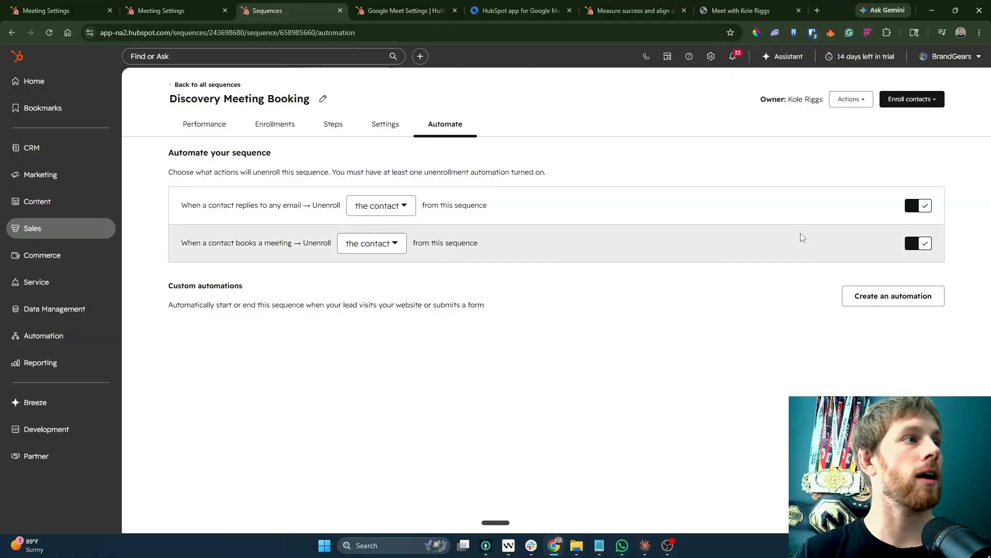
Stop unenrolling on meeting booking and start an automation triggered by the Meetings Link: kole1 form.
click(911, 247)
click(867, 297)
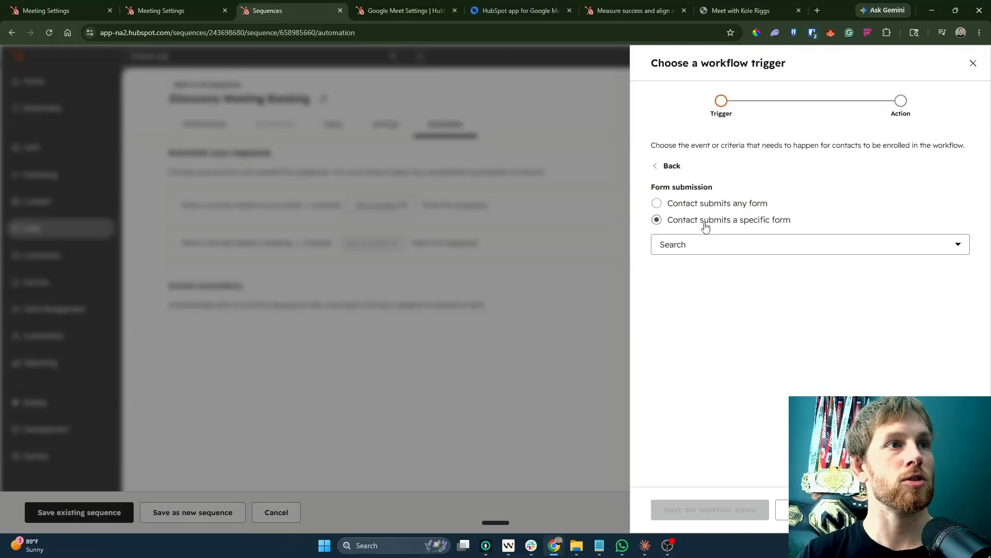
click(705, 221)
click(708, 243)
click(682, 299)
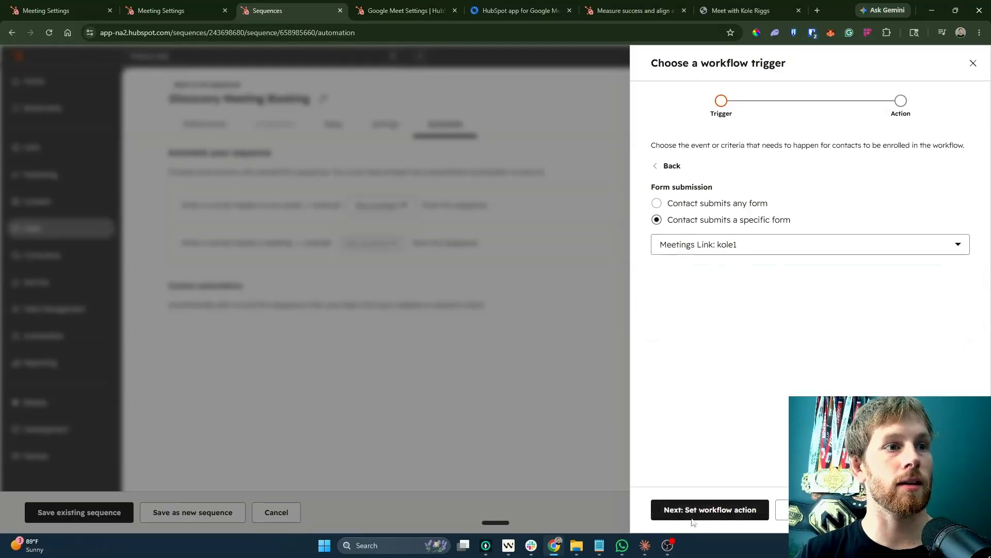
click(710, 509)
Enroll those contacts with Contact owner as sender, turn the workflow on, and save the sequence.
click(708, 312)
click(698, 365)
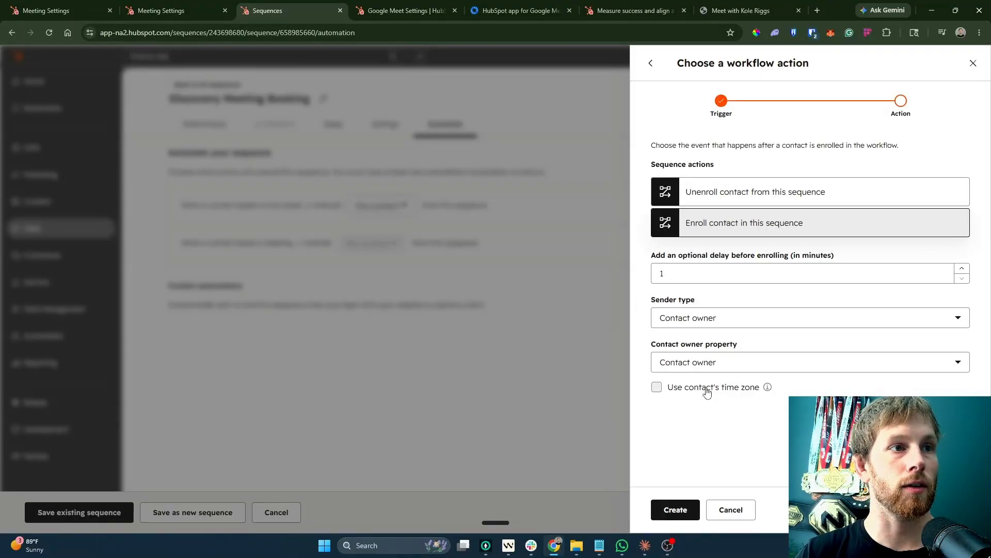
click(894, 318)
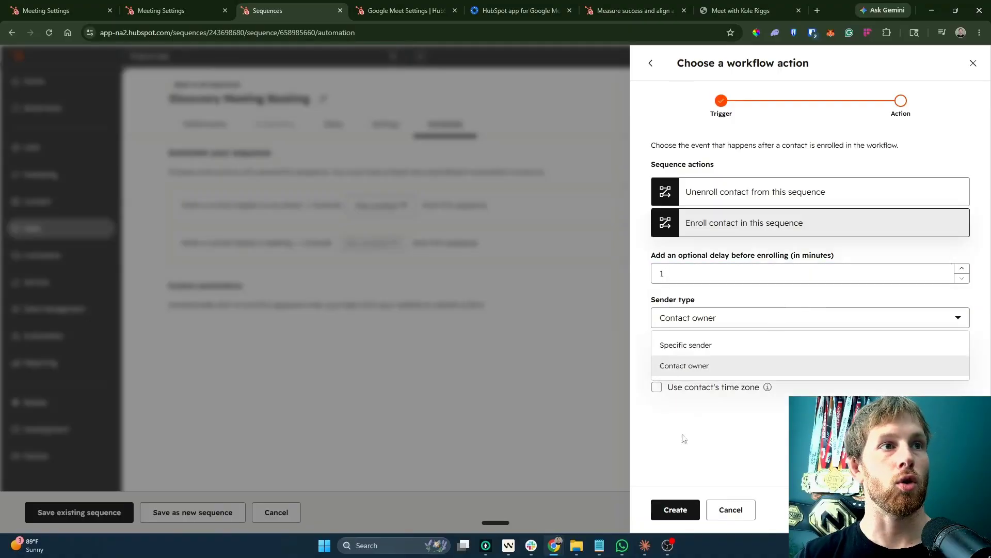
click(675, 510)
click(421, 173)
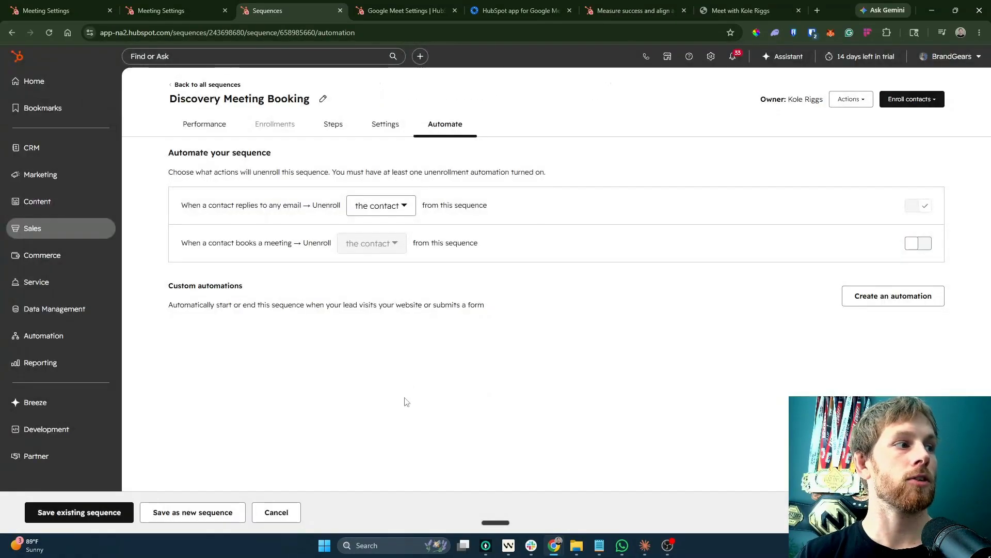
click(114, 512)
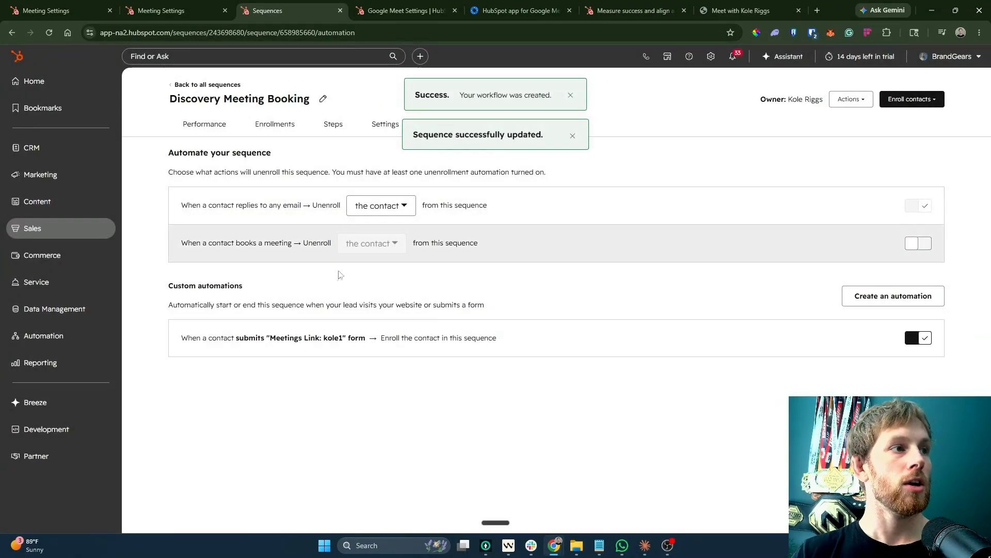
drag(170, 345, 438, 336)
click(440, 398)
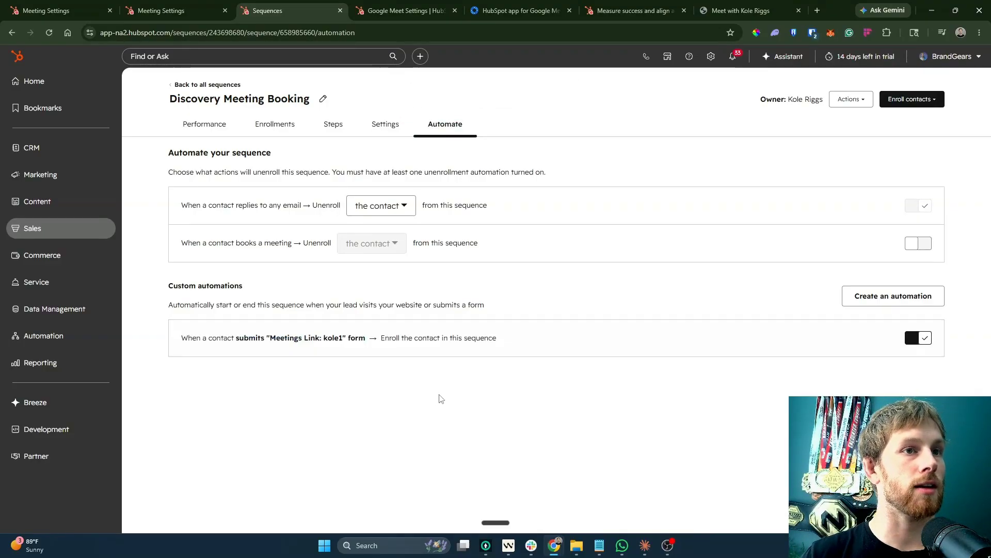
Delete the Day 2 call task from the sequence steps and save the sequence.
click(598, 7)
click(408, 10)
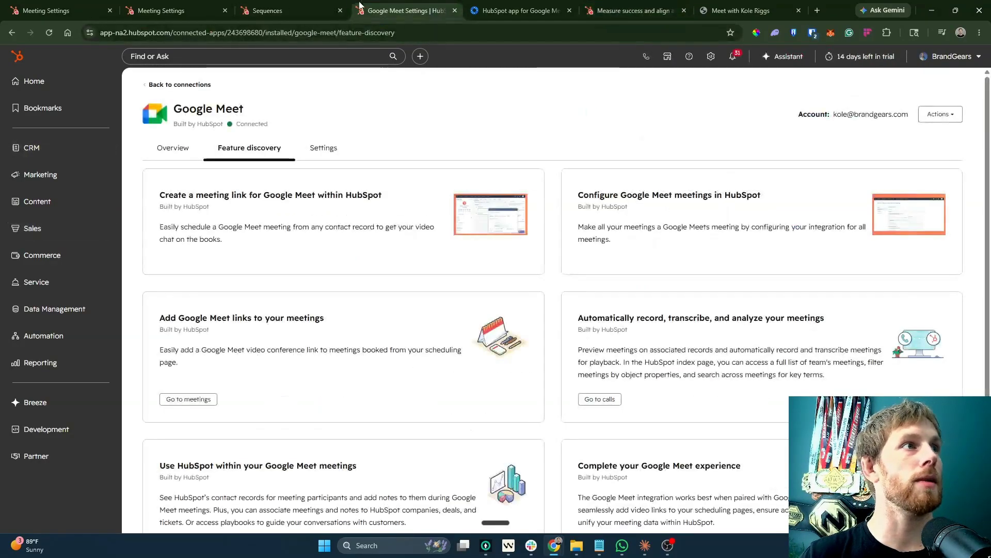
click(289, 10)
click(281, 127)
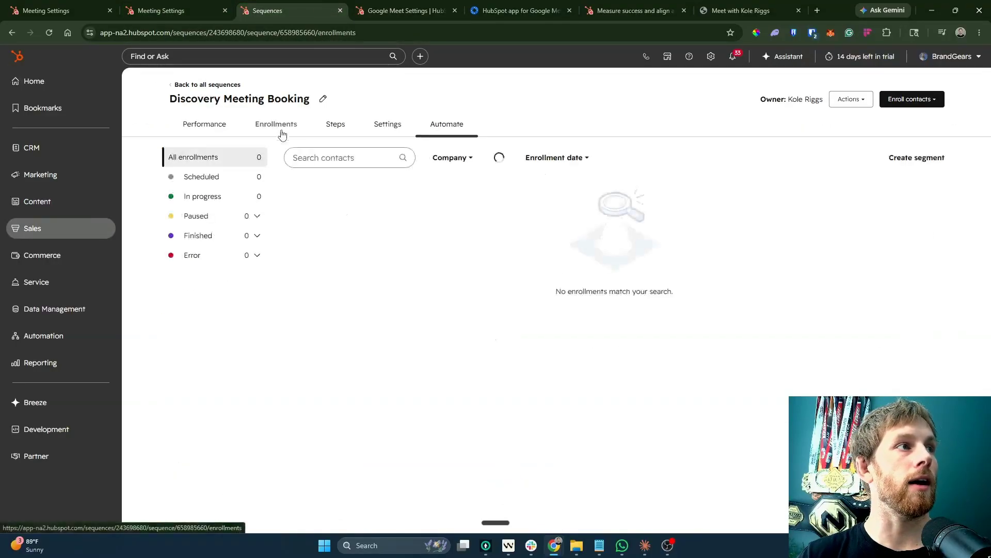
click(341, 128)
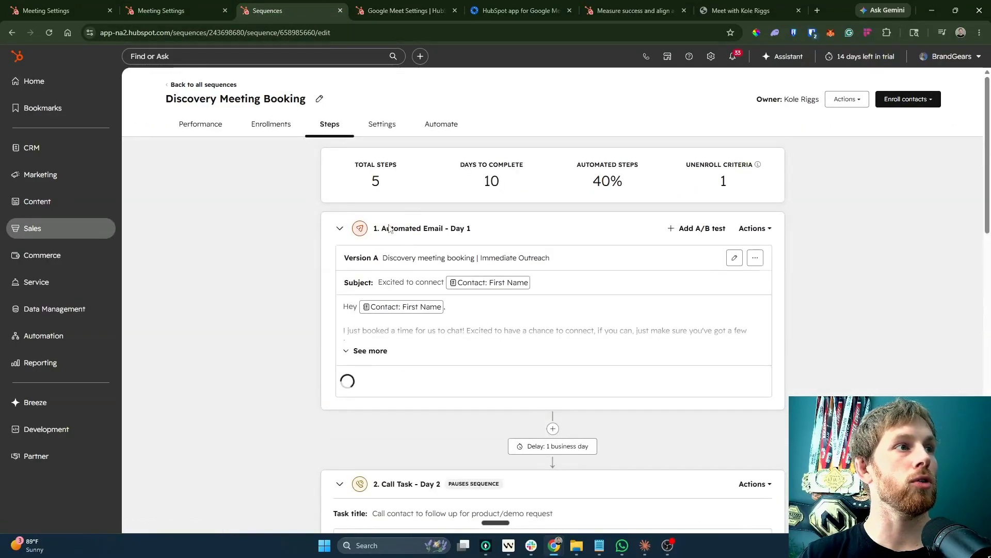
scroll(659, 279, down, 5)
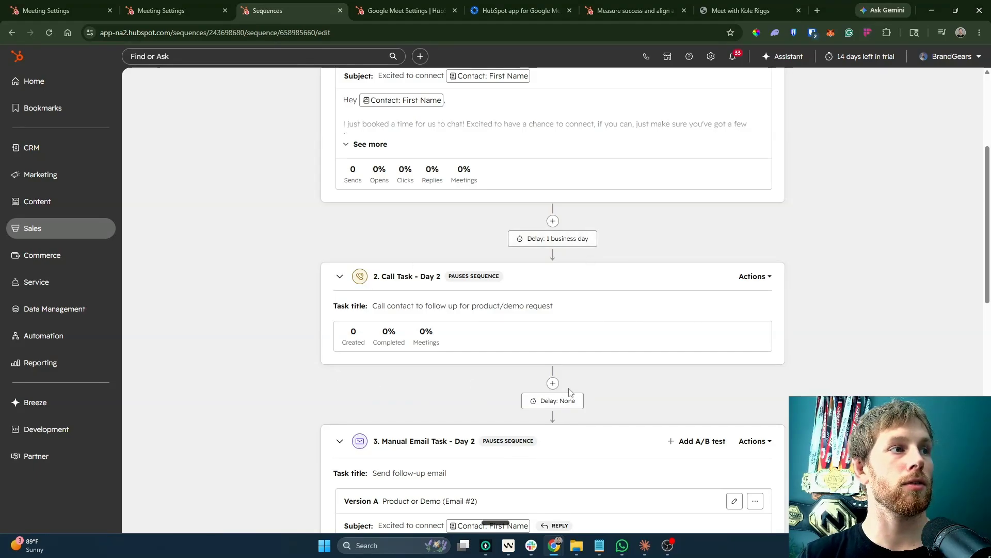
scroll(570, 392, down, 10)
scroll(601, 280, up, 7)
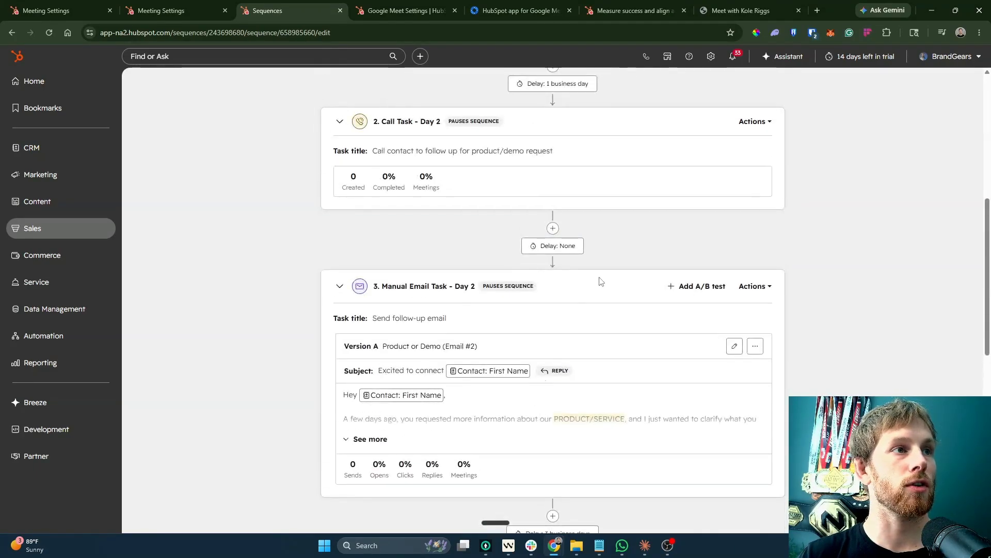
click(752, 224)
click(764, 313)
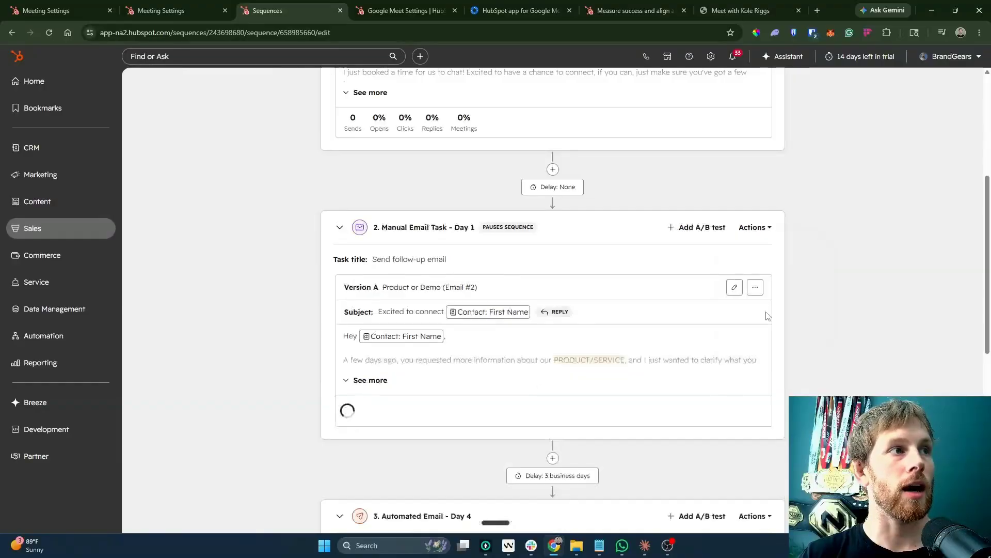
click(88, 513)
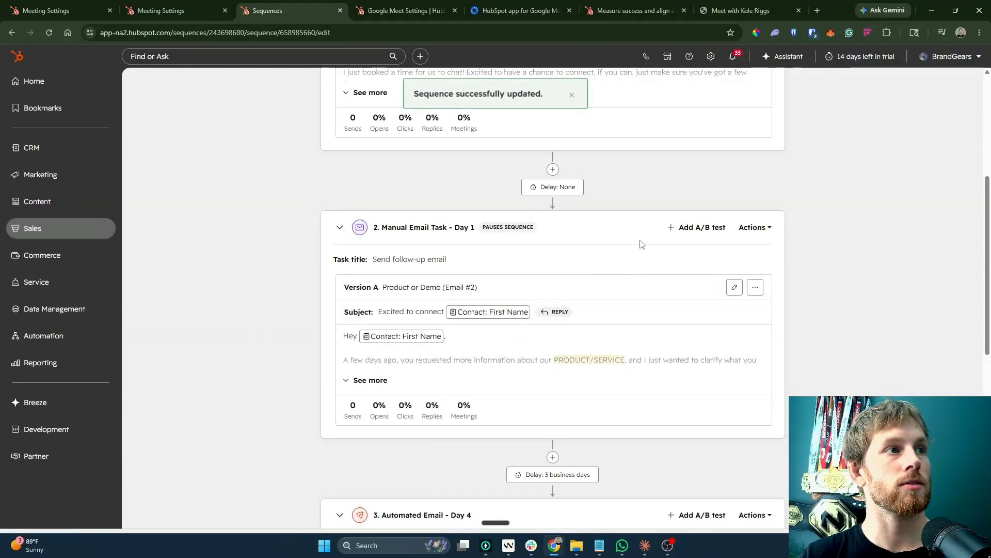
Review the remaining email steps, then open Connected Apps from the Google Meet settings.
scroll(597, 261, down, 7)
click(755, 124)
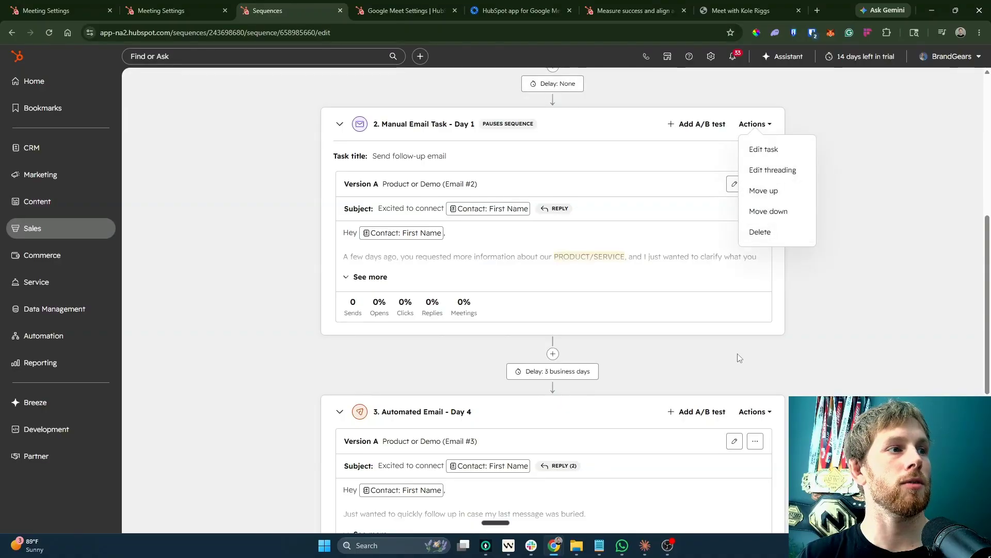
scroll(670, 432, down, 1)
scroll(669, 432, down, 3)
scroll(542, 387, down, 3)
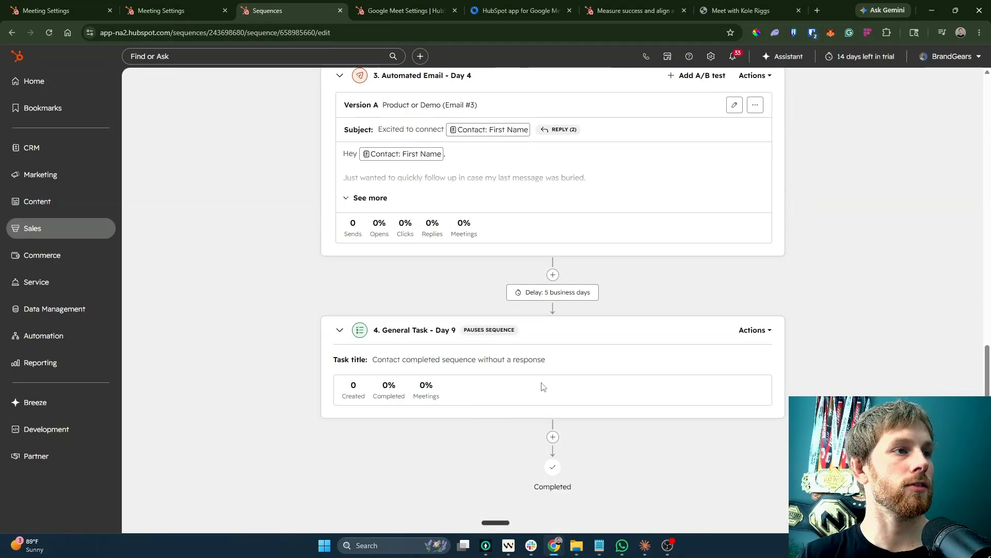
scroll(613, 365, up, 13)
click(374, 9)
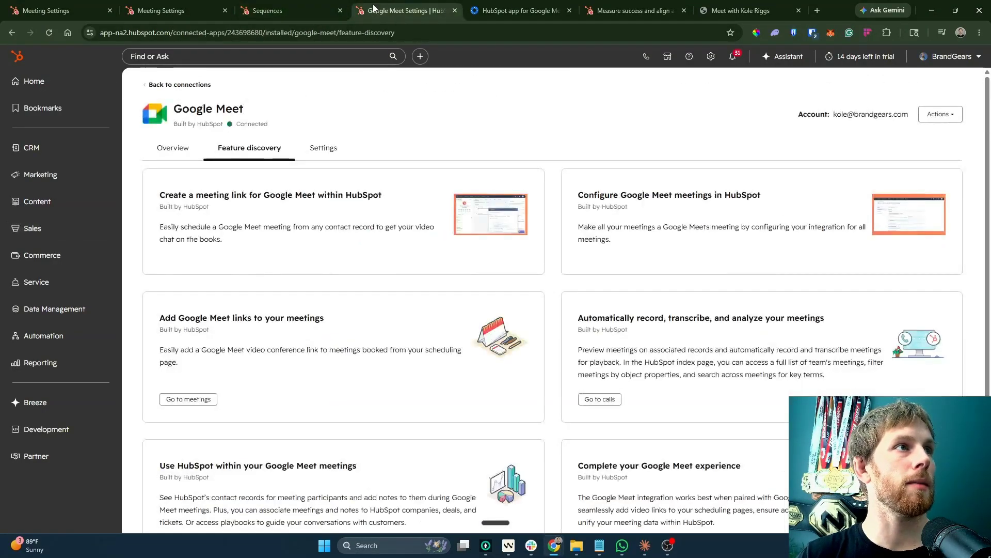
click(173, 85)
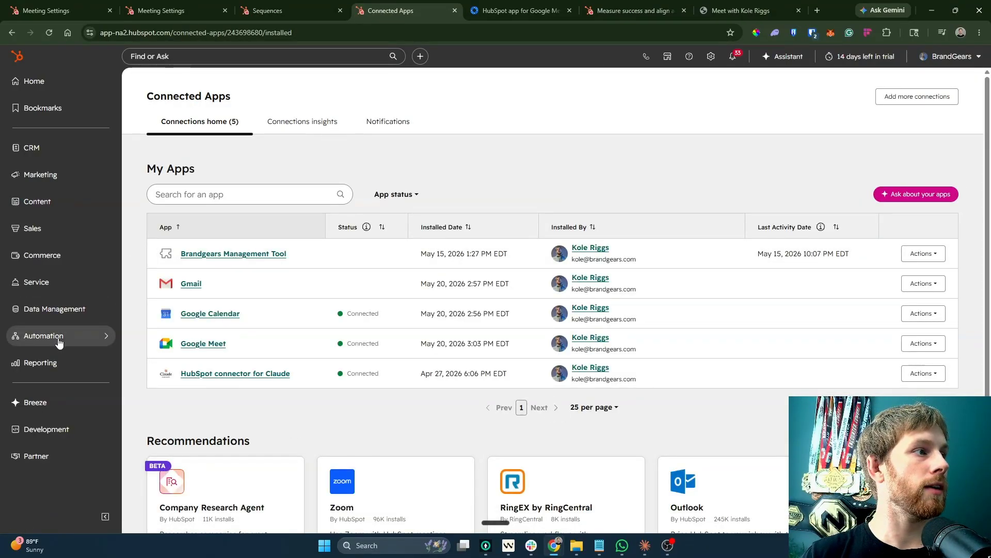
Copy the booking link from Meetings Scheduler, load it in a new tab, and open Gmail alongside.
click(711, 56)
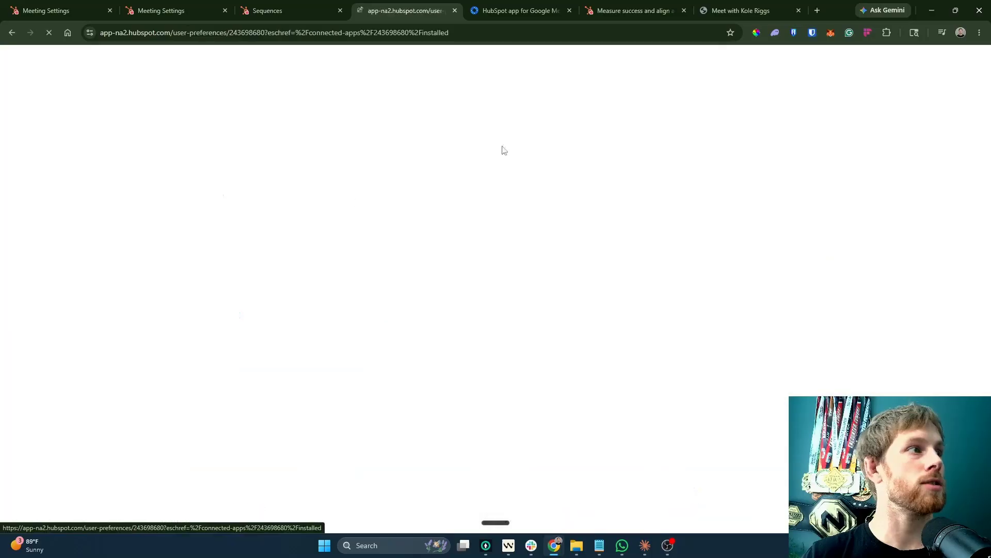
mouse_move(32, 228)
click(173, 330)
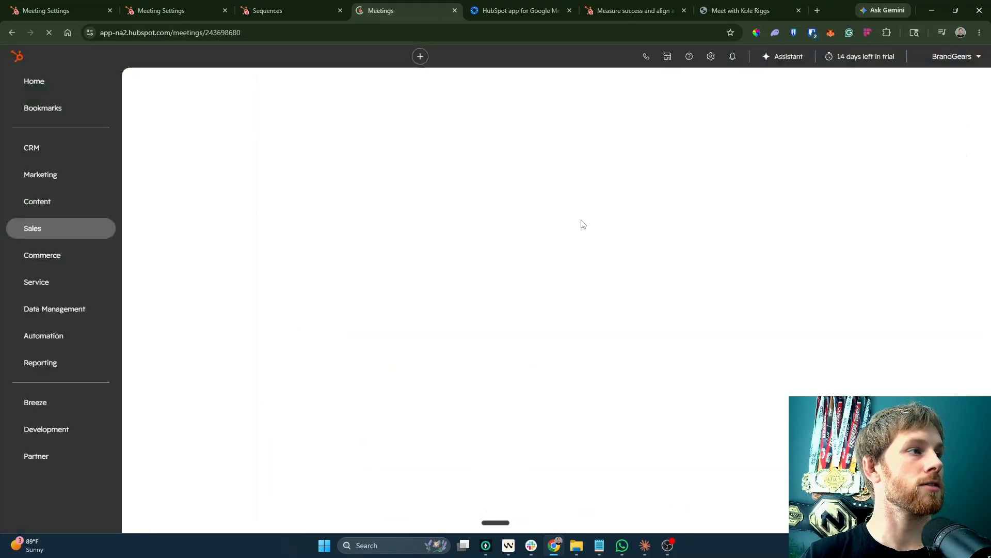
click(450, 245)
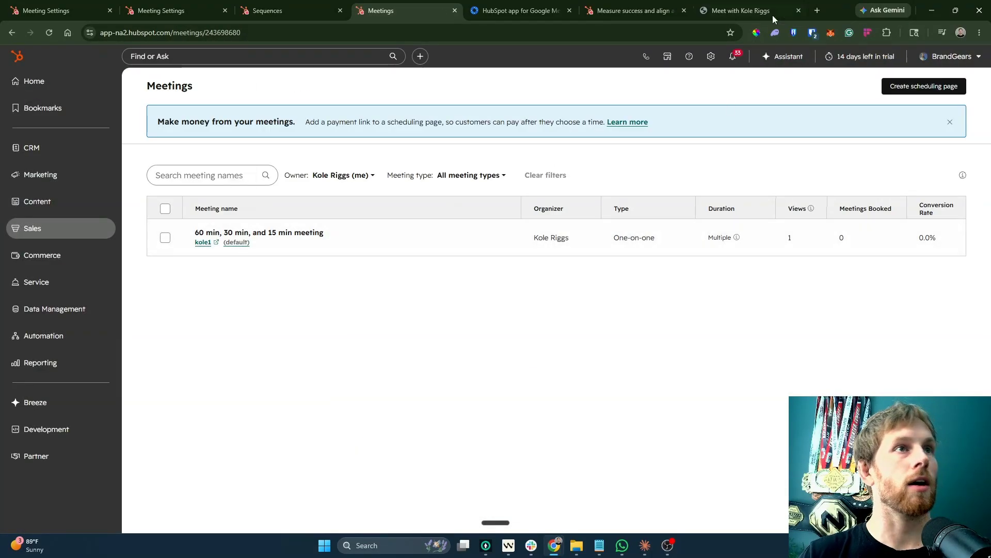
click(817, 11)
key(ctrl+v)
key(Return)
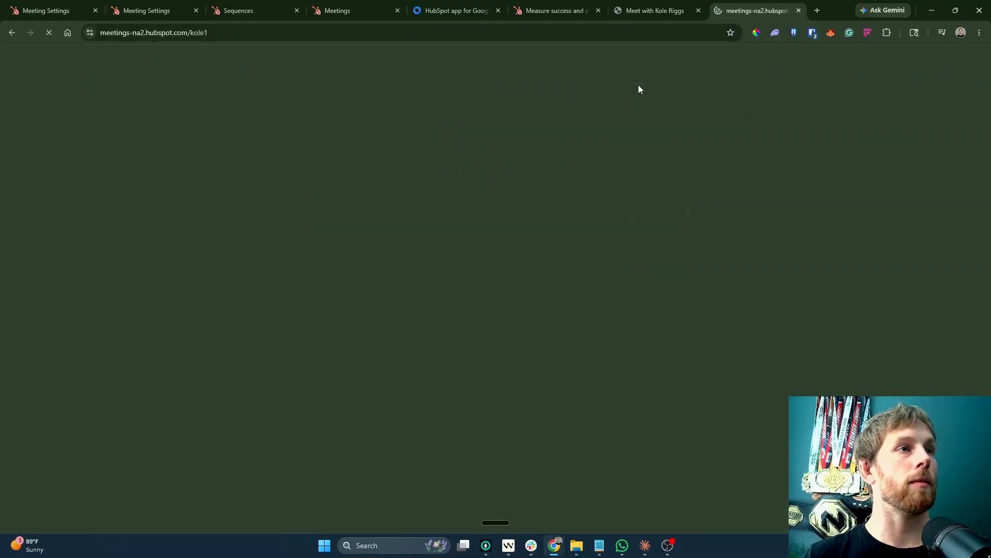
click(817, 10)
click(867, 79)
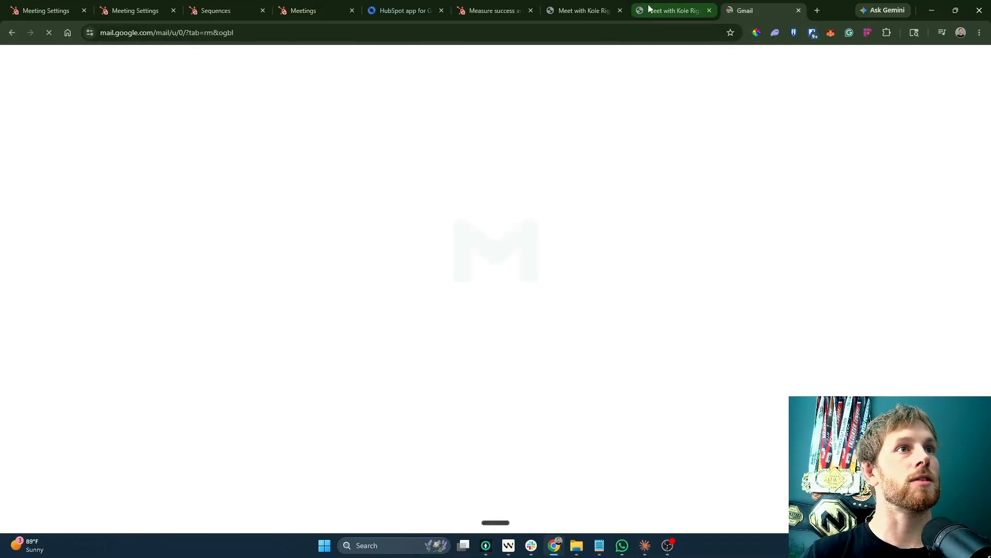
click(671, 10)
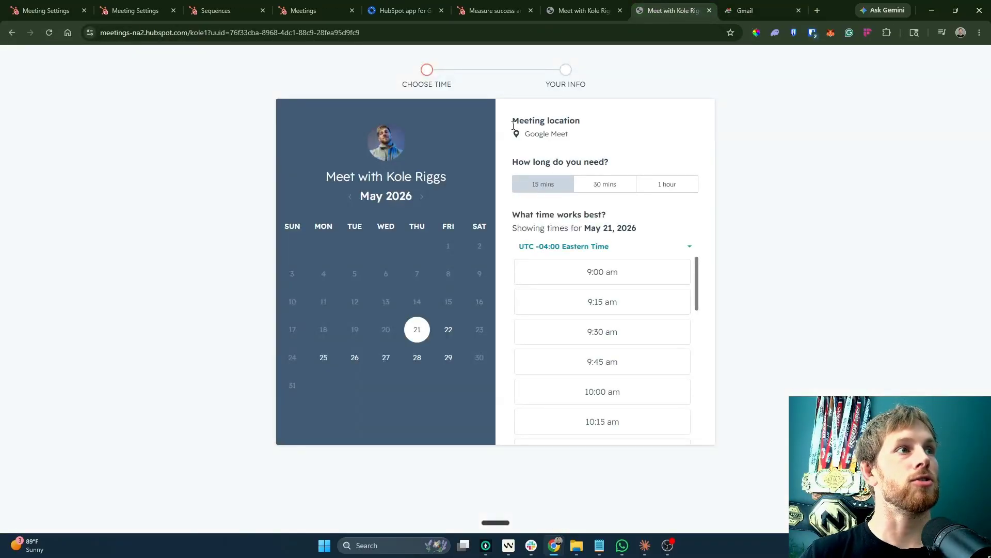
Book the 9:00 am slot under a made-up first and last name and confirm.
click(568, 280)
click(344, 191)
click(364, 219)
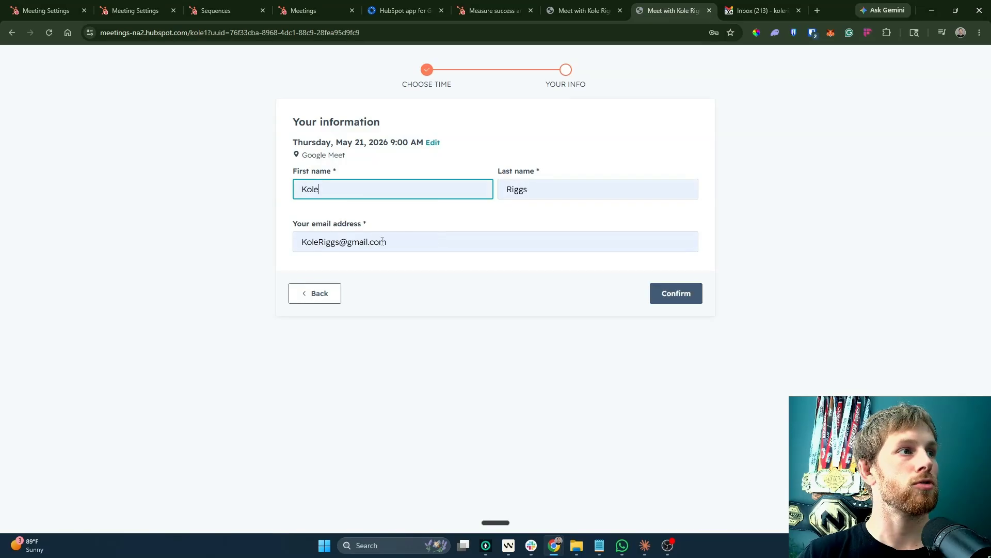
key(ctrl+a)
text(JOHNY)
key(Tab)
text(SNO)
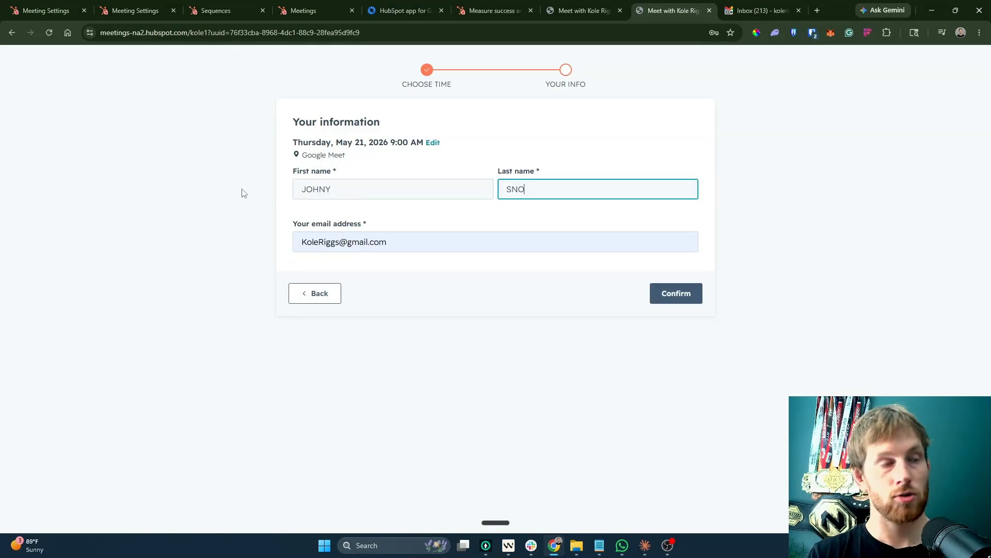
text(WEDN)
click(675, 292)
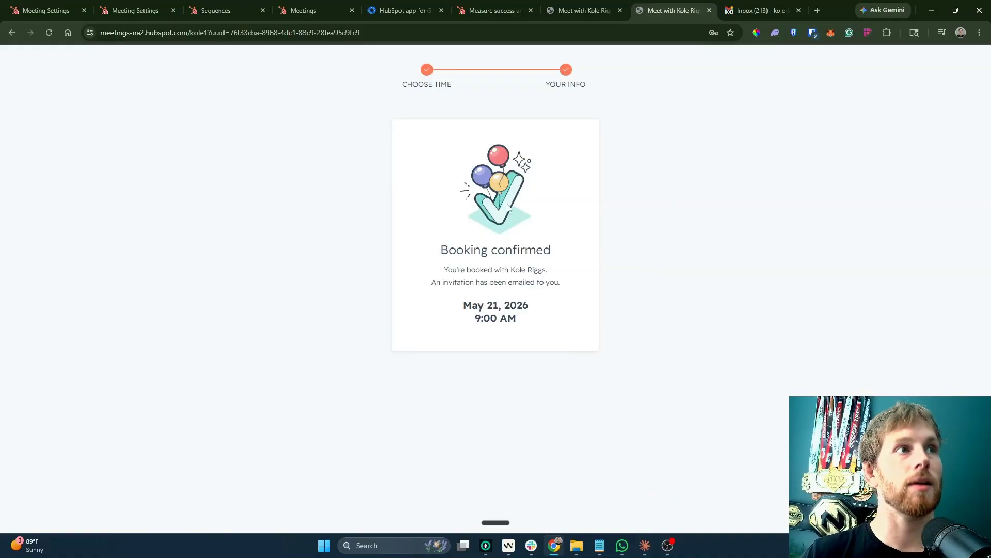
click(759, 11)
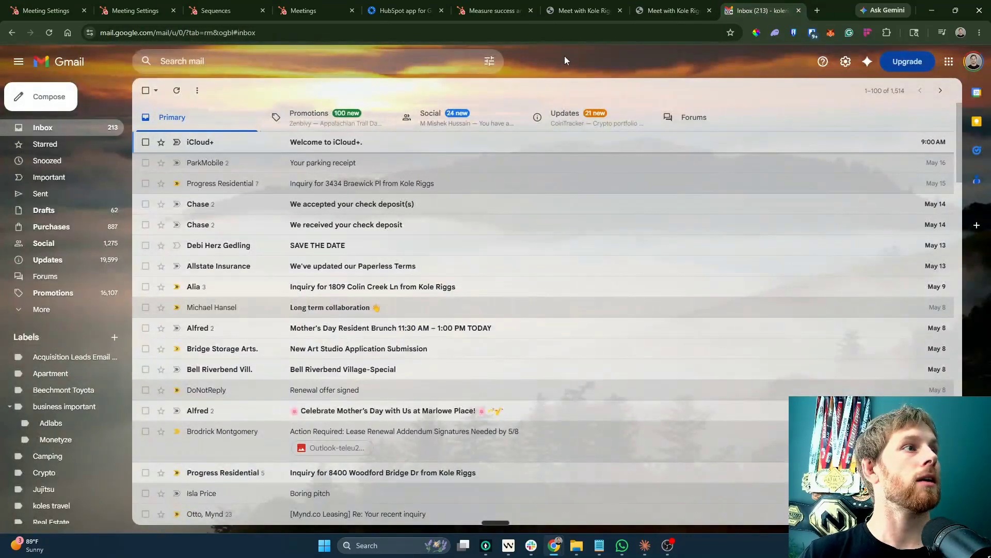
Refresh Gmail and open the May 21, 2026, 9–9:15am Google Meet invitation, then return to HubSpot.
click(177, 90)
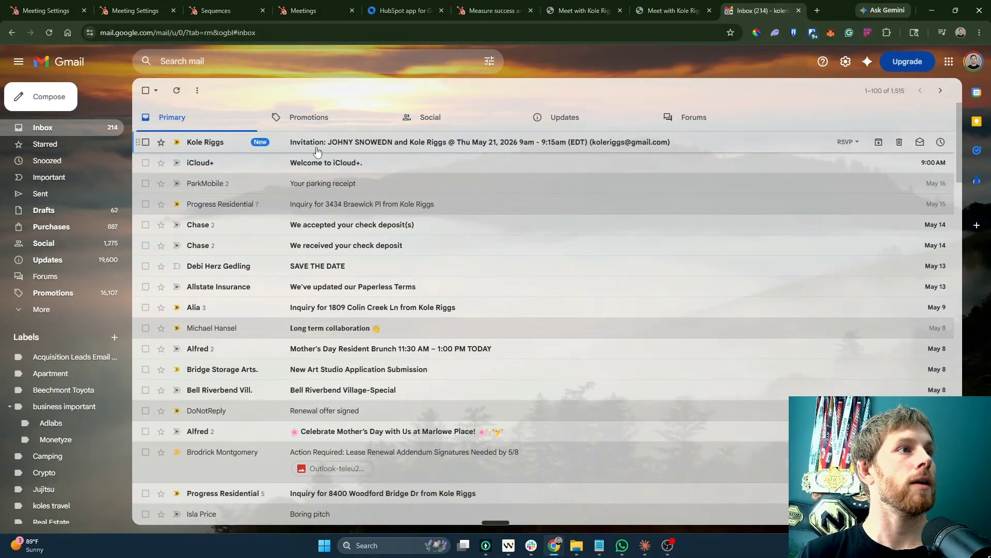
click(392, 142)
scroll(281, 320, down, 5)
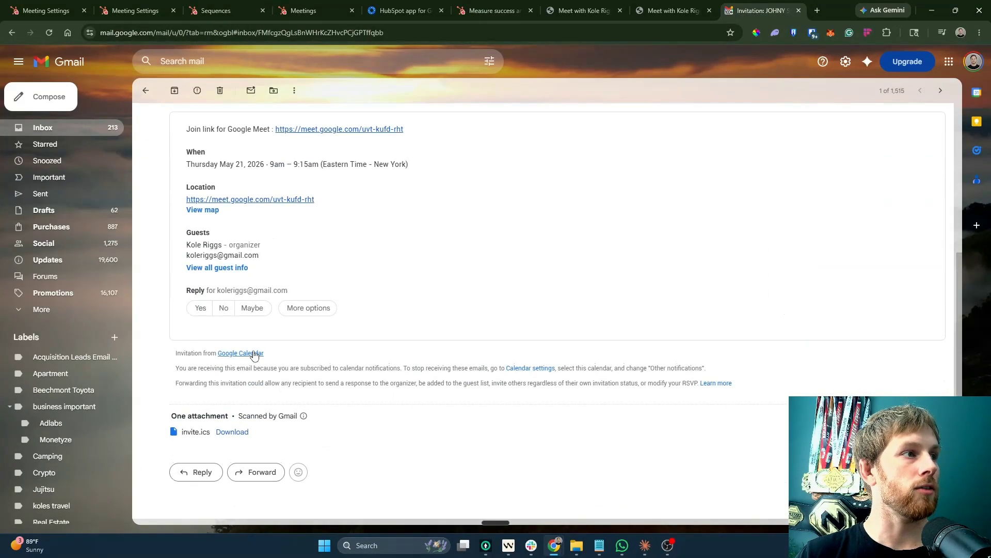
scroll(216, 357, up, 5)
click(146, 91)
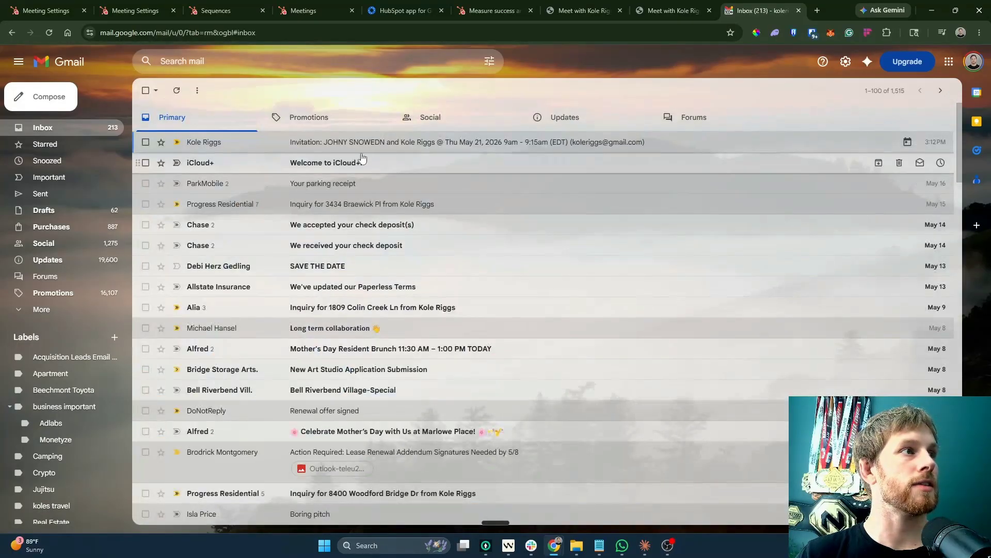
click(490, 5)
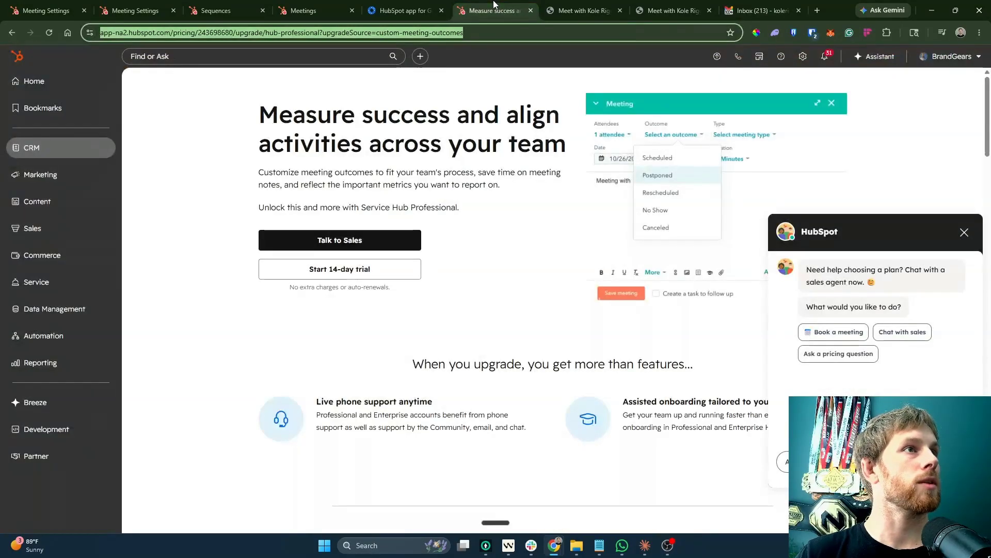
Open the Discovery Meeting Booking sequence's Enrollments tab and reload it to look for the test booker.
click(289, 16)
click(242, 10)
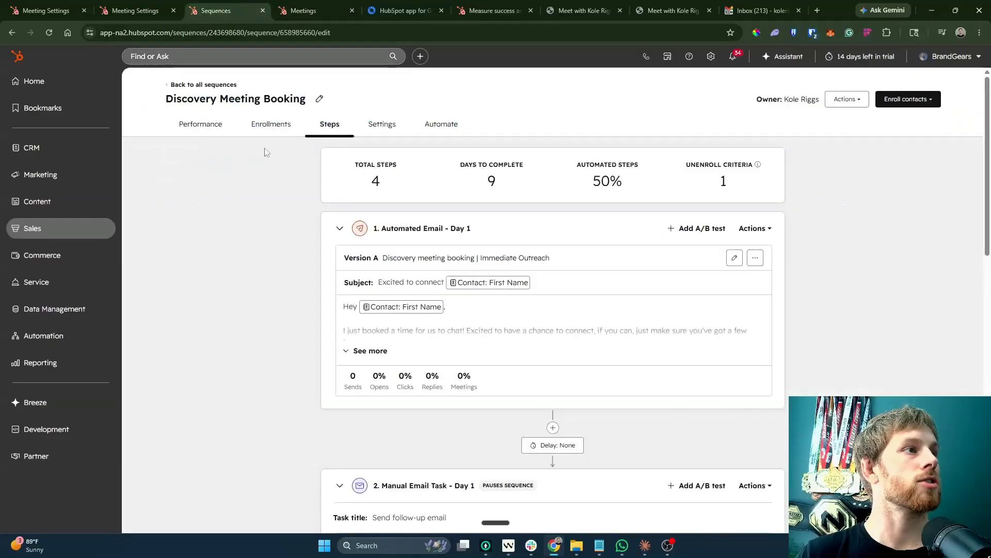
click(268, 125)
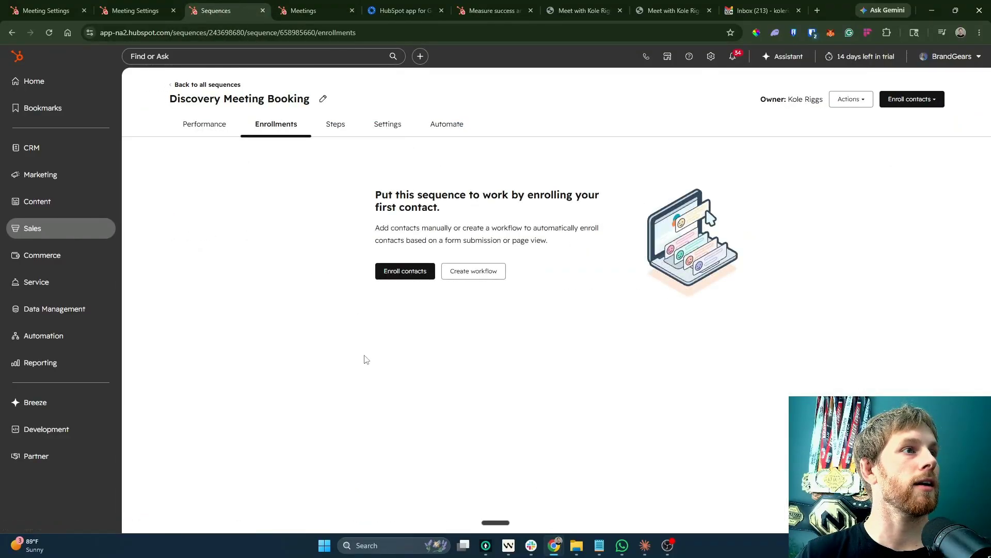
click(48, 31)
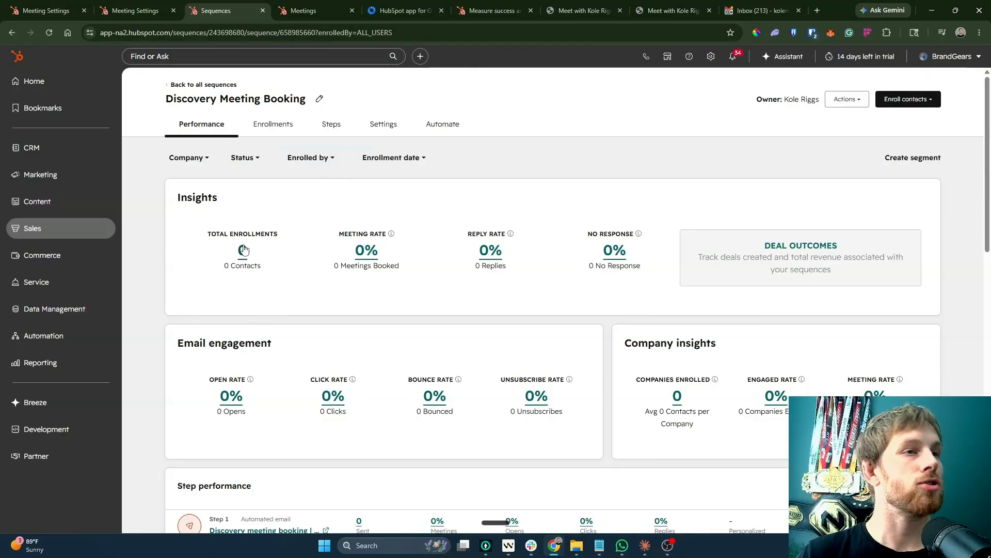
scroll(313, 306, down, 4)
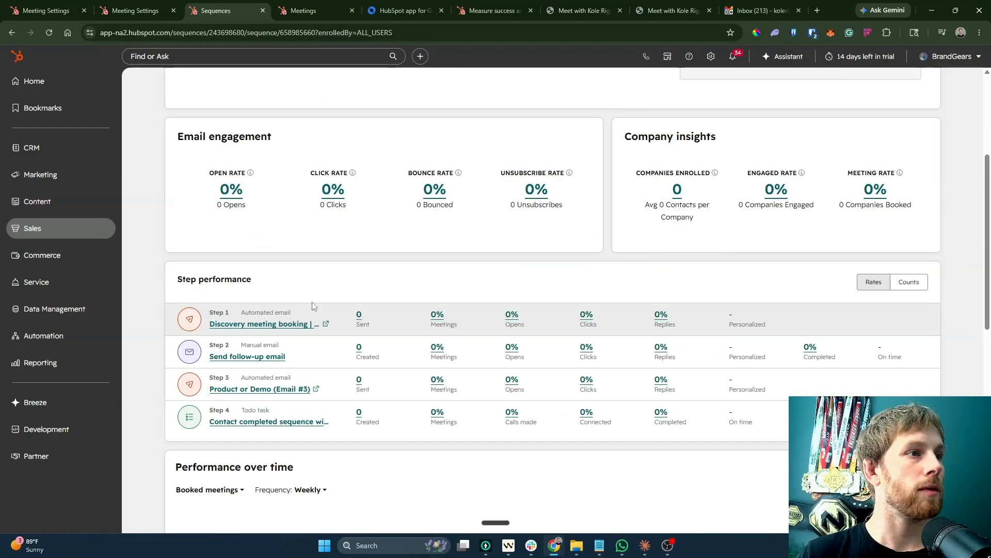
scroll(320, 305, up, 4)
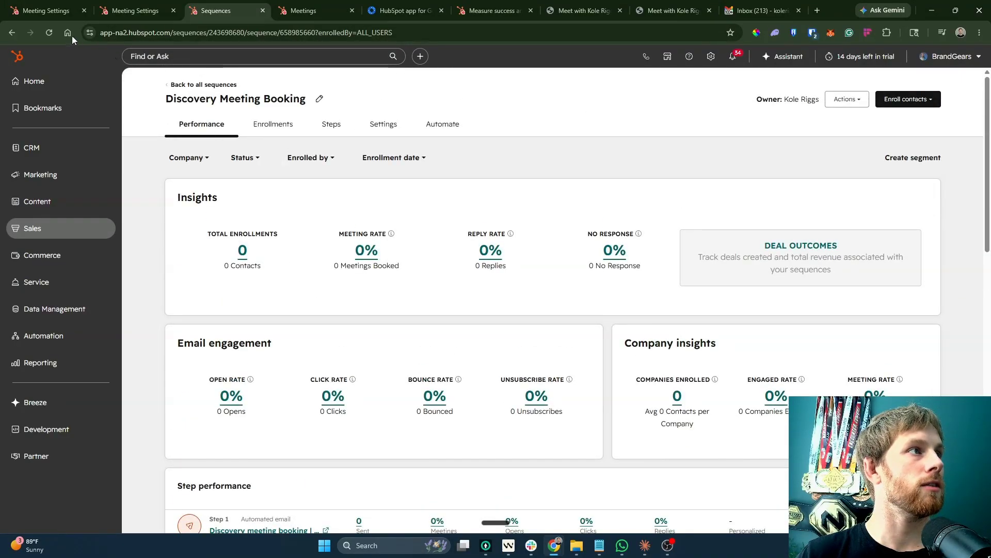
click(48, 33)
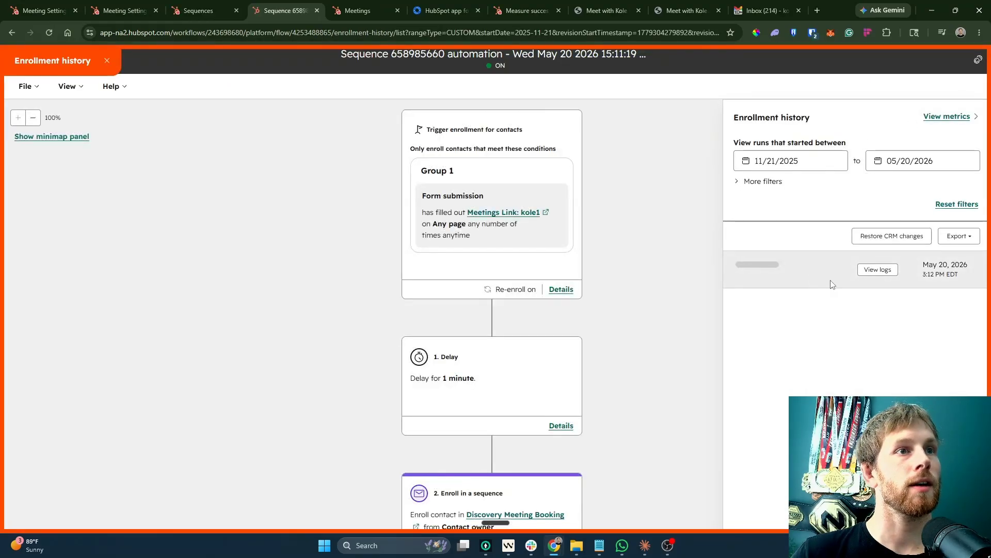
Check the enrollment workflow's run logs, then confirm the contact is enrolled and in progress.
mouse_move(814, 287)
click(874, 274)
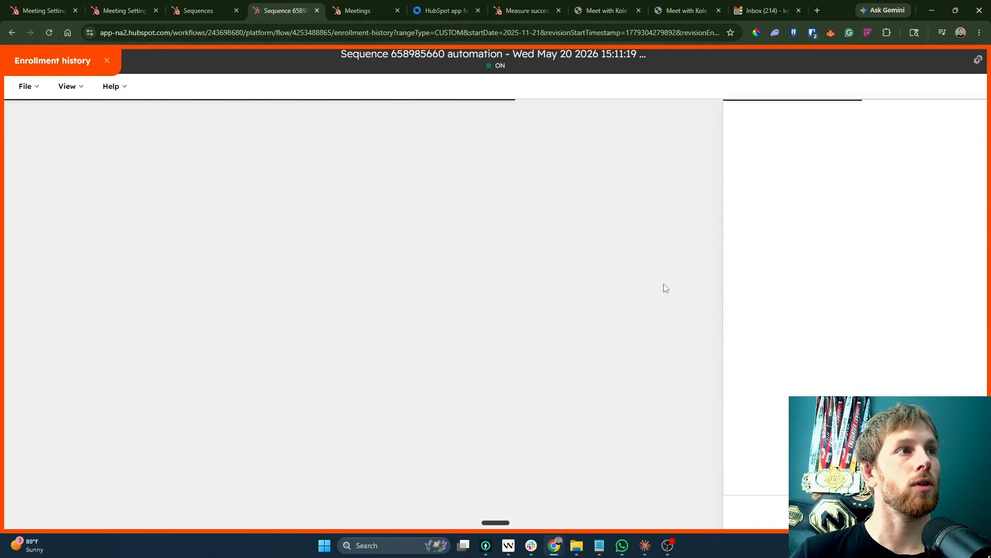
scroll(447, 237, down, 4)
click(190, 7)
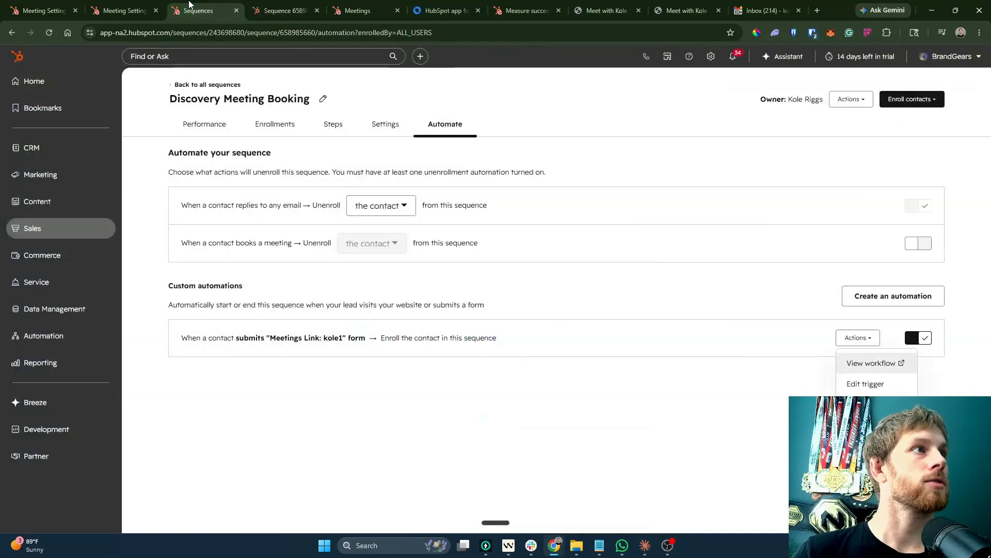
click(291, 124)
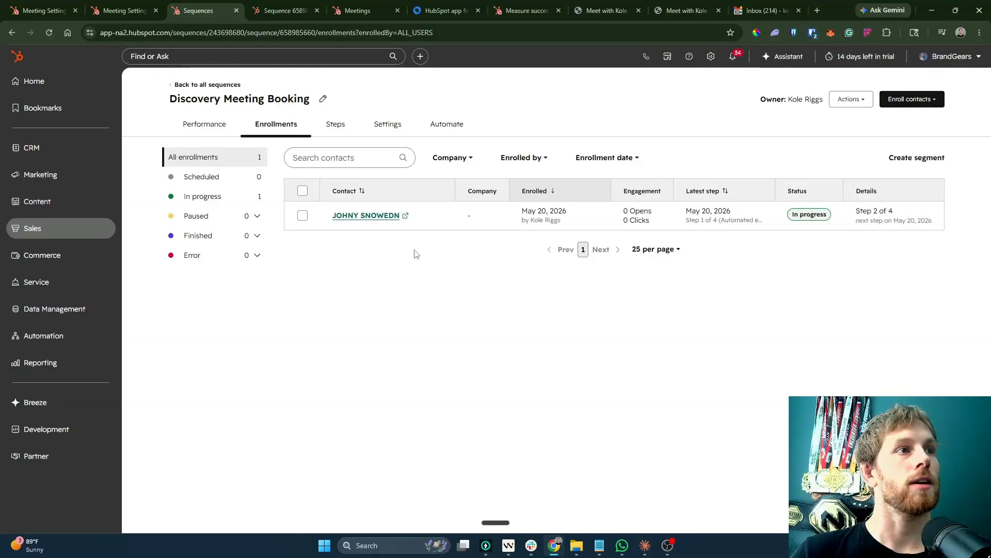
key(ctrl+9)
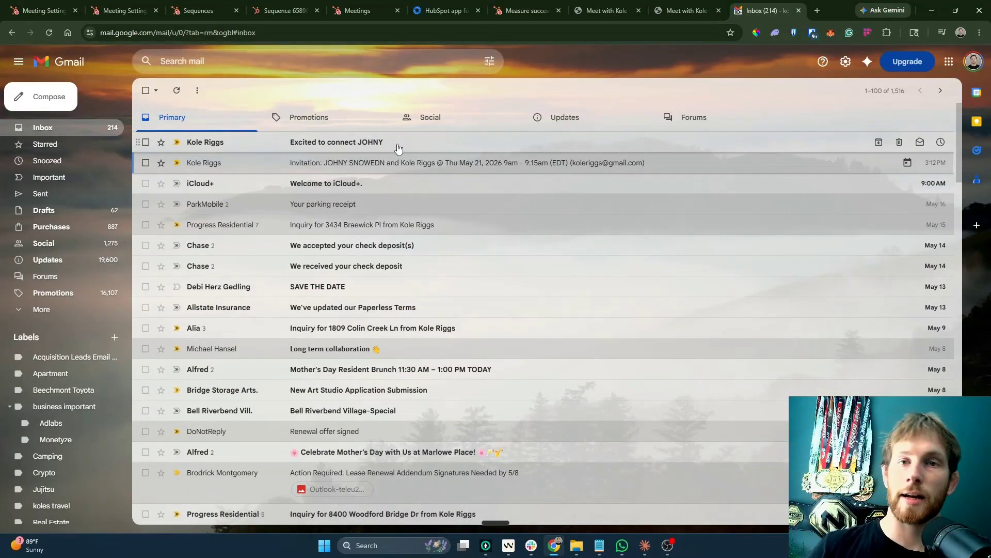
Read the 'Excited to connect' email, test its 'here' unsubscribe link, and return to the inbox.
click(398, 147)
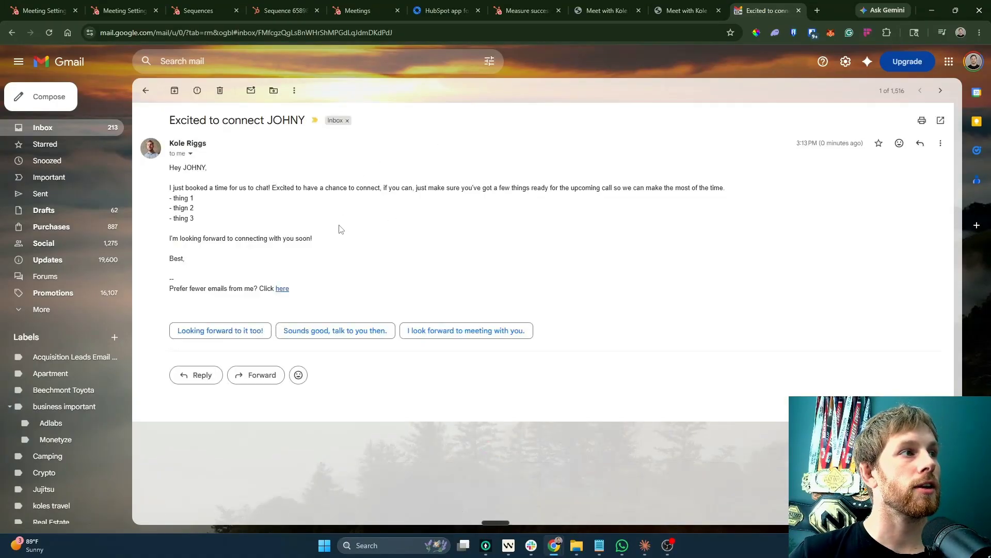
mouse_move(167, 178)
mouse_down()
mouse_move(349, 265)
mouse_move(171, 117)
mouse_move(195, 278)
mouse_move(304, 295)
mouse_up()
click(341, 274)
click(287, 290)
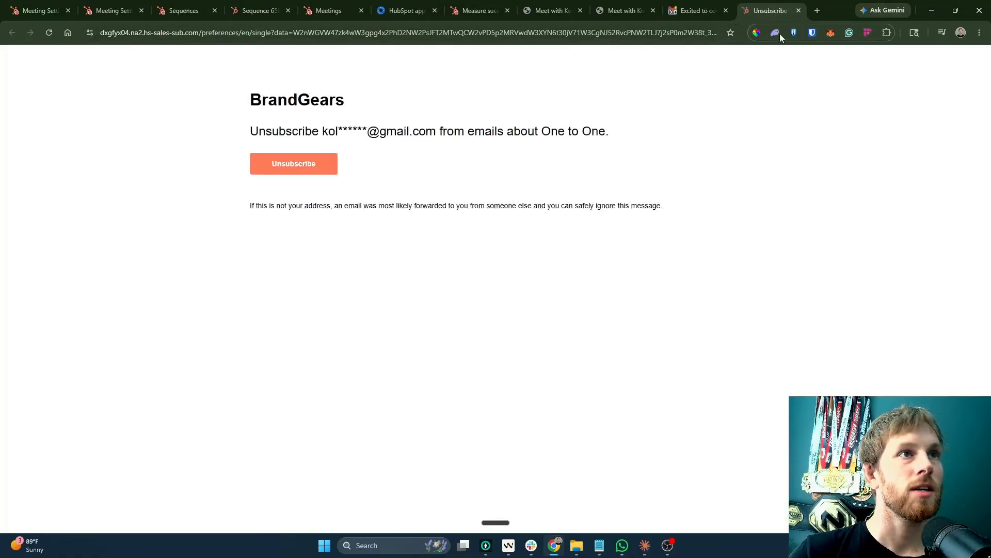
click(799, 10)
click(612, 263)
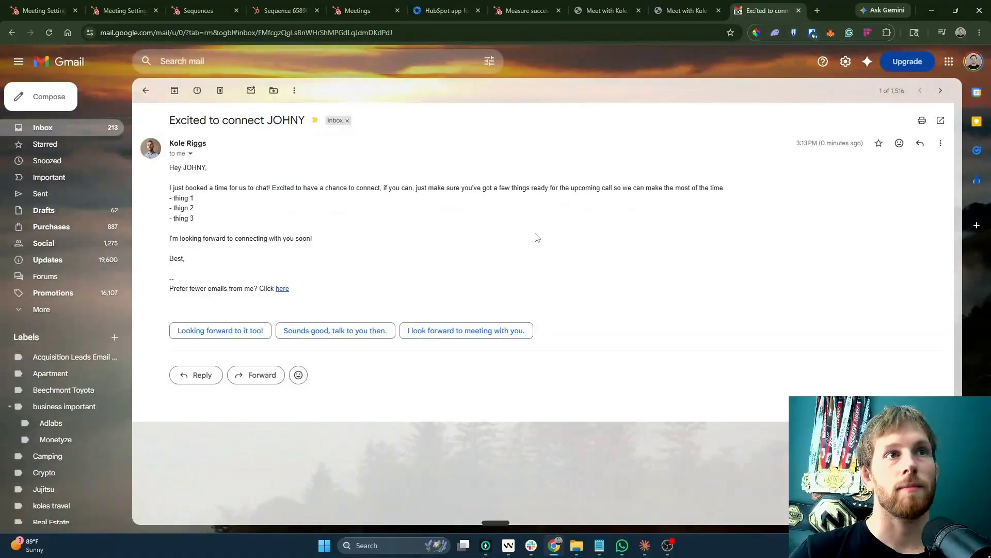
key(alt+Left)
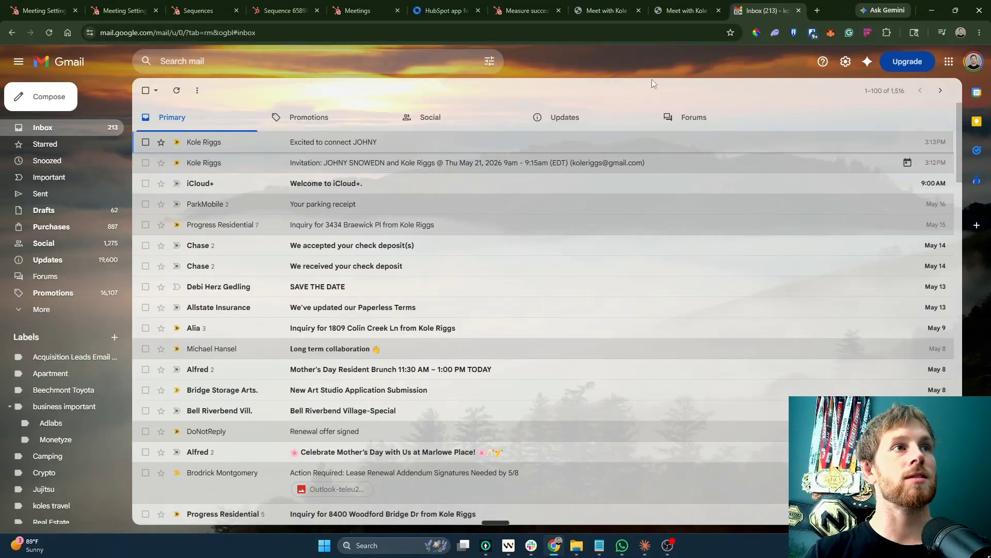
Sign in to lemlist with the saved login, open Campaigns, and create a manual campaign.
click(818, 11)
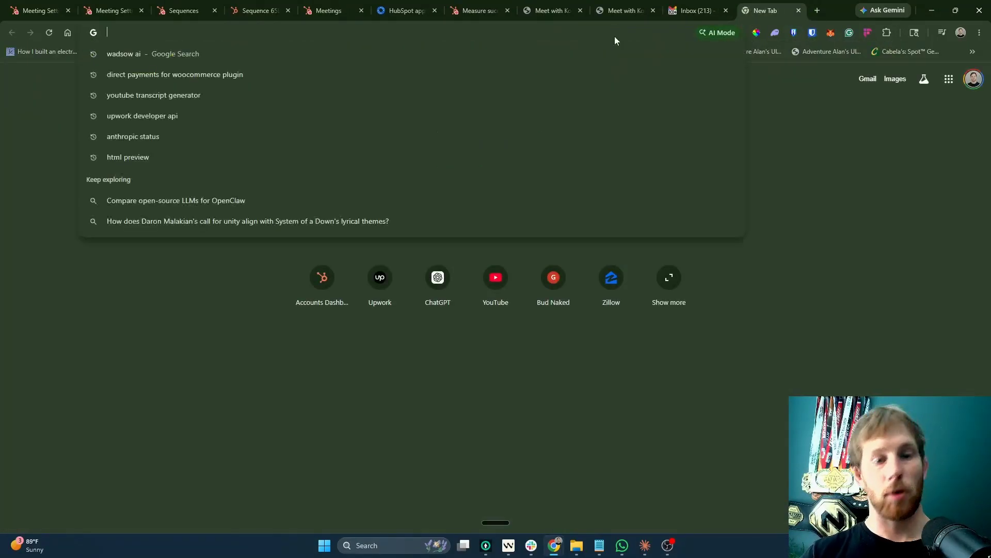
text(lemlist.com)
key(Return)
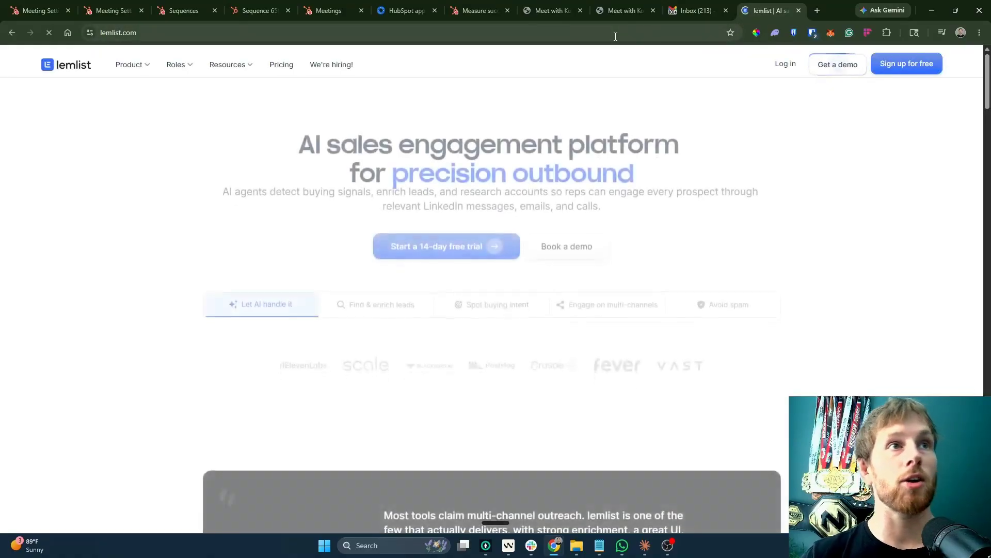
click(783, 64)
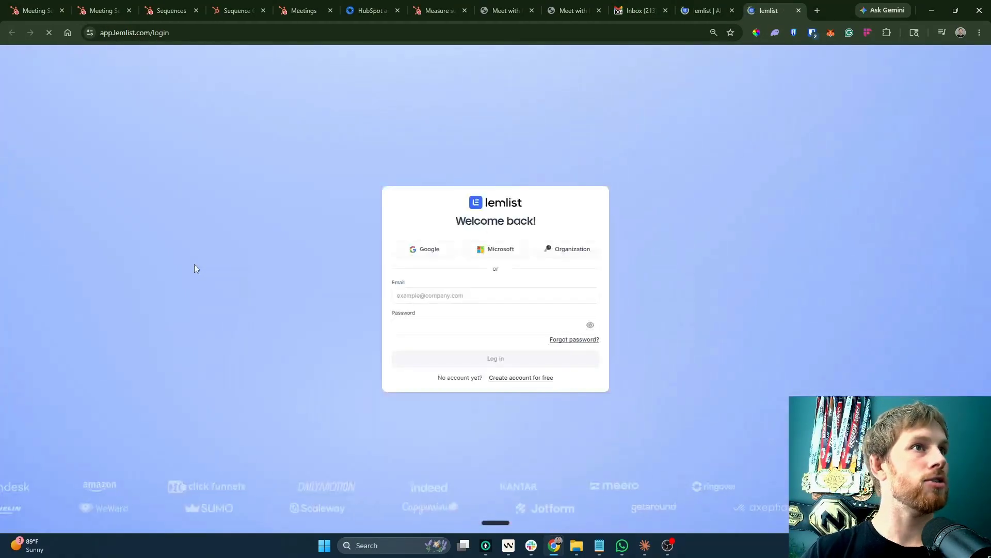
click(489, 290)
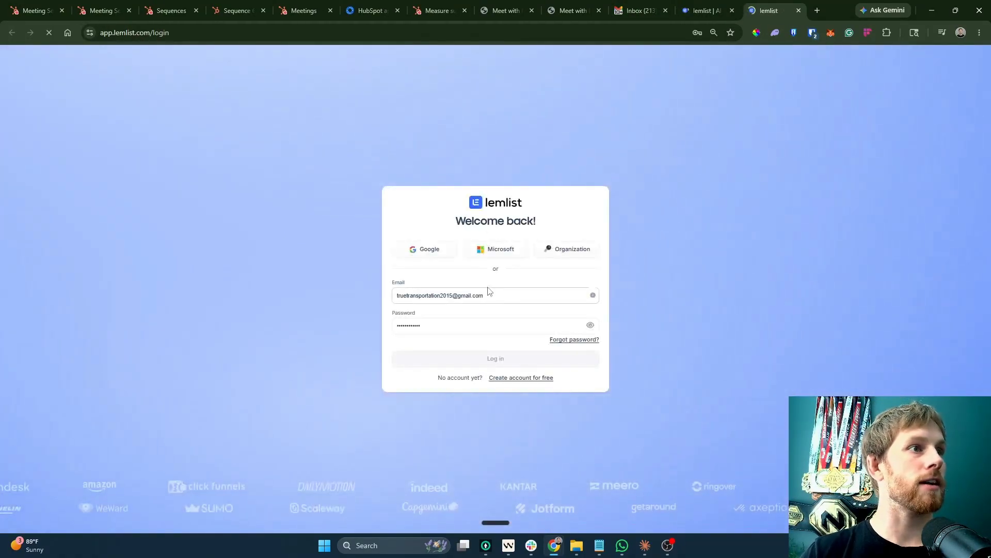
key(Return)
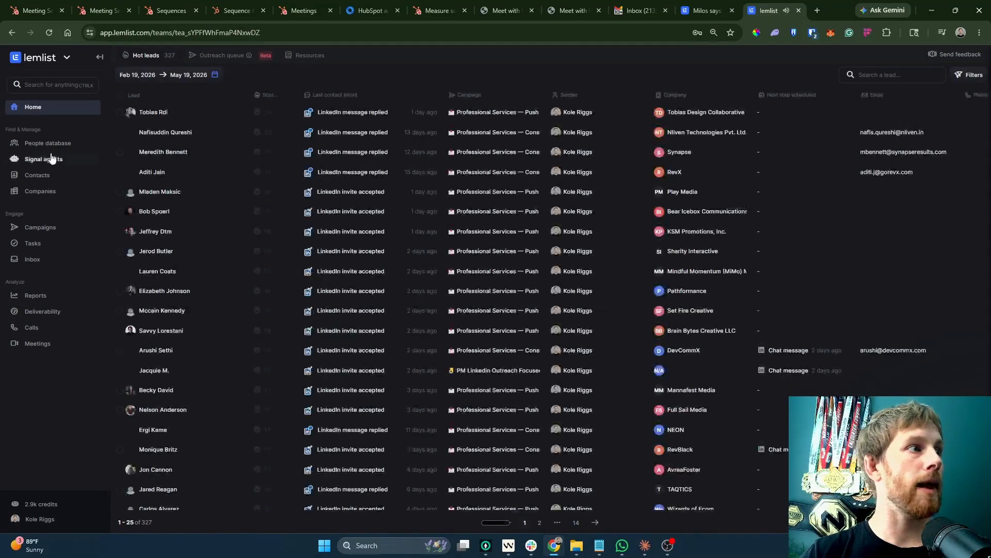
click(39, 226)
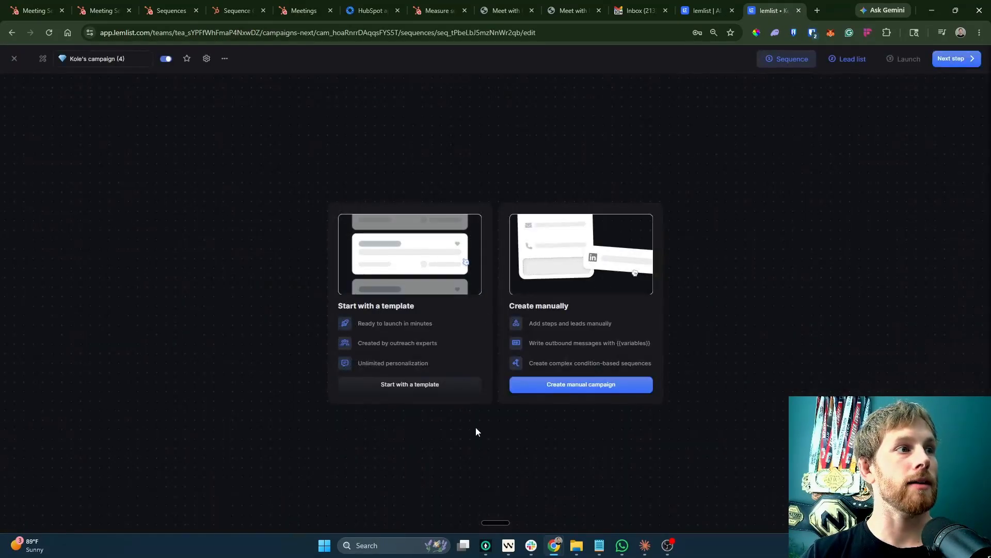
click(551, 393)
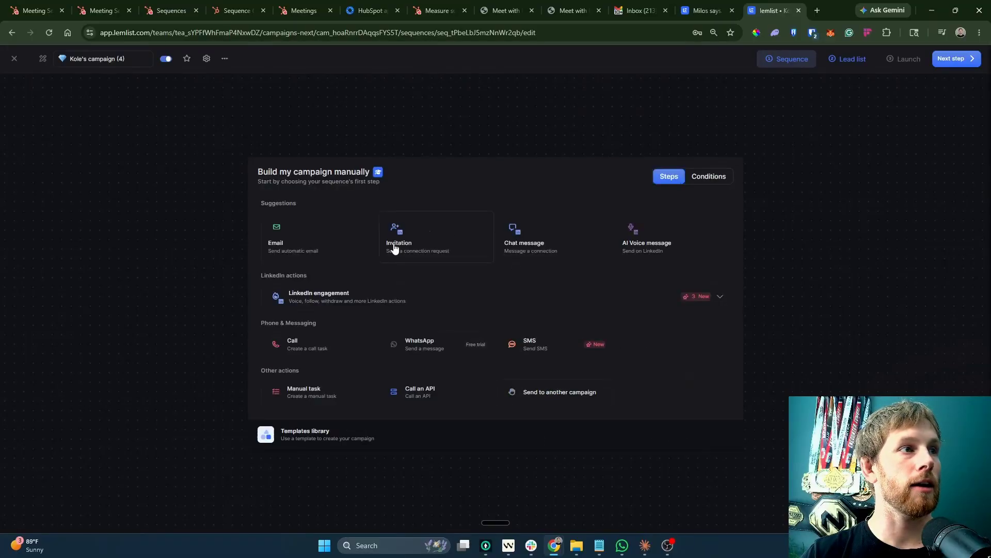
Make a LinkedIn Invitation the first step, sent from the connected LinkedIn account.
click(426, 259)
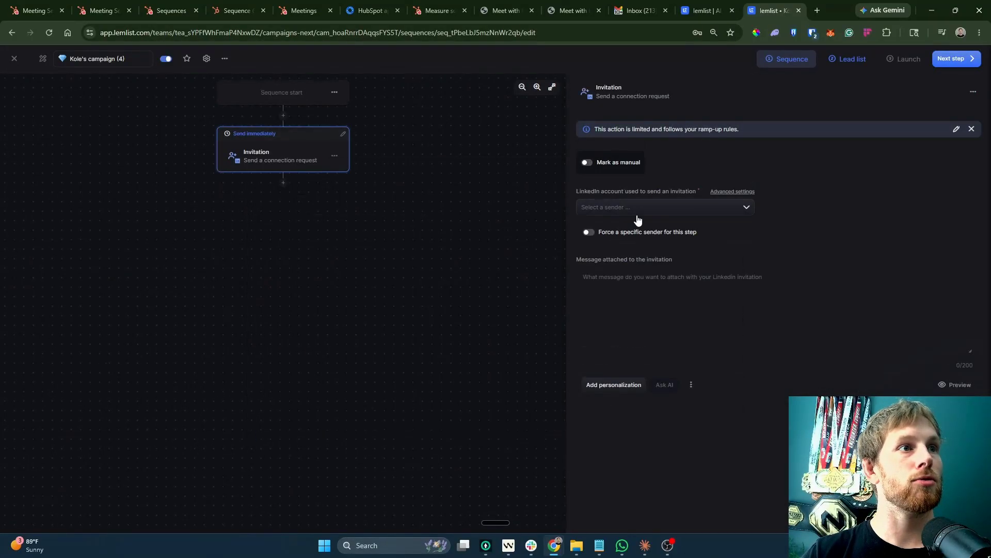
click(637, 210)
click(627, 228)
click(656, 290)
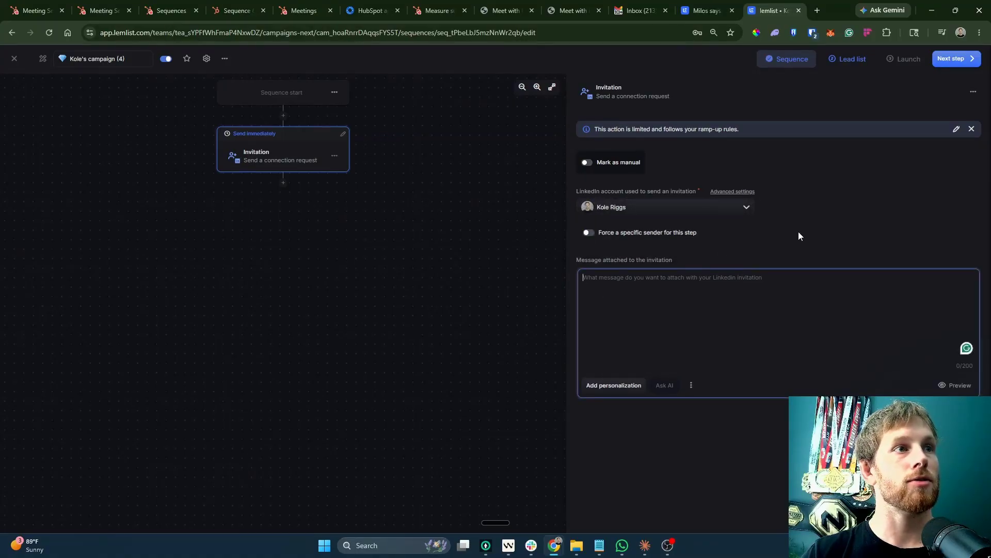
click(332, 186)
drag(680, 184, 352, 194)
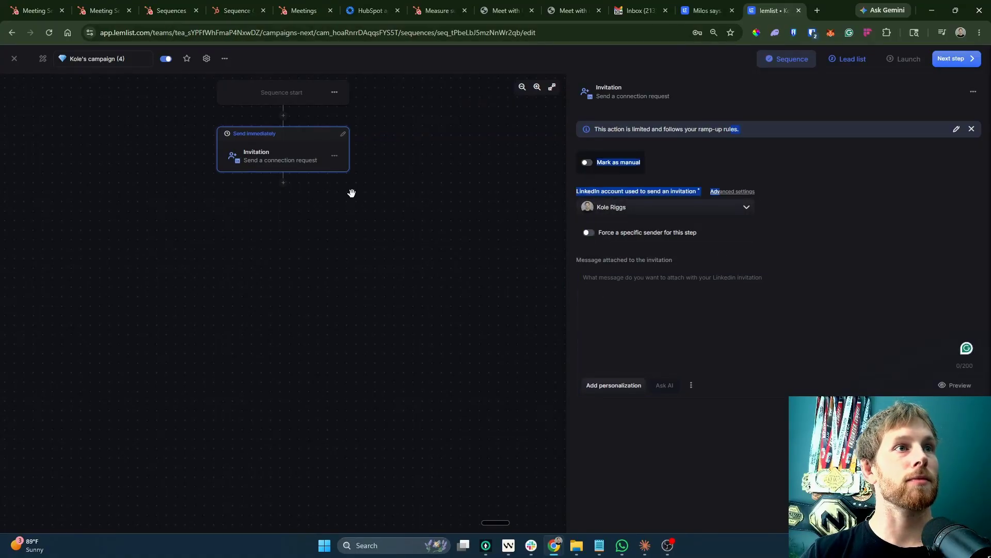
Add a second Invitation step a day later, then delete it, leaving a single step.
click(283, 182)
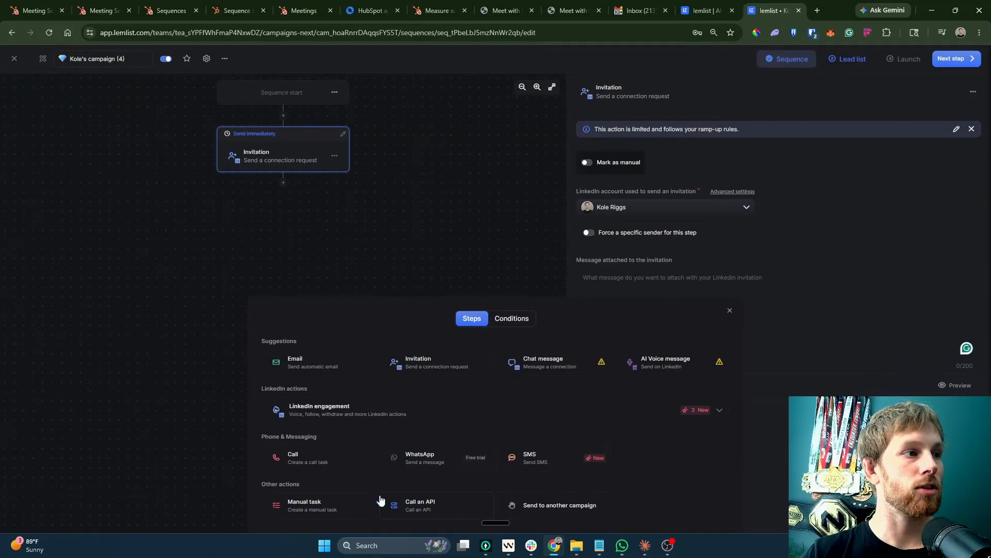
click(495, 402)
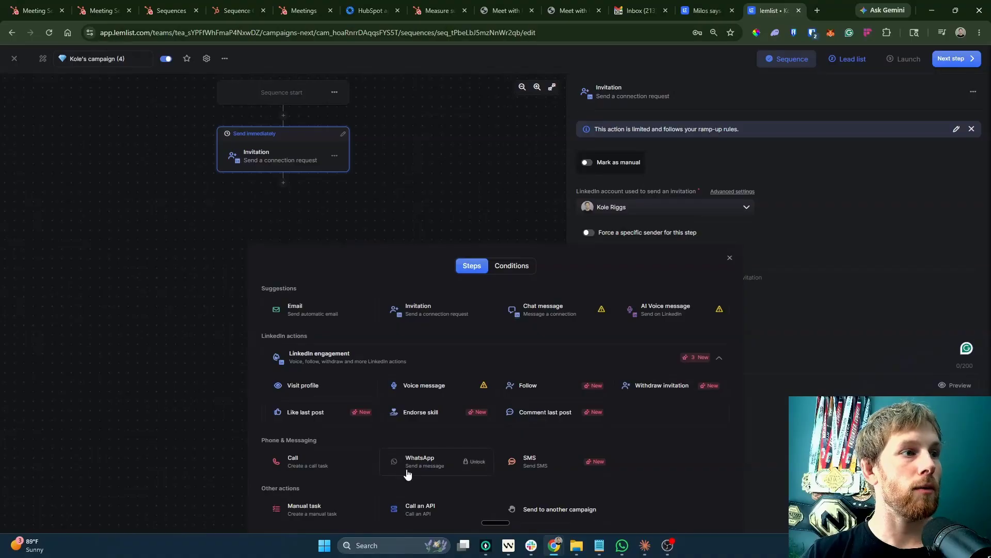
click(523, 360)
click(479, 372)
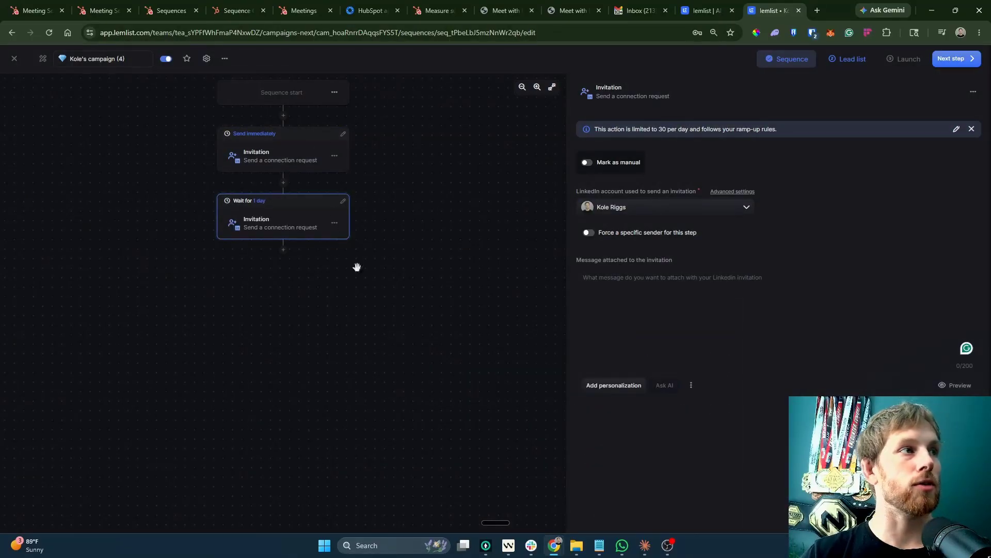
click(334, 223)
click(342, 279)
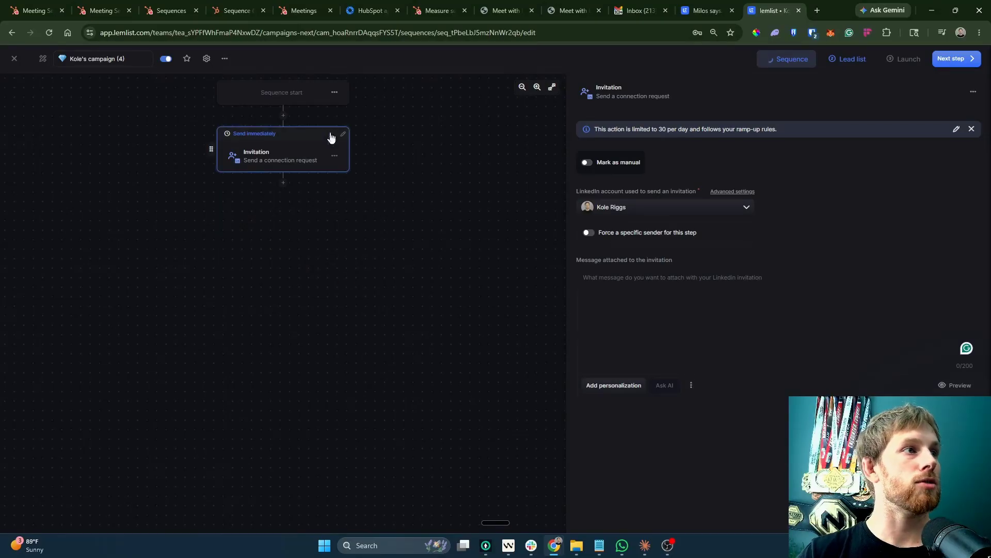
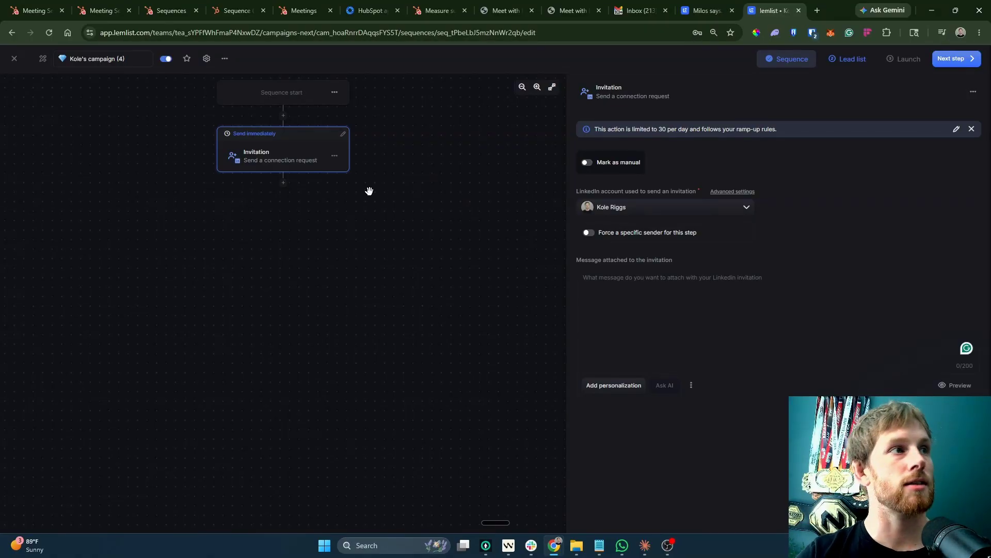
Add Visit profile before the Invitation, then Like last post, Endorse skill and Comment last post after it.
click(285, 117)
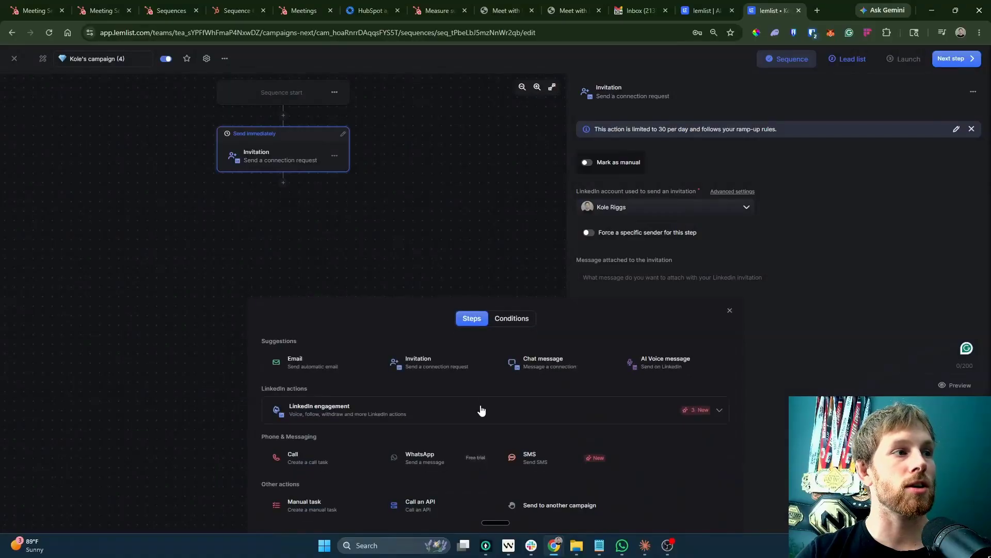
click(380, 421)
click(319, 391)
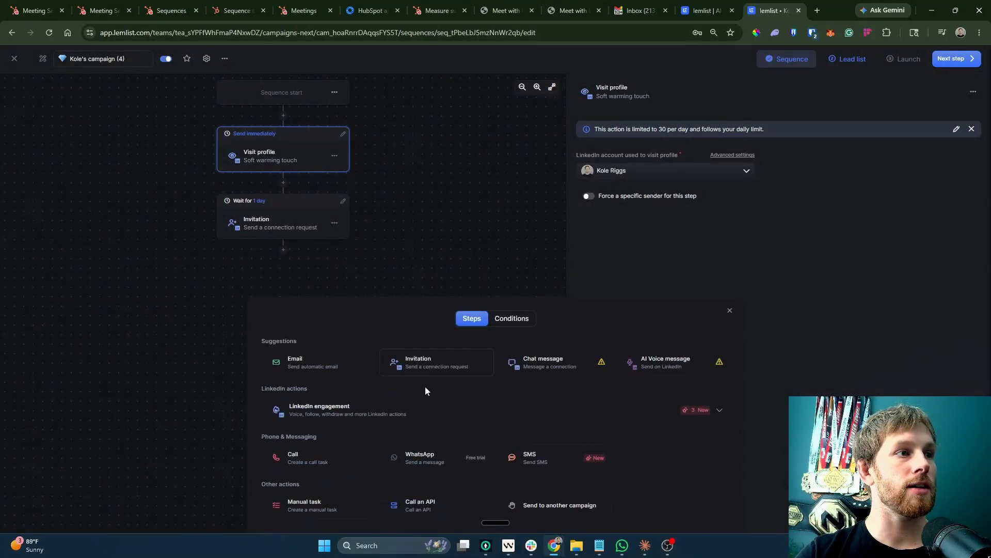
click(427, 403)
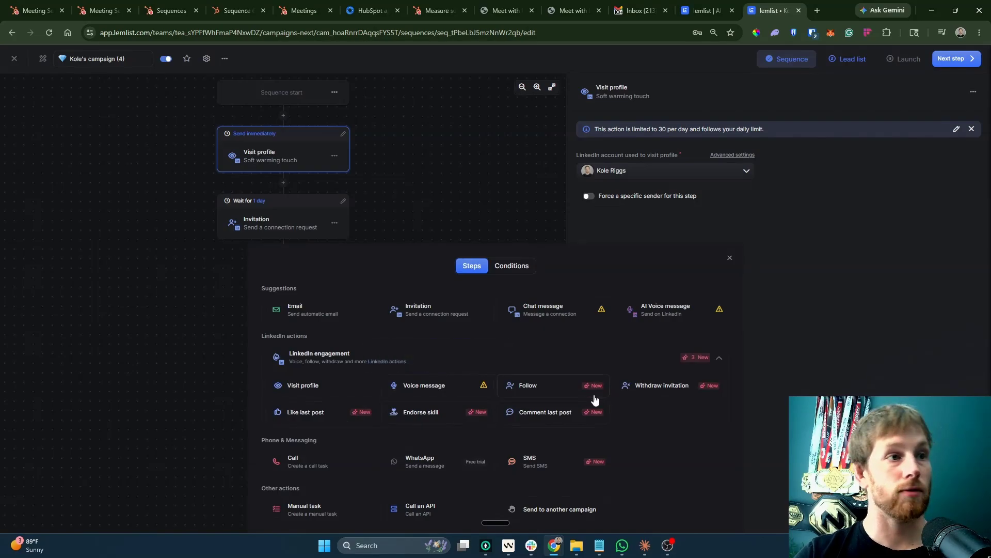
click(305, 411)
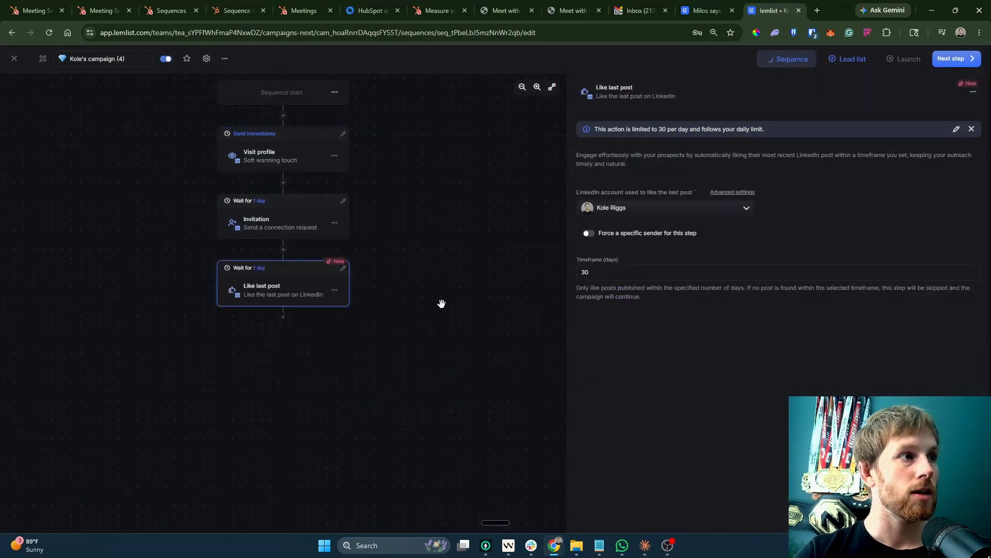
click(284, 317)
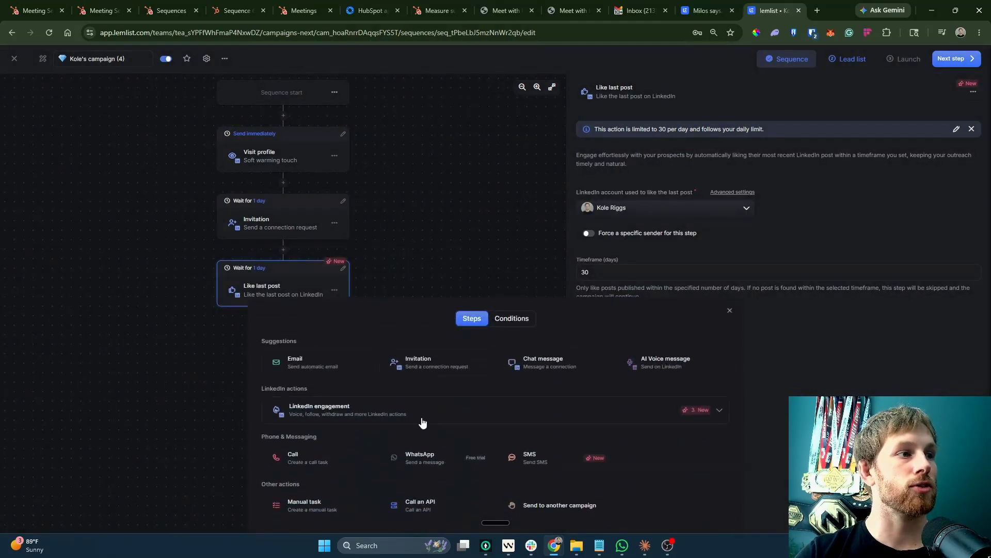
click(408, 422)
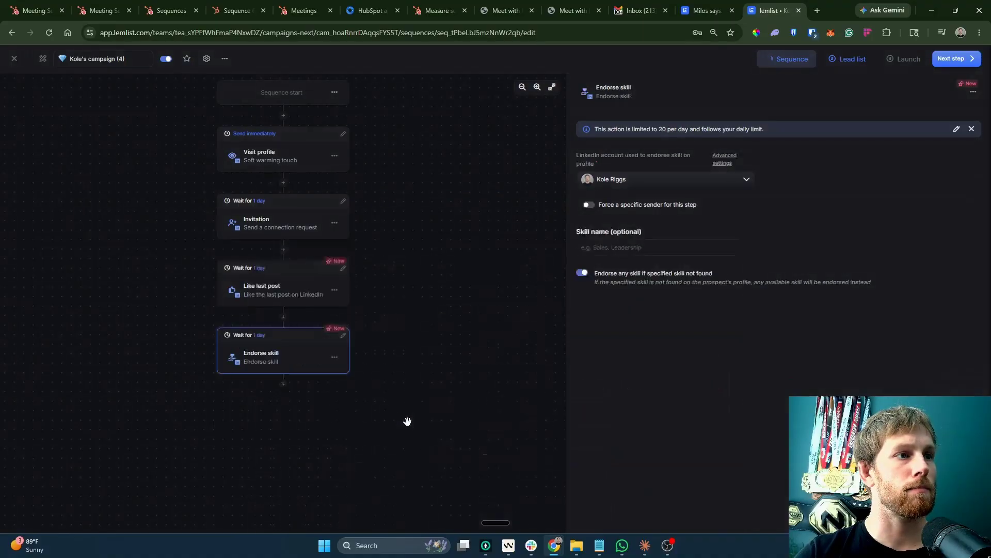
click(284, 387)
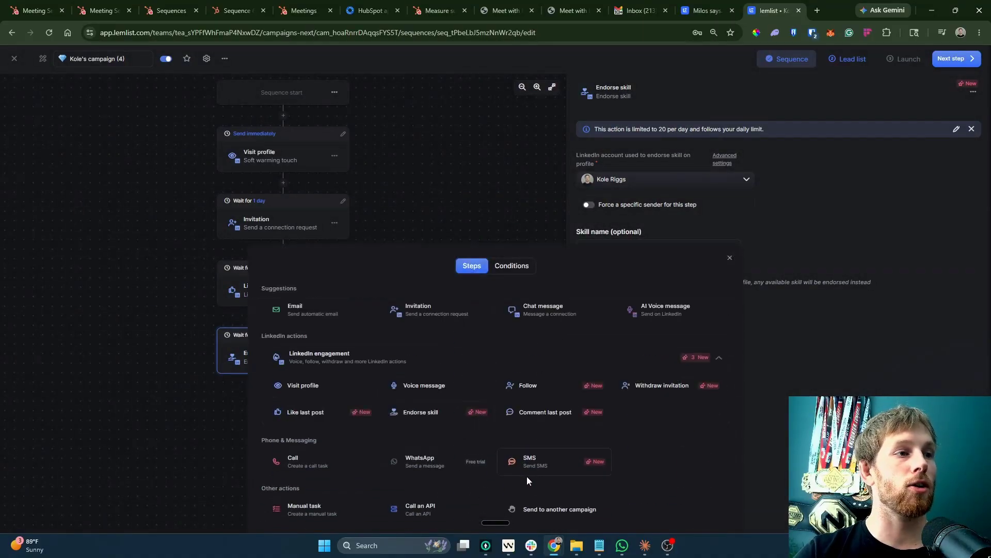
click(536, 417)
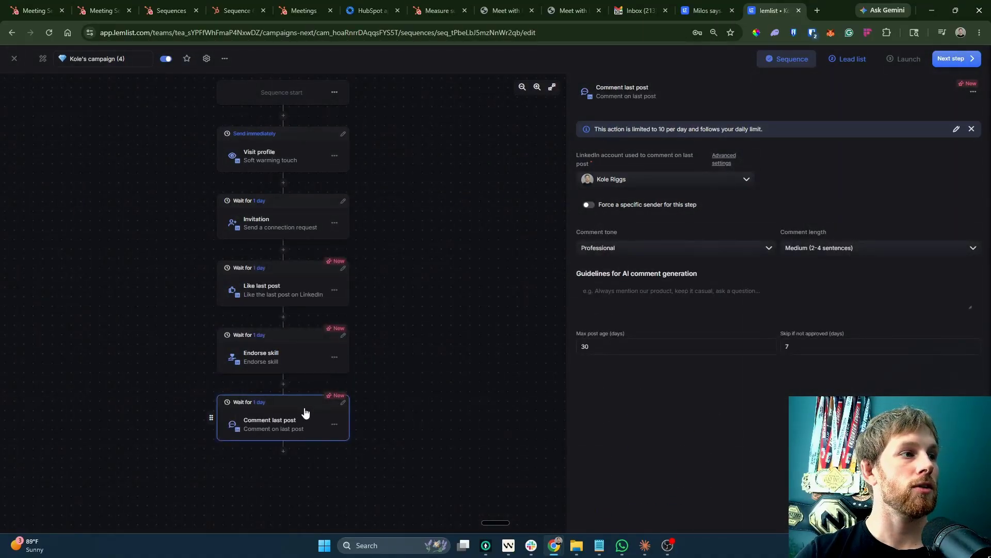
Set every step's wait from one day to 0 so each sends immediately.
click(339, 405)
click(248, 378)
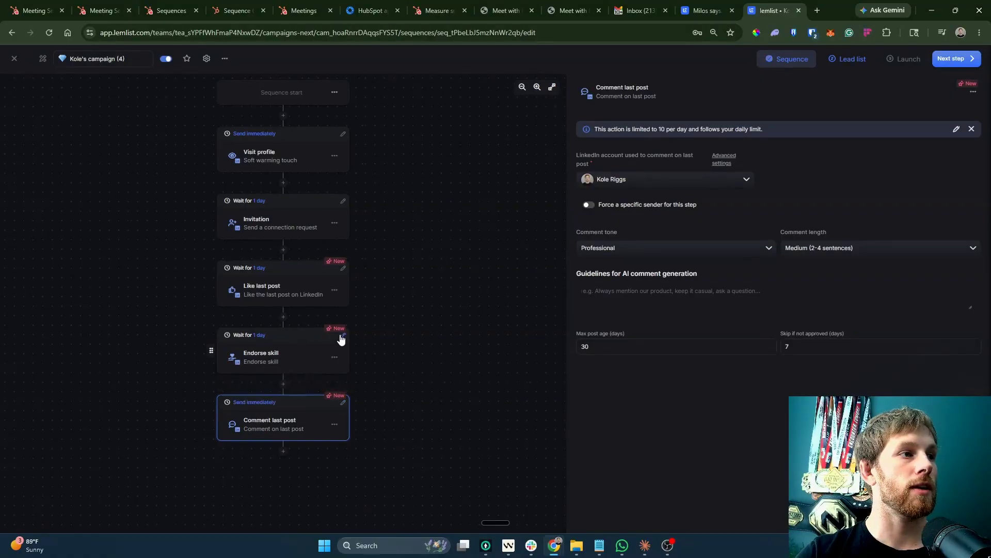
click(337, 277)
click(344, 268)
click(248, 241)
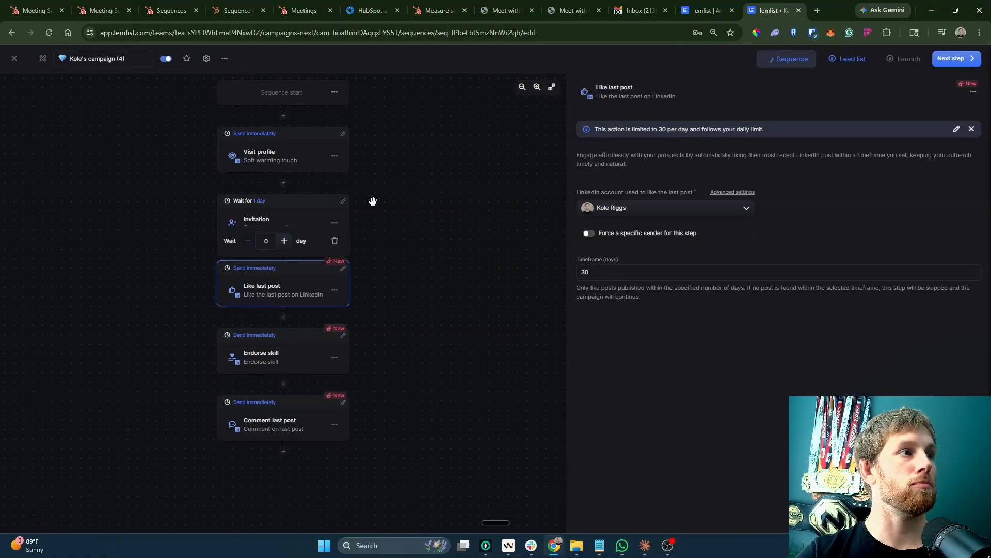
click(344, 202)
click(248, 174)
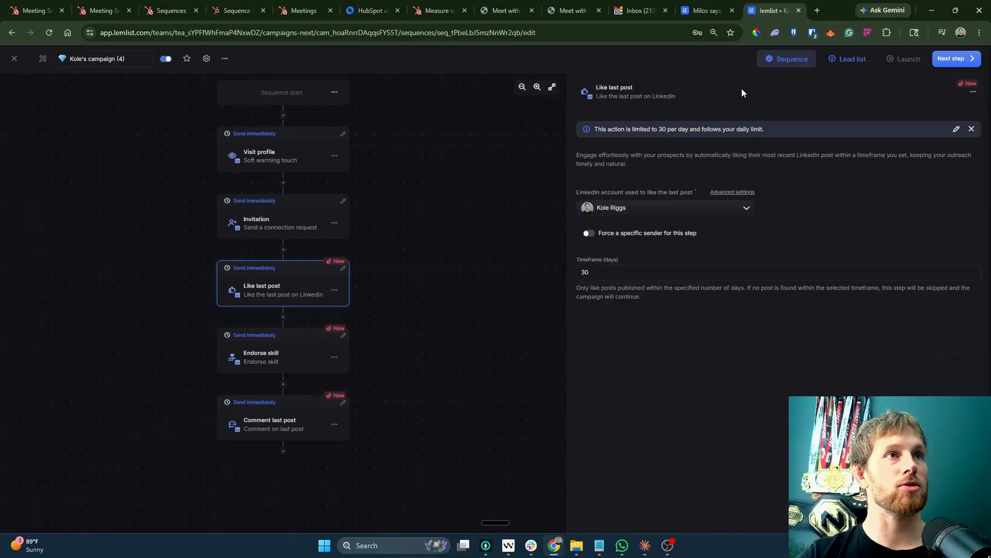
Delete the Comment last post step from the sequence.
click(270, 429)
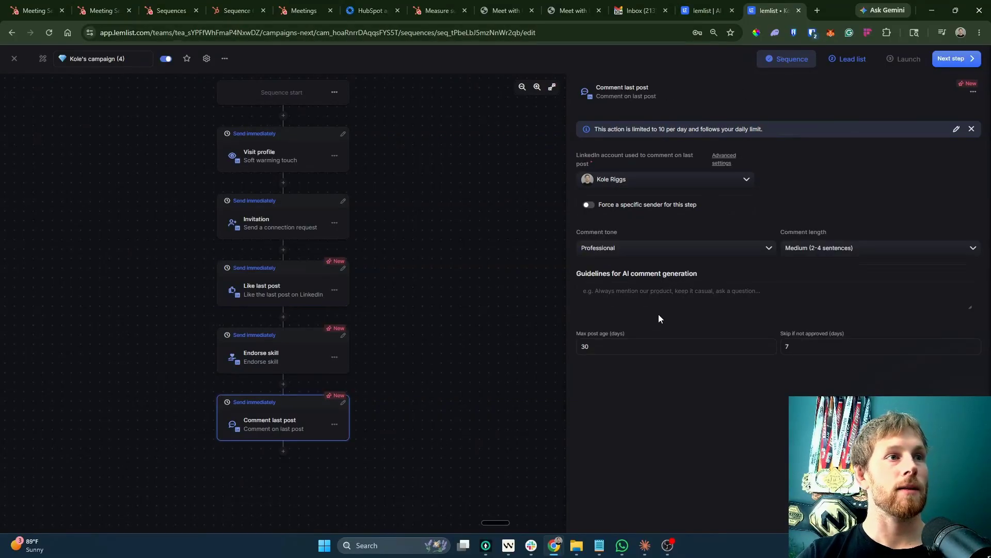
click(334, 425)
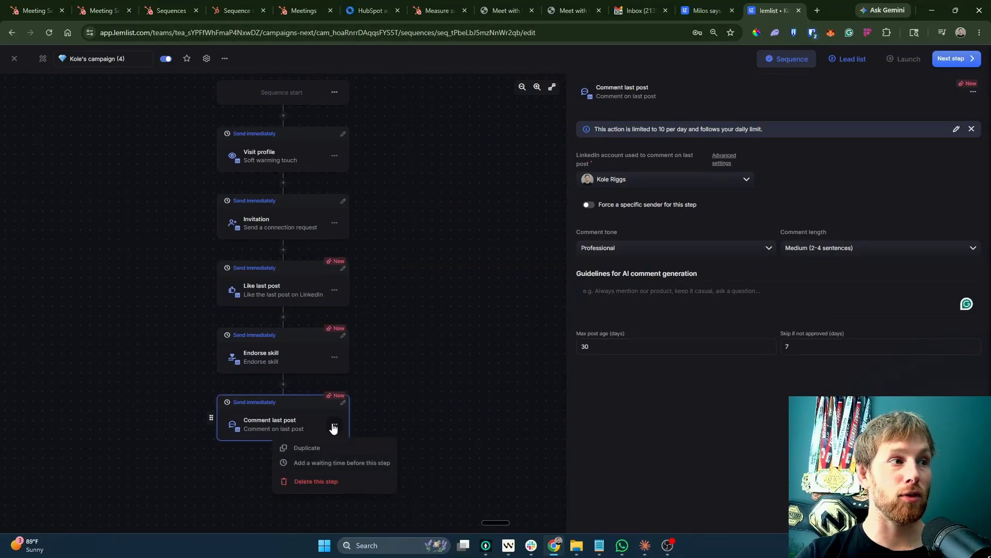
click(296, 481)
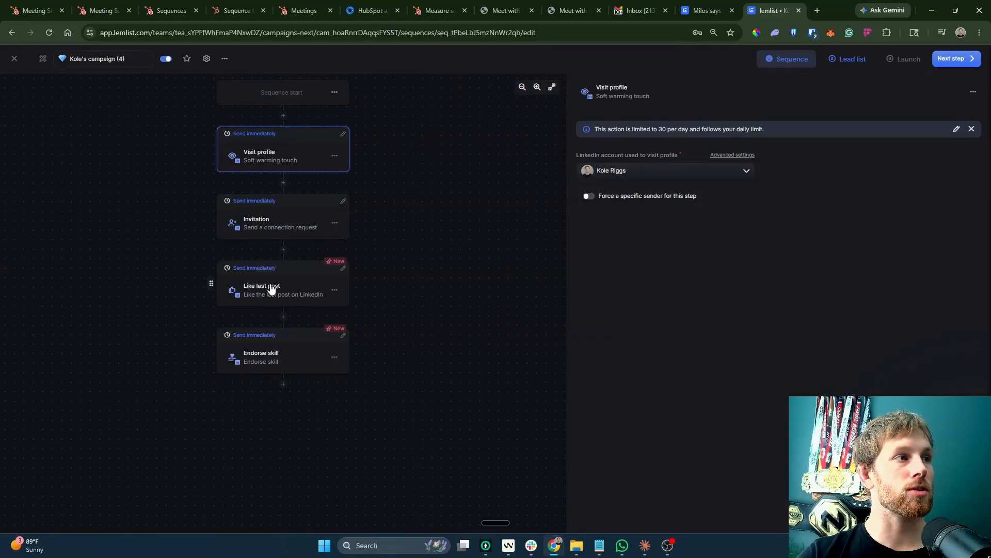
Glance at the Welcome to iCloud+ email in Gmail, then return to HubSpot Meetings.
click(703, 10)
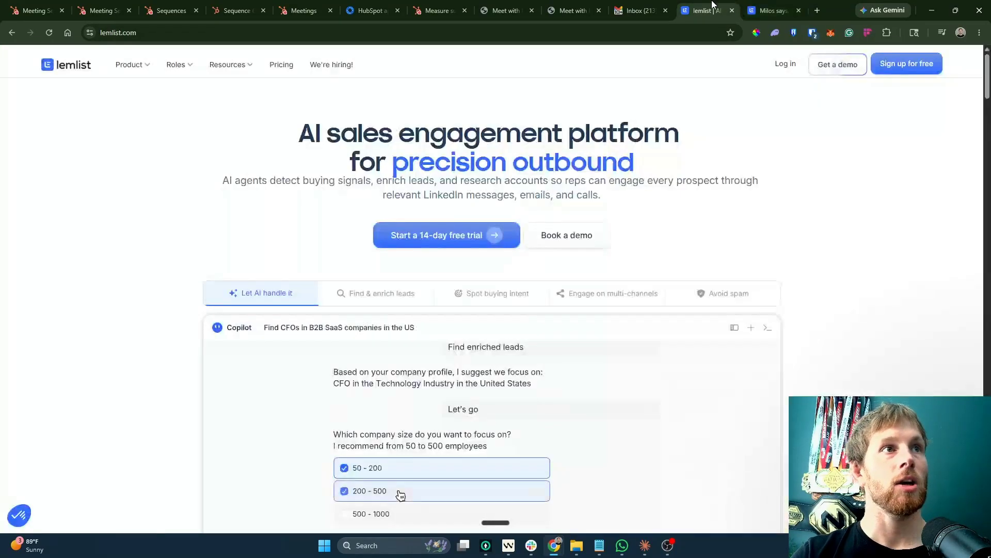
click(640, 10)
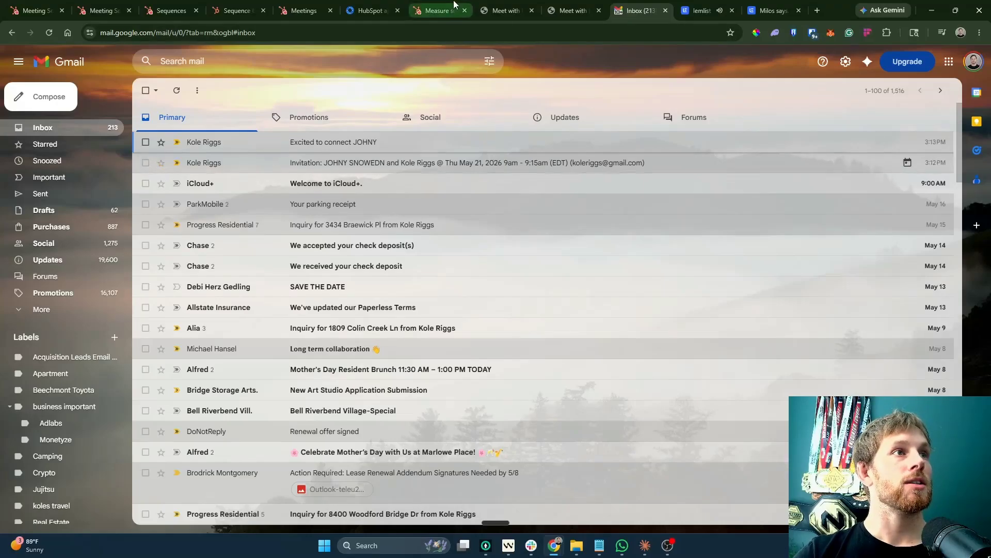
click(249, 182)
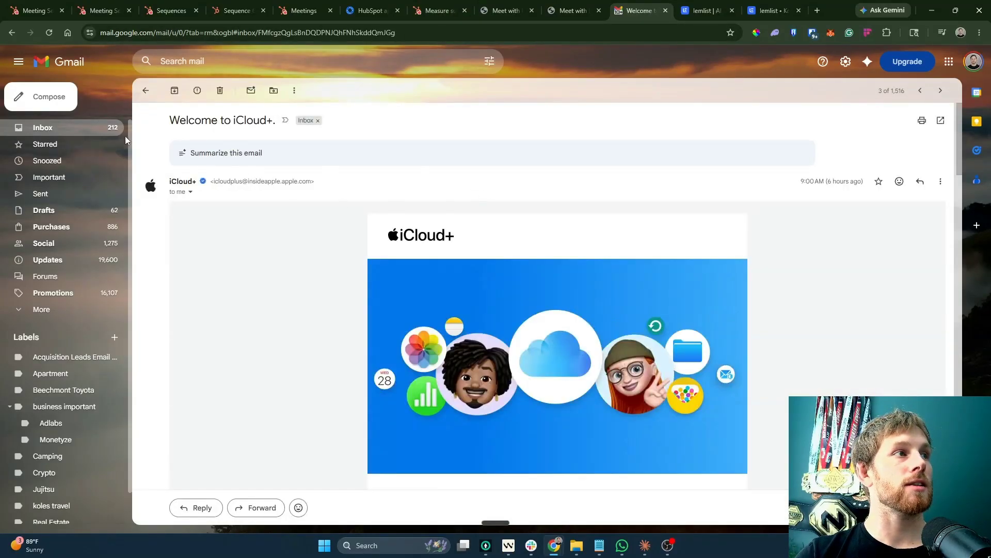
click(146, 93)
click(303, 10)
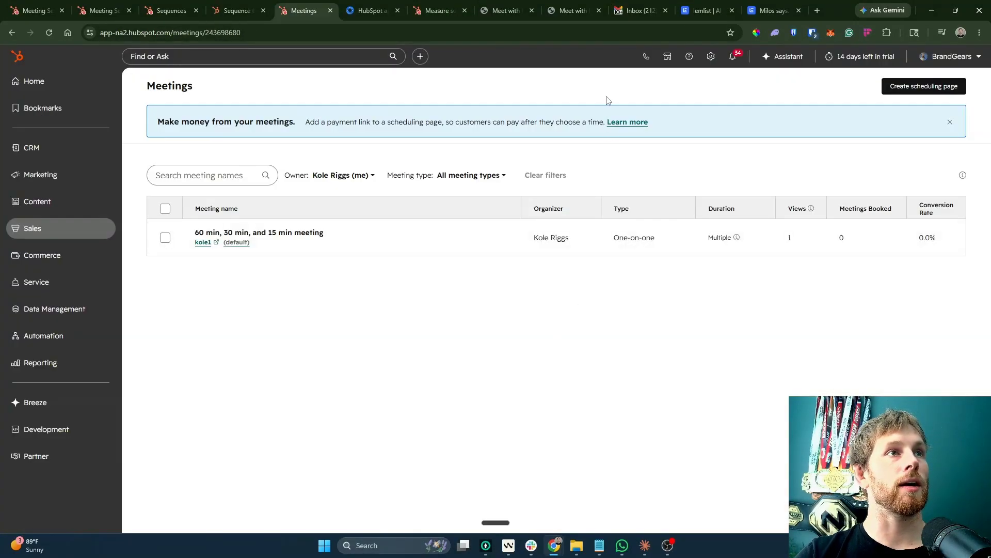
Open the Make website in a new tab and start a new scenario.
click(817, 10)
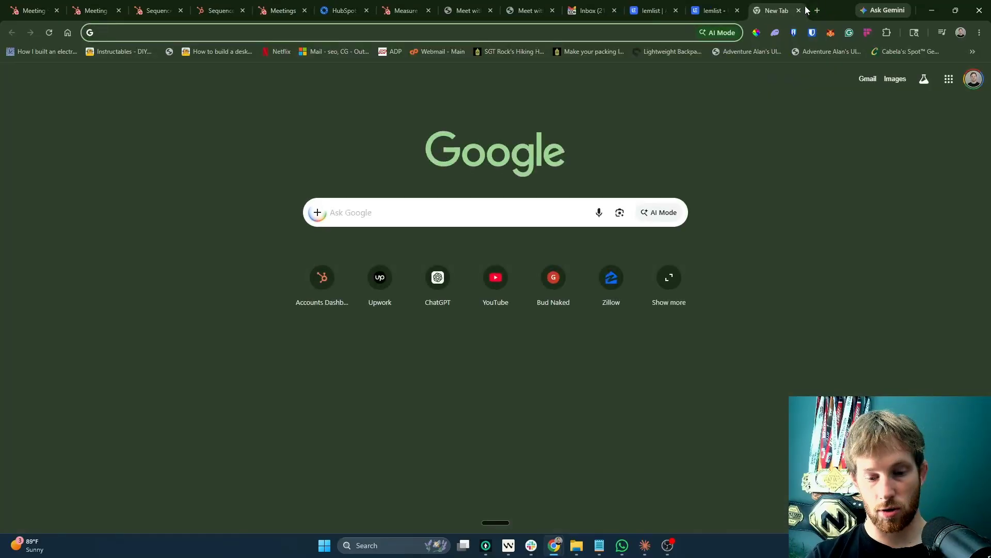
text(ma)
key(Return)
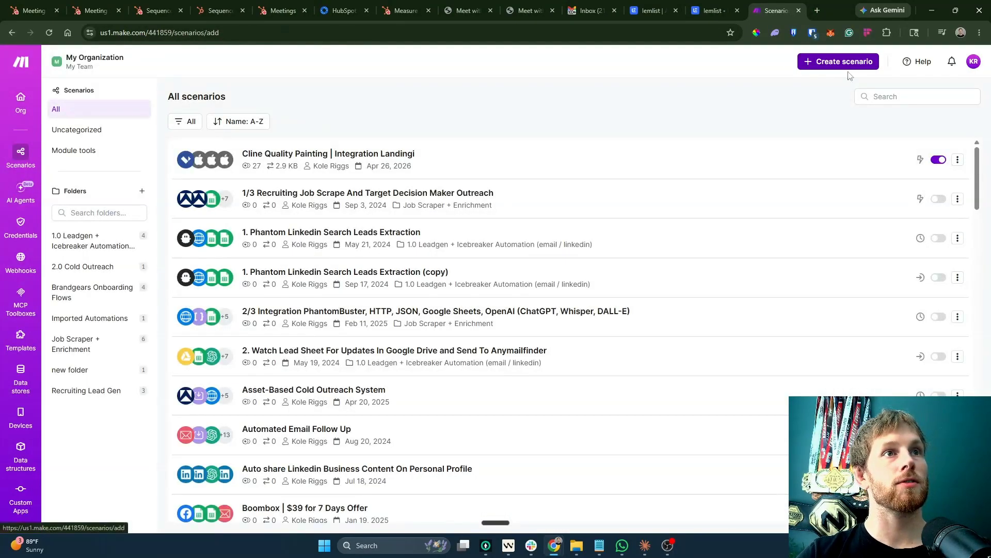
click(836, 60)
Try a HubSpot CRM Search for Meetings module with a HubSpot connection, then undo it.
click(673, 242)
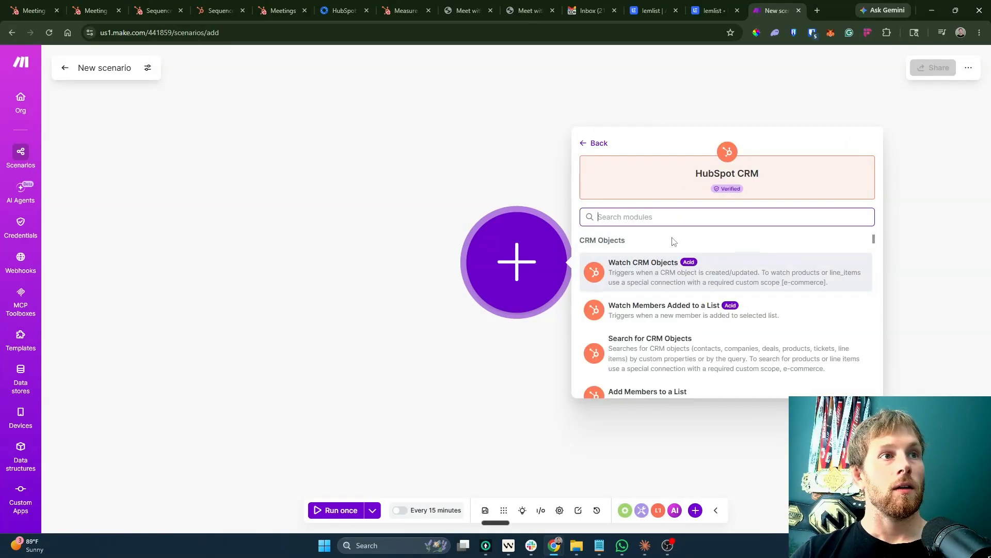
text(meet)
scroll(671, 328, up, 5)
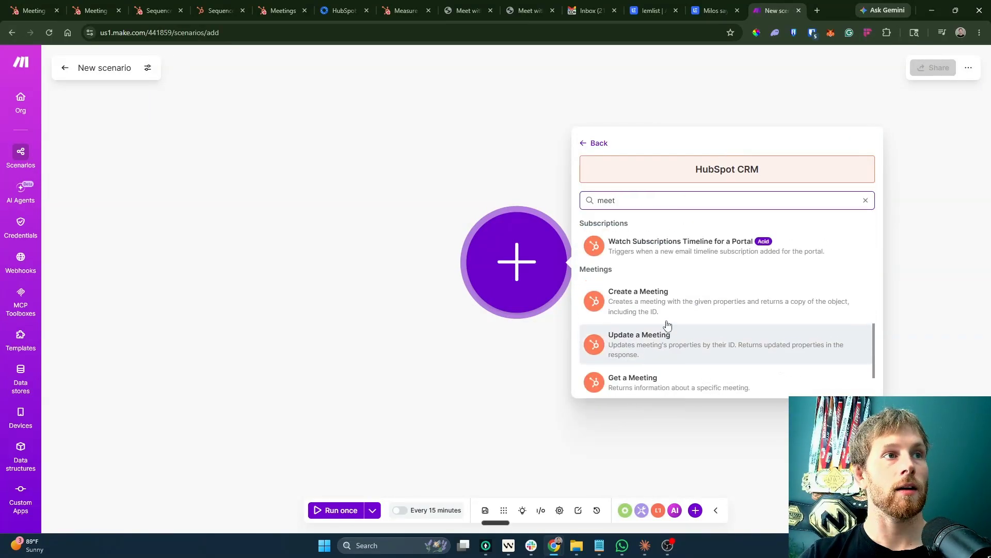
scroll(716, 361, down, 5)
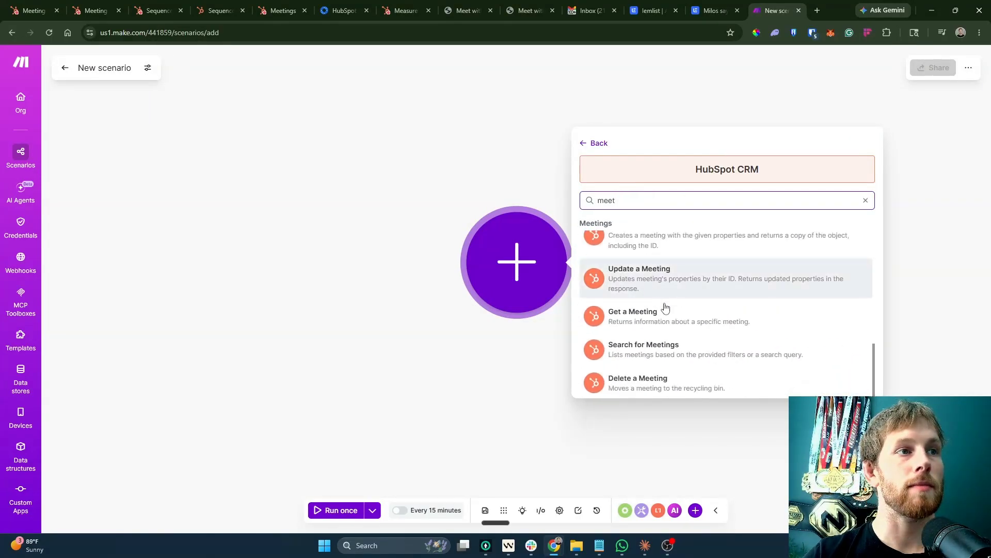
click(627, 351)
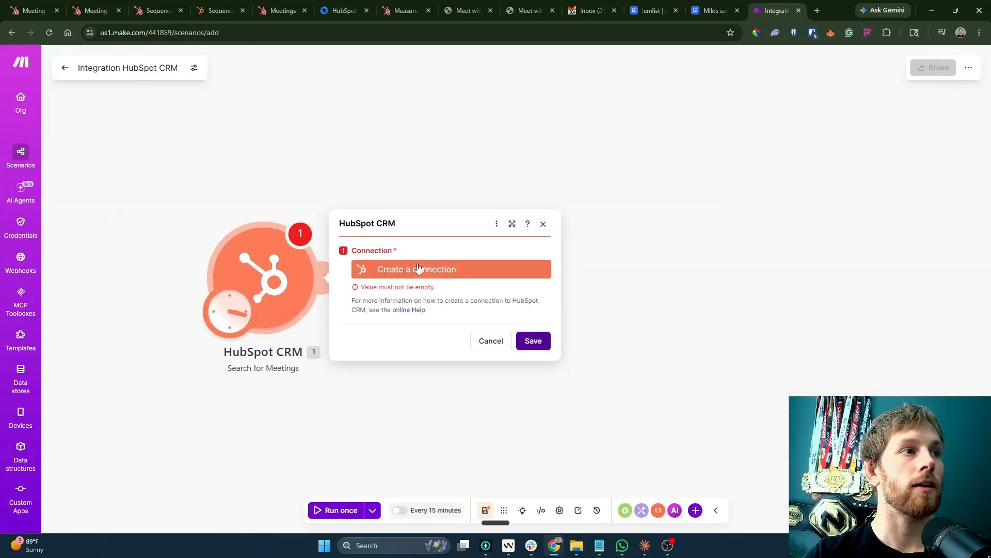
click(421, 268)
click(764, 307)
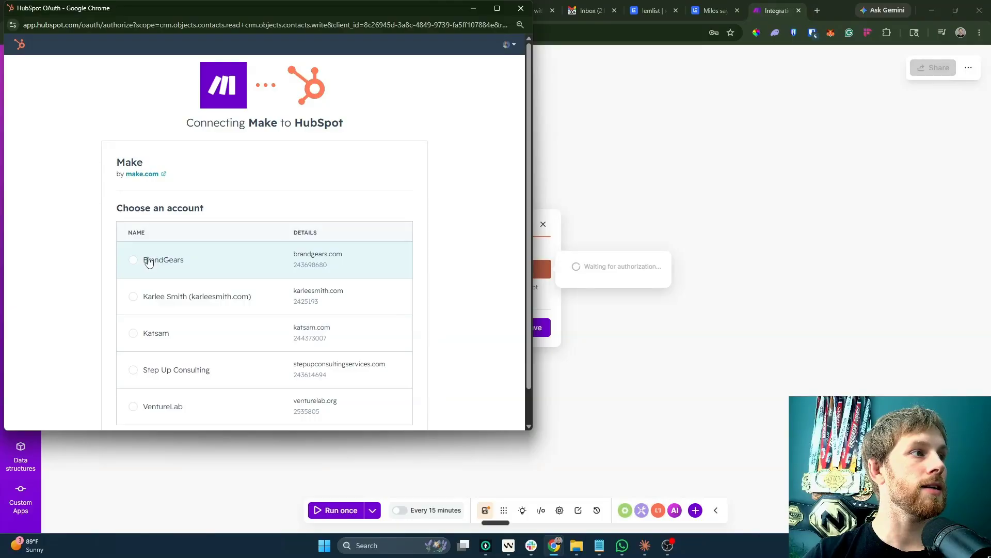
click(133, 259)
scroll(148, 310, down, 1)
click(154, 405)
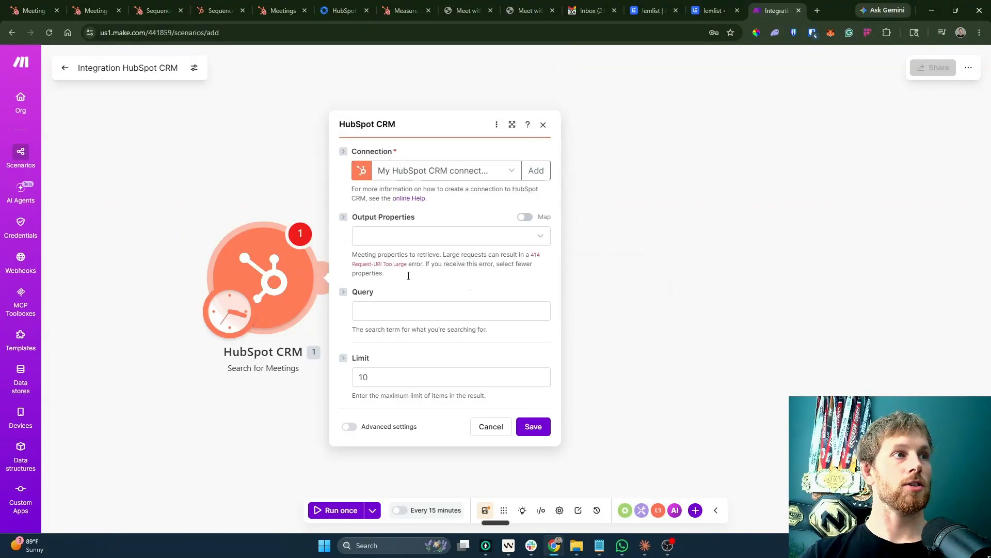
click(665, 192)
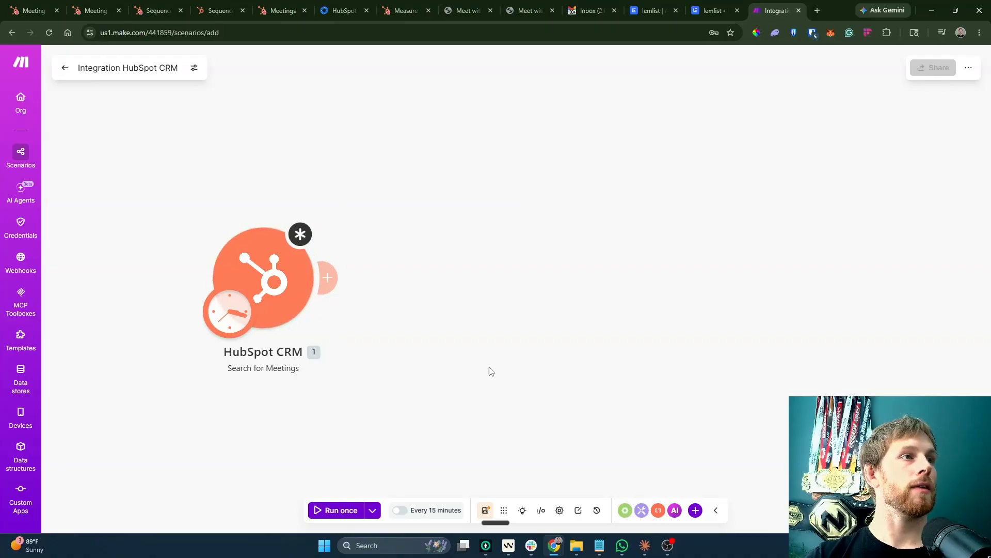
key(ctrl+z)
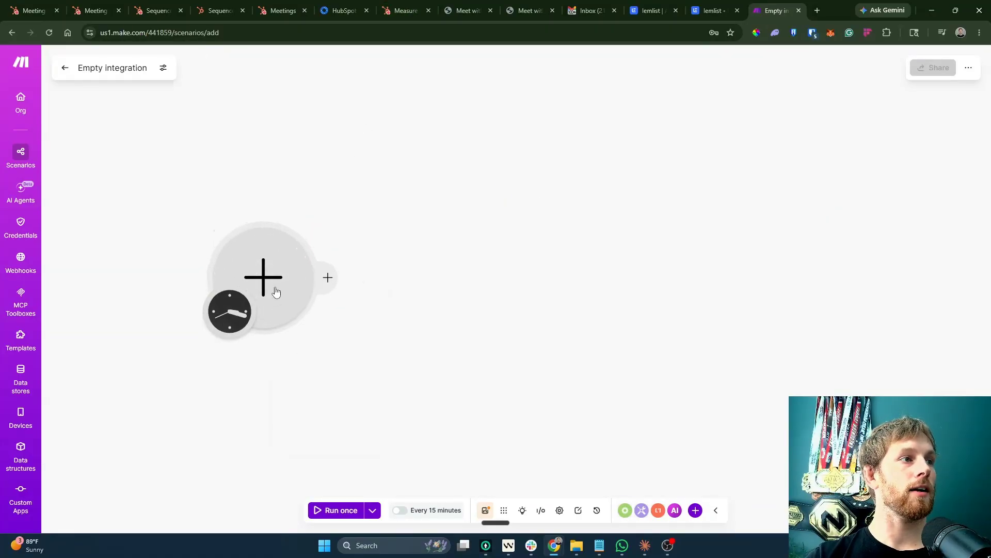
Use a Webhooks trigger with a new hook named 'Hubspot Meeting Booking Data pass Through'.
click(457, 338)
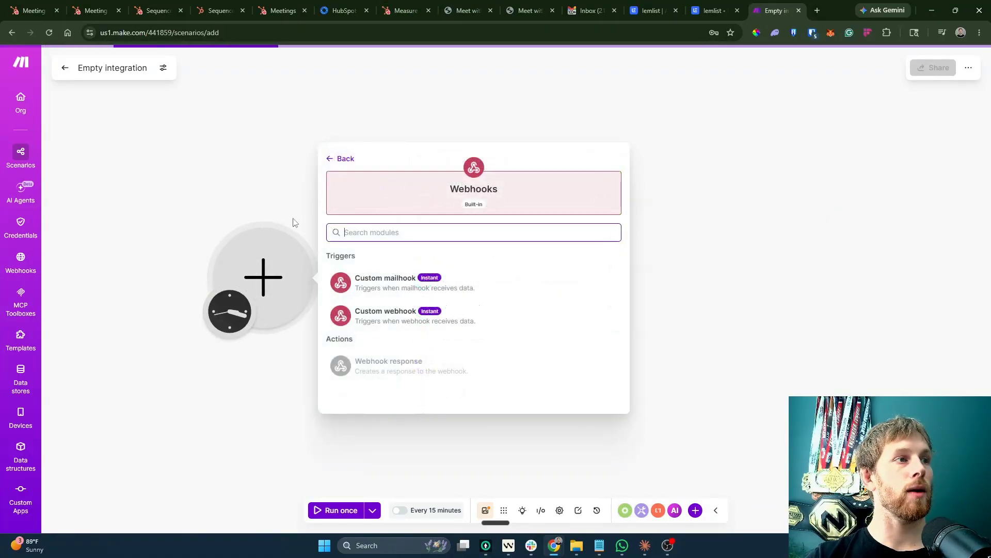
click(370, 316)
click(432, 269)
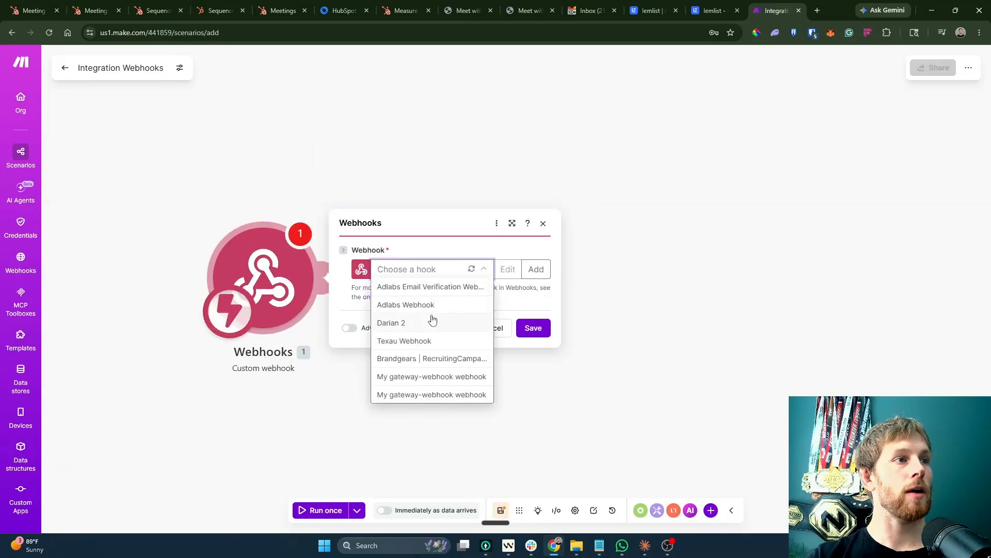
click(535, 269)
text(Hubspot Meeting Bo)
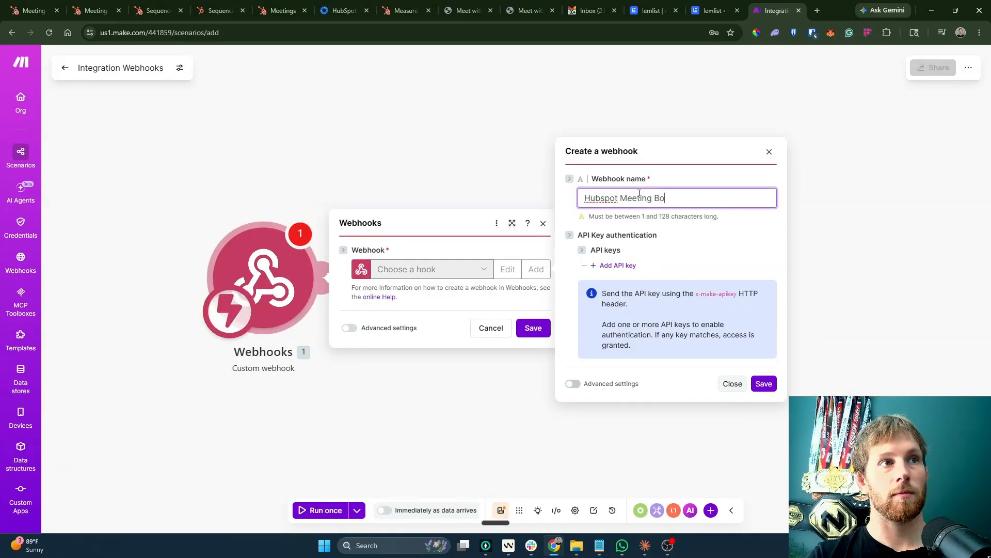
text(oking Data pass Through)
click(540, 377)
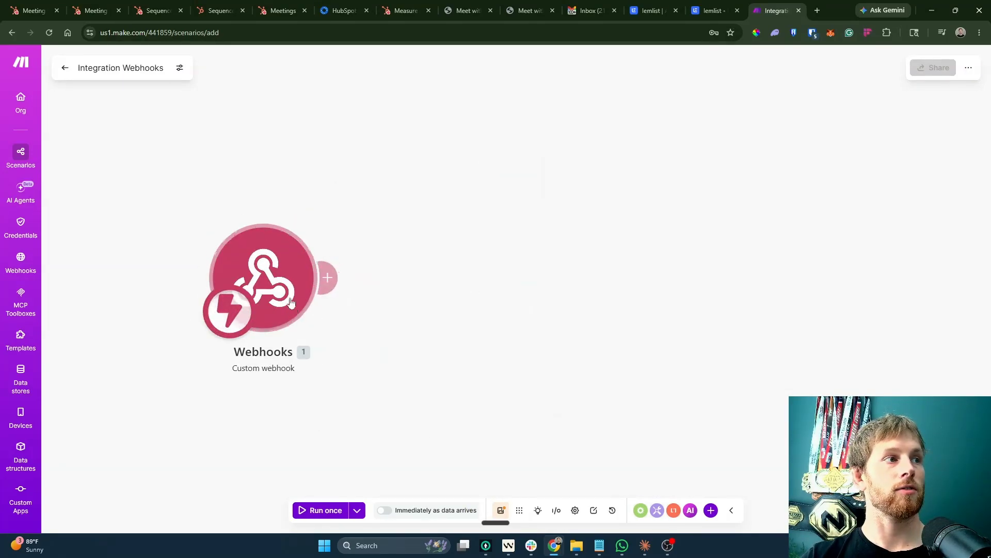
drag(267, 285, 294, 286)
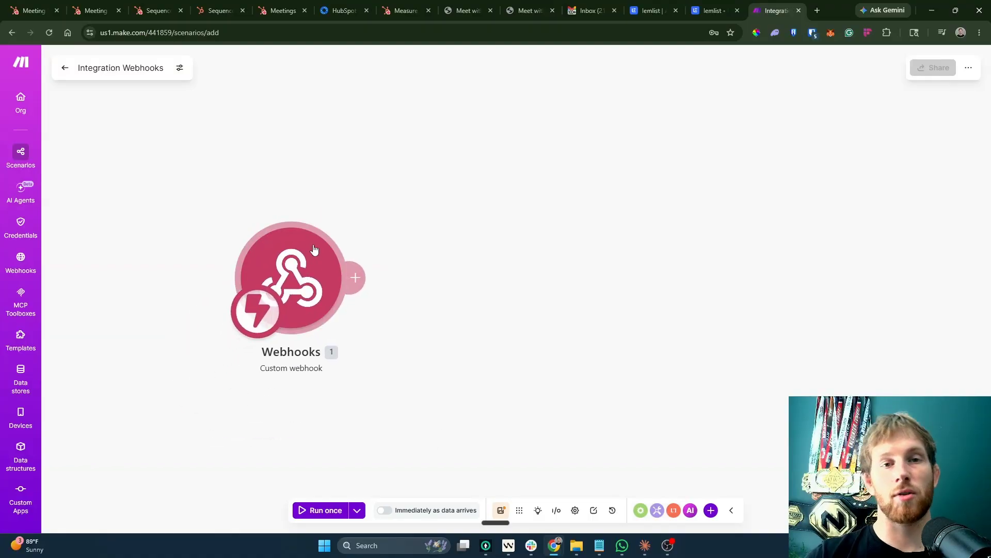
click(258, 8)
Open HubSpot Workflows in a new tab and create a workflow from scratch.
mouse_move(58, 335)
right_click(154, 357)
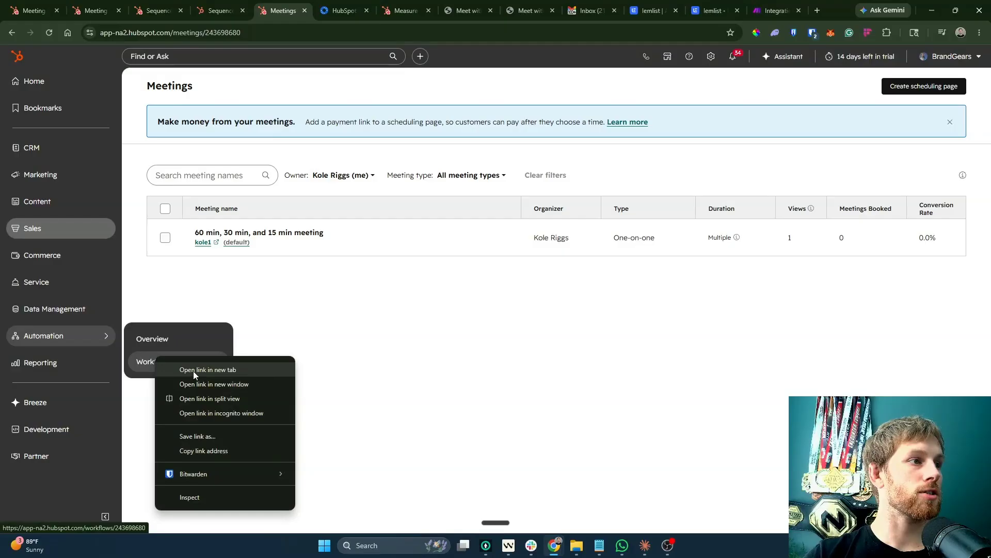
click(194, 369)
click(382, 10)
click(318, 10)
click(929, 86)
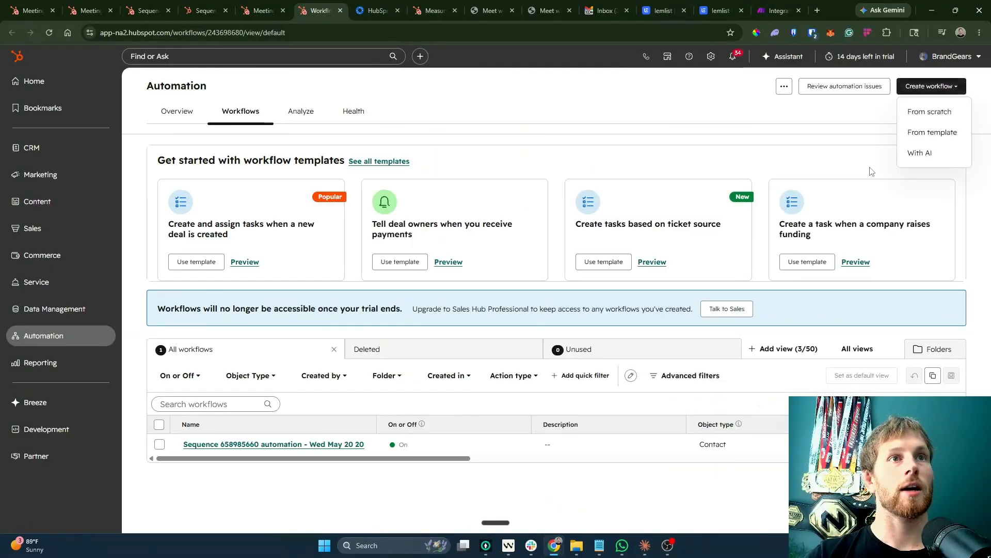
click(922, 116)
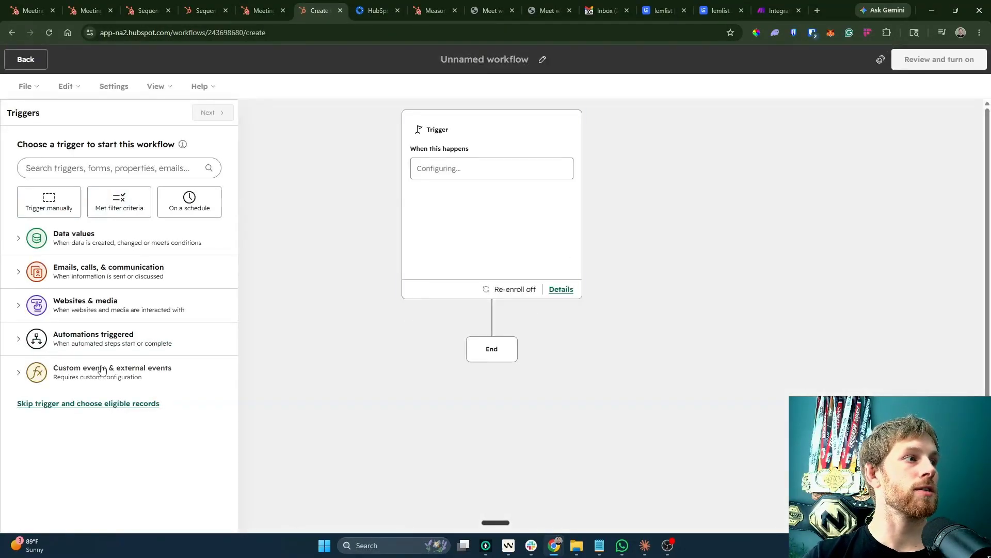
Set Meeting booked as the workflow trigger, save it, and browse the data operations actions.
click(89, 380)
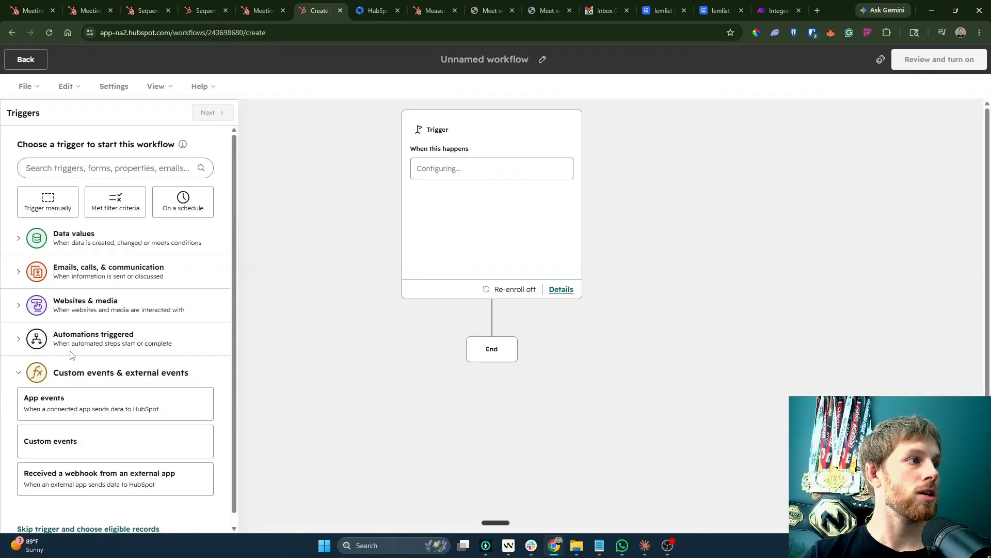
click(78, 174)
text(meet)
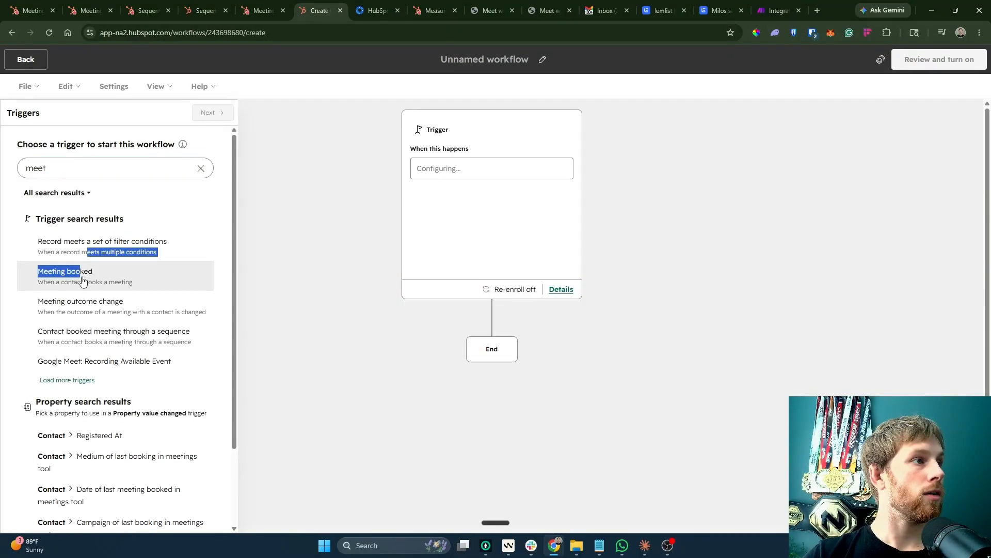
click(82, 276)
click(212, 112)
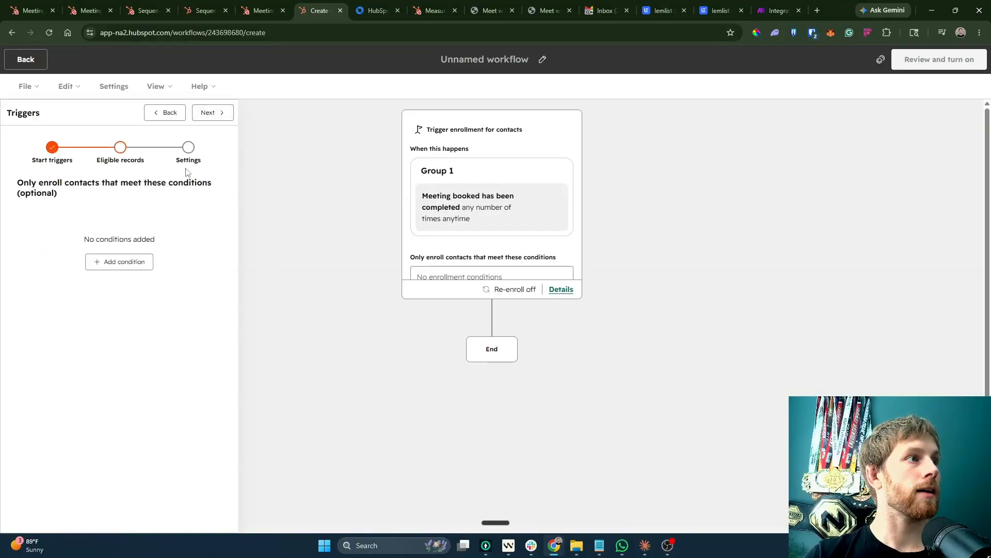
click(209, 112)
click(207, 113)
scroll(184, 424, down, 2)
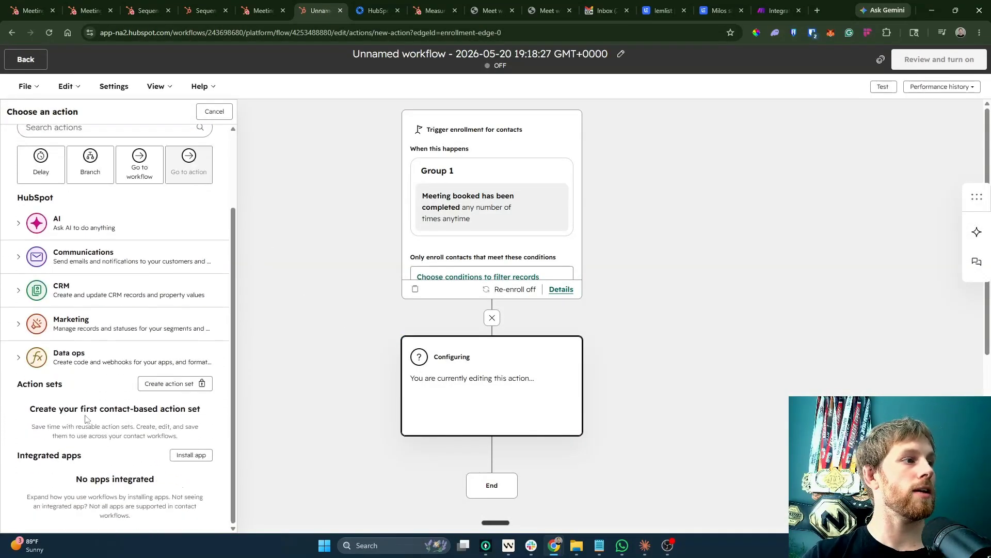
click(78, 357)
scroll(129, 372, down, 2)
Start the 14-day Data Hub Professional trial to unlock the Send a webhook action.
click(106, 369)
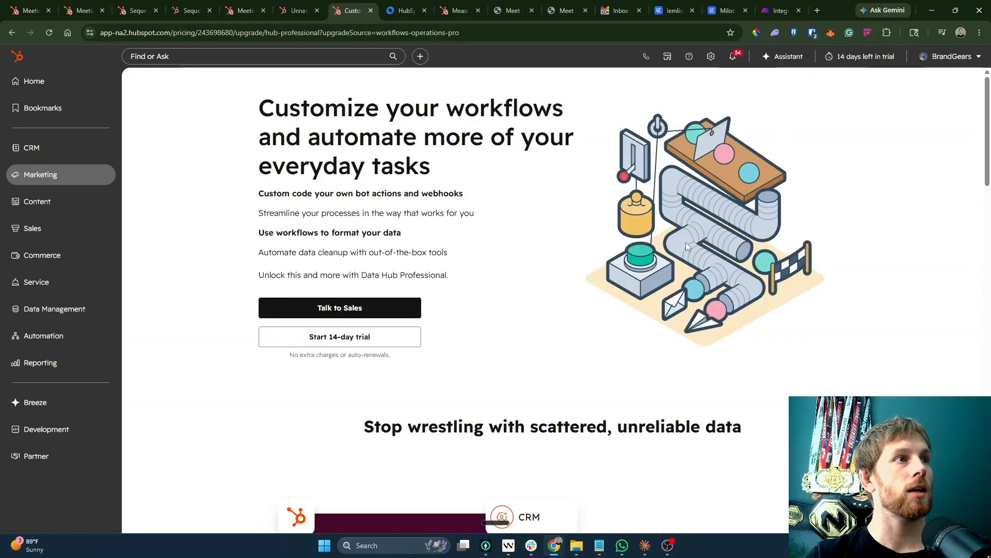
drag(247, 114, 260, 135)
click(417, 310)
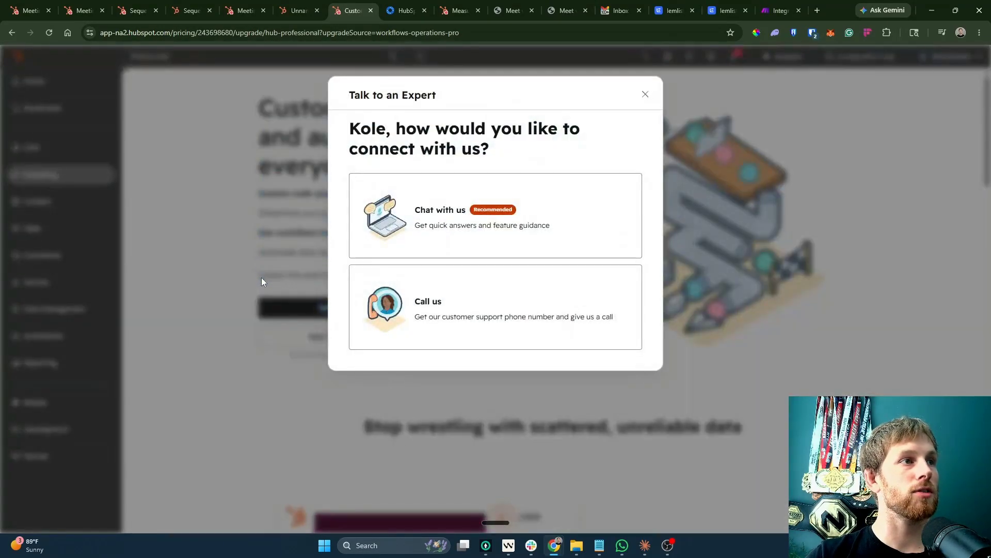
click(645, 94)
click(341, 340)
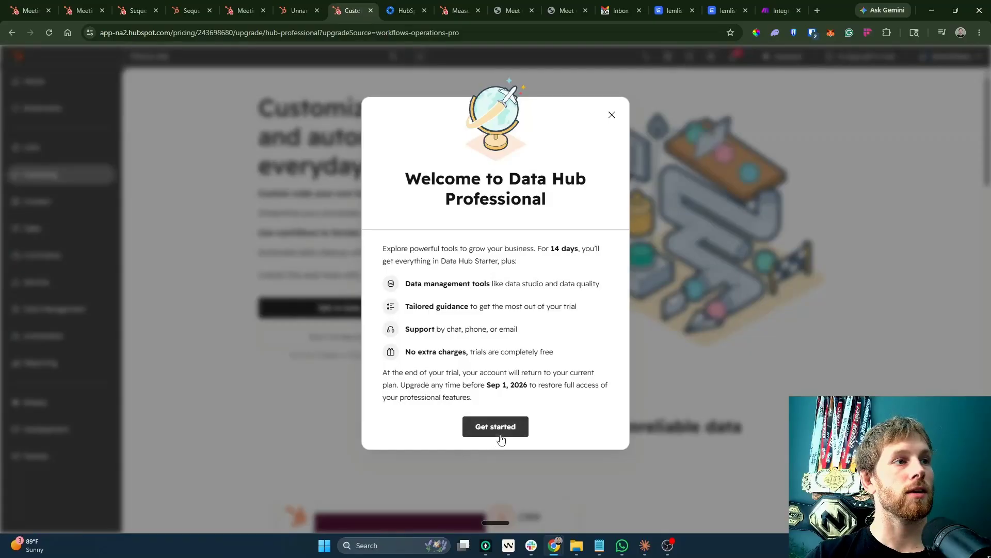
click(500, 439)
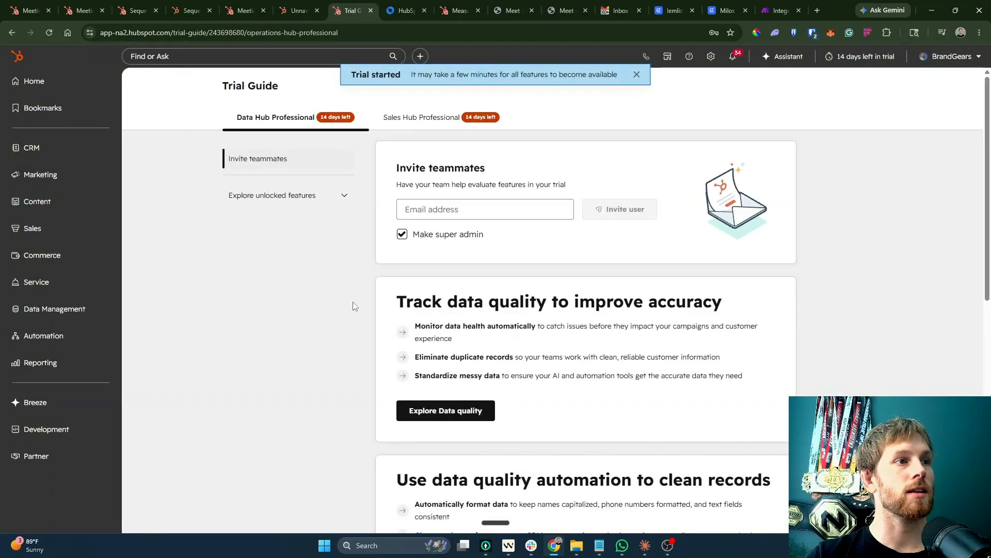
Add a Send a webhook action to the workflow with method POST.
click(298, 10)
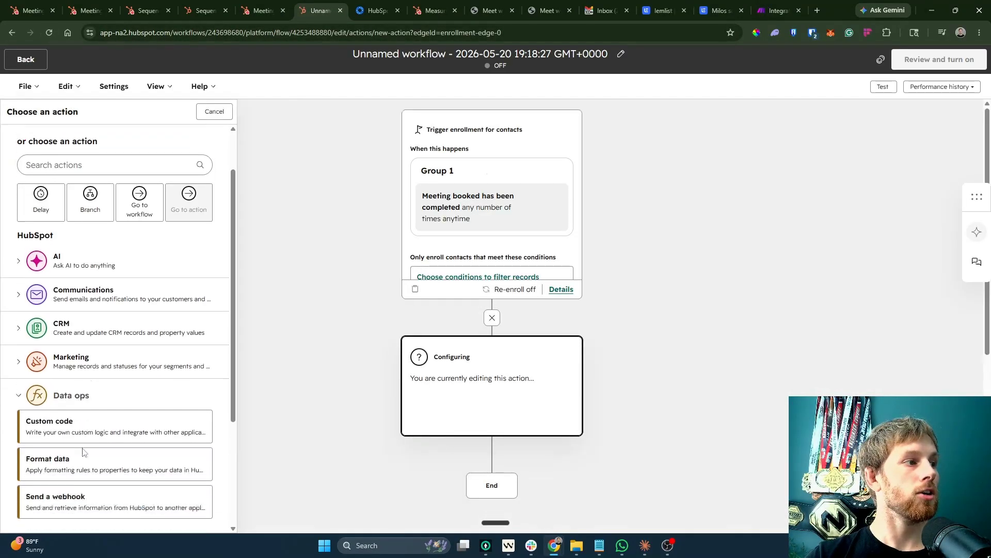
scroll(103, 310, down, 3)
click(73, 338)
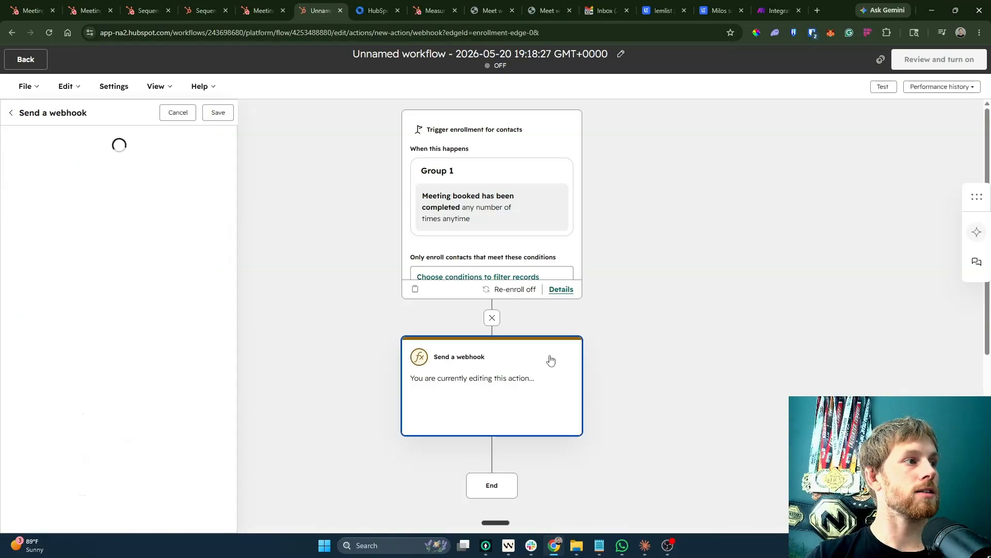
click(126, 235)
click(114, 261)
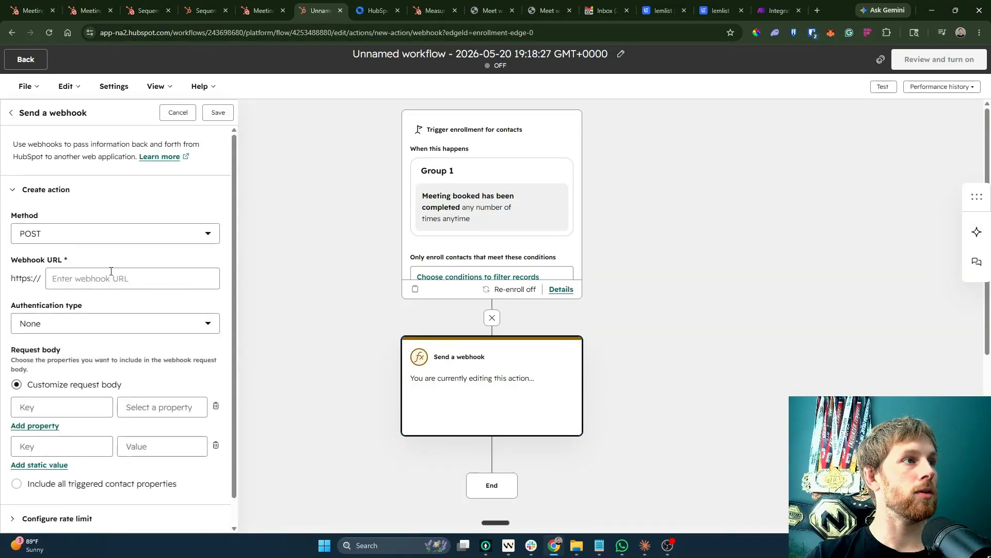
Paste the Make webhook address as the Webhook URL, keeping authentication None.
key(ctrl+9)
click(248, 274)
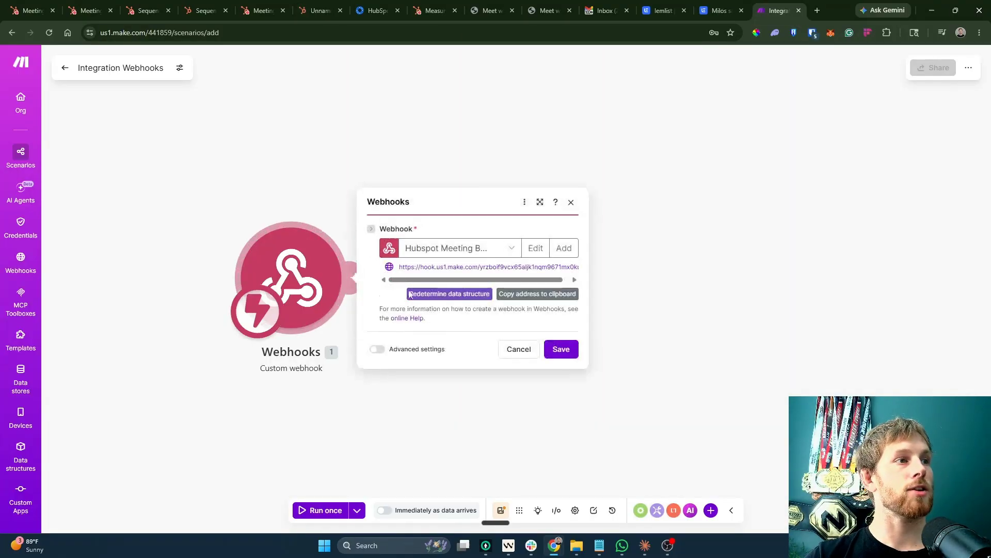
click(533, 292)
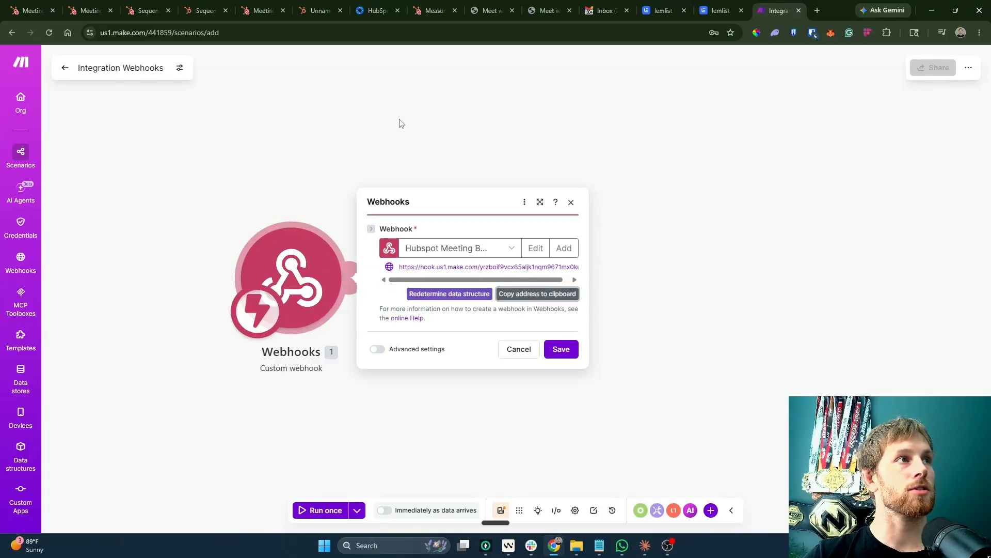
click(318, 11)
click(129, 279)
key(ctrl+v)
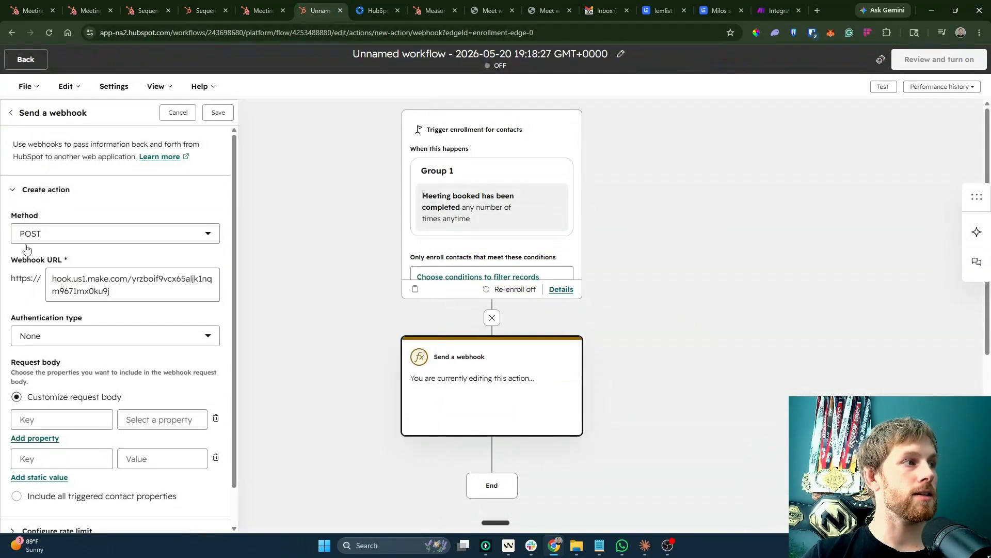
click(159, 342)
click(129, 361)
scroll(131, 371, down, 1)
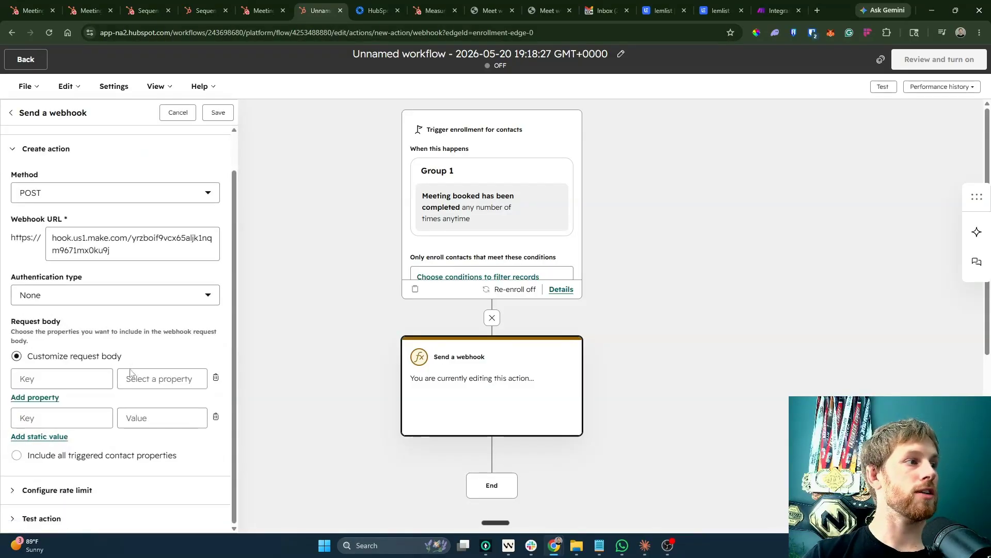
Send the meeting's call and meeting type in the request body, removing empty static rows.
click(61, 378)
click(155, 379)
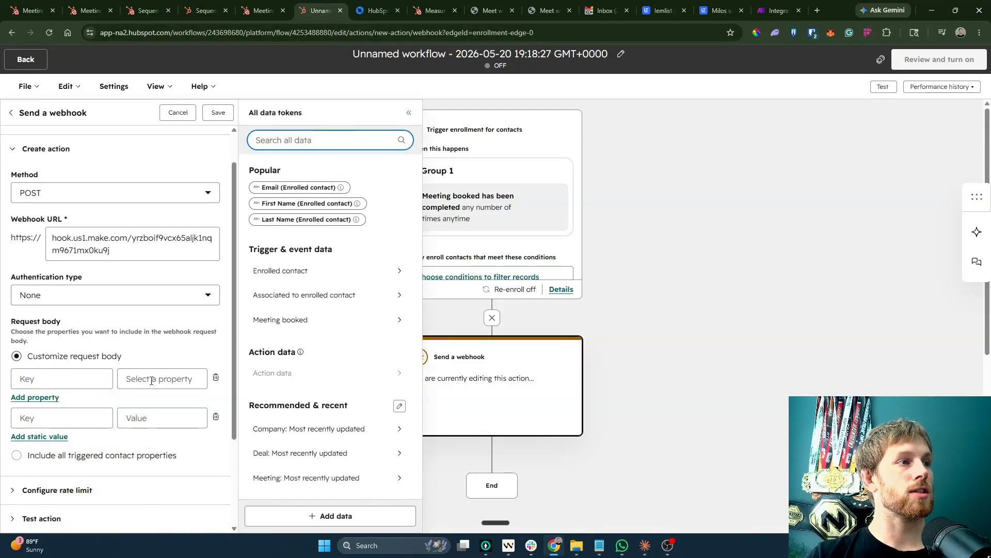
click(330, 320)
click(310, 202)
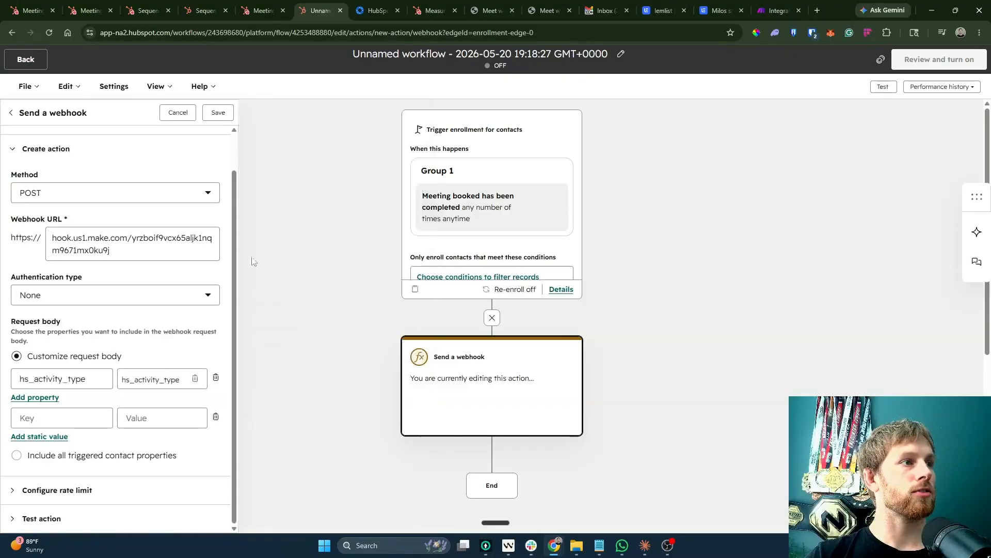
click(176, 419)
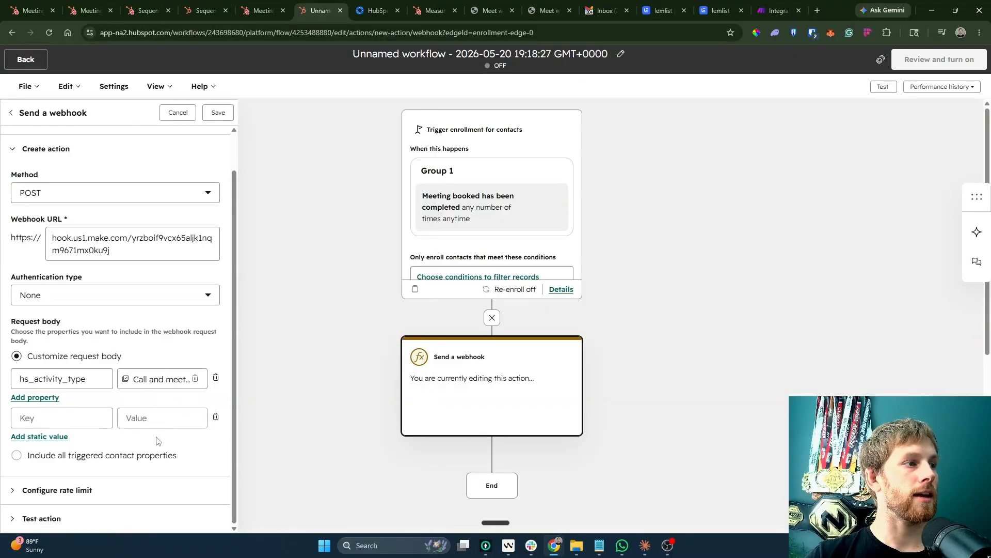
click(62, 436)
click(127, 418)
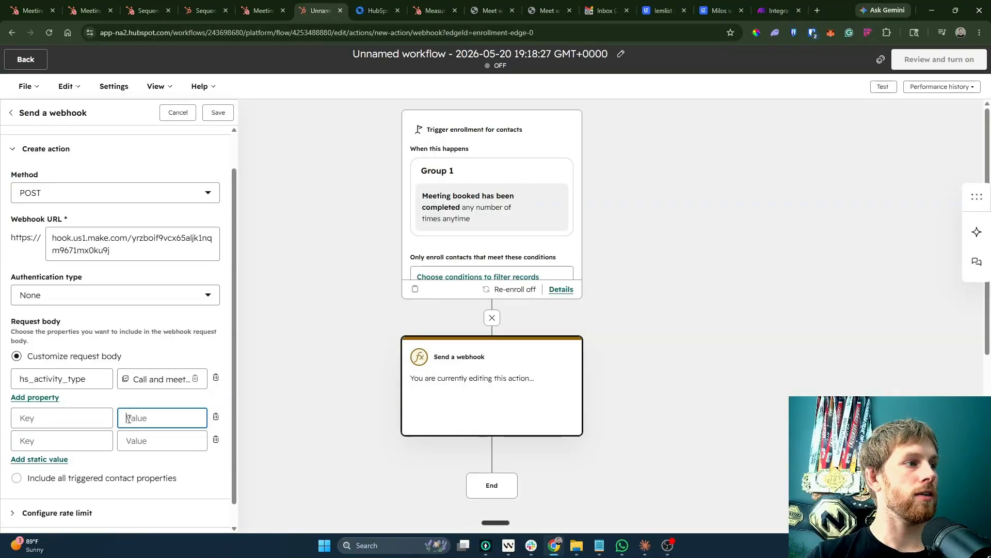
click(41, 401)
click(216, 439)
click(215, 439)
Add the meeting's Form, Meeting title and start and end times to the request body.
click(161, 402)
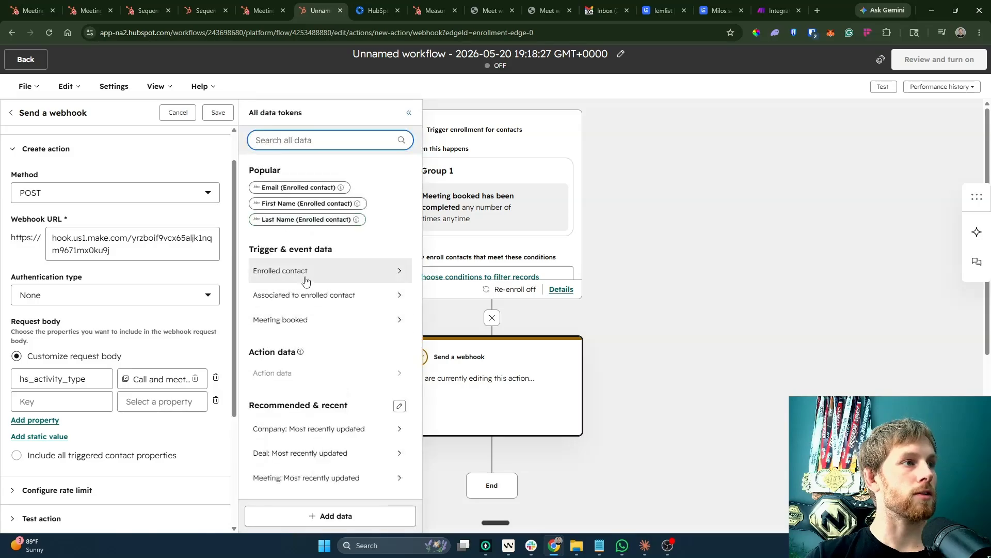
click(305, 321)
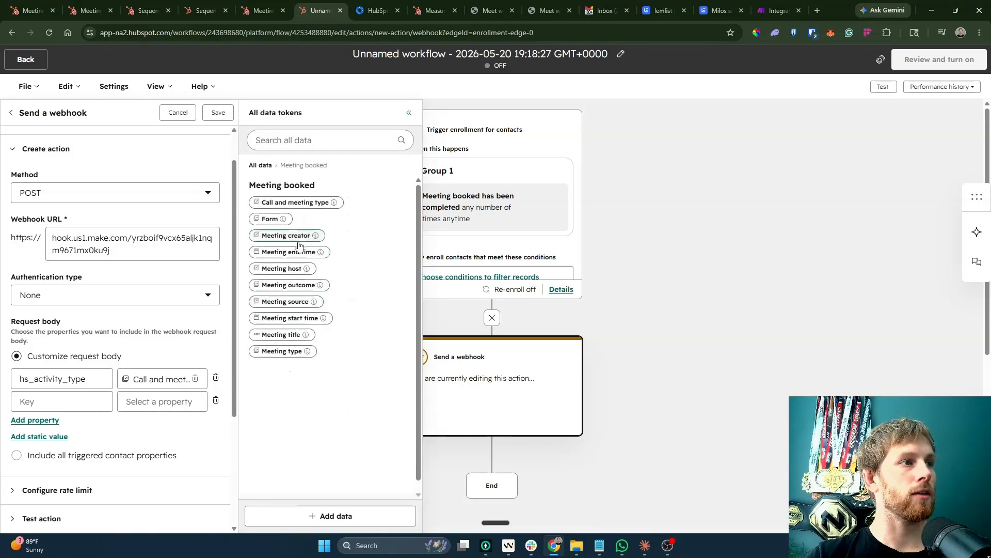
click(270, 219)
click(313, 321)
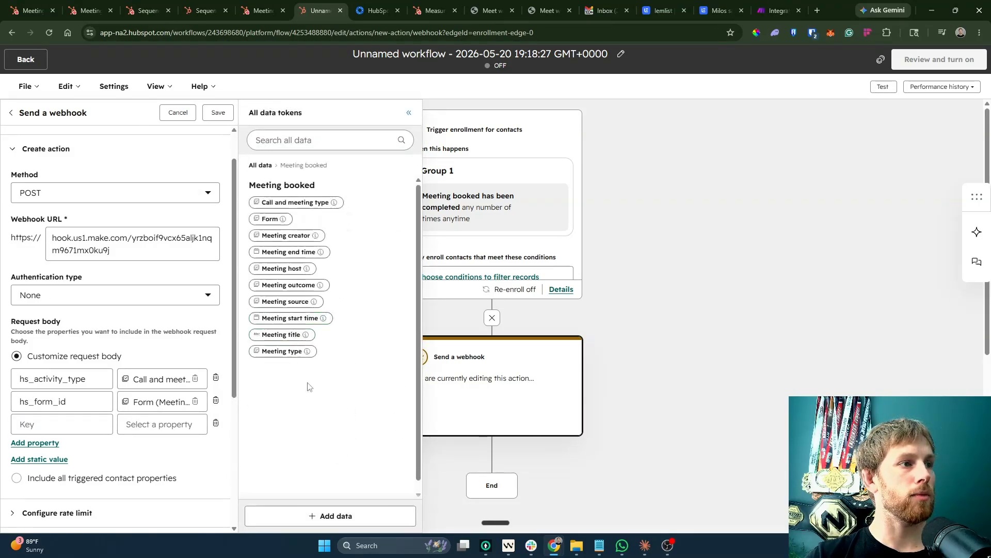
click(283, 334)
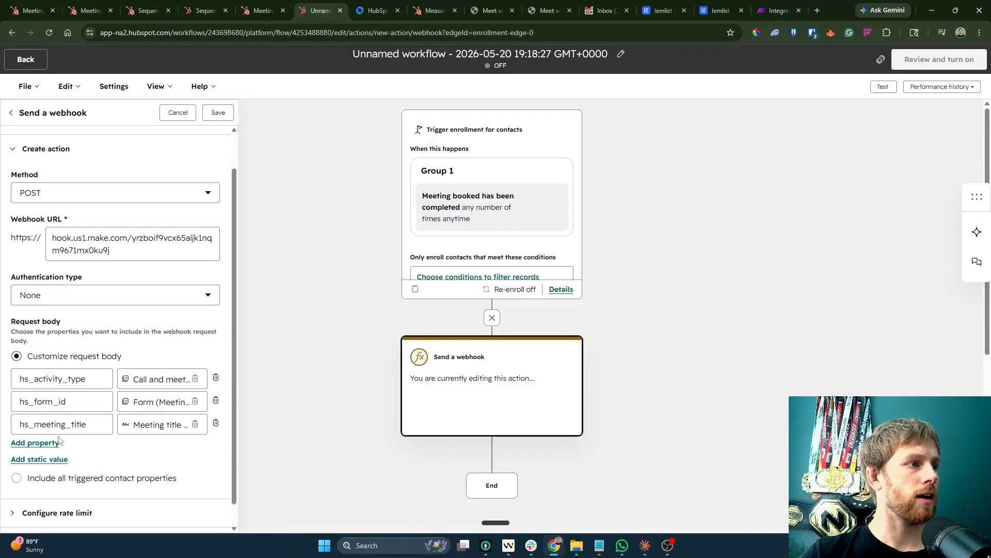
click(58, 445)
click(34, 467)
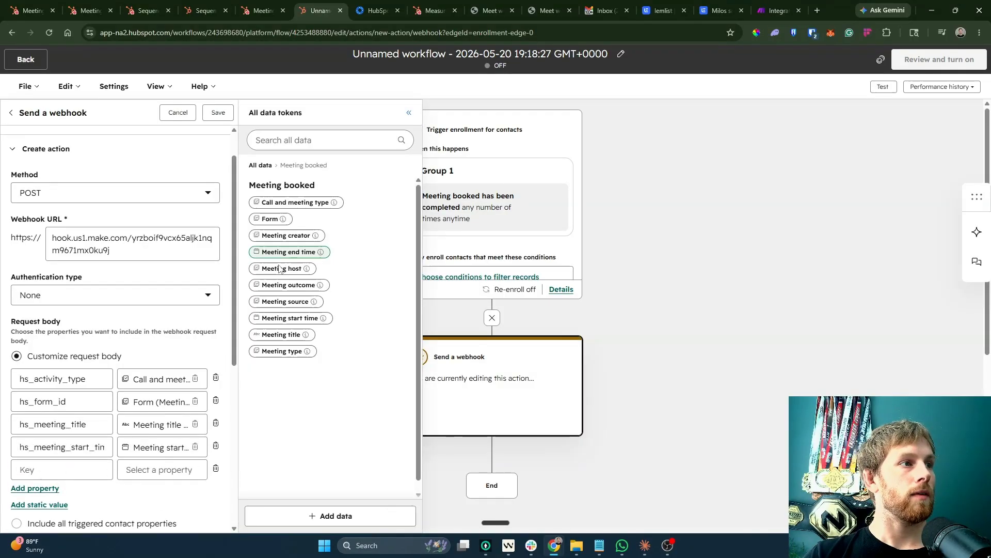
Map the enrolled contact's Email, First Name and Last Name into new request-body rows.
click(46, 487)
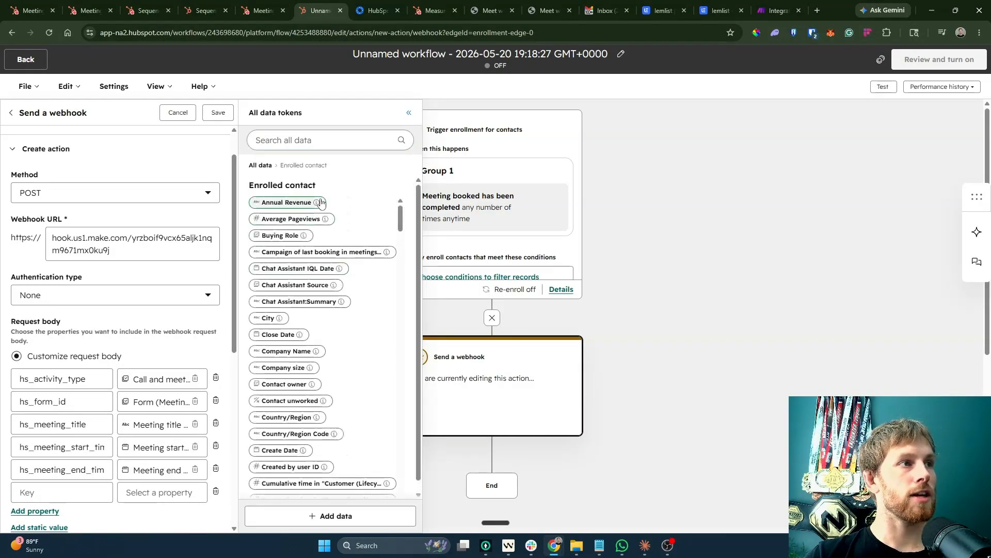
click(336, 143)
text(email)
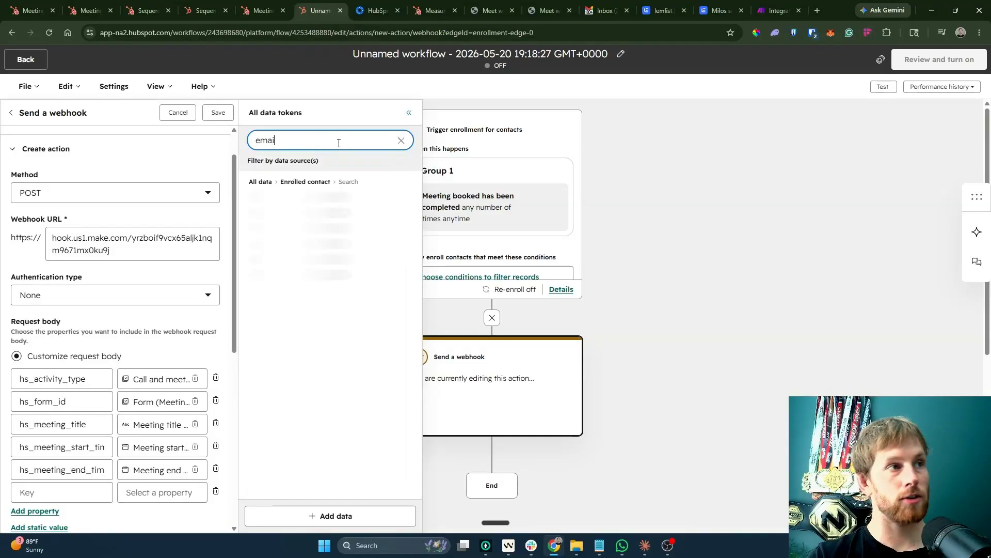
click(271, 229)
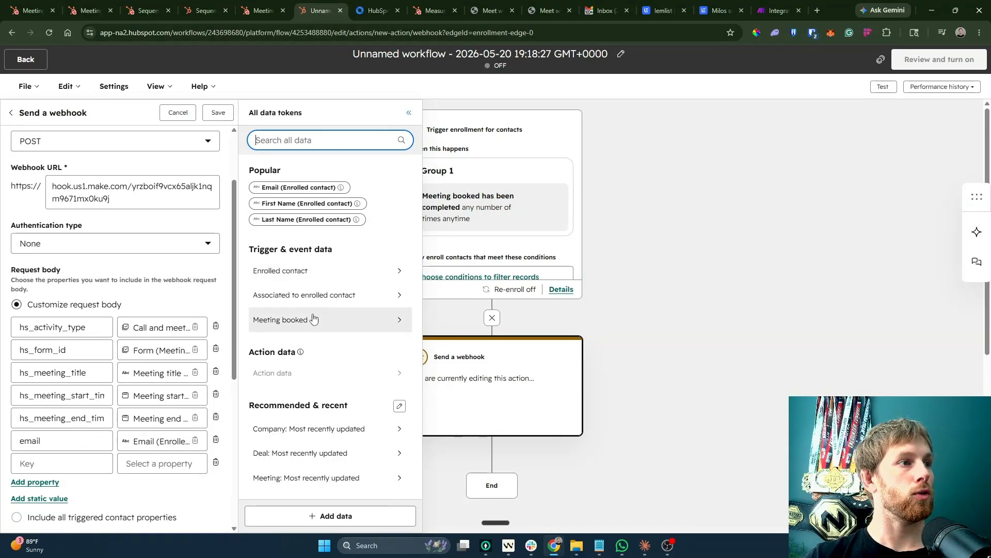
click(309, 273)
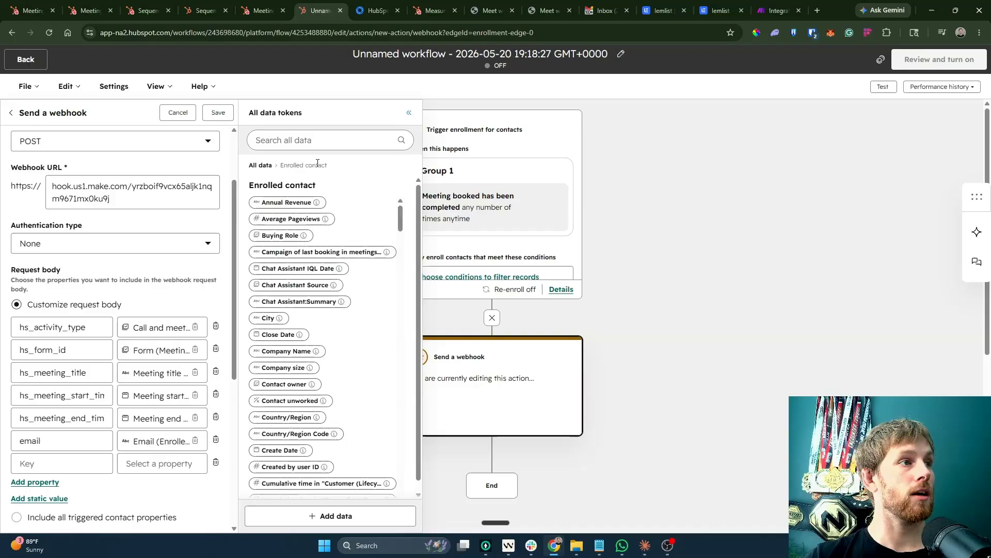
click(337, 143)
text(first)
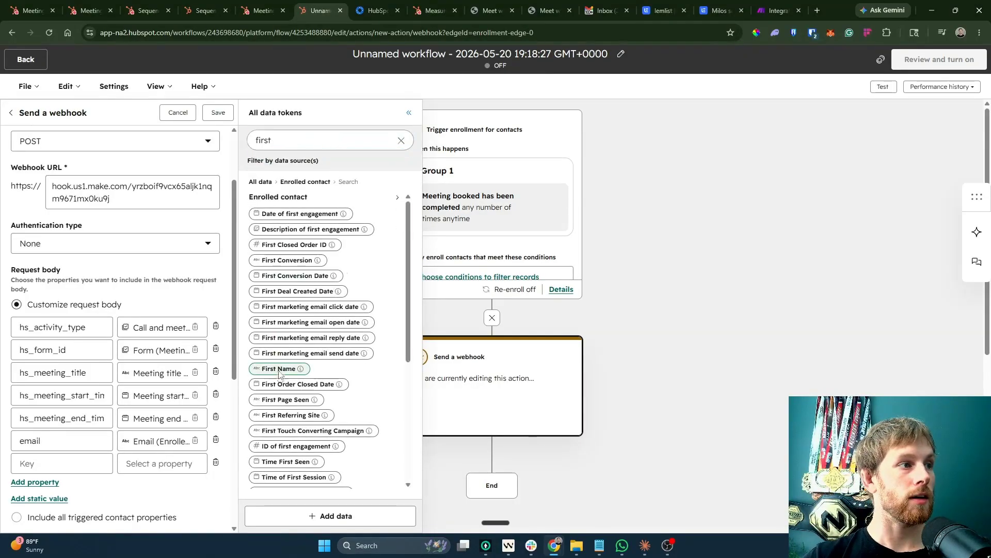
click(310, 428)
click(330, 271)
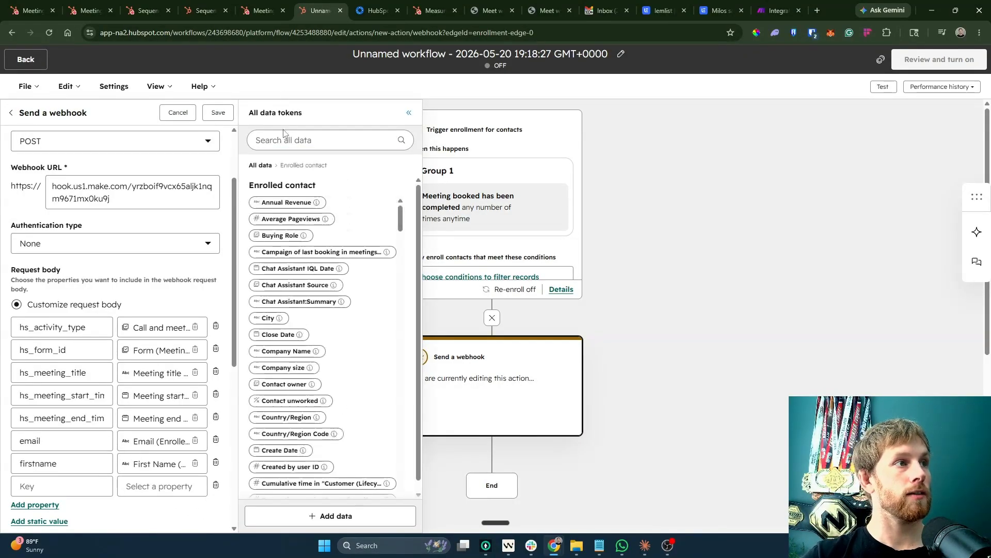
click(259, 149)
text(last name)
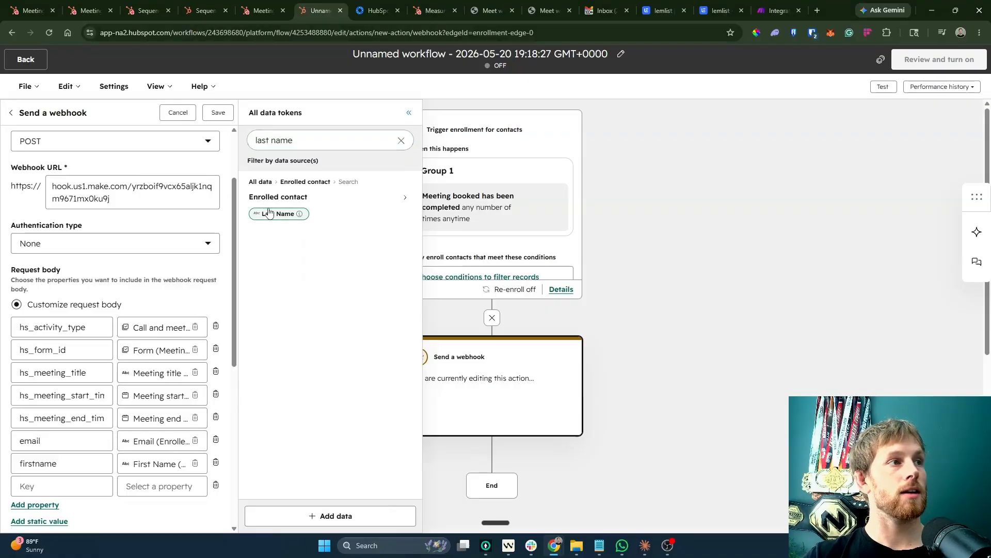
click(263, 213)
scroll(101, 519, down, 2)
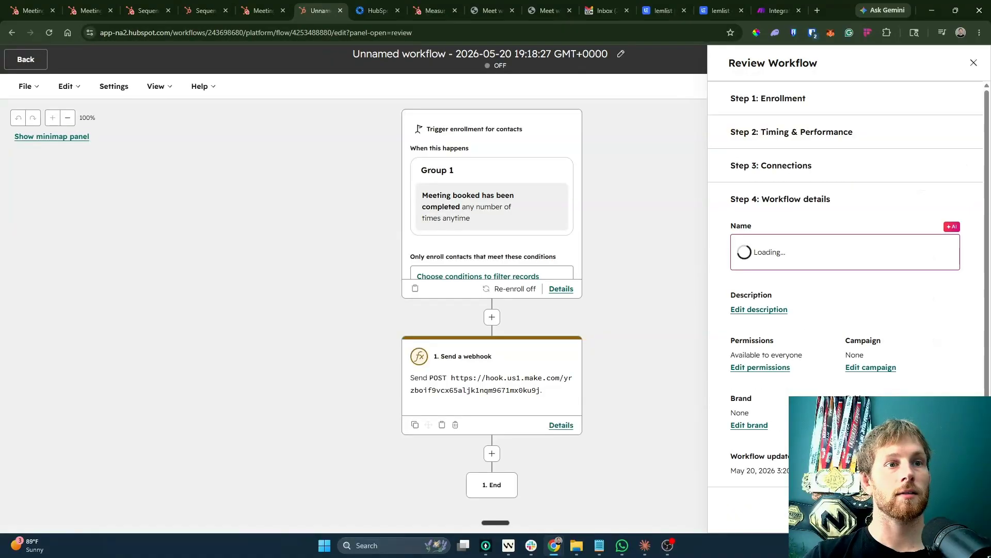
In Make, save the webhook module and scenario, then run it once to await data.
click(788, 6)
click(561, 350)
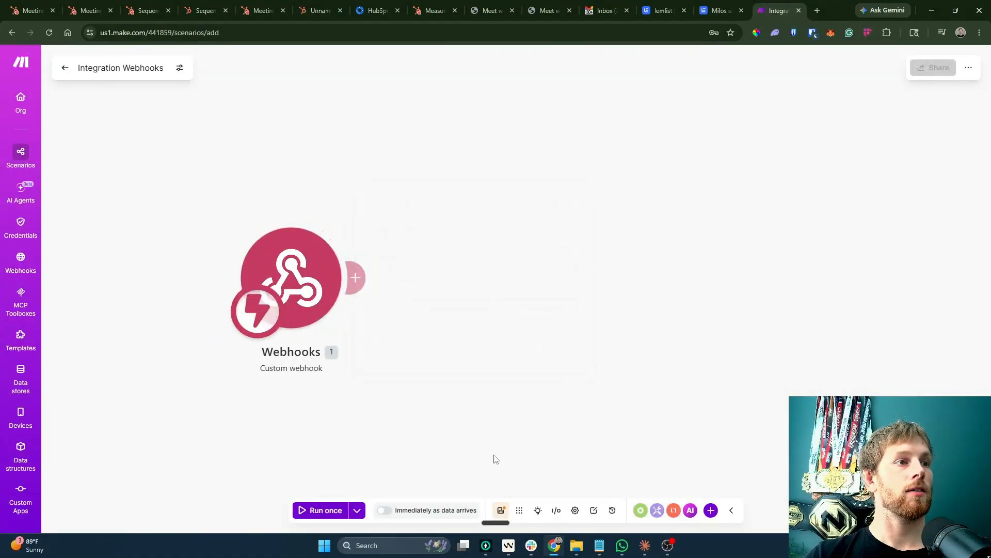
click(500, 510)
click(325, 511)
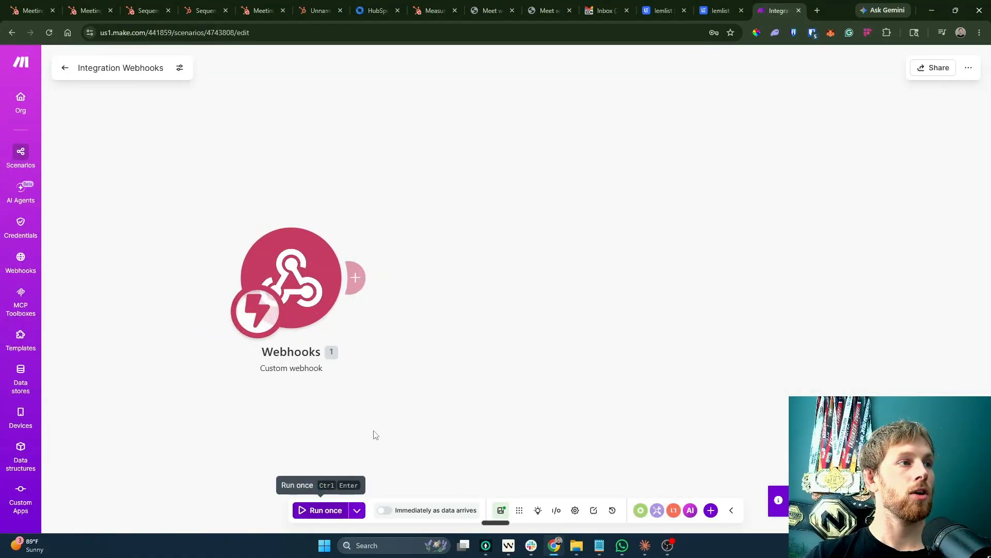
Manually enroll one individually picked test contact into the HubSpot workflow.
click(320, 11)
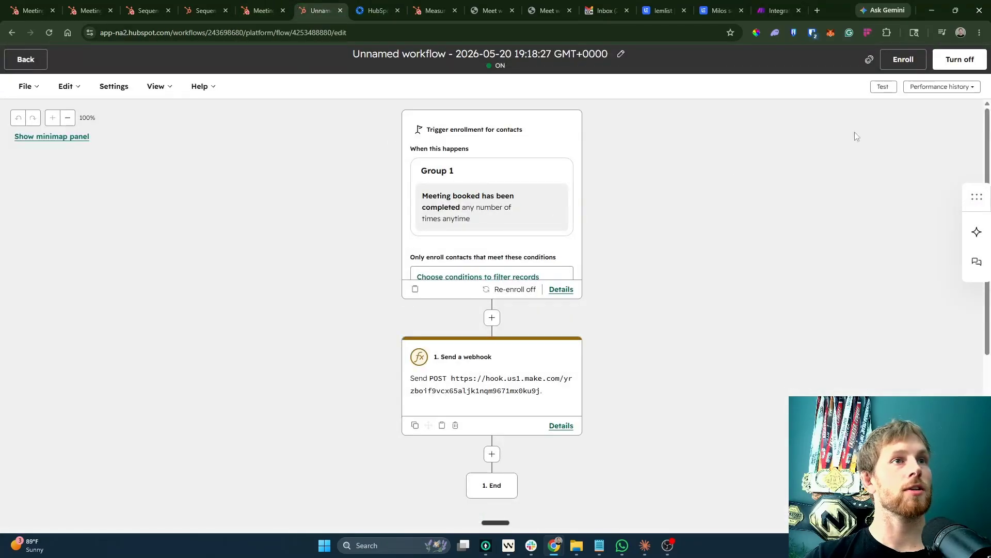
click(903, 61)
click(669, 195)
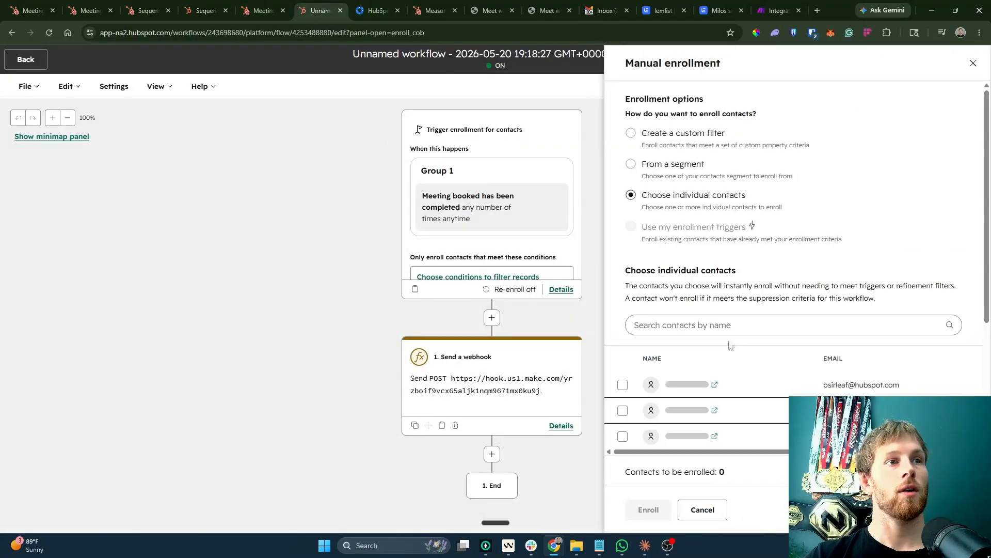
scroll(851, 382, down, 4)
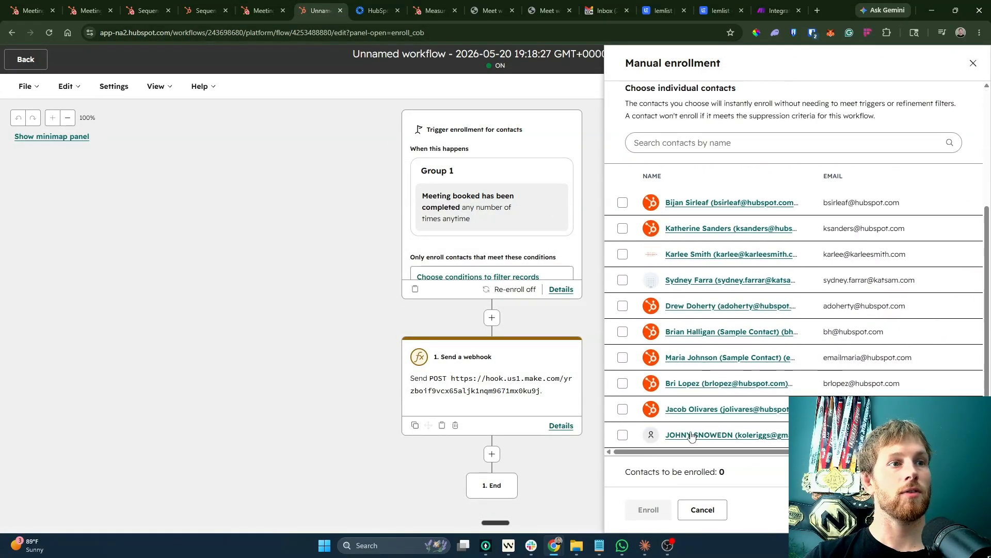
click(622, 436)
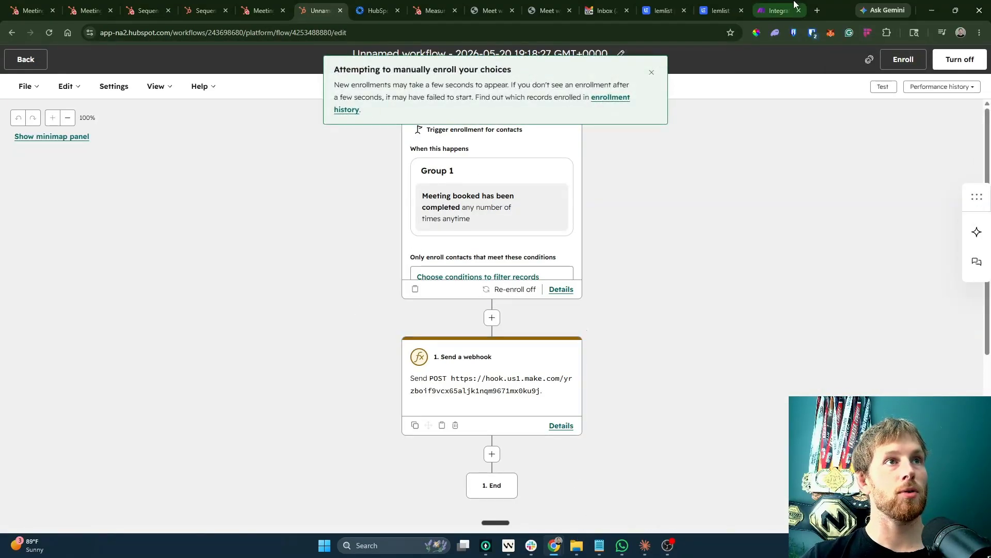
click(777, 10)
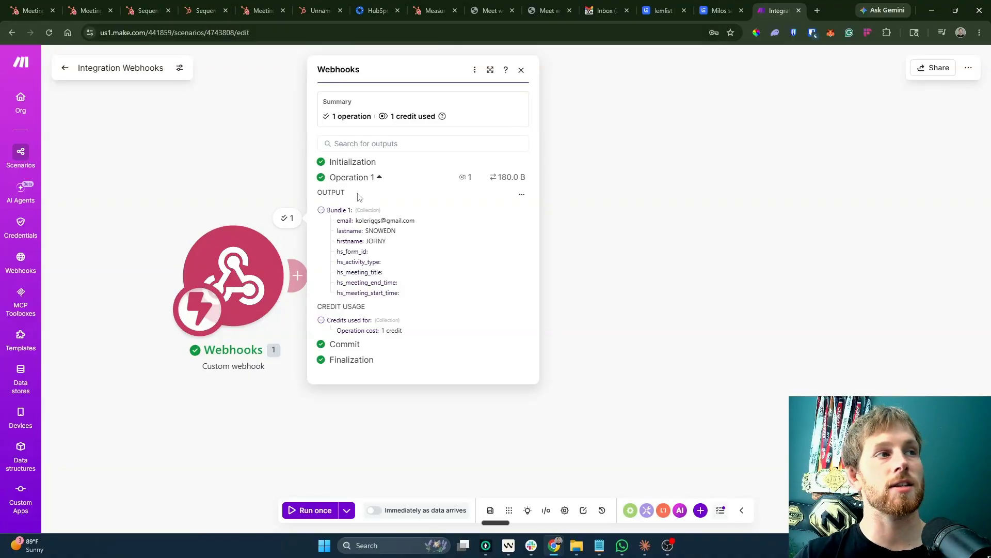
Inspect Bundle 1: empty meeting fields plus the contact's email, first and last name.
mouse_move(338, 251)
mouse_down()
mouse_move(423, 295)
mouse_move(331, 253)
mouse_up()
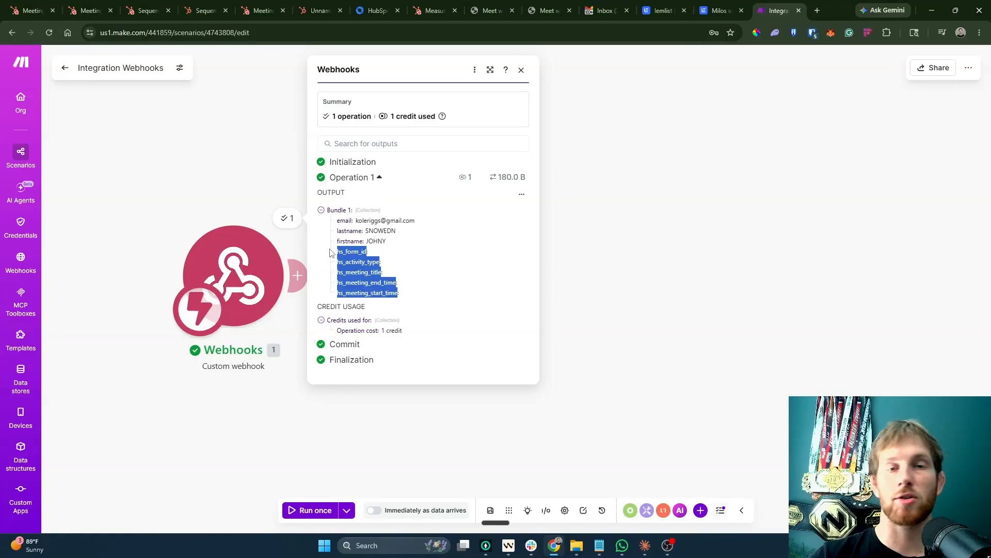
click(351, 293)
drag(340, 218, 407, 257)
click(540, 340)
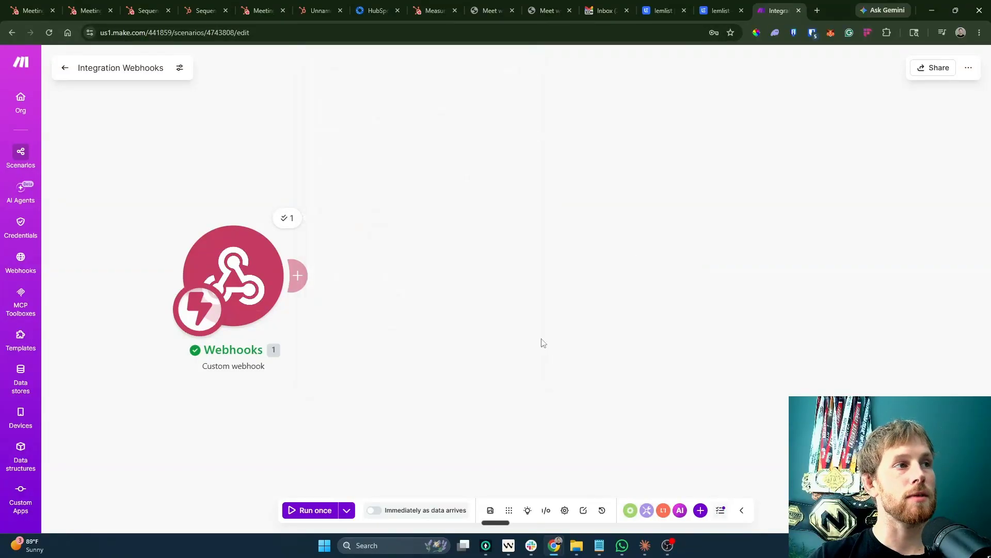
Add a lemlist module after the webhook, then delete the unwanted module.
click(298, 276)
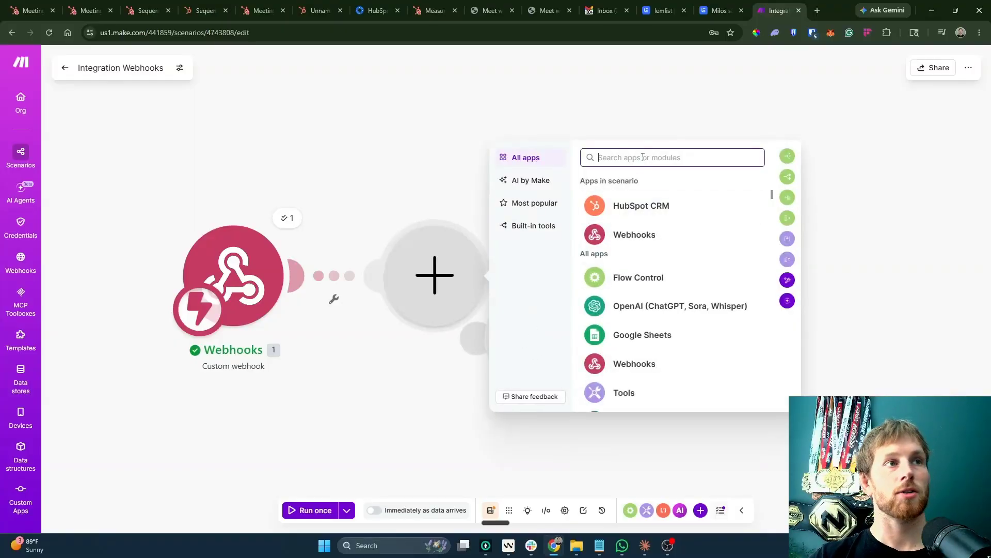
text(lem)
click(626, 305)
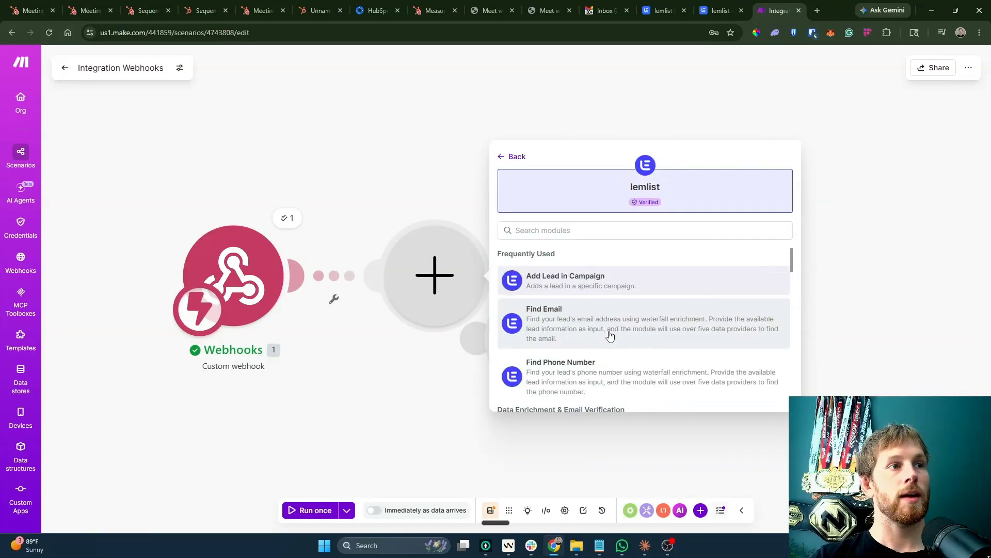
click(608, 332)
right_click(531, 354)
click(564, 383)
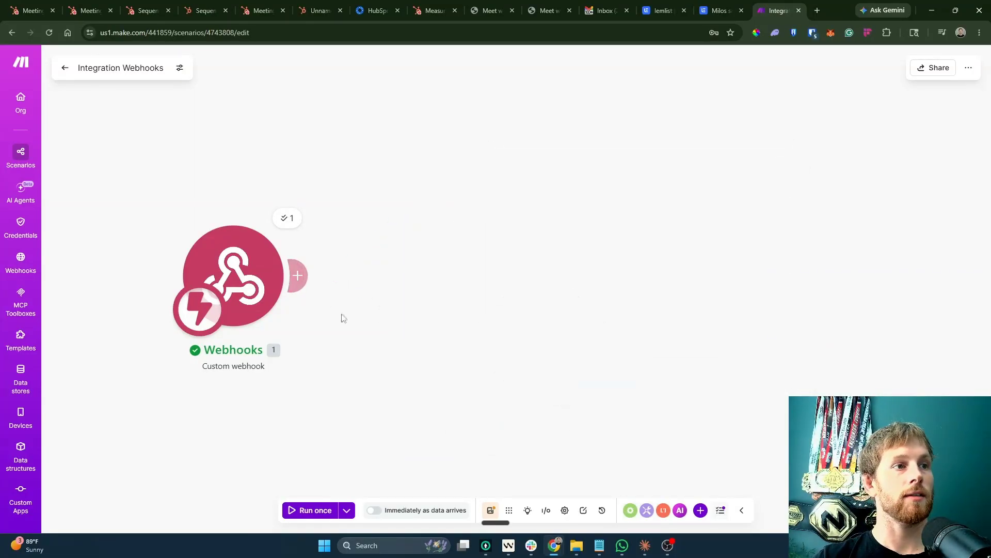
Add lemlist's Add Lead in Campaign module after the webhook, leaving its connection for later.
click(297, 276)
scroll(651, 267, down, 6)
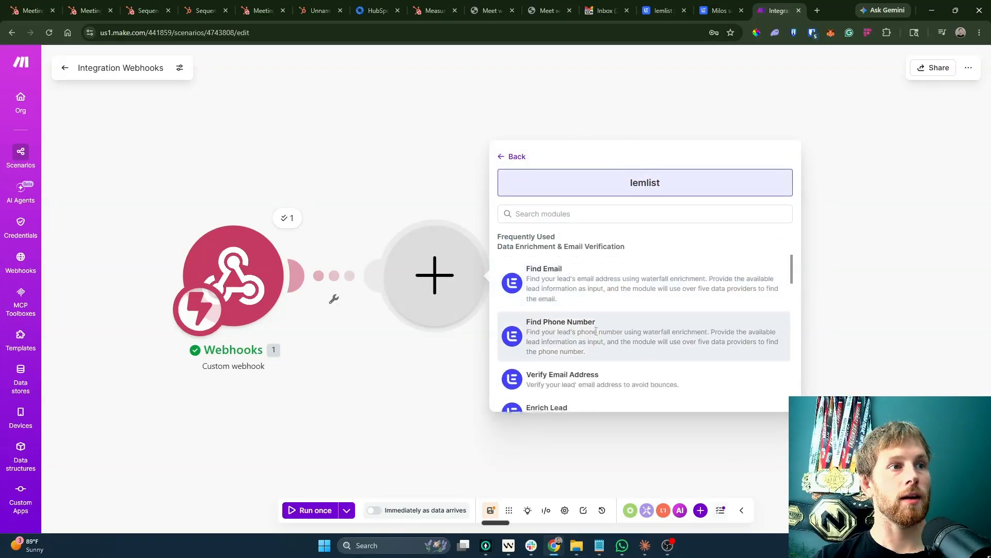
scroll(637, 339, down, 2)
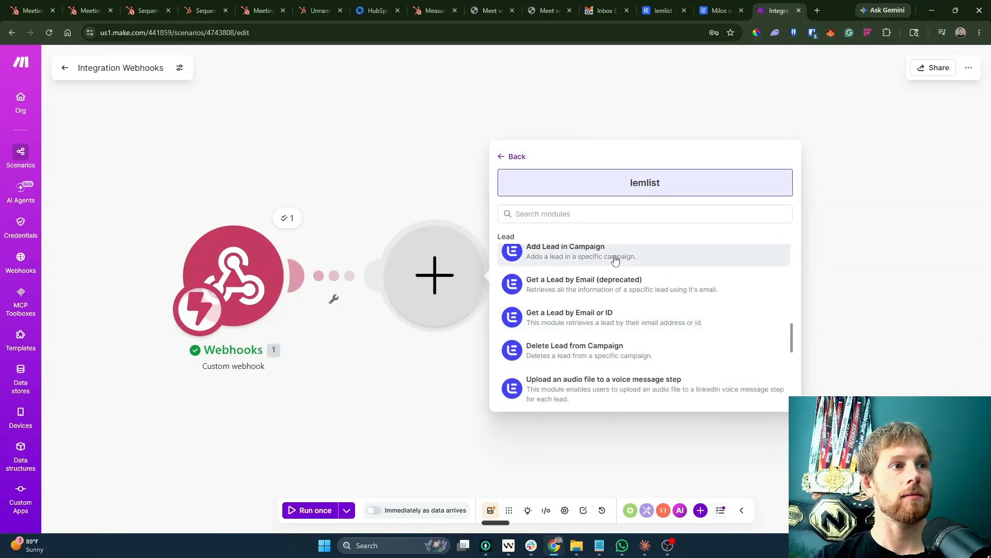
click(615, 260)
click(630, 267)
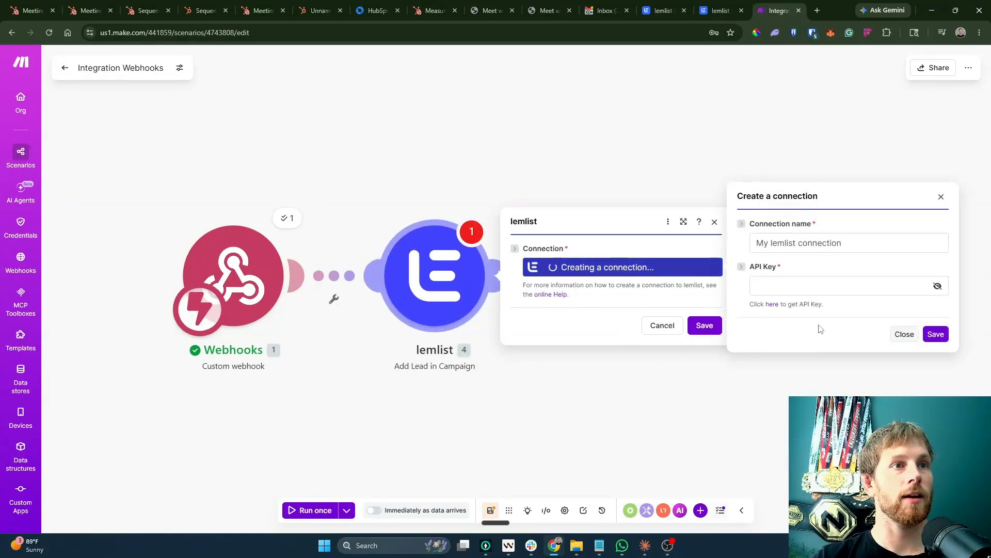
click(819, 284)
click(651, 325)
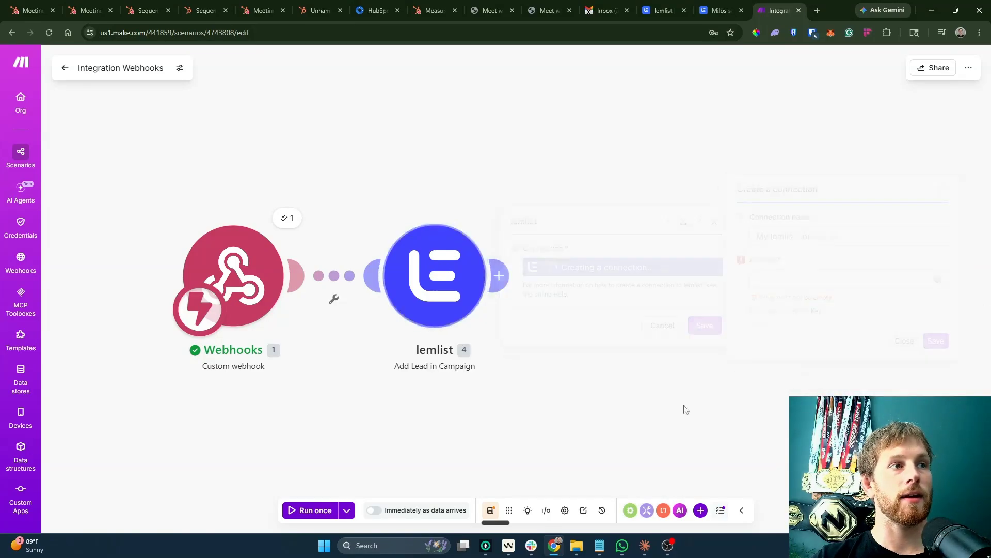
click(455, 283)
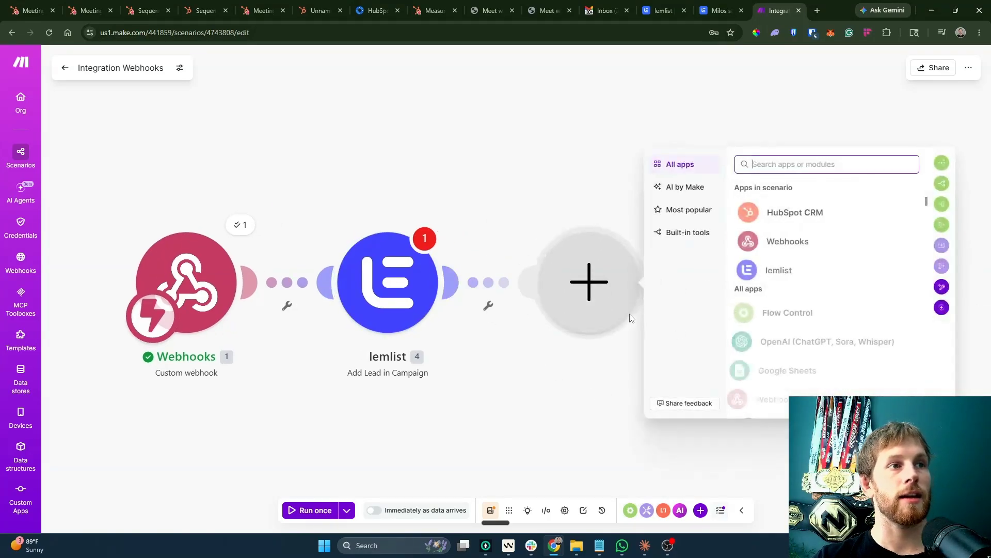
click(753, 274)
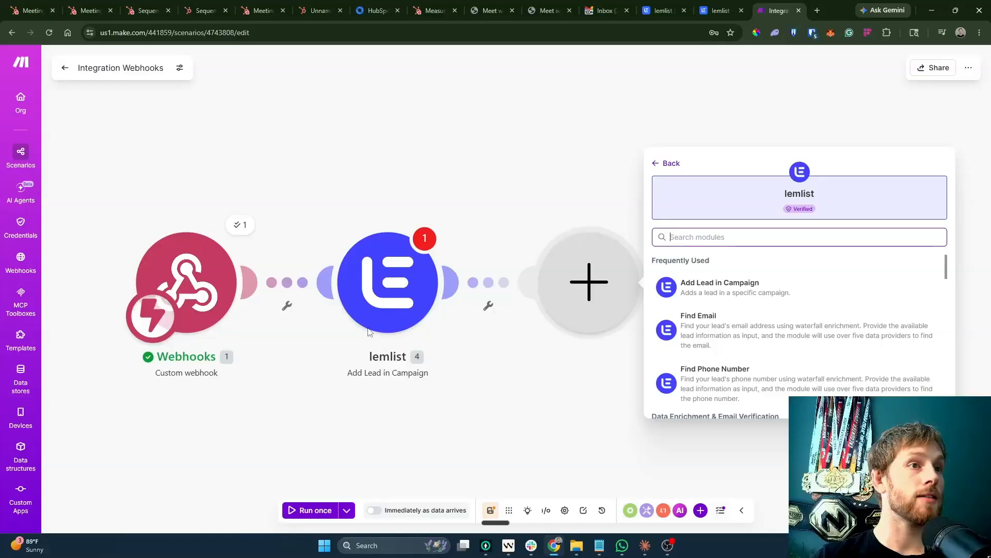
click(492, 397)
Insert a lemlist Enrich Lead module between the webhook and Add Lead, starting a new connection.
click(386, 306)
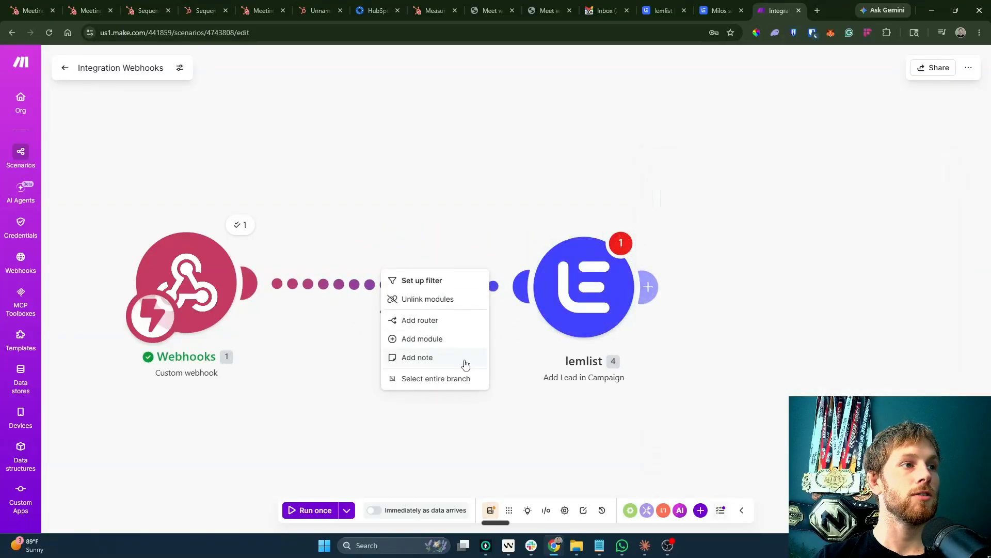
click(461, 347)
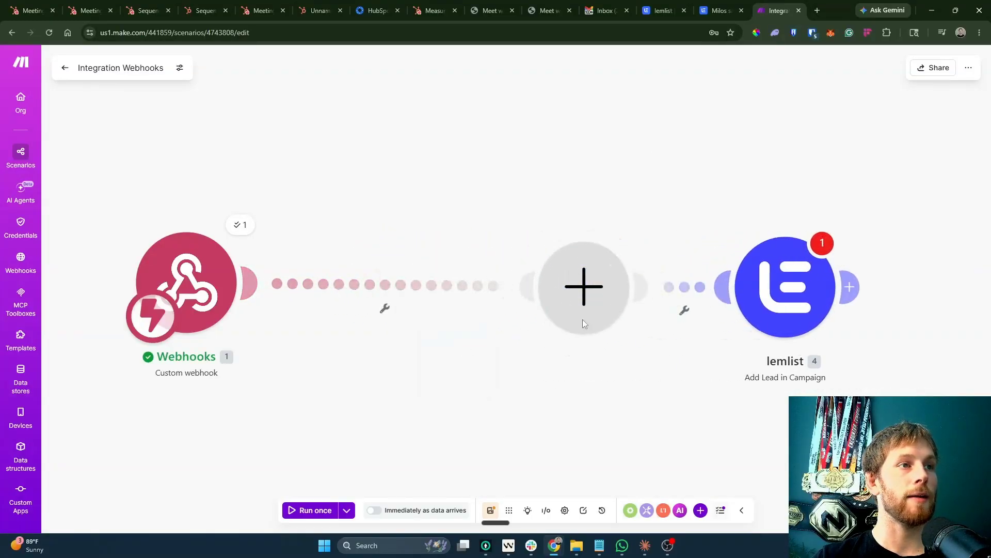
click(624, 269)
scroll(608, 326, down, 4)
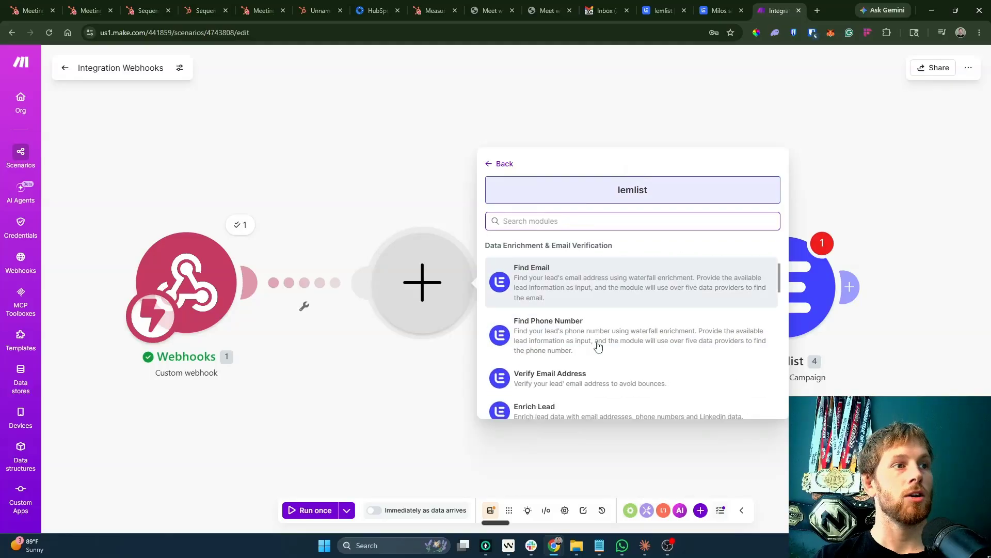
click(599, 353)
click(609, 274)
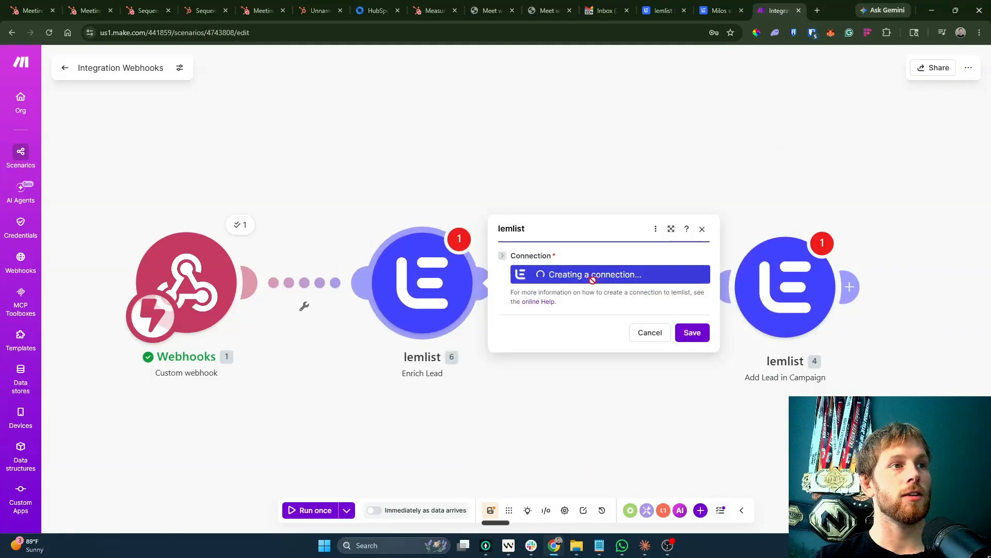
click(816, 292)
In the lemlist campaign, browse the add-step options: condition types and LinkedIn engagement actions.
click(721, 11)
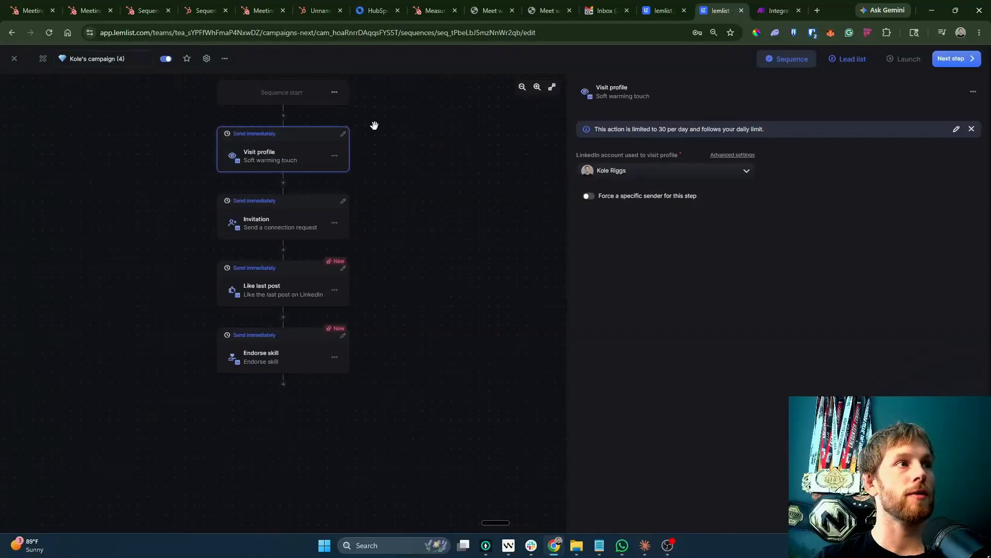
click(284, 117)
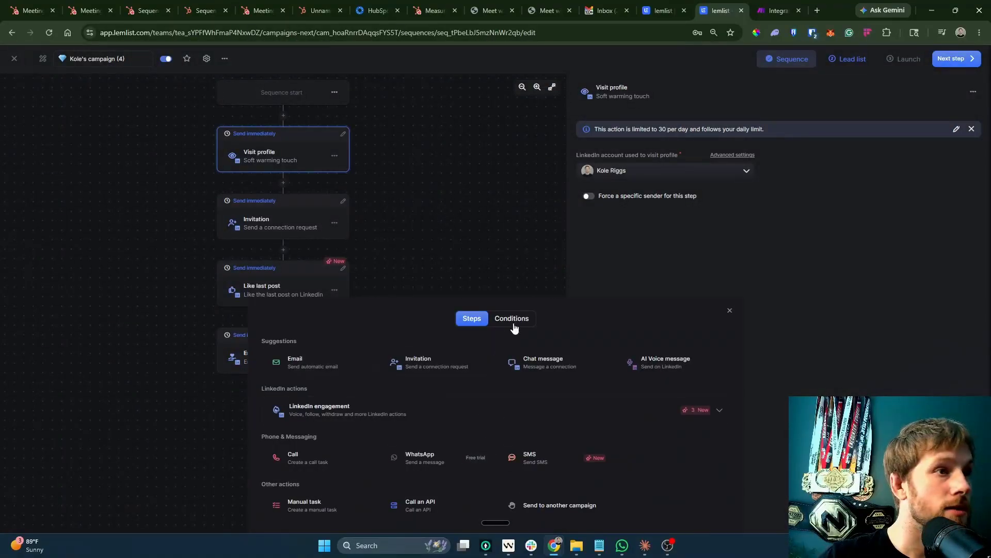
click(514, 321)
click(463, 321)
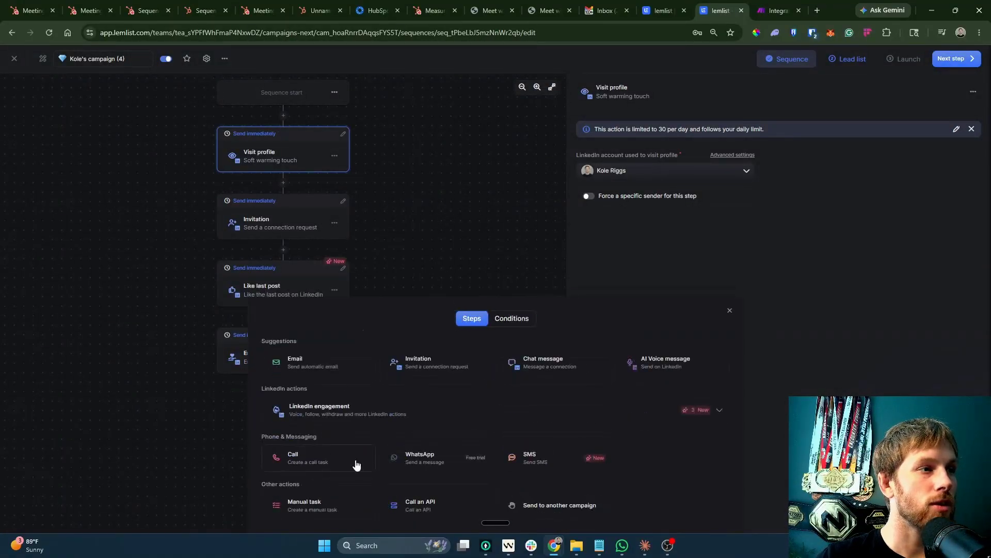
click(656, 413)
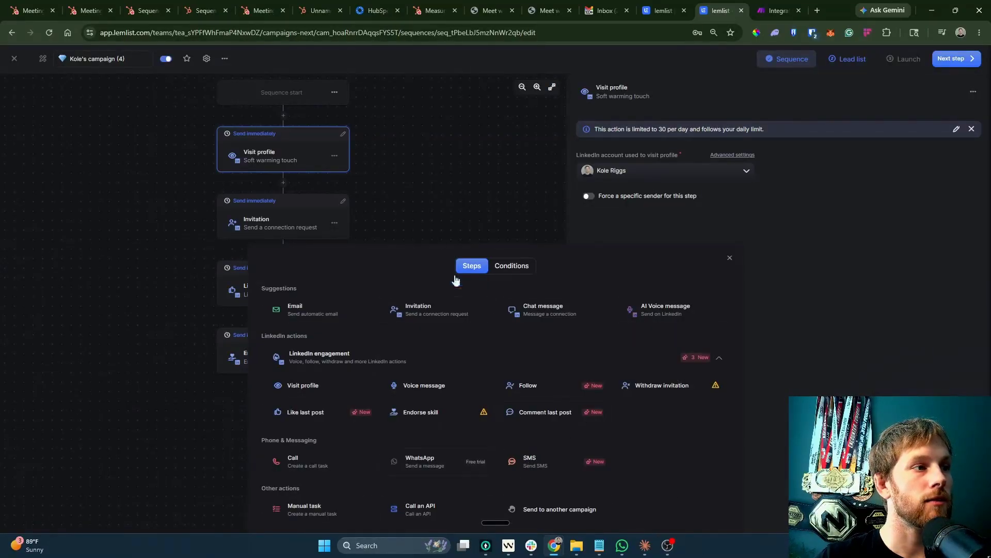
Close lemlist's add-step options and check Make's still-empty API key field.
click(456, 117)
click(777, 10)
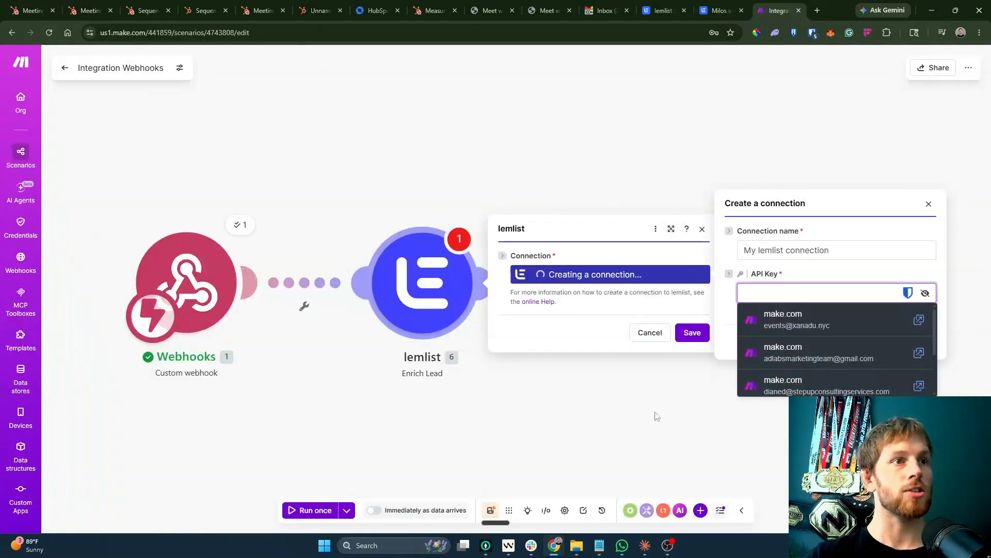
click(790, 287)
key(ctrl+shift+Tab)
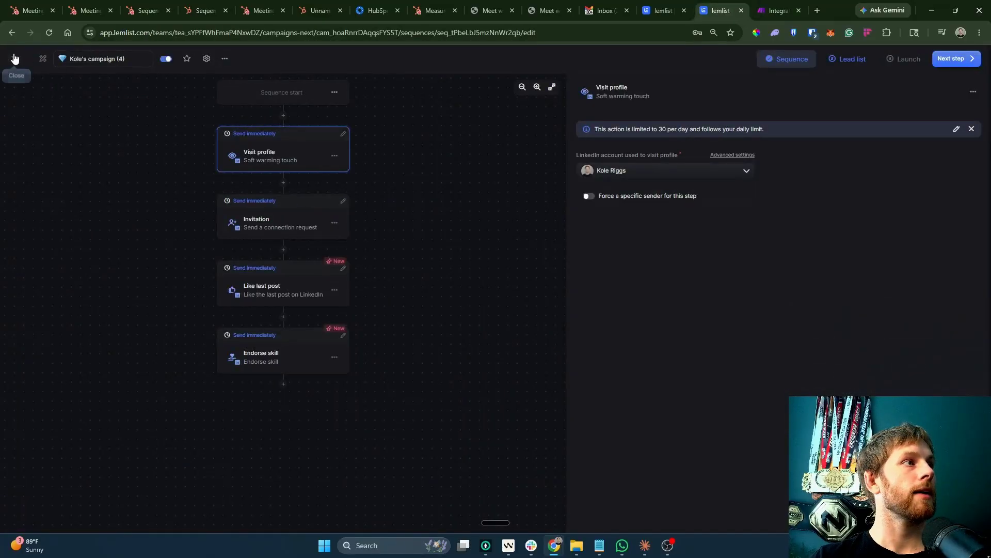
Generate a lemlist API key named test under Settings > Integrations > API & Webhooks.
click(15, 59)
click(50, 518)
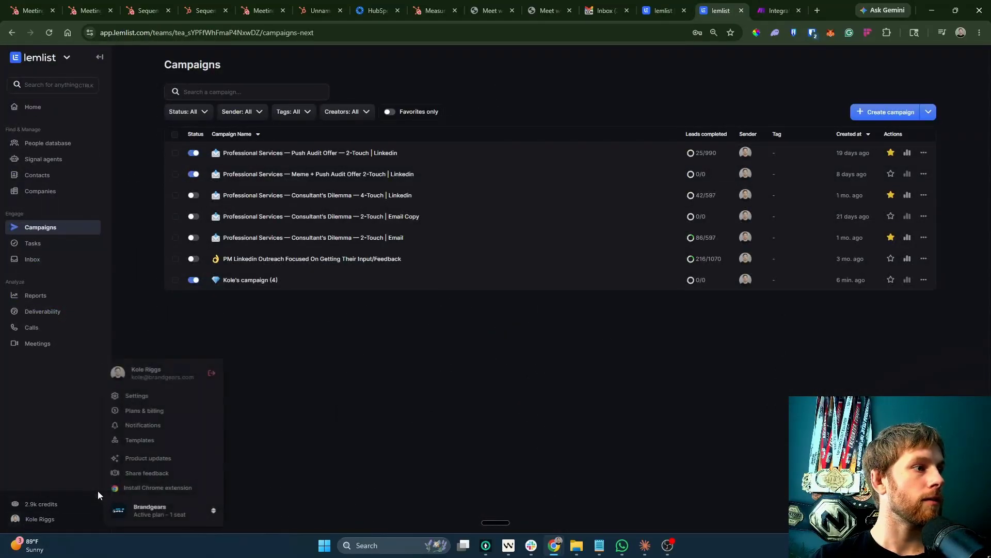
click(136, 396)
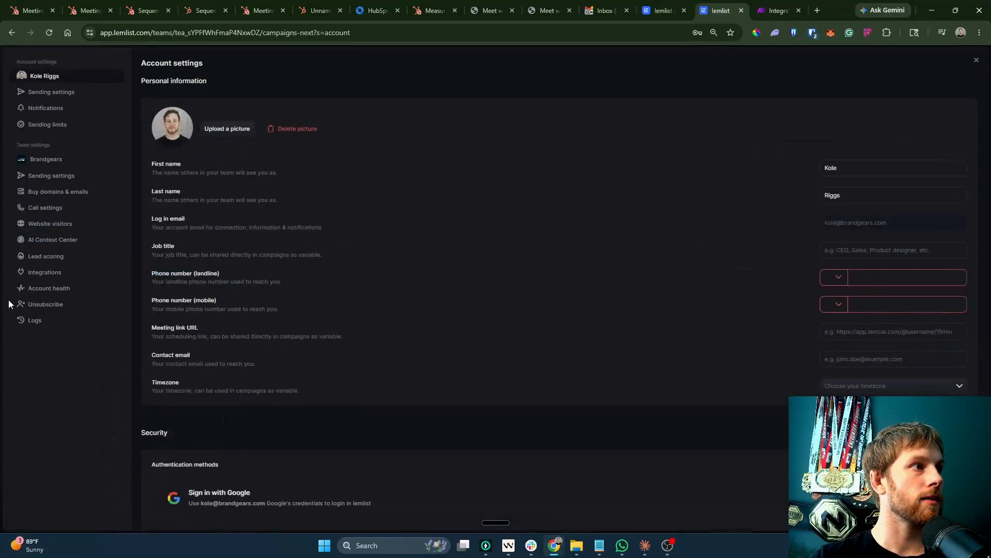
click(44, 273)
click(255, 87)
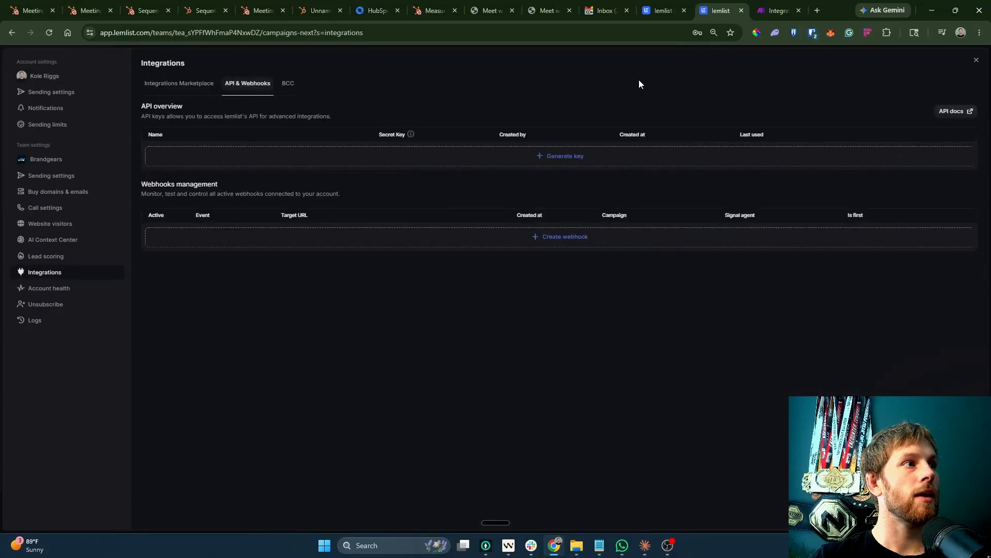
click(475, 162)
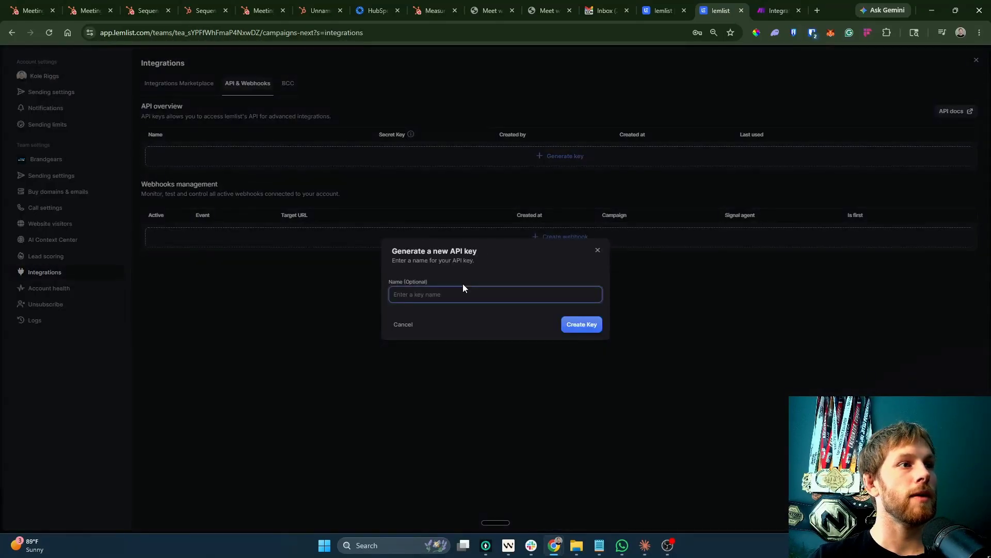
text(test)
click(590, 318)
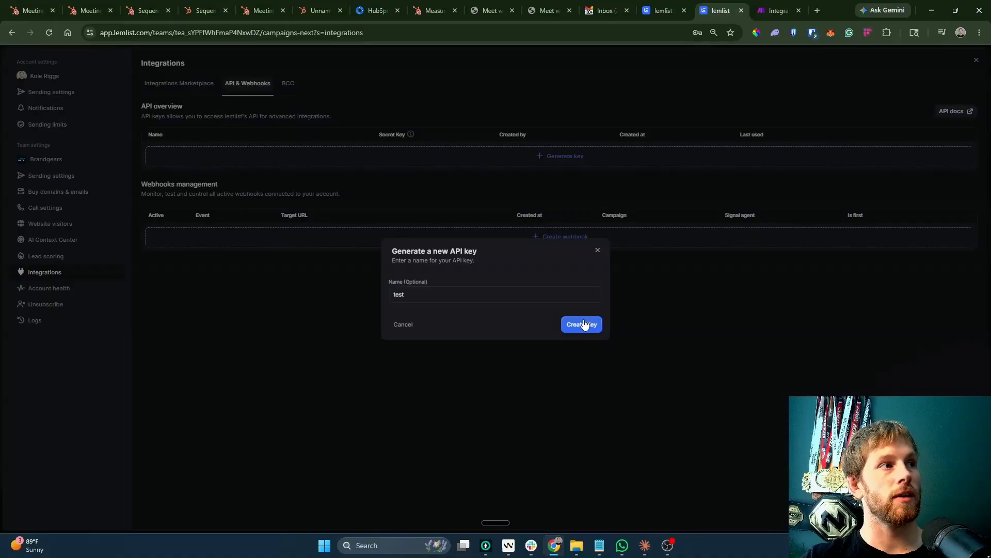
click(585, 324)
Paste the new API key into Make and save the lemlist connection.
click(777, 10)
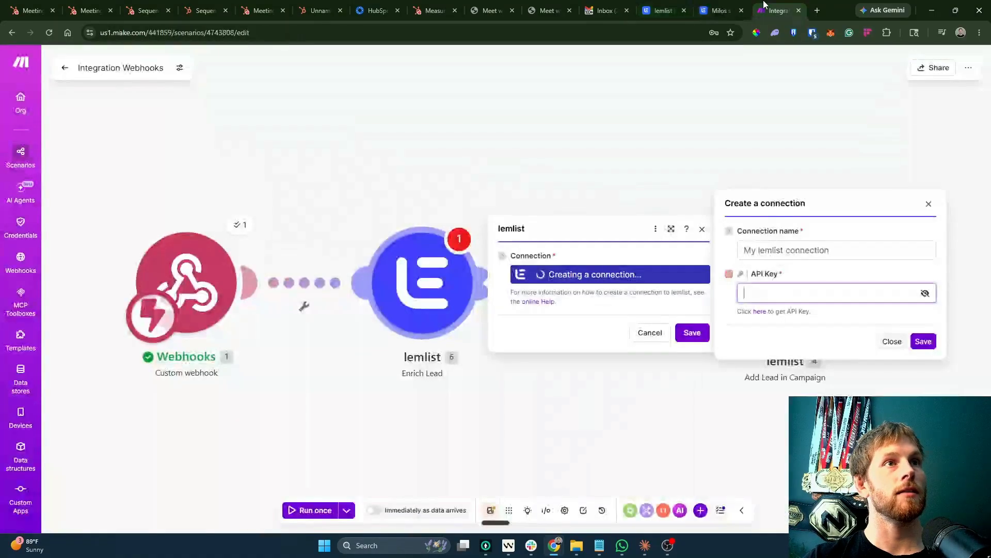
click(815, 293)
key(ctrl+v)
click(923, 342)
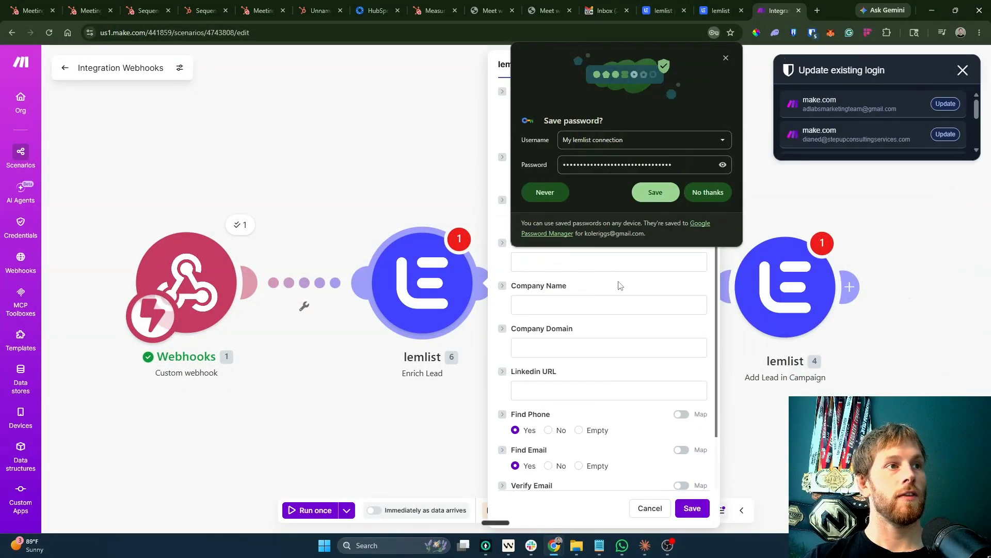
click(655, 192)
click(962, 70)
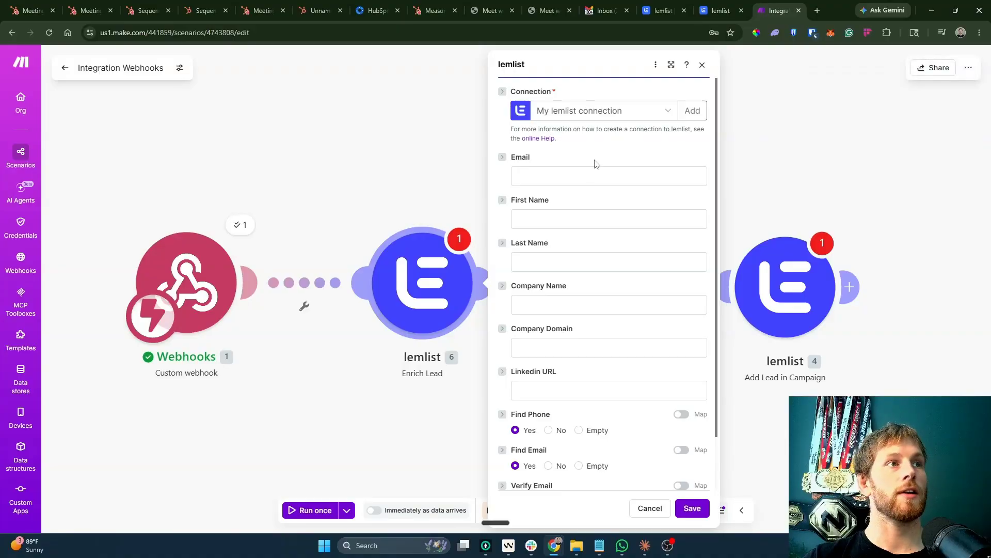
Map webhook email, firstname and lastname, set company Brandgears and domain brandgears.com, then save.
click(574, 176)
click(575, 216)
click(743, 242)
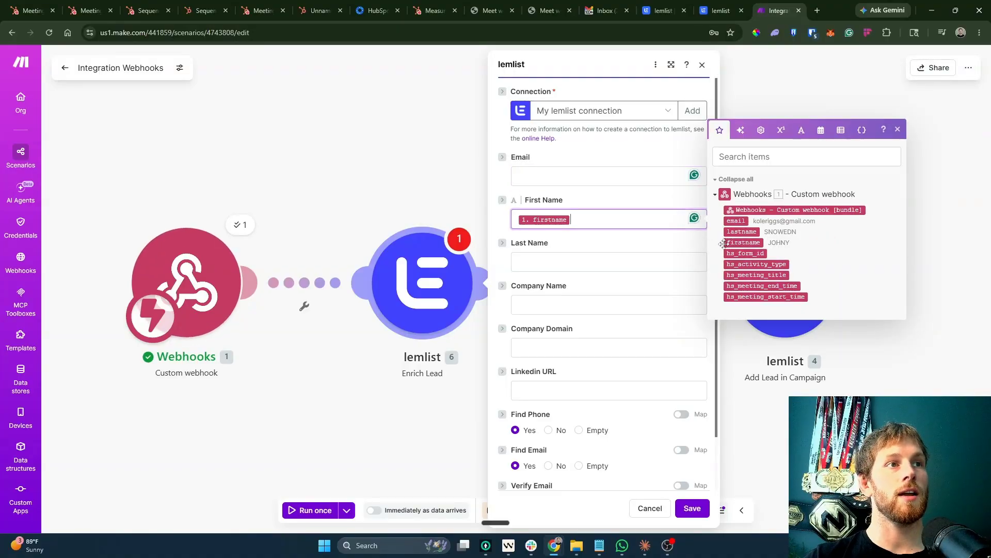
drag(742, 230, 594, 262)
click(735, 178)
click(626, 305)
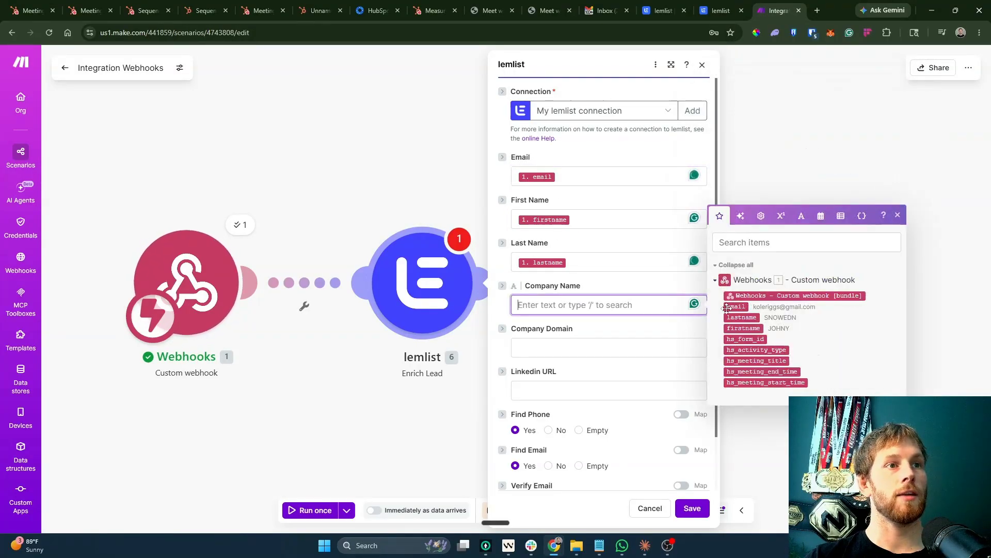
text(Brandgears)
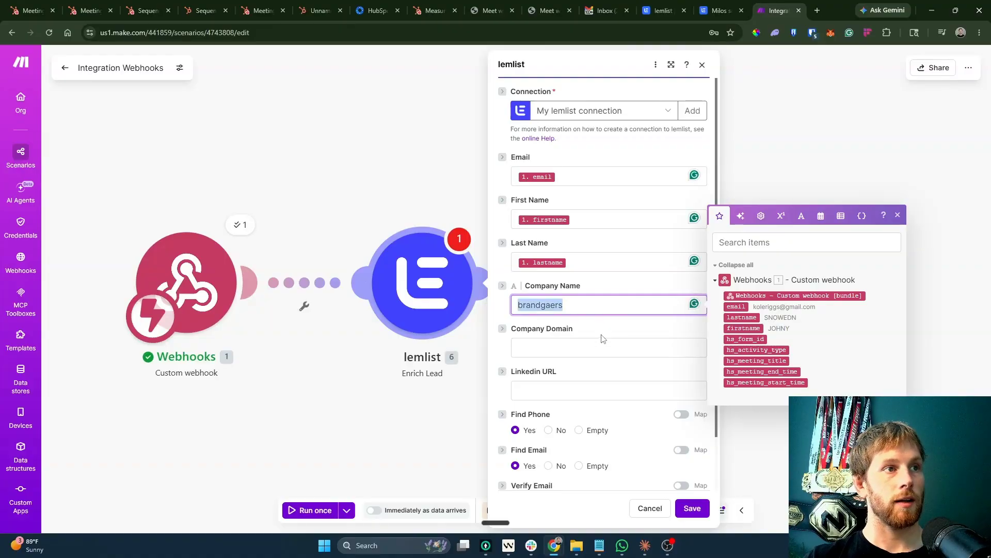
key(Tab)
text(brandgears,ci)
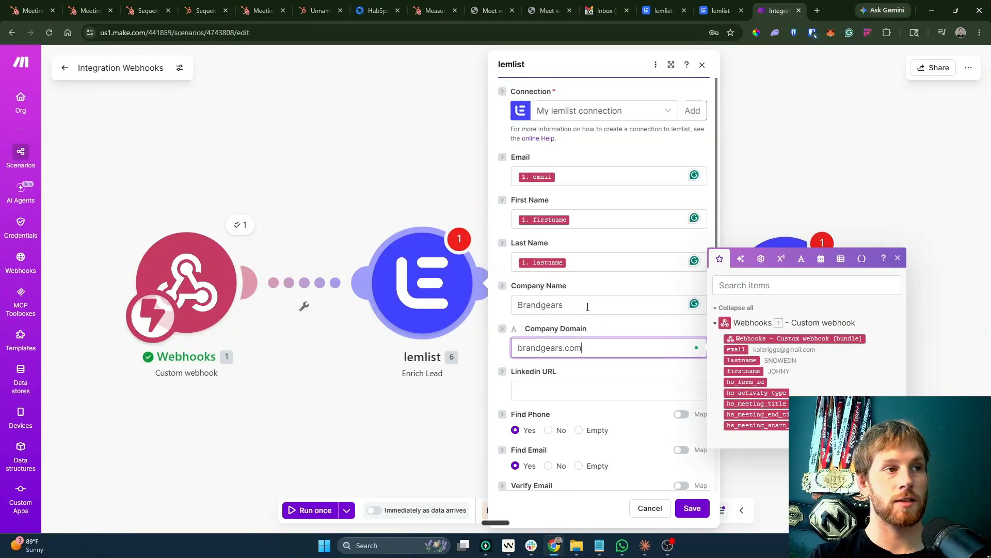
click(605, 386)
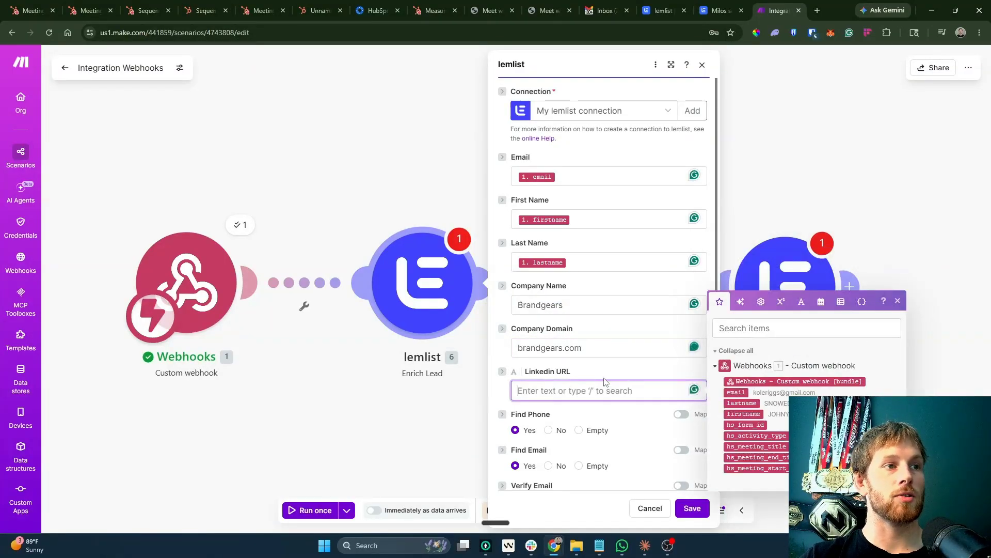
click(692, 508)
Run the Enrich Lead module alone using saved sample contact details.
right_click(390, 285)
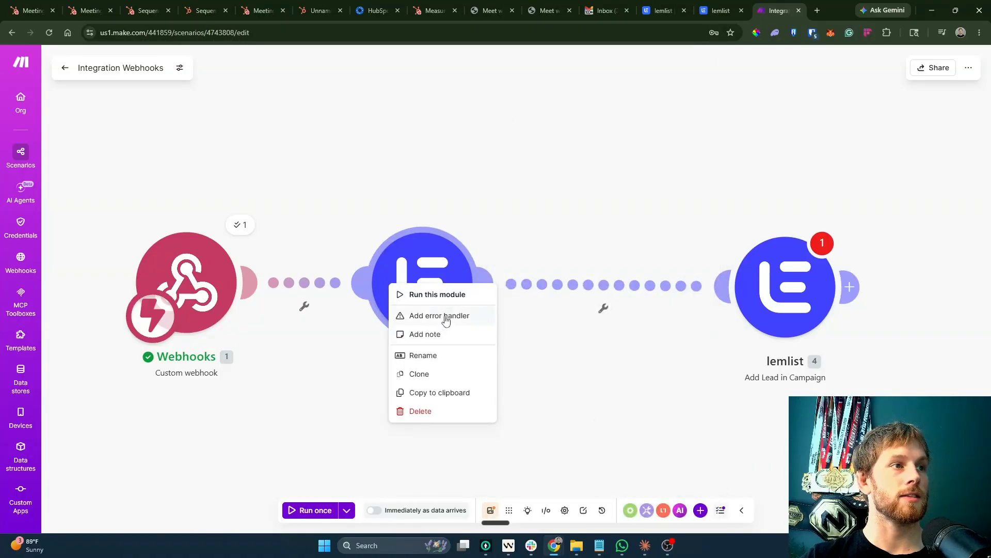
click(437, 294)
click(574, 313)
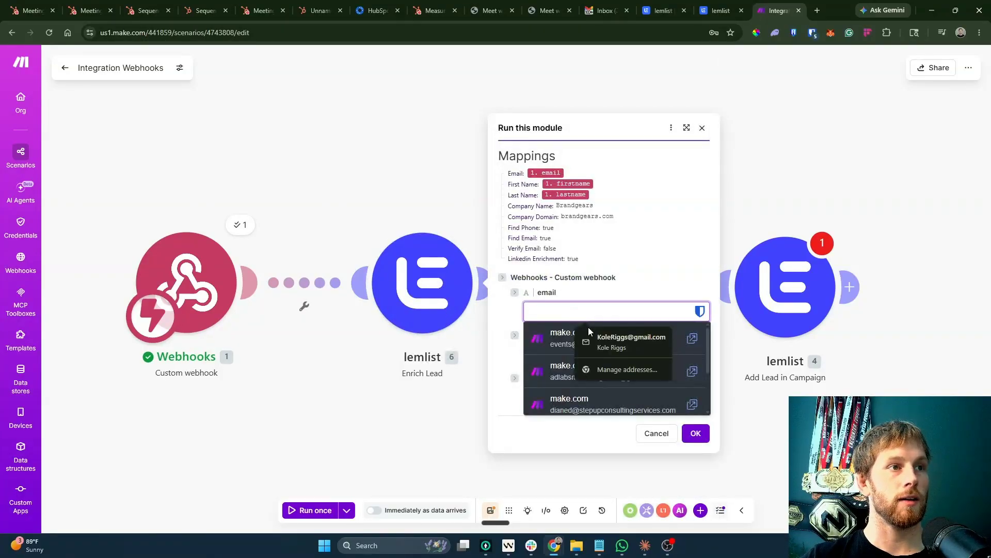
click(599, 337)
click(602, 353)
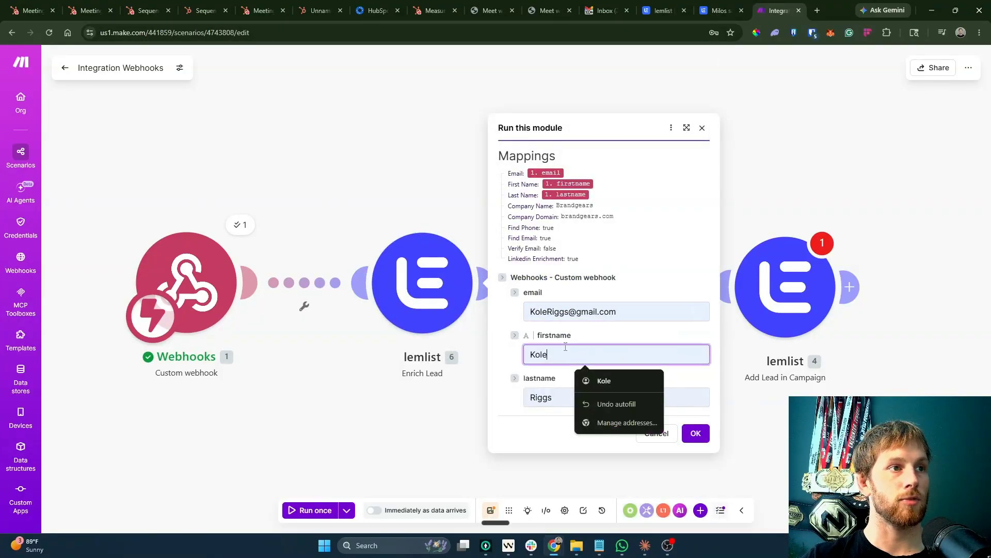
click(694, 431)
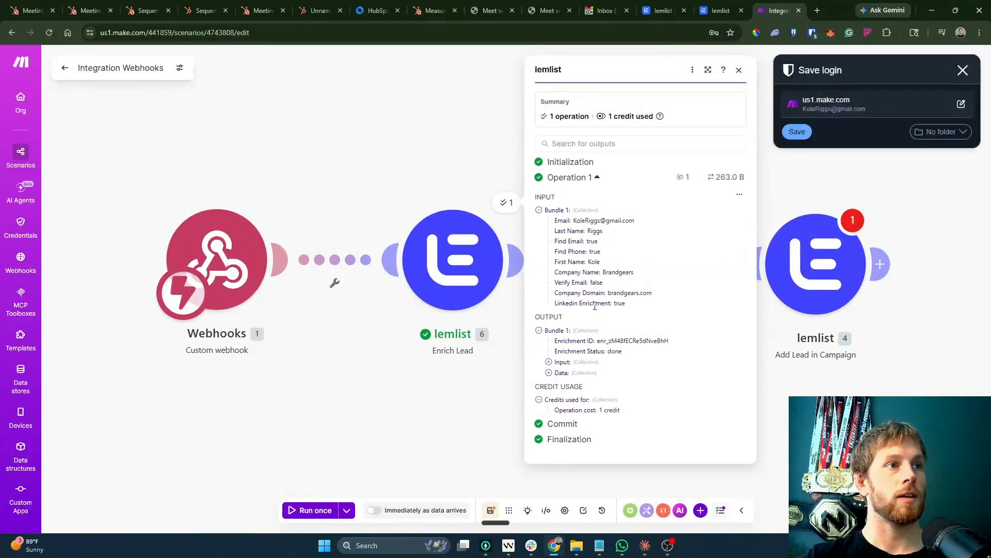
Inspect the output bundles: input values, enrichment data, LinkedIn, phone and email results.
drag(626, 305, 538, 241)
click(549, 362)
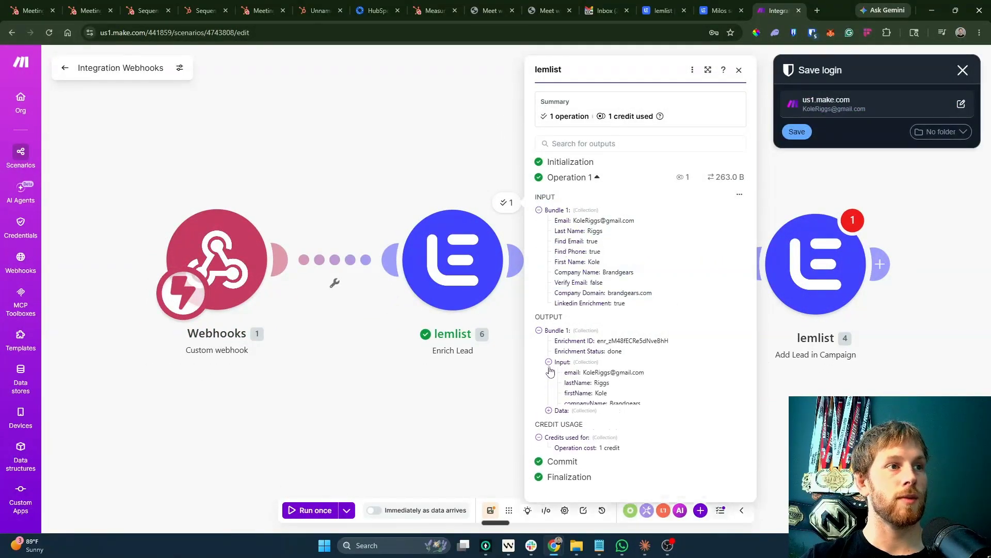
click(549, 362)
click(548, 372)
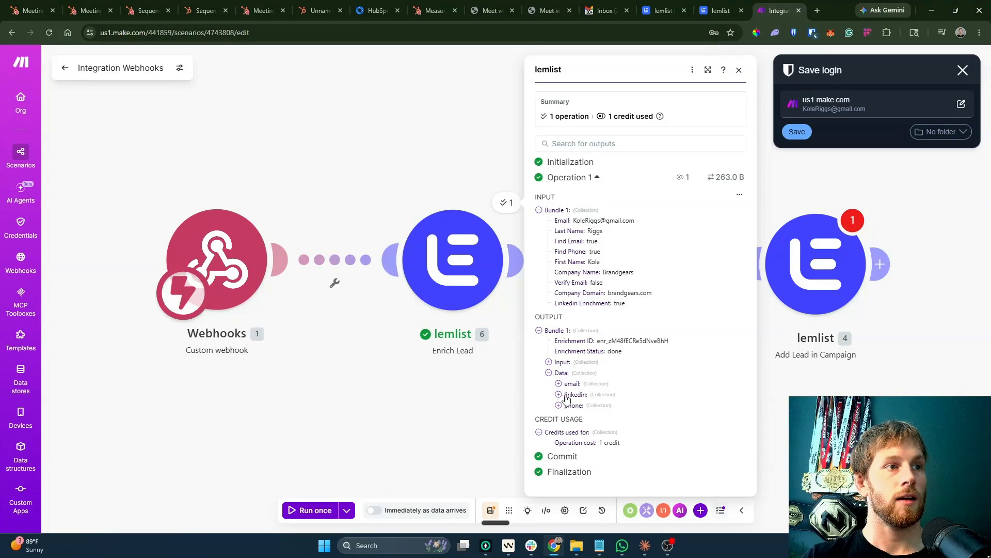
click(558, 395)
click(559, 415)
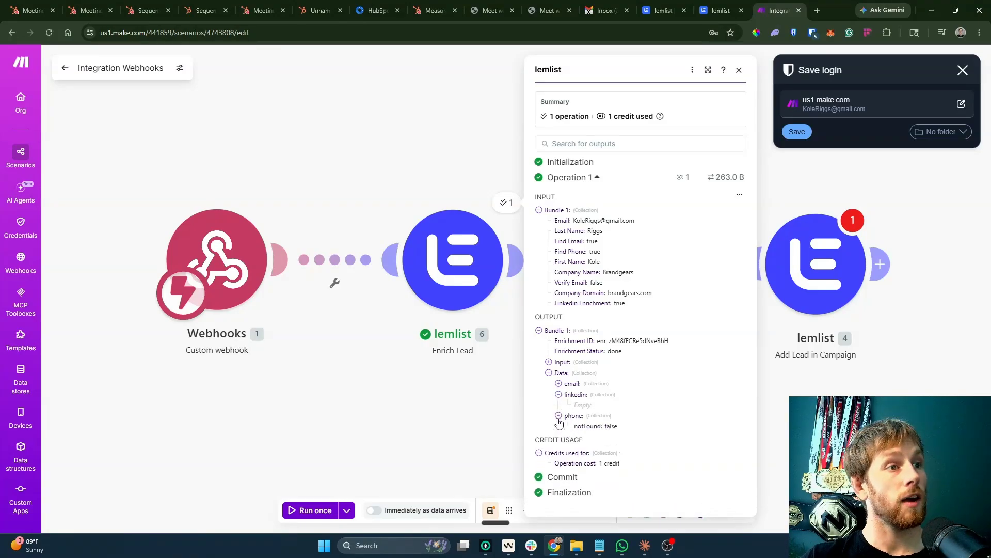
click(559, 415)
click(559, 384)
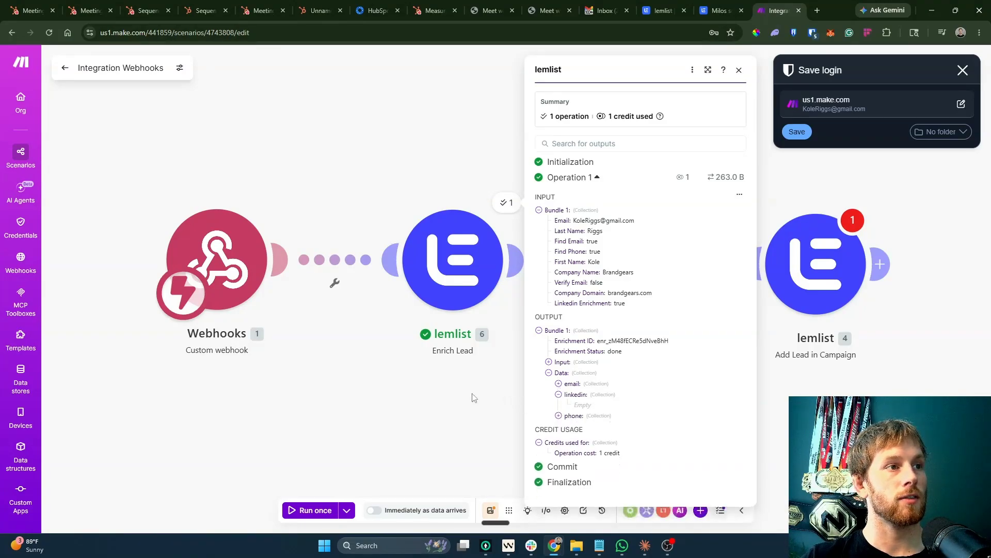
click(499, 259)
Rerun Enrich Lead with a fixed company email plus a test first and last name.
click(624, 179)
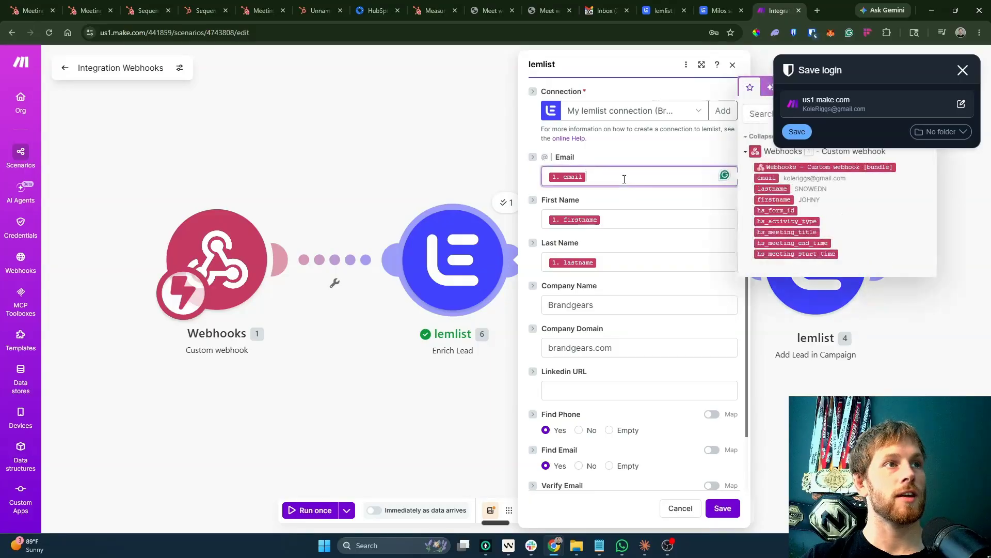
key(BackSpace)
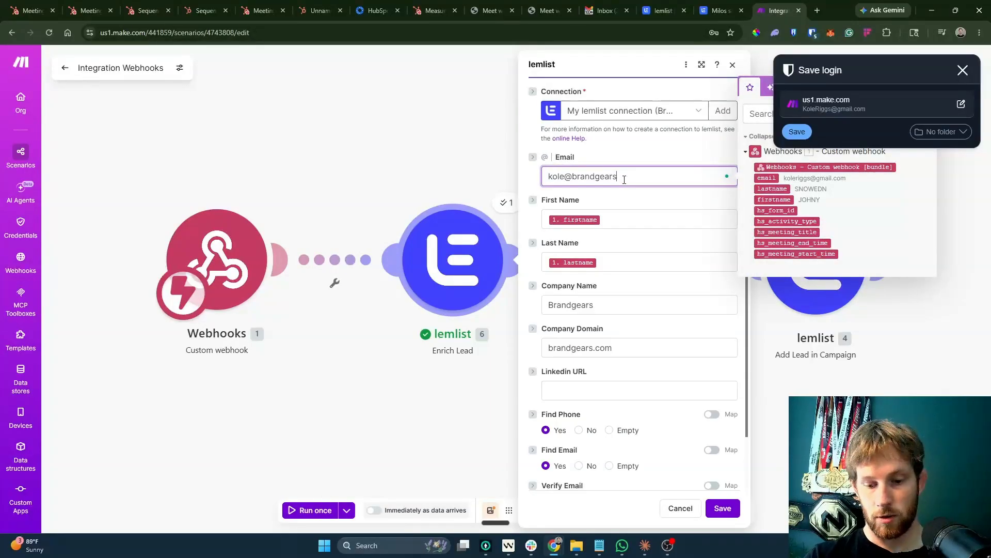
key(Return)
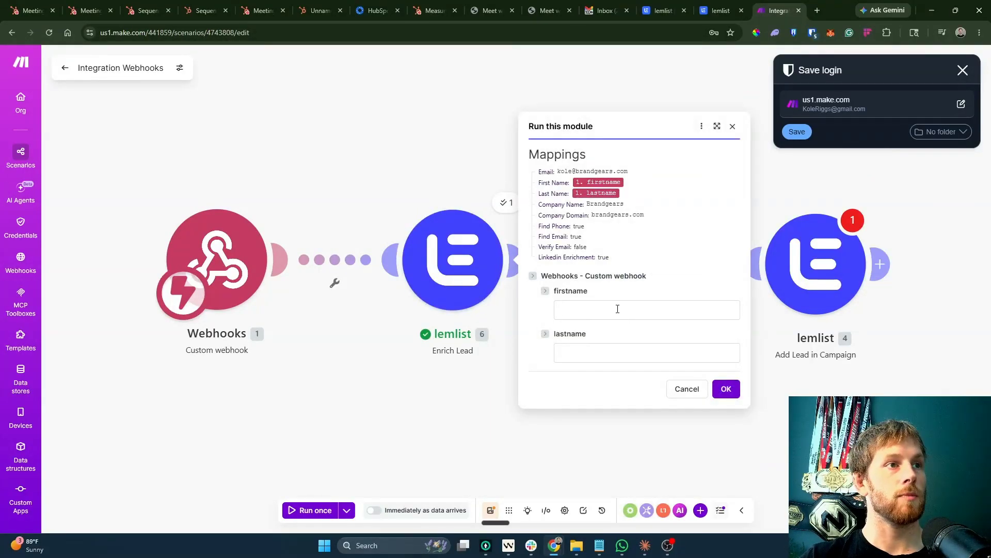
click(617, 309)
text(Kole)
click(598, 350)
text(Riggs)
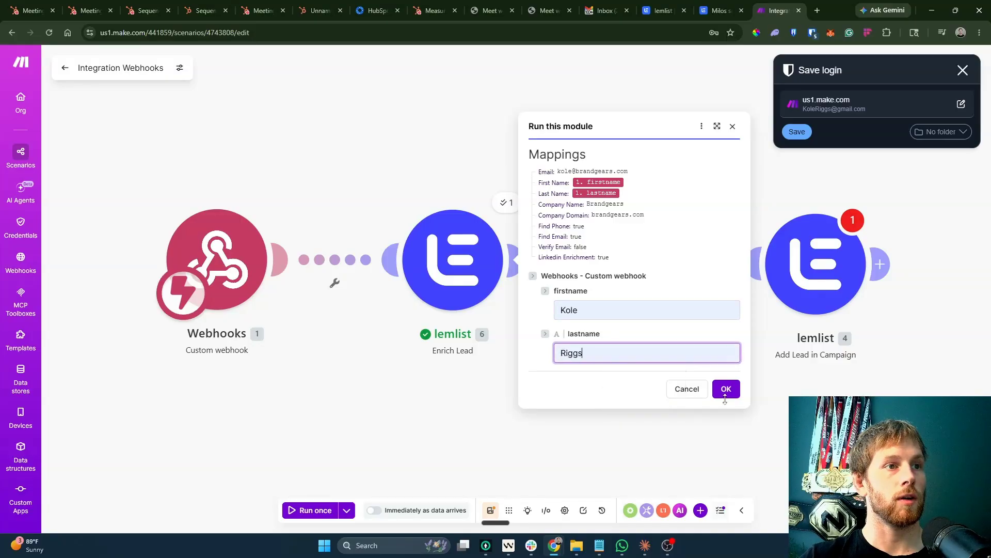
click(725, 390)
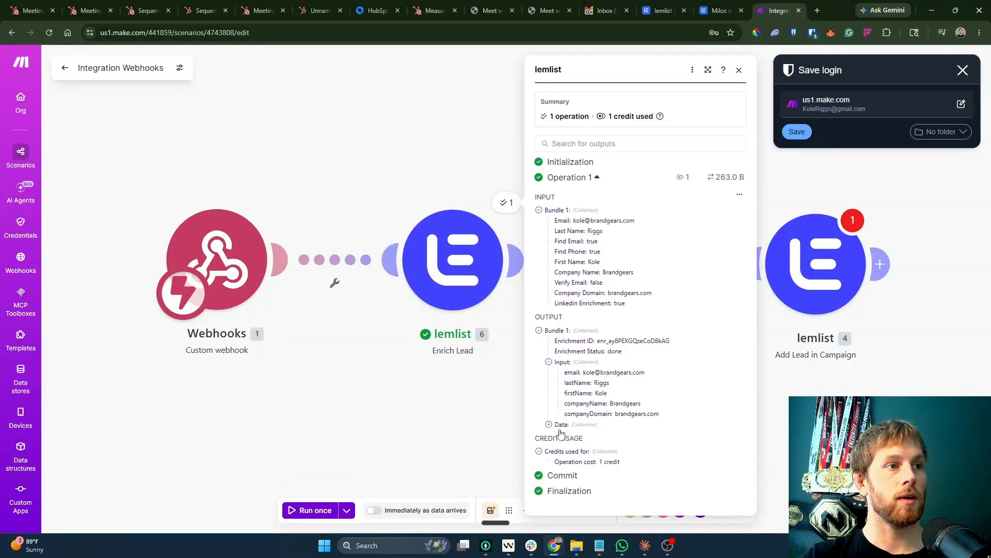
Expand the output's enrichment and LinkedIn data, then close the module settings unchanged.
click(560, 424)
click(578, 441)
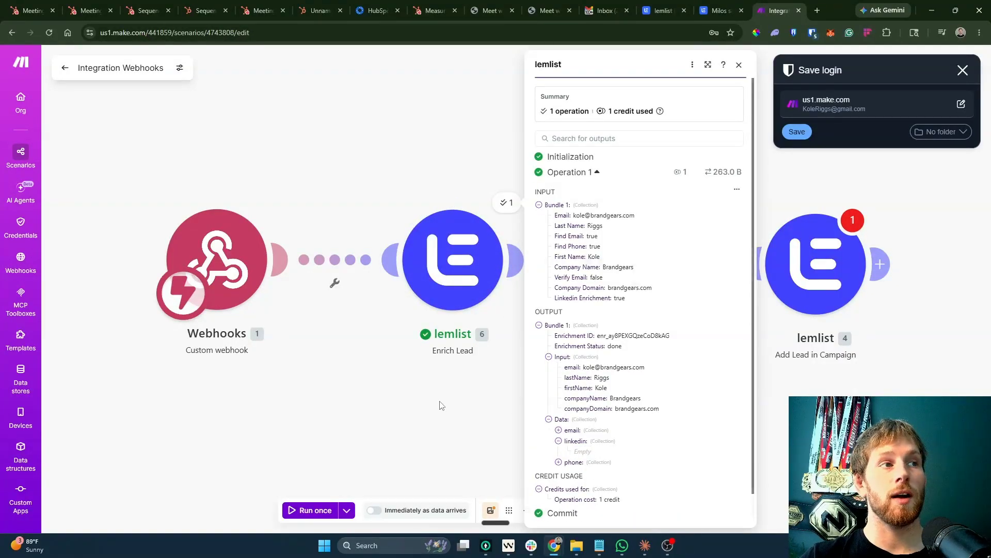
click(443, 299)
scroll(600, 389, down, 2)
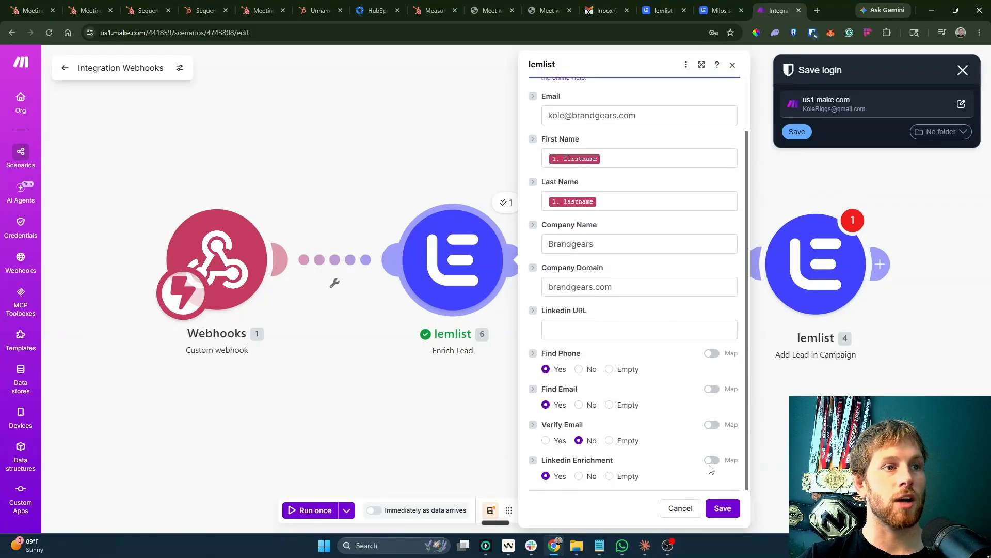
click(680, 509)
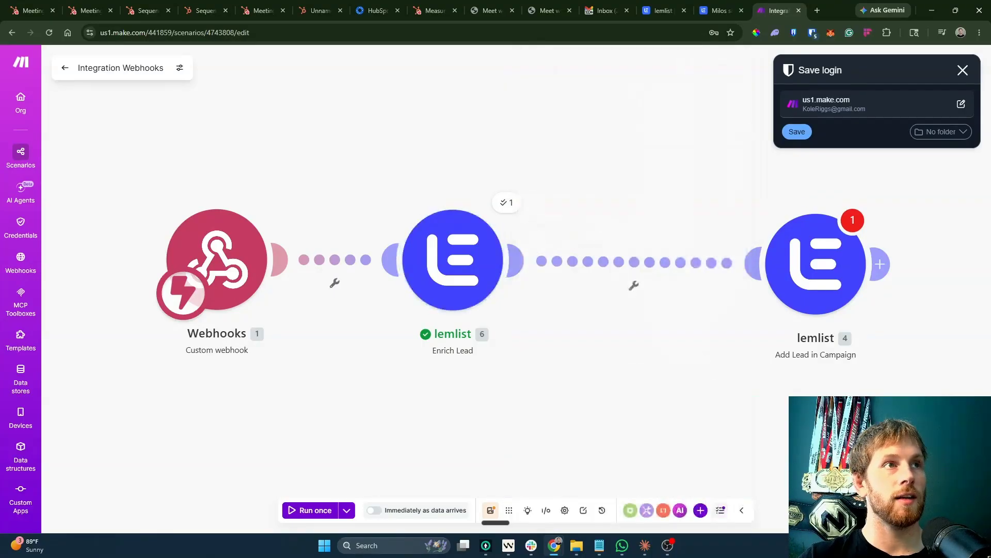
Close the duplicate lemlist tab and exit lemlist's integration settings.
click(700, 6)
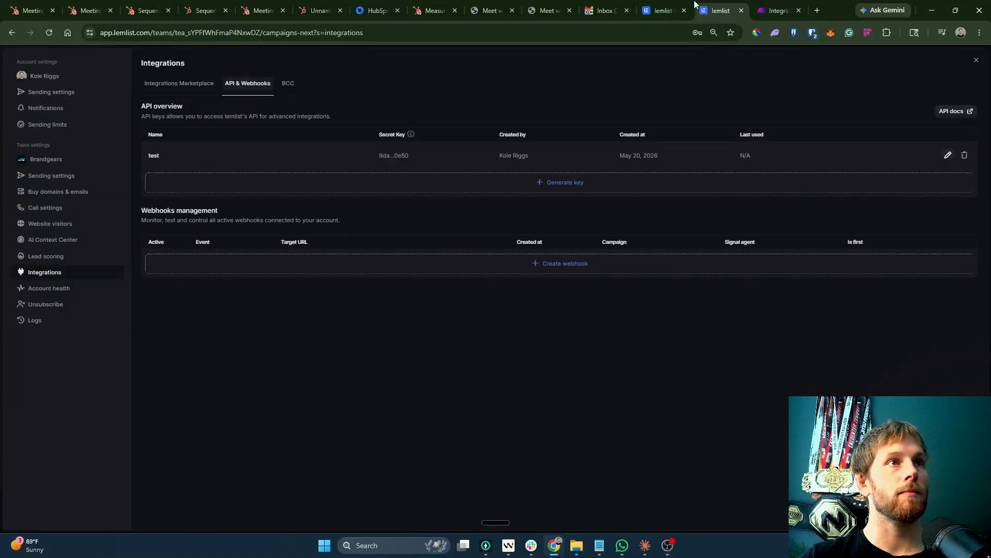
click(674, 8)
click(685, 10)
click(716, 5)
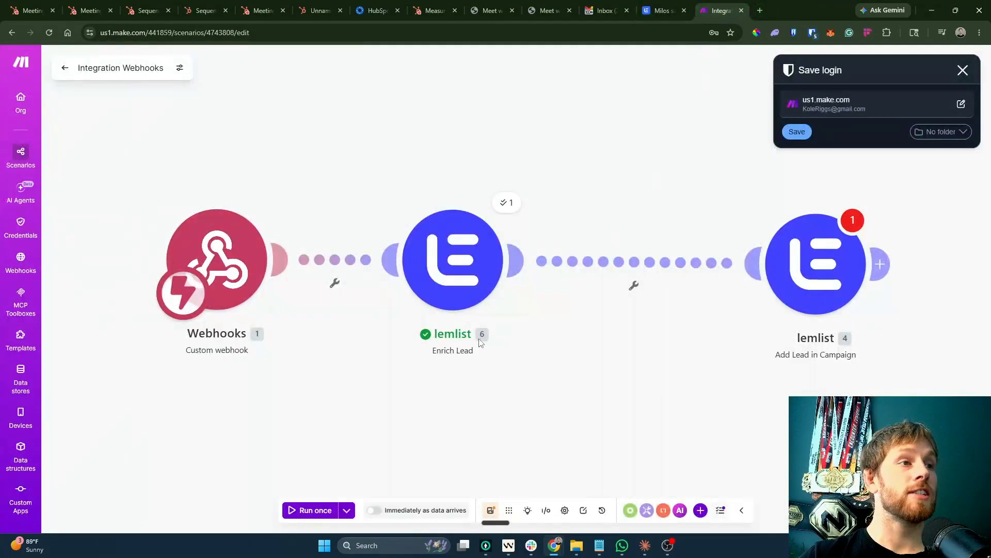
click(741, 5)
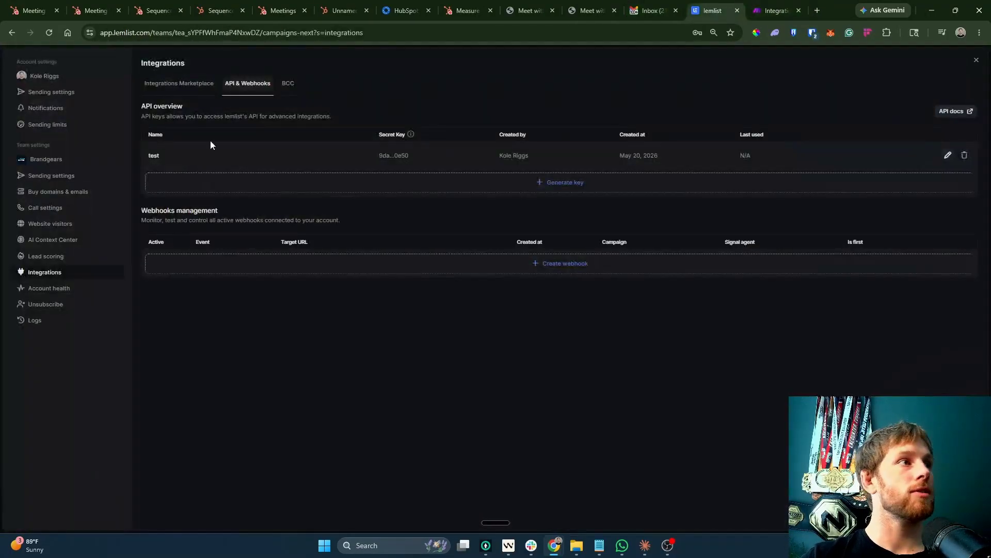
click(964, 54)
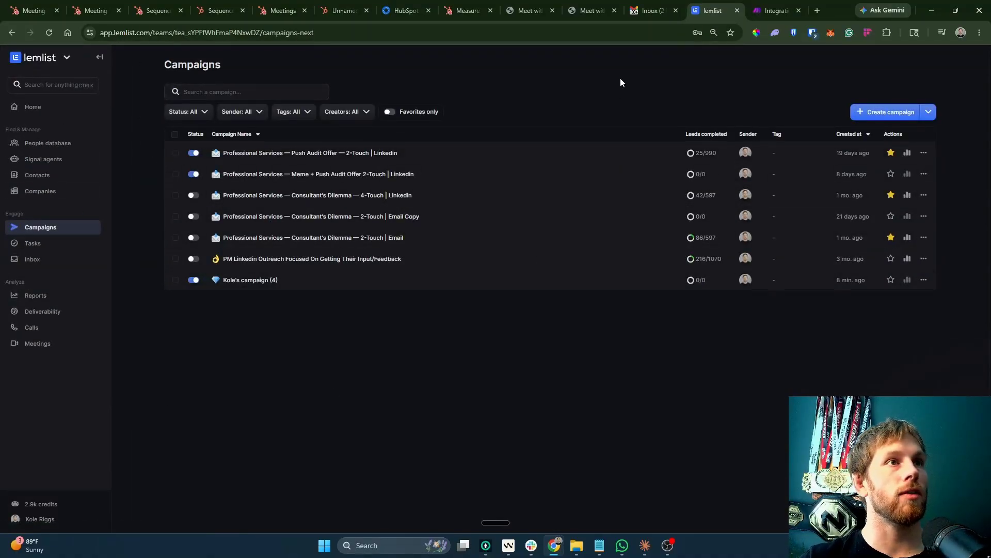
Move Add Lead in Campaign closer to Enrich Lead and check its settings.
click(650, 10)
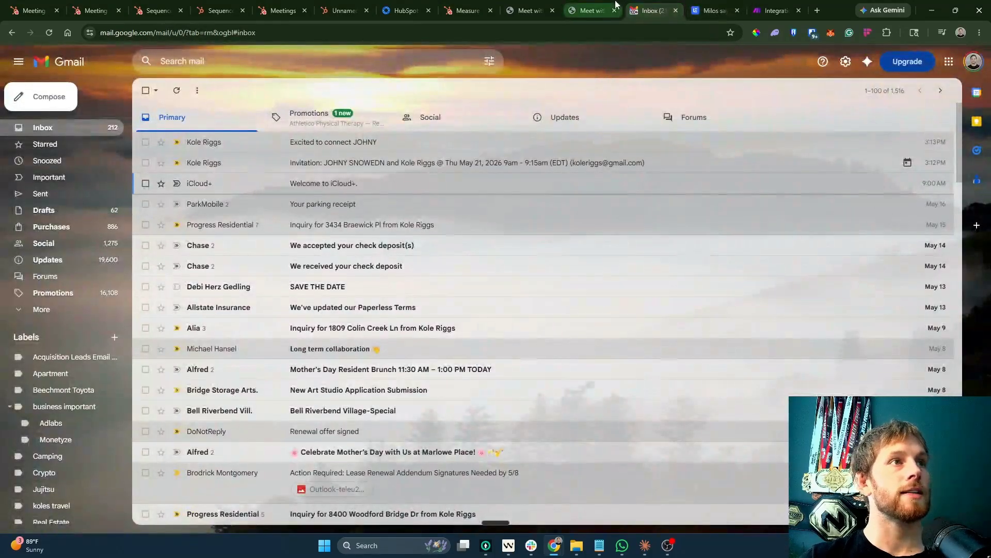
click(776, 10)
drag(632, 283, 522, 283)
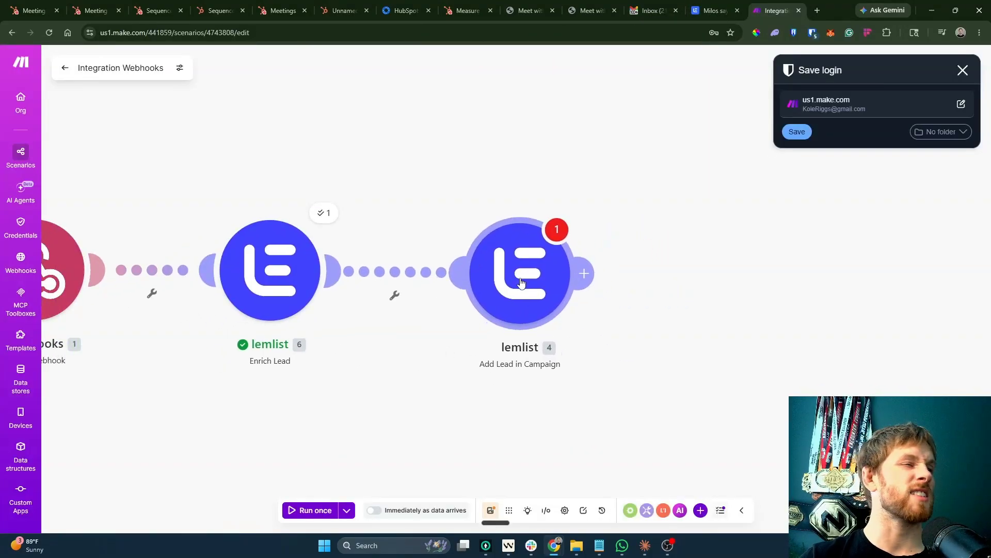
click(522, 283)
click(523, 166)
Open the newest lemlist campaign's sequence editor.
click(715, 11)
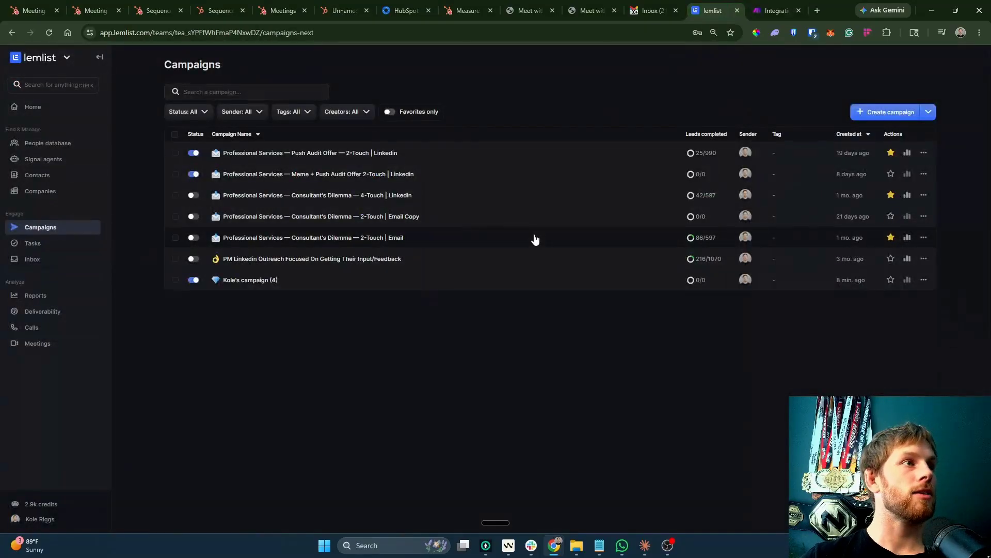
click(267, 282)
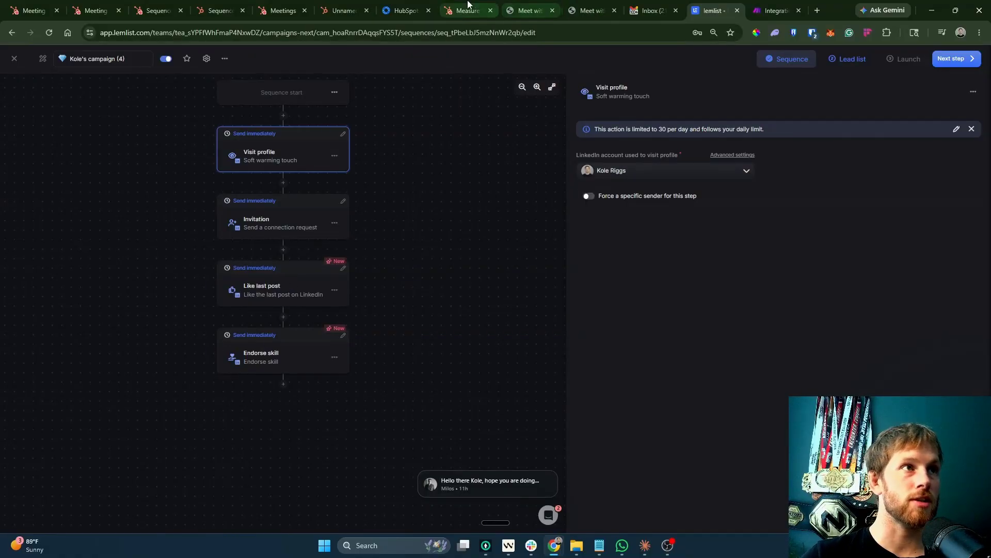
click(442, 12)
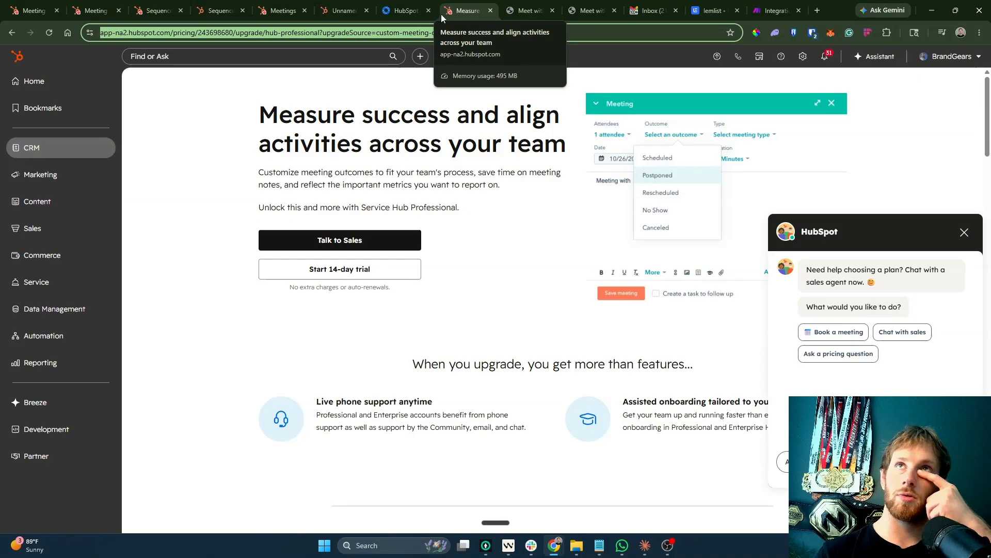
Close the workflow's enrollment history and then the workflow tab.
click(231, 6)
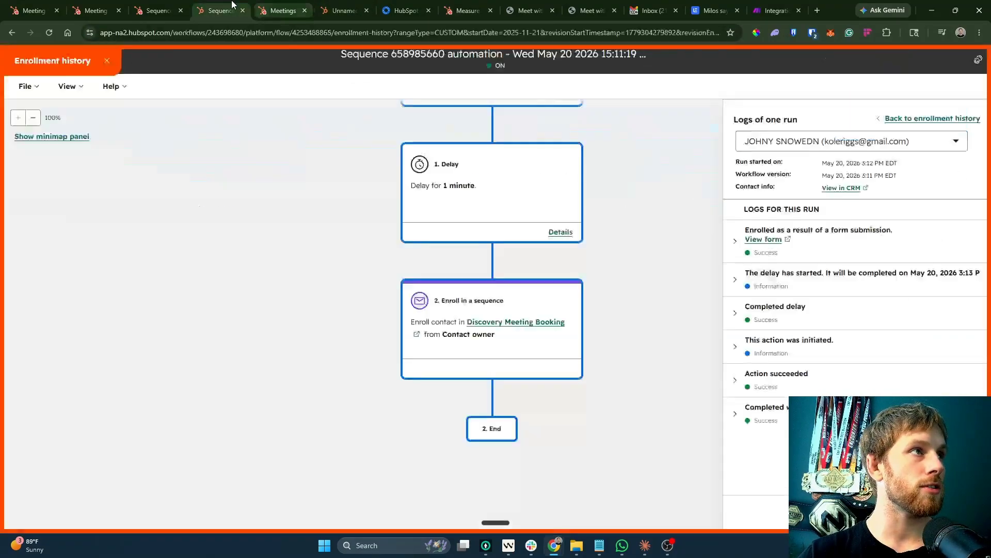
scroll(279, 303, up, 1)
key(Escape)
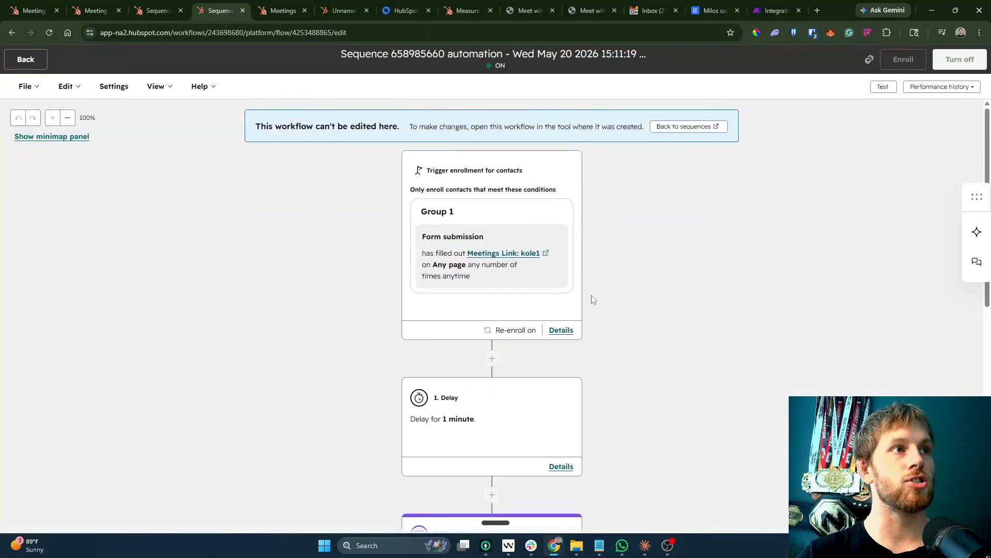
scroll(593, 300, down, 3)
click(242, 10)
Review the Discovery Meeting Booking steps: 4 steps over 9 days, first email sent and opened.
click(330, 124)
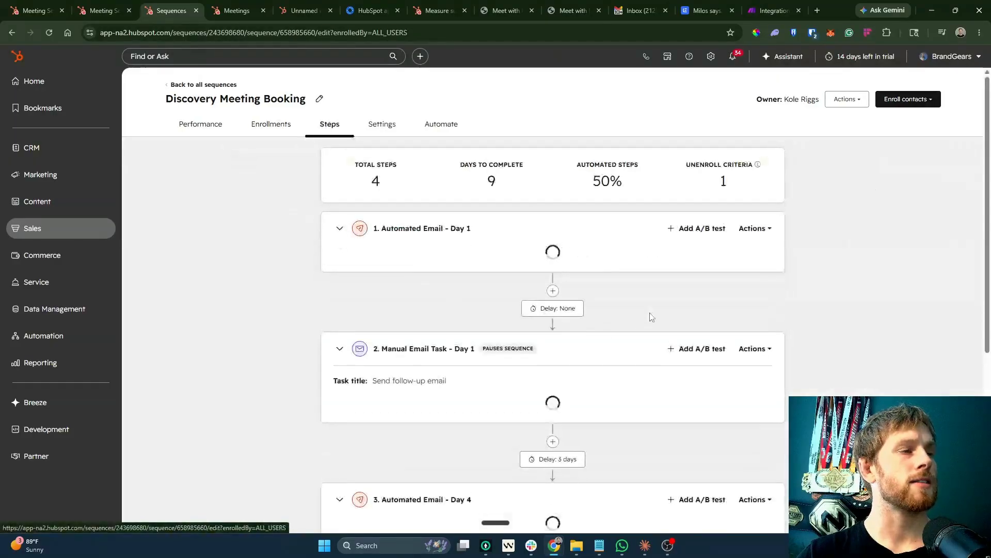
scroll(638, 314, down, 5)
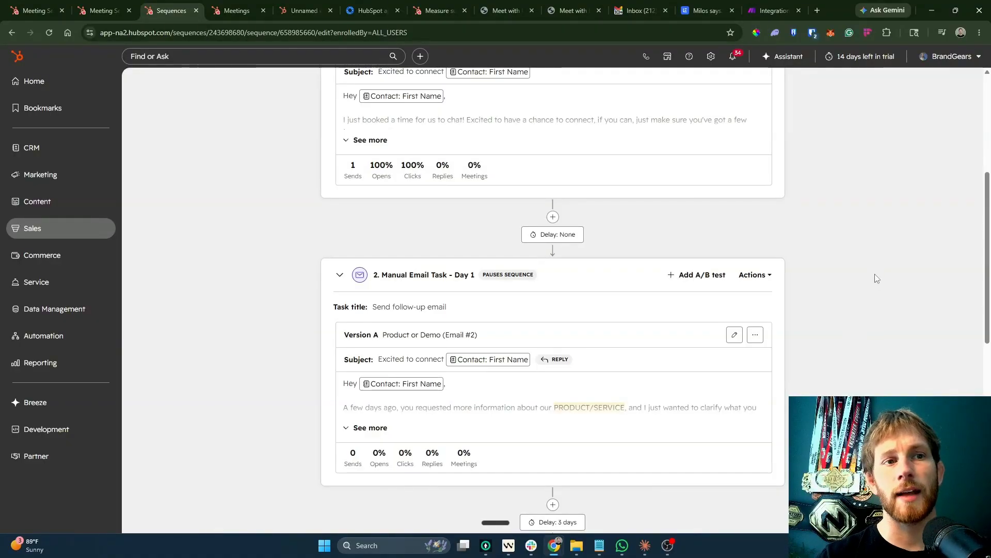
scroll(865, 305, up, 3)
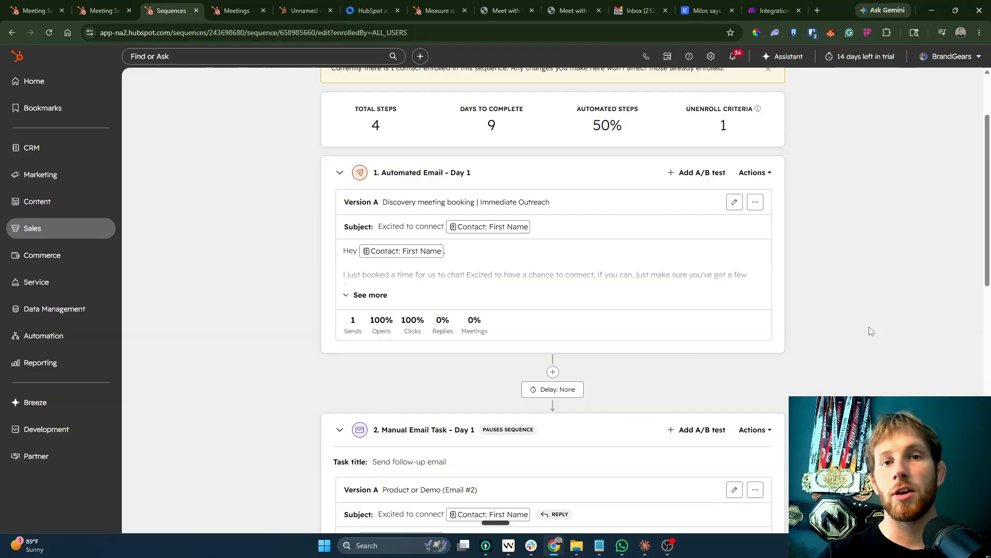
scroll(876, 307, up, 2)
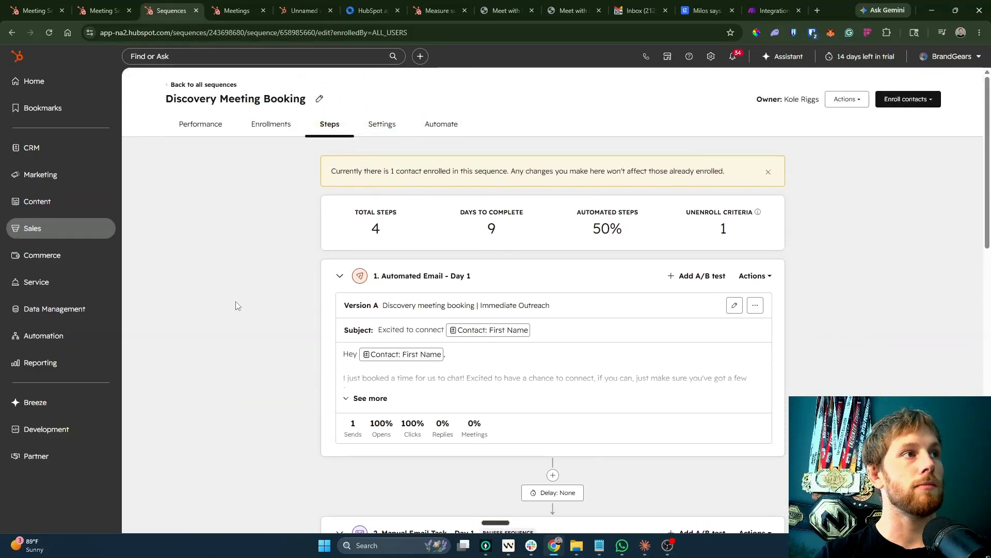
click(85, 178)
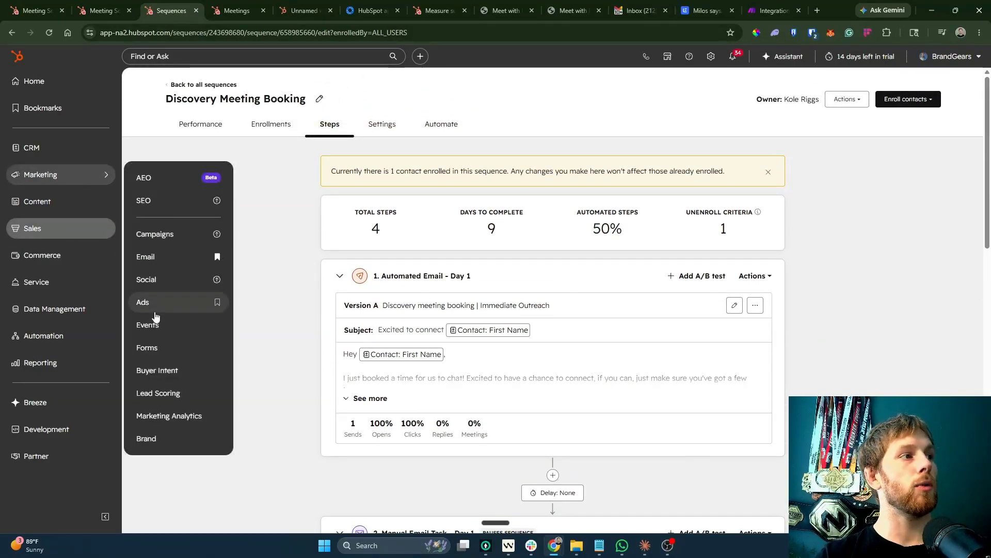
From Marketing > Forms, create a blank form with First Name, Last Name and Email fields.
click(190, 347)
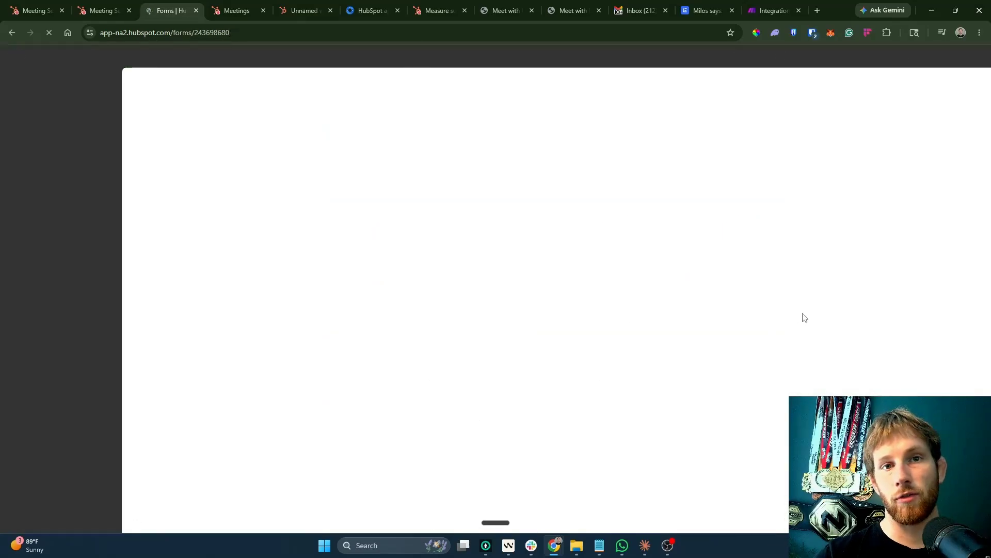
click(232, 308)
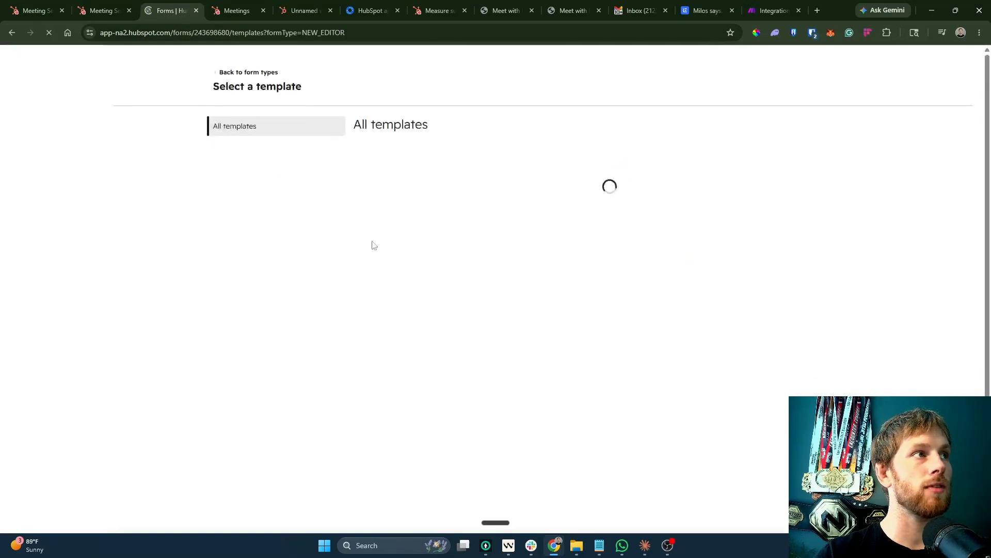
click(183, 70)
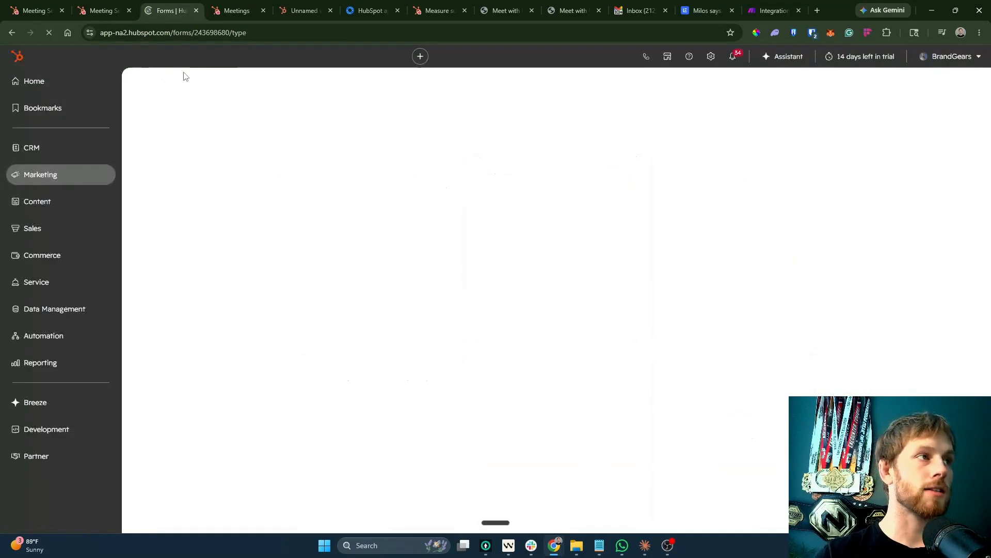
click(40, 62)
mouse_move(61, 170)
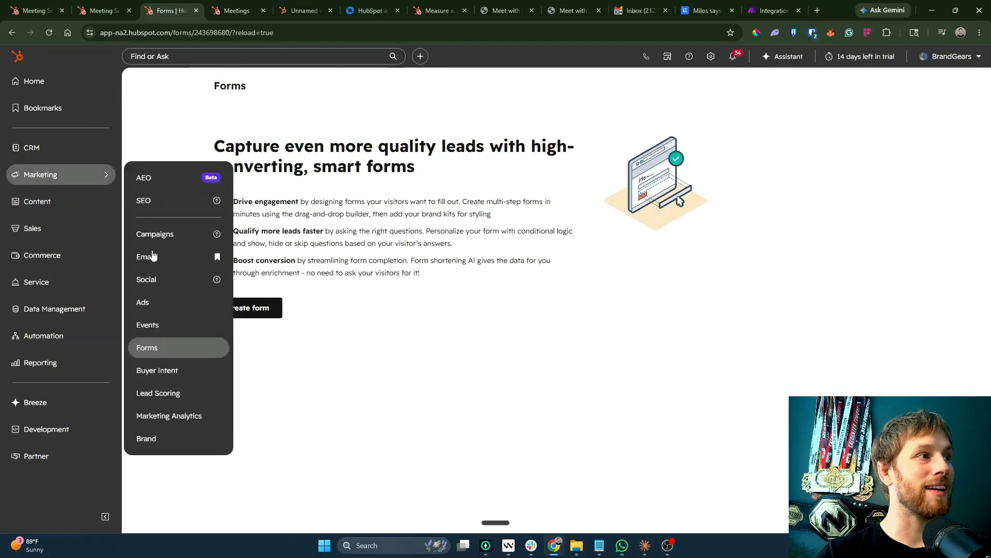
click(153, 345)
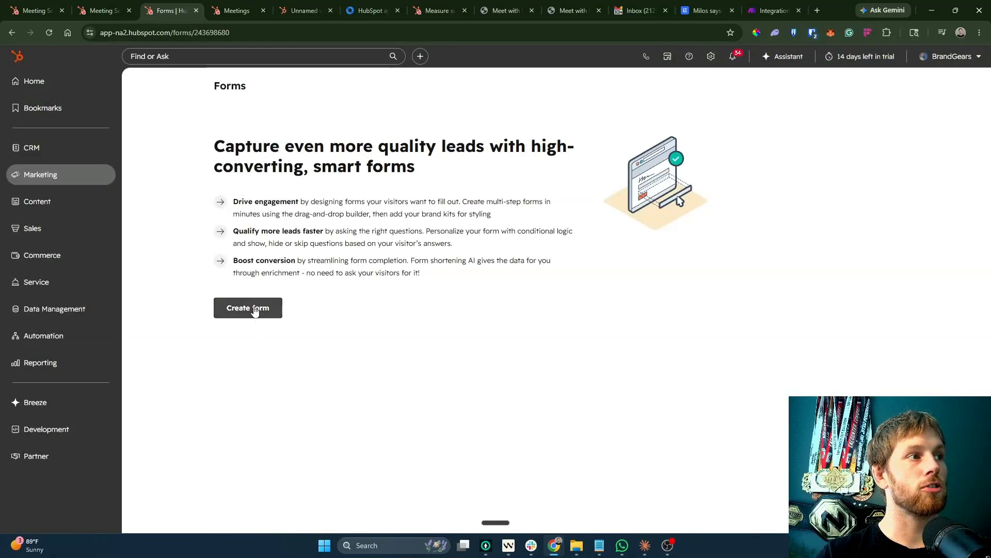
click(256, 311)
scroll(662, 411, down, 5)
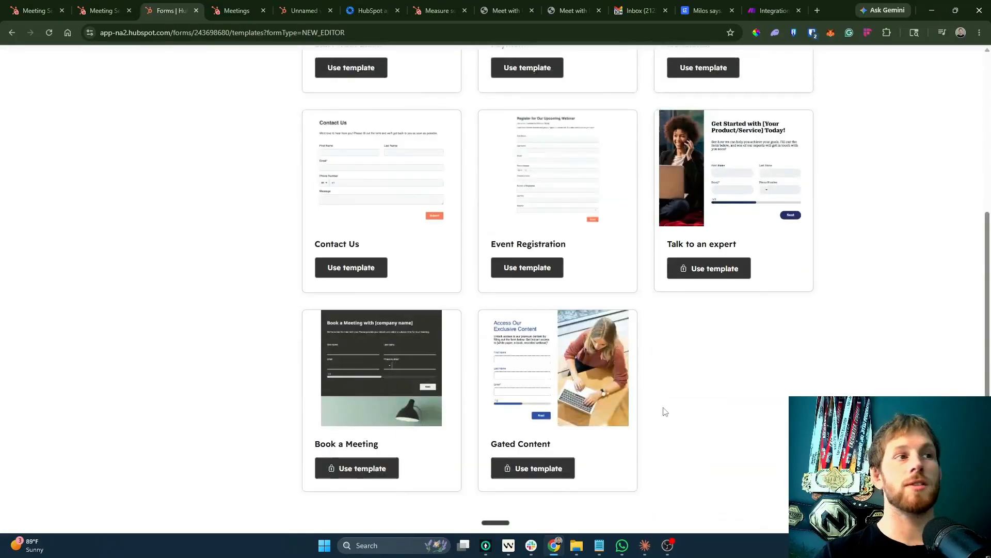
scroll(661, 411, up, 5)
click(354, 321)
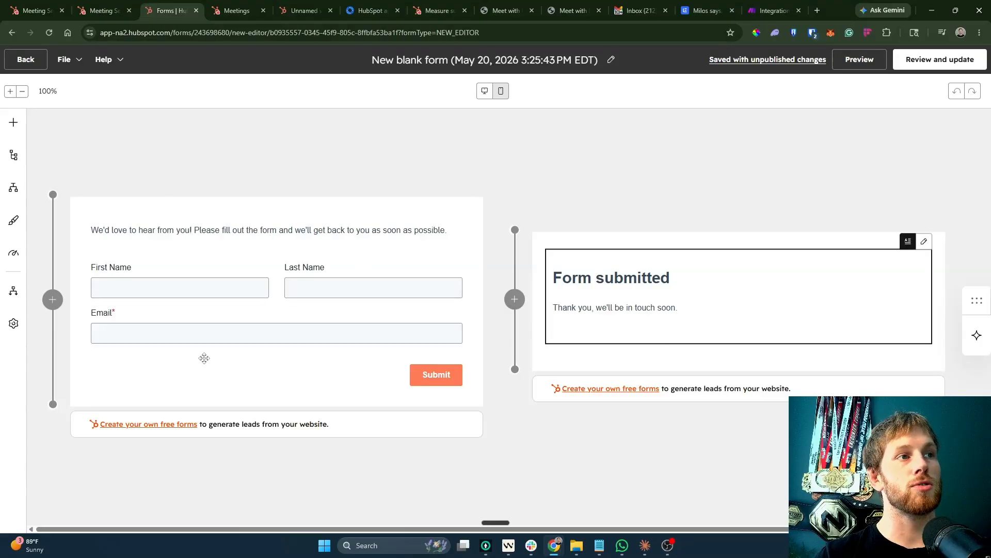
Add a second form step, then delete it again.
click(515, 299)
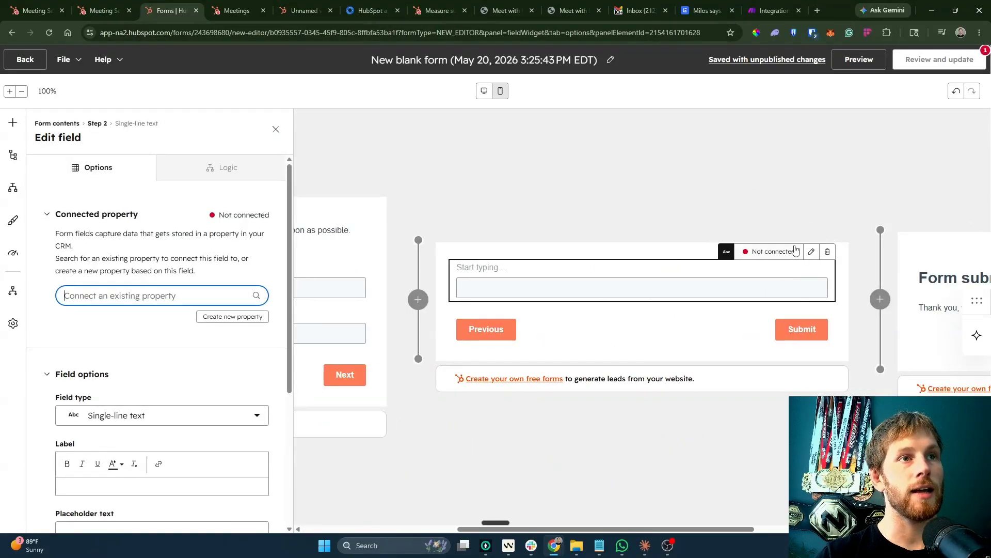
click(694, 248)
click(847, 231)
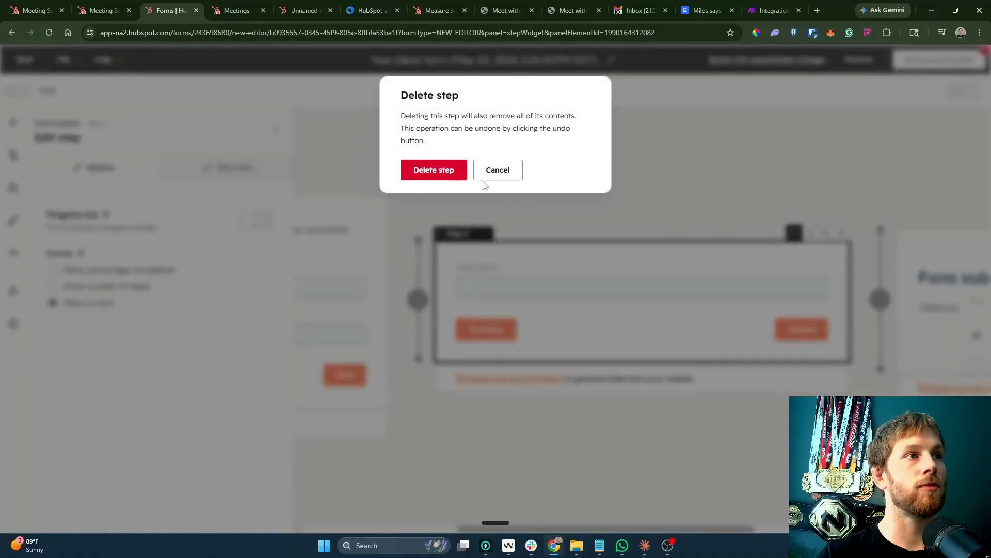
click(457, 175)
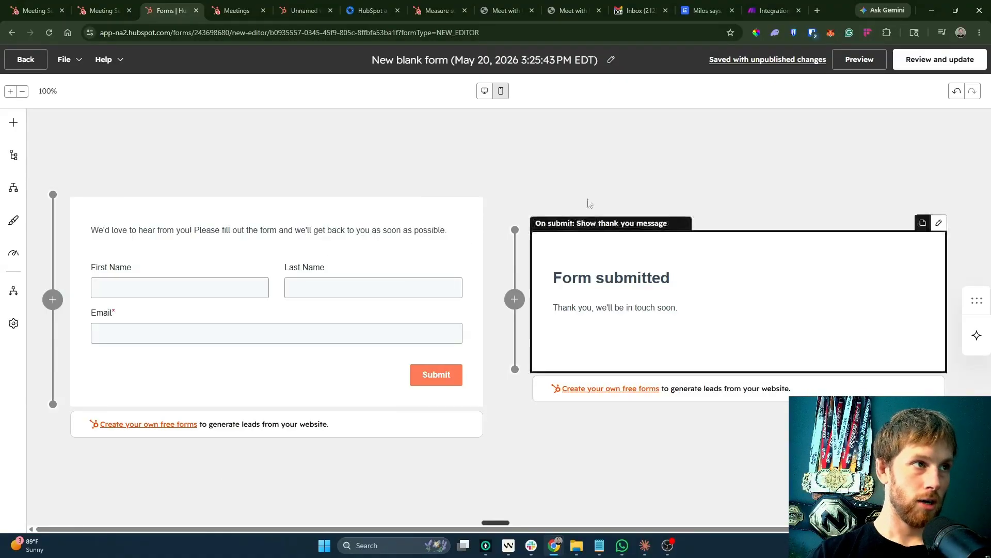
Publish the updated form, view its embed code, and return to the Forms list.
click(919, 65)
click(770, 510)
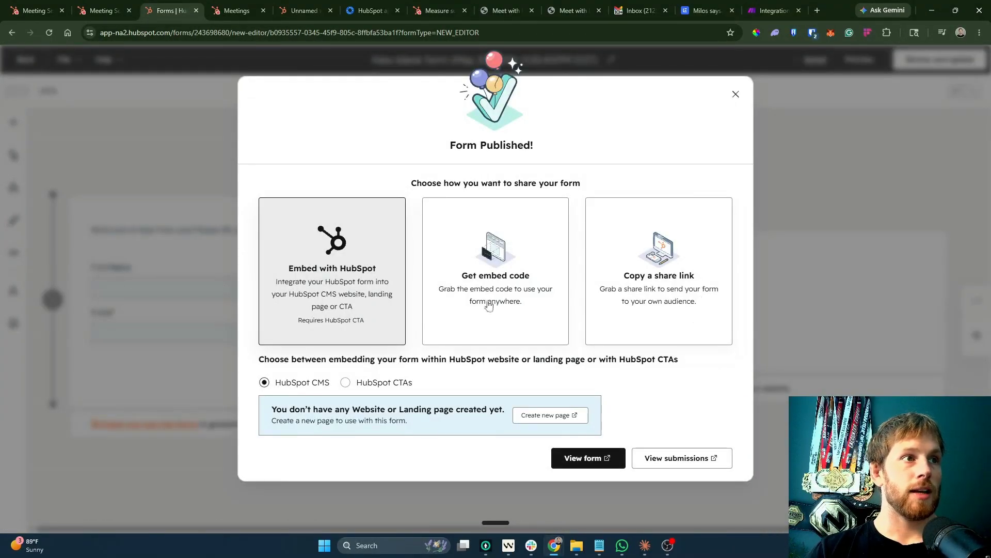
click(532, 316)
click(435, 452)
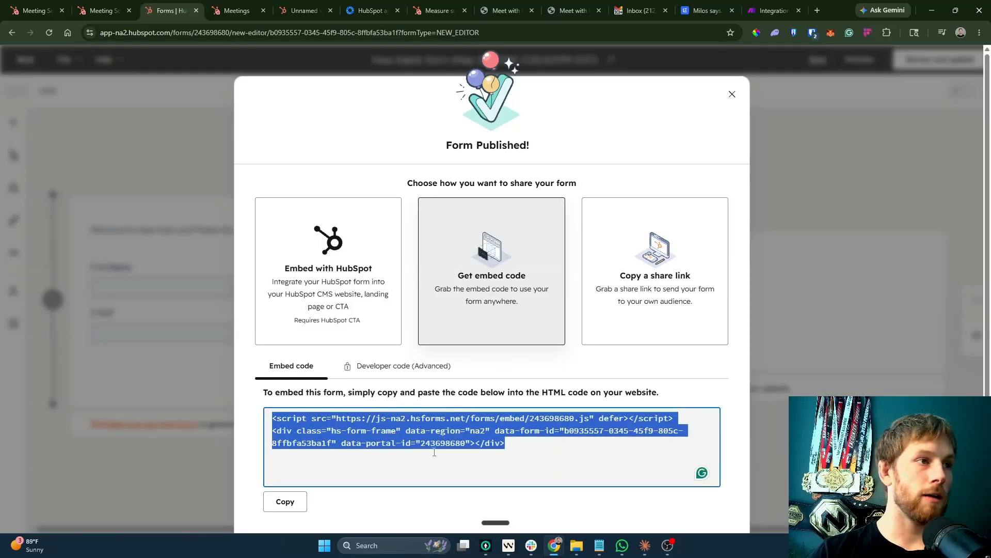
click(732, 94)
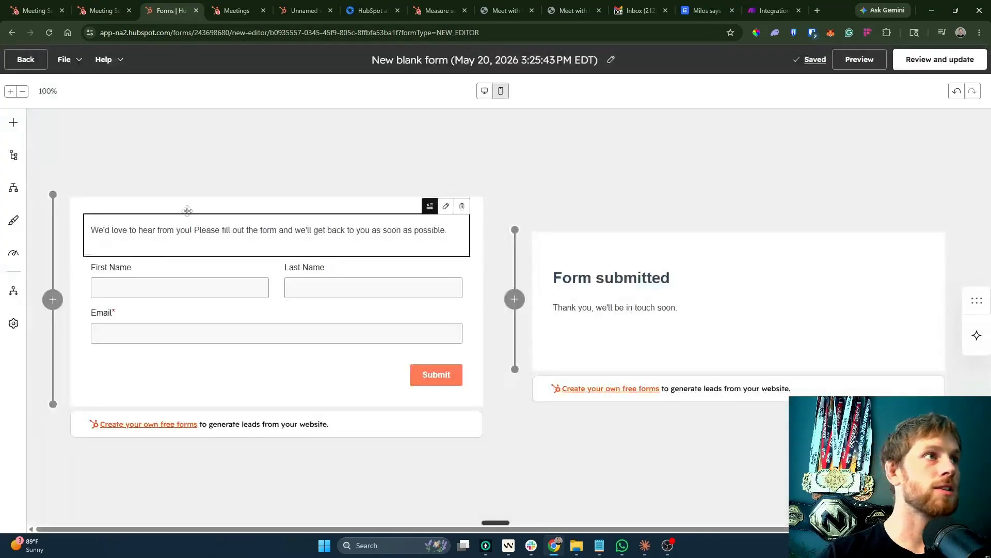
click(26, 60)
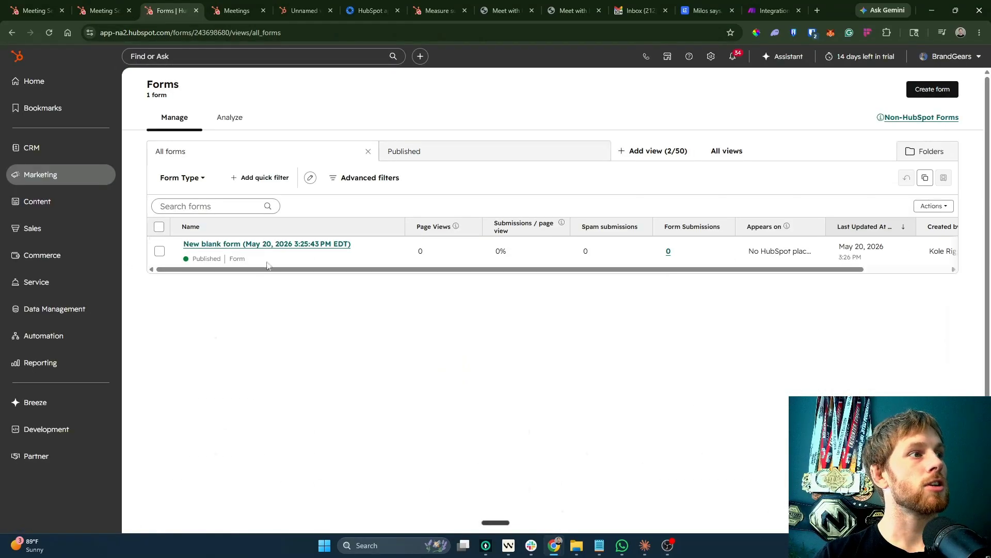
Create a new HubSpot workflow from scratch.
mouse_move(60, 339)
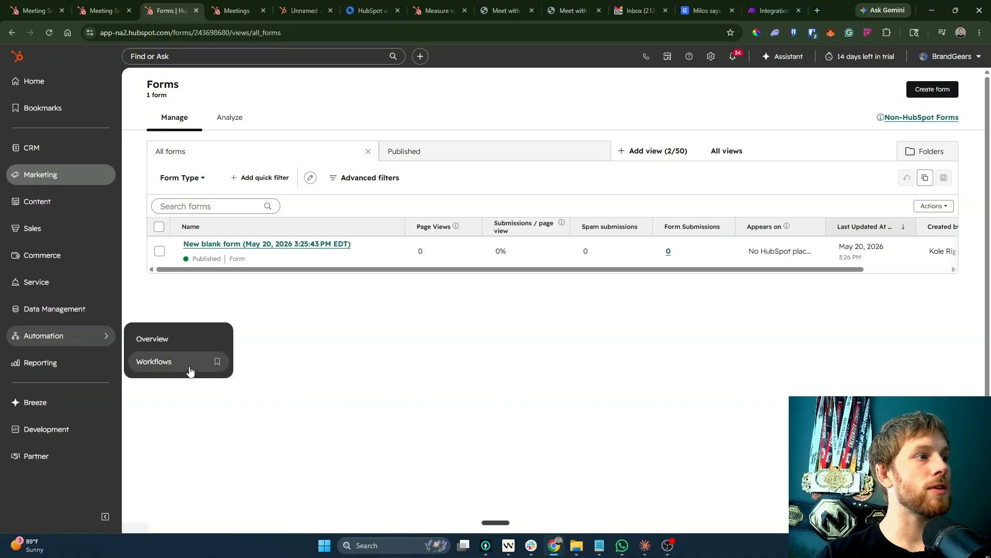
click(190, 369)
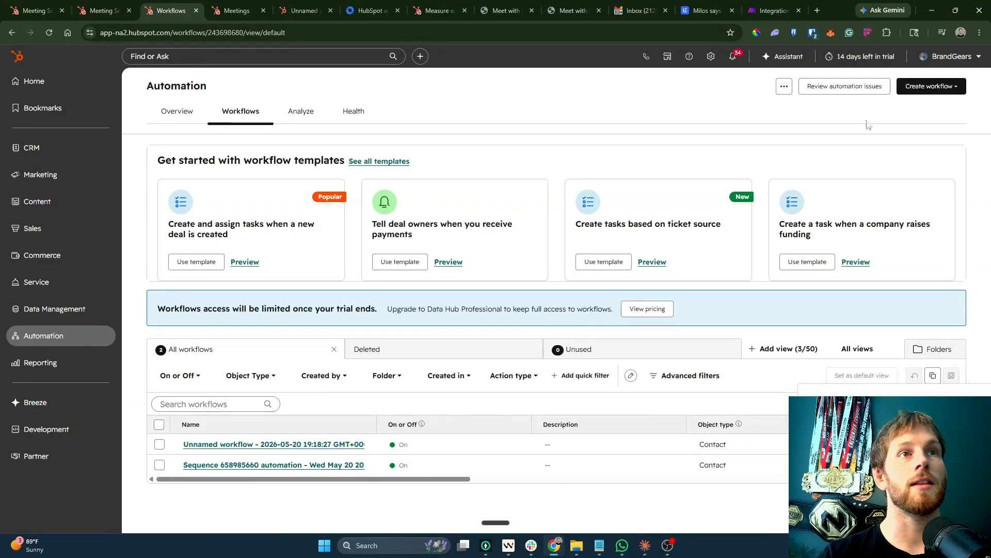
click(944, 92)
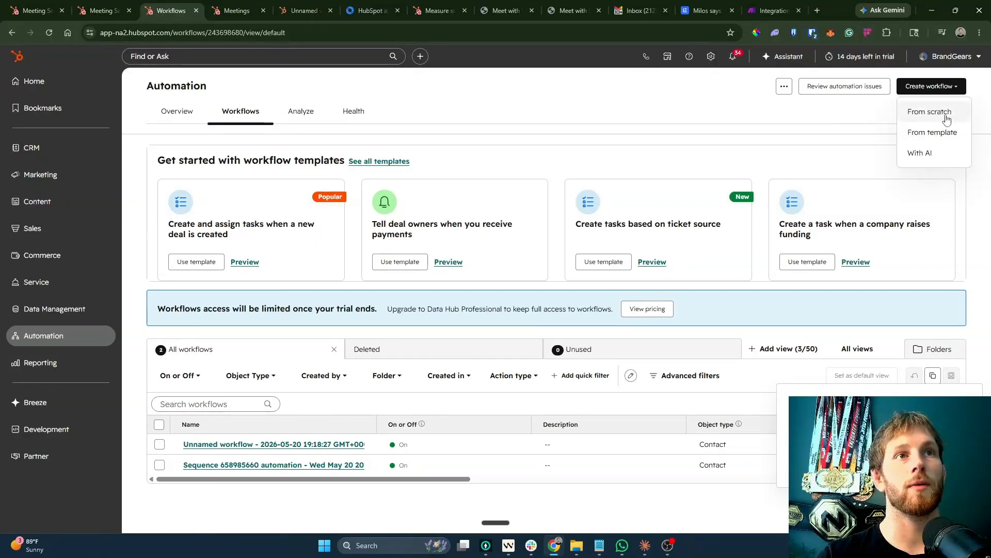
click(946, 117)
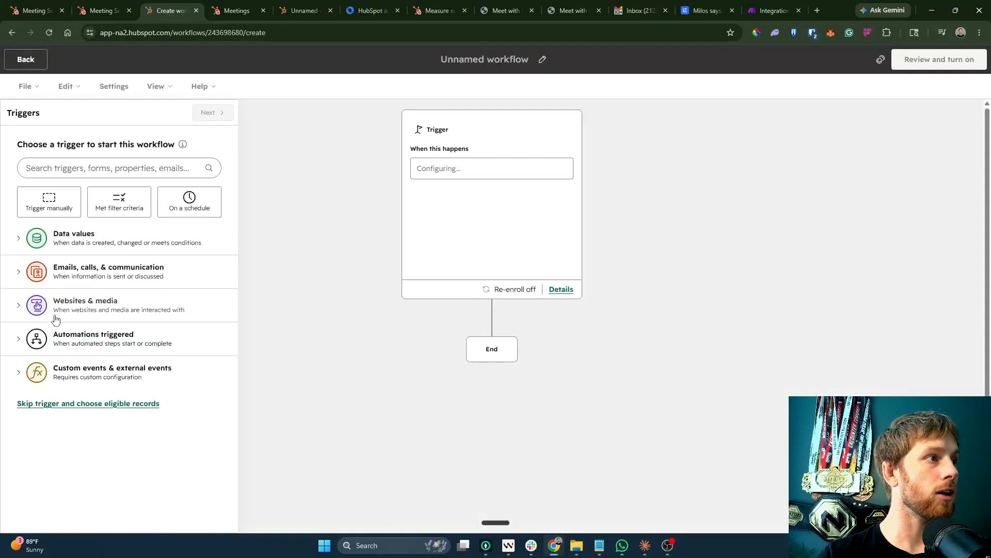
Choose 'Record meets filter conditions' as the workflow's enrollment trigger.
click(107, 314)
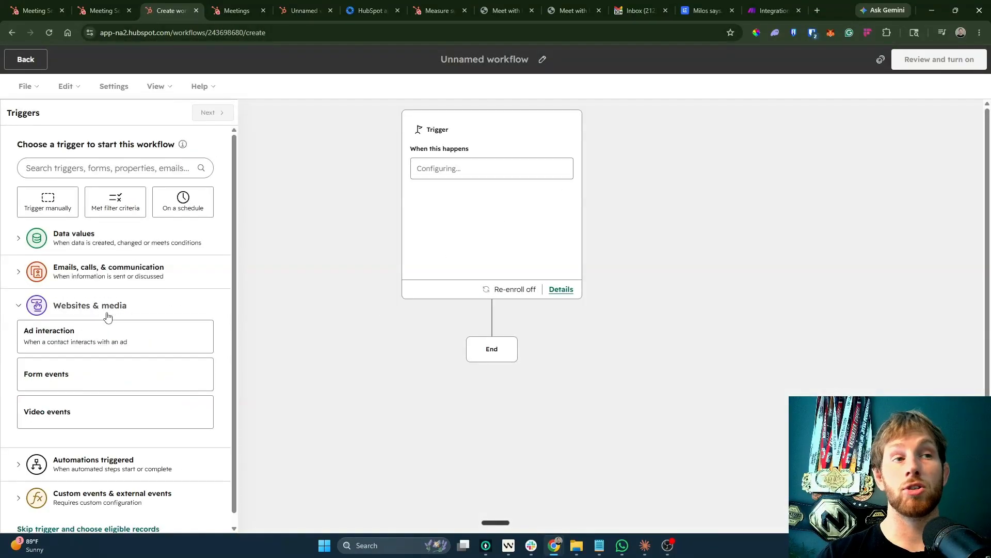
click(106, 273)
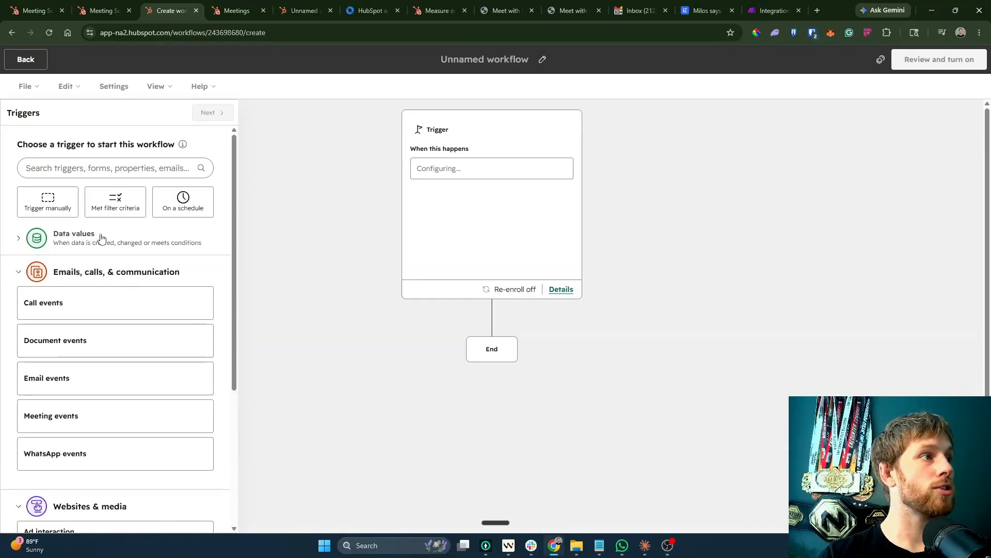
scroll(94, 380, down, 4)
click(89, 471)
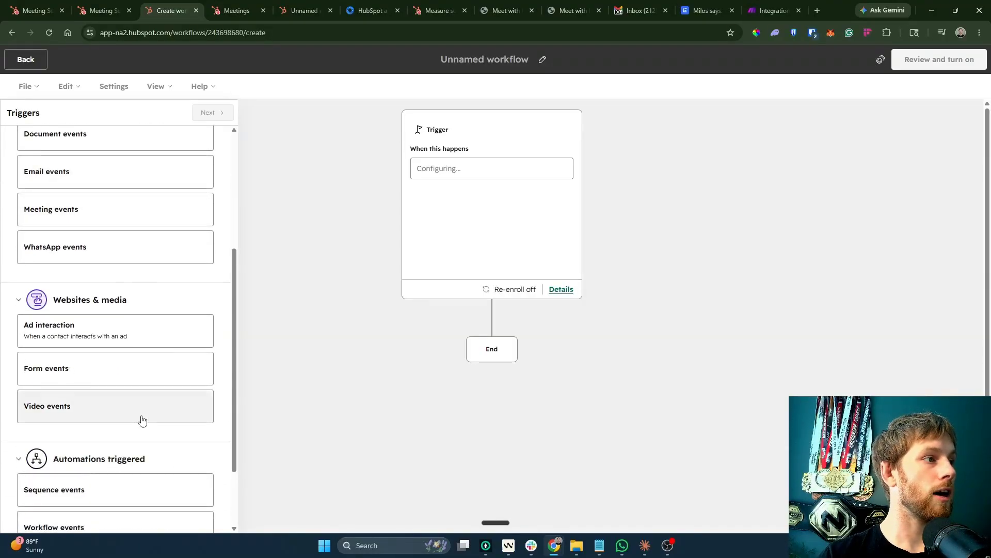
scroll(134, 411, down, 2)
scroll(101, 450, up, 6)
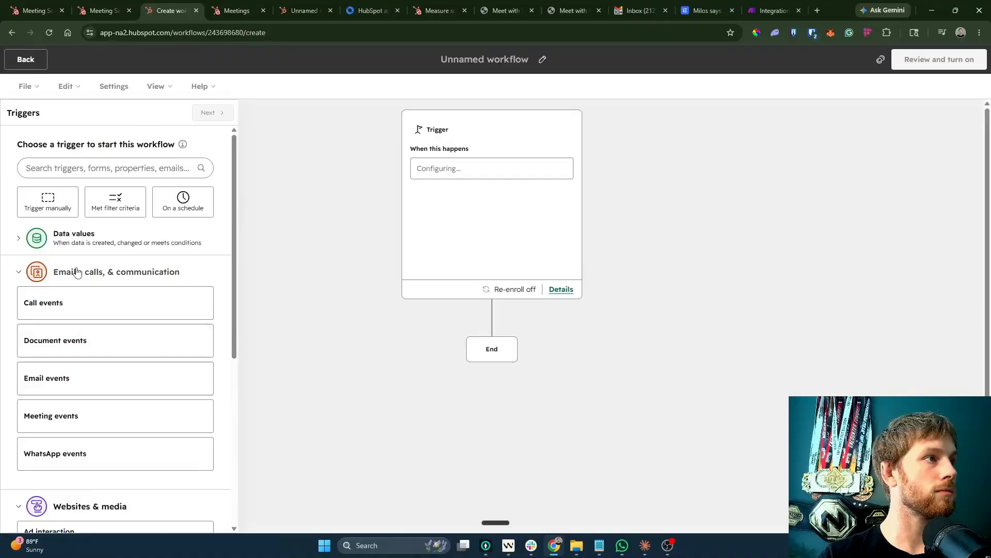
click(116, 272)
click(73, 235)
scroll(119, 407, down, 3)
scroll(119, 407, up, 1)
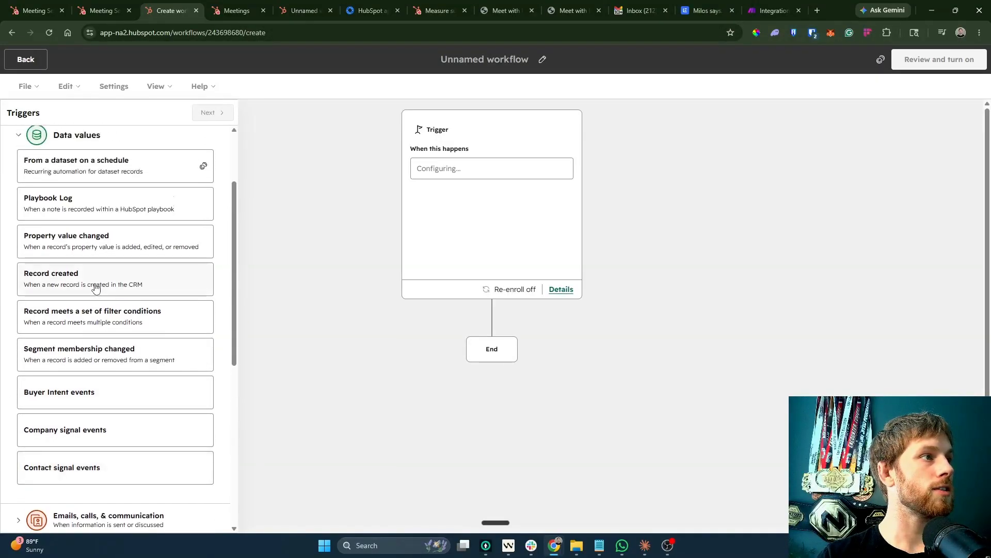
click(98, 326)
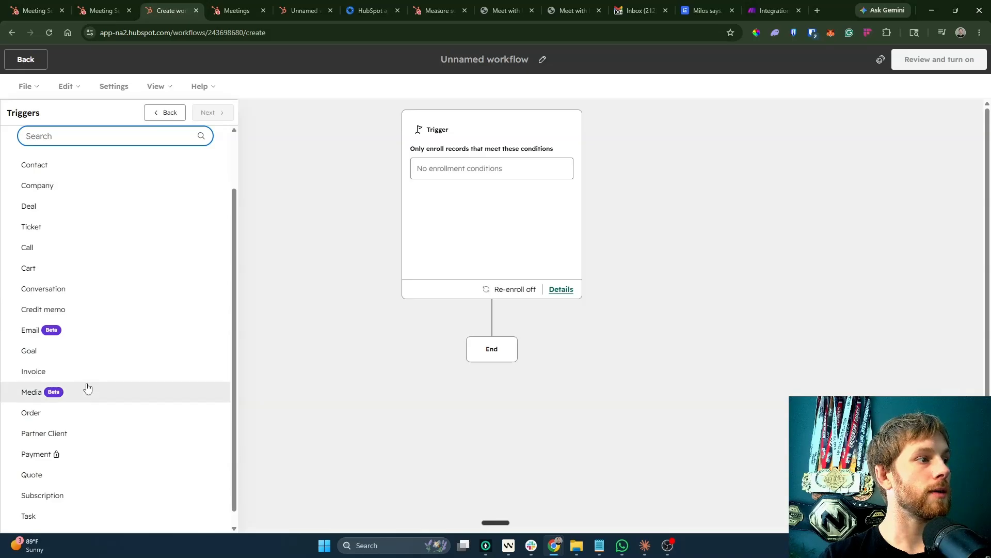
scroll(80, 413, down, 1)
scroll(57, 353, up, 2)
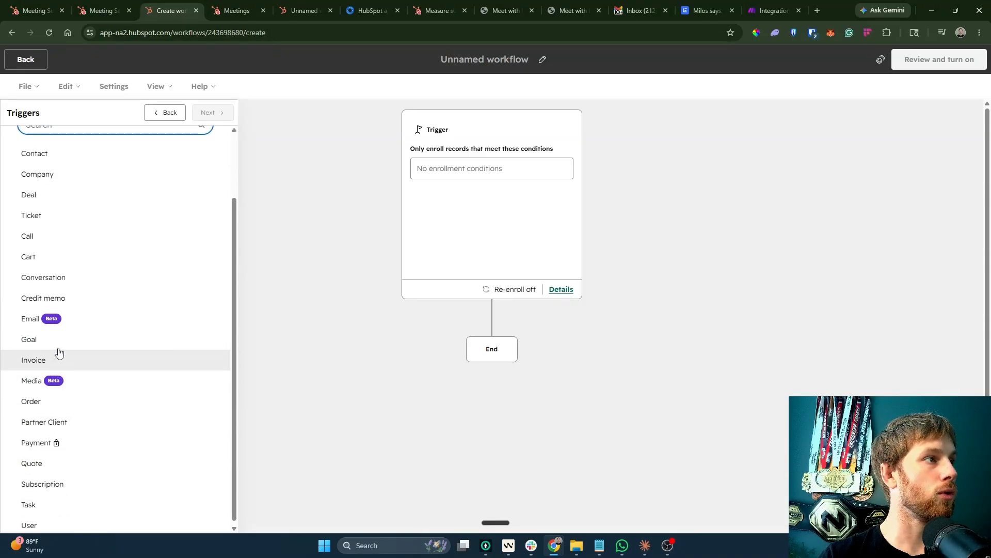
Enroll contacts who submitted the New blank form at any time, and save the trigger.
click(106, 235)
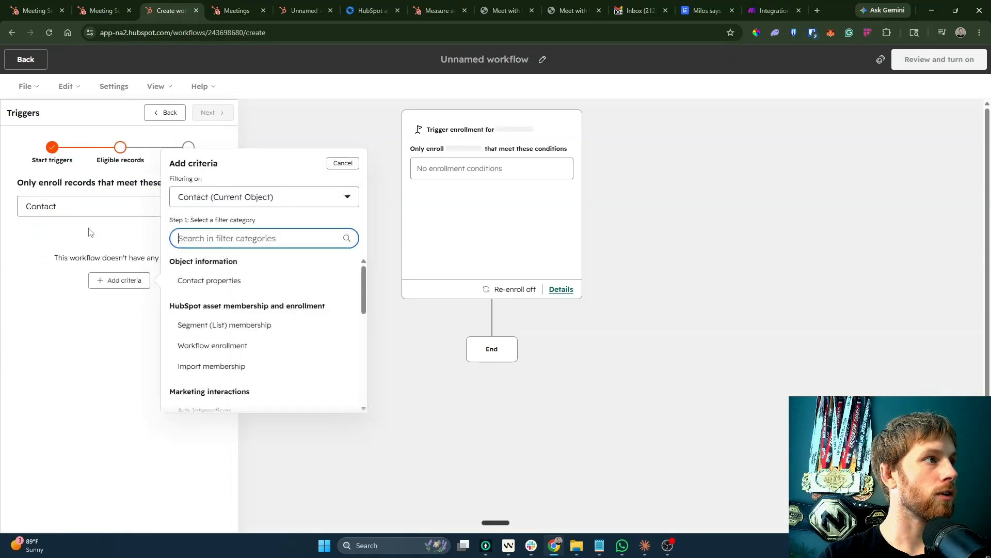
text(form)
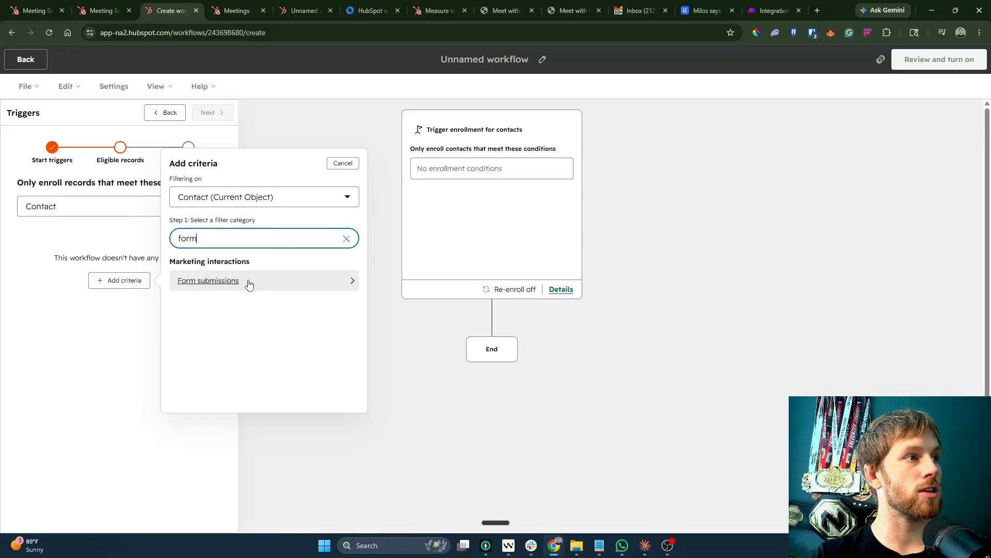
click(248, 282)
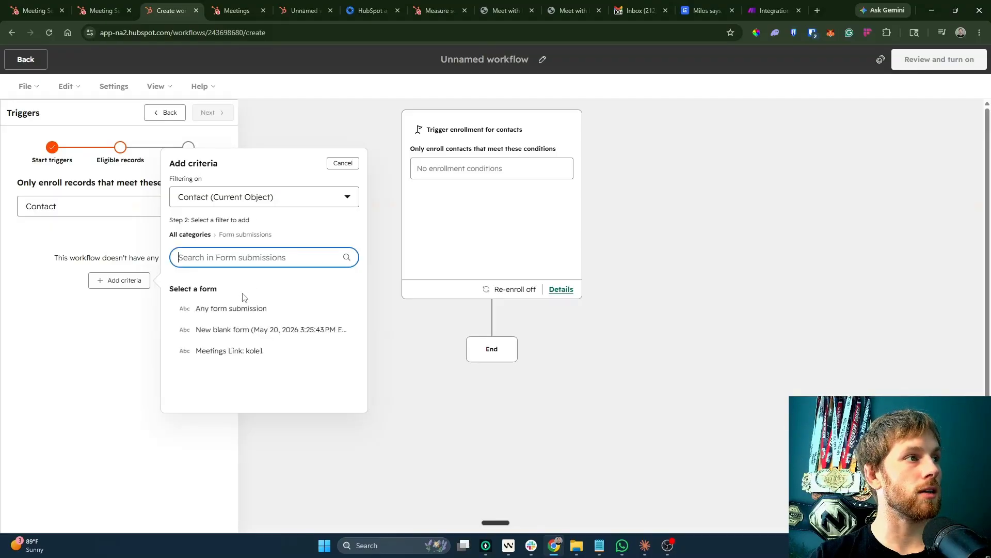
click(261, 333)
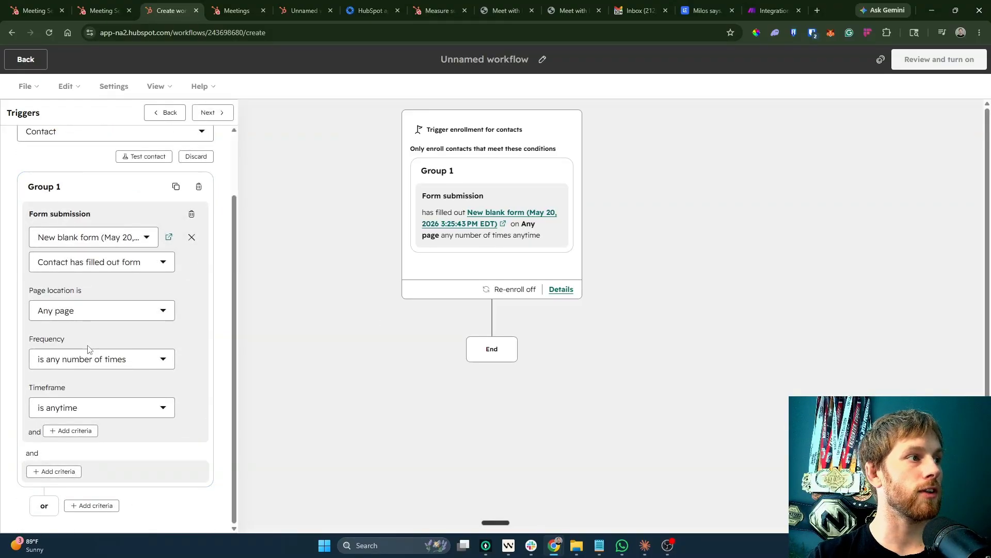
click(94, 411)
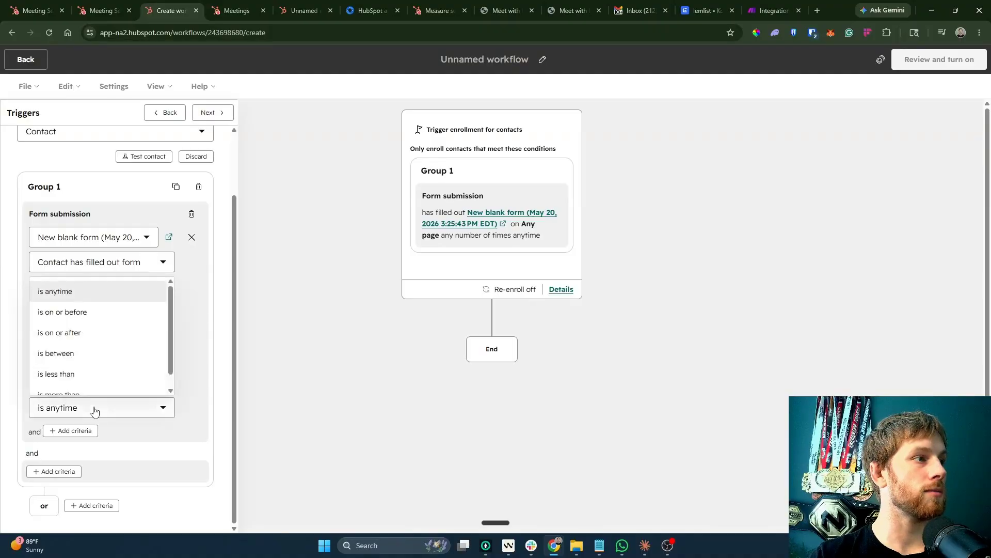
click(95, 411)
click(205, 118)
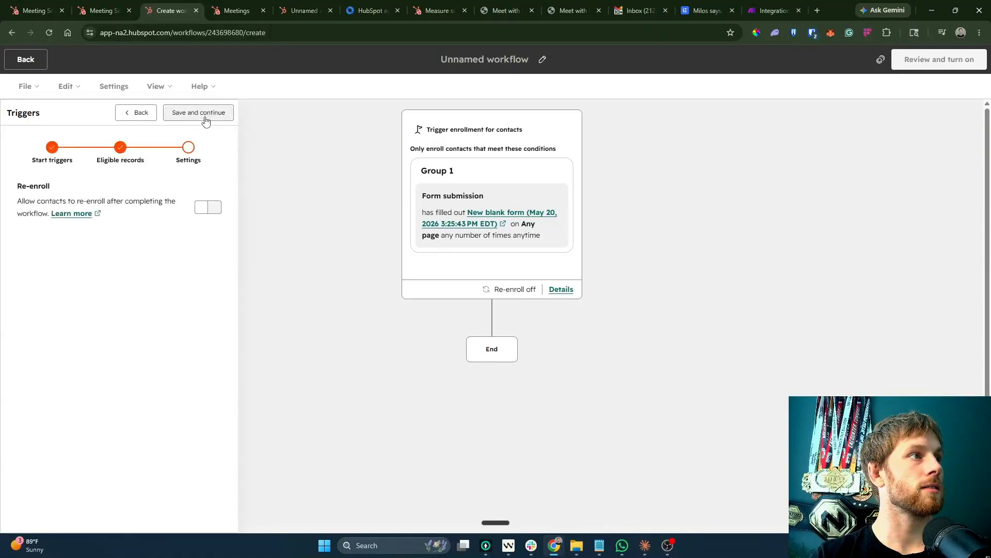
click(205, 116)
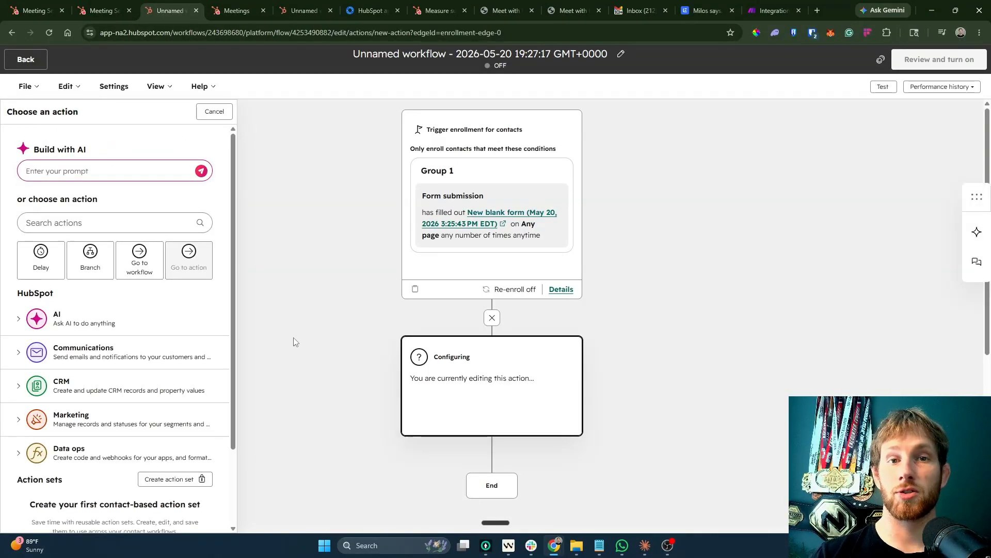
Look through the CRM and Marketing action groups, then expand the Communications actions.
click(101, 382)
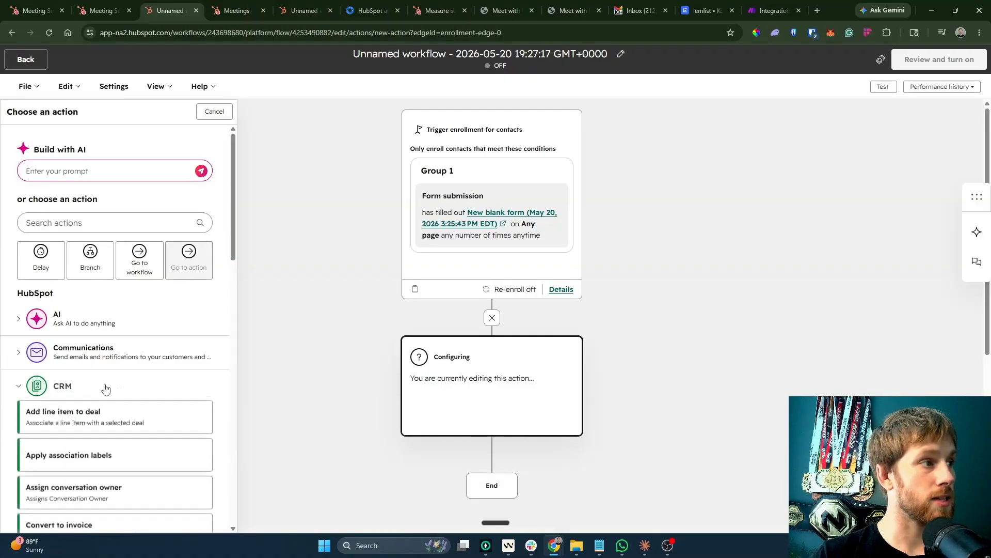
scroll(89, 394, down, 4)
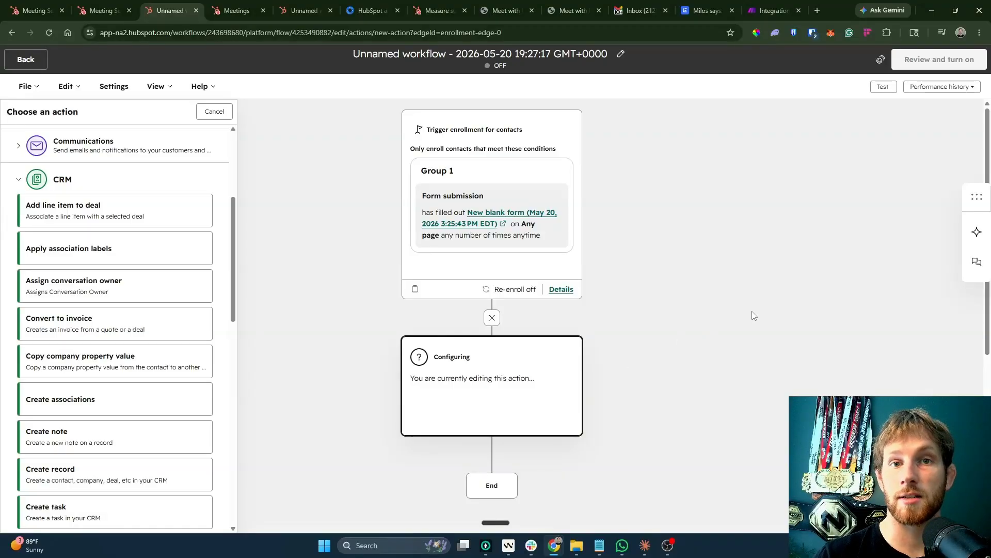
scroll(109, 413, down, 12)
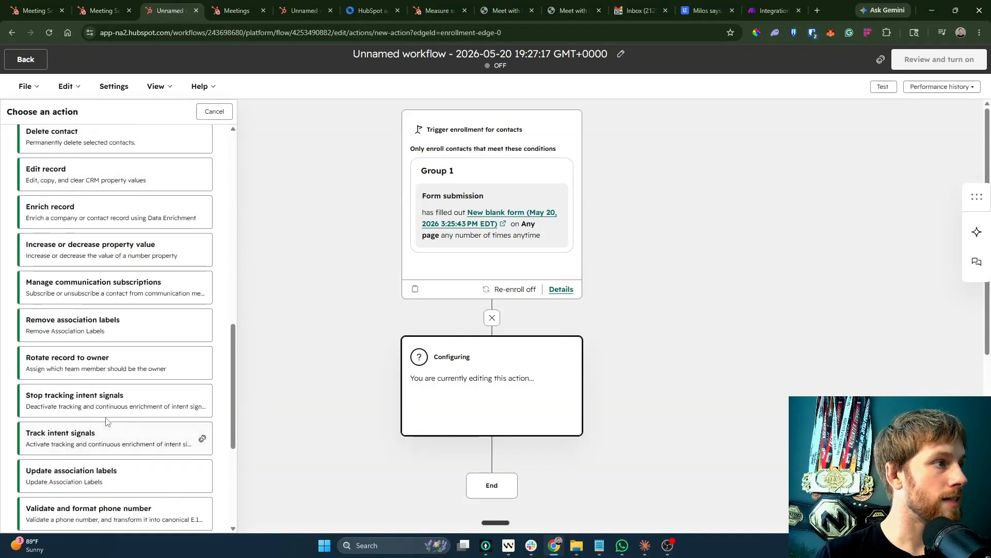
click(105, 337)
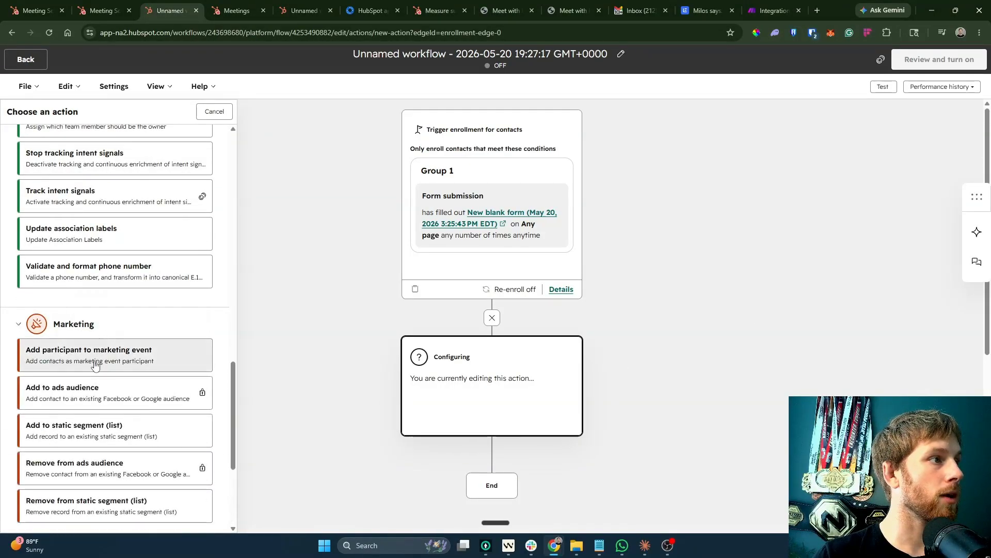
scroll(77, 269, down, 4)
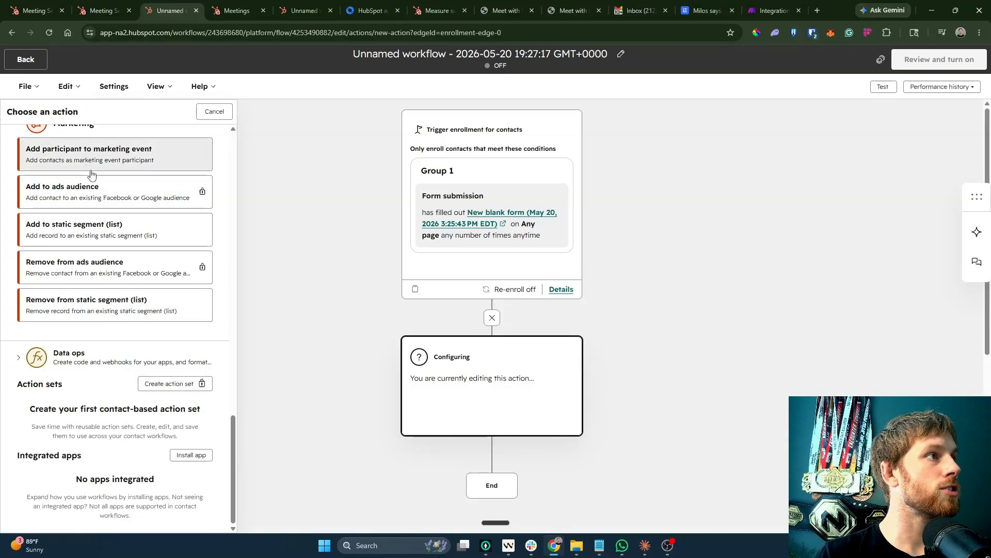
scroll(127, 316, up, 10)
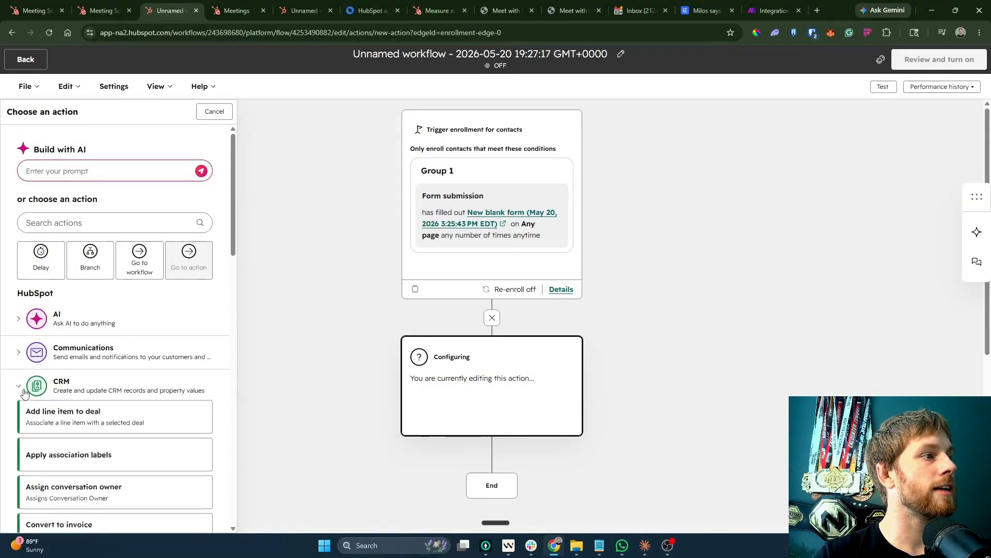
click(35, 387)
click(72, 418)
click(110, 356)
scroll(110, 360, down, 4)
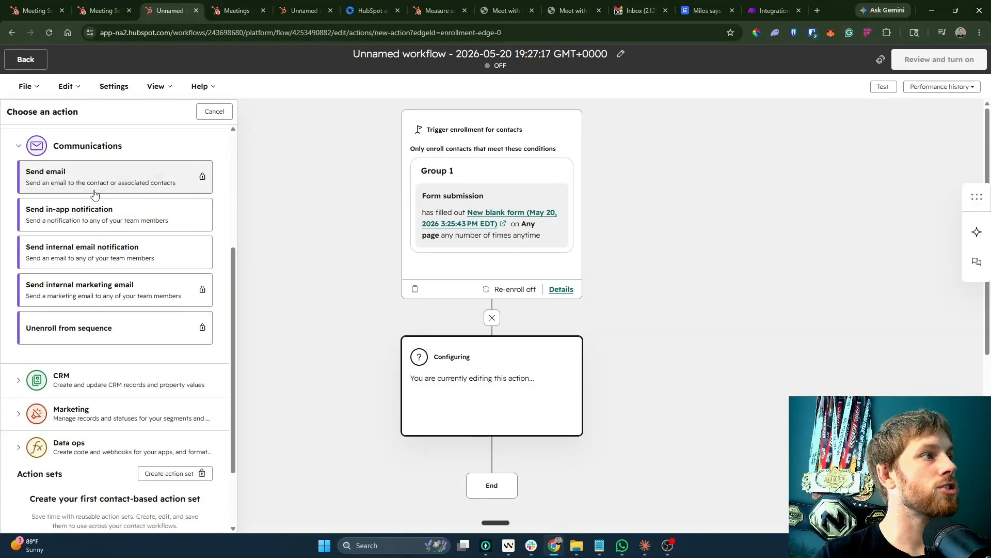
Start the free 14-day Professional trial and reopen the unnamed workflow.
click(80, 194)
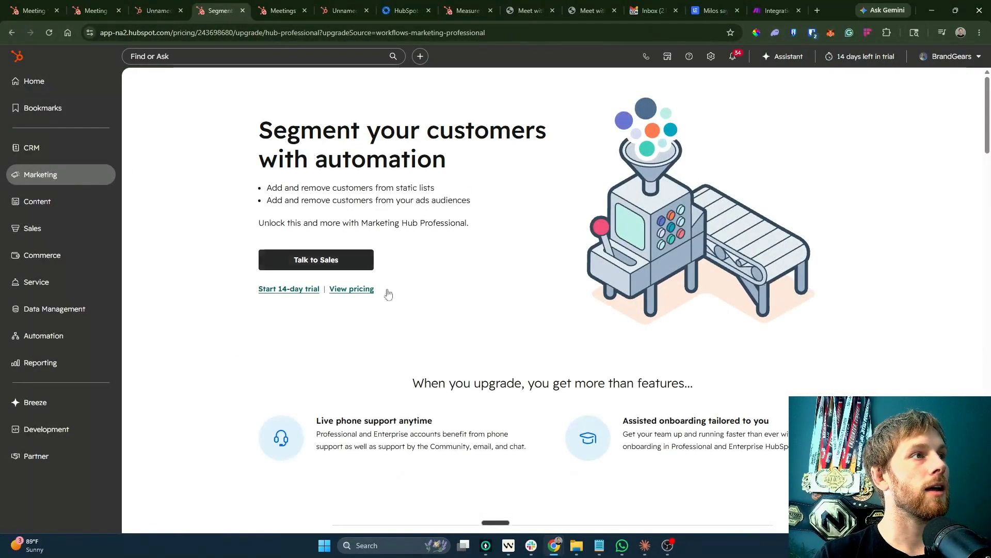
click(305, 290)
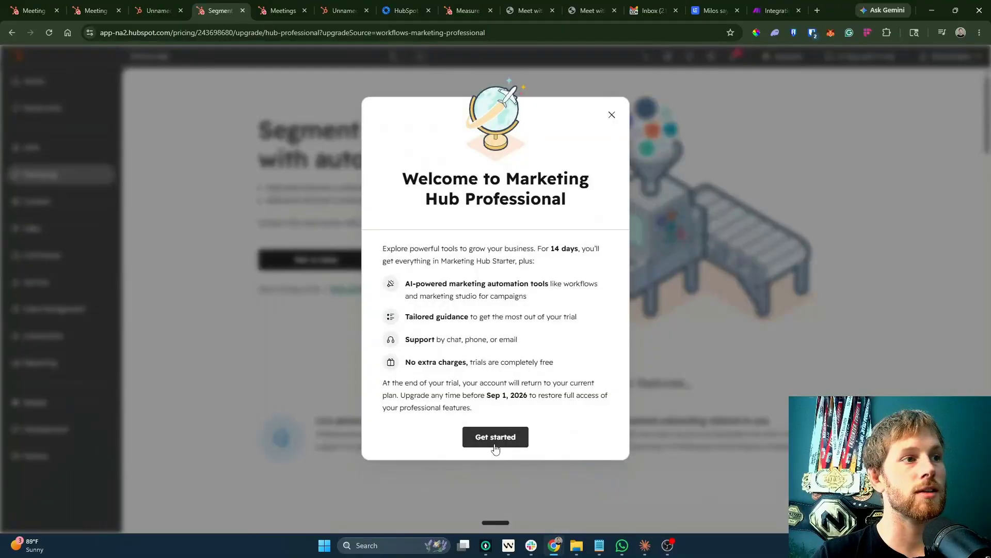
click(495, 436)
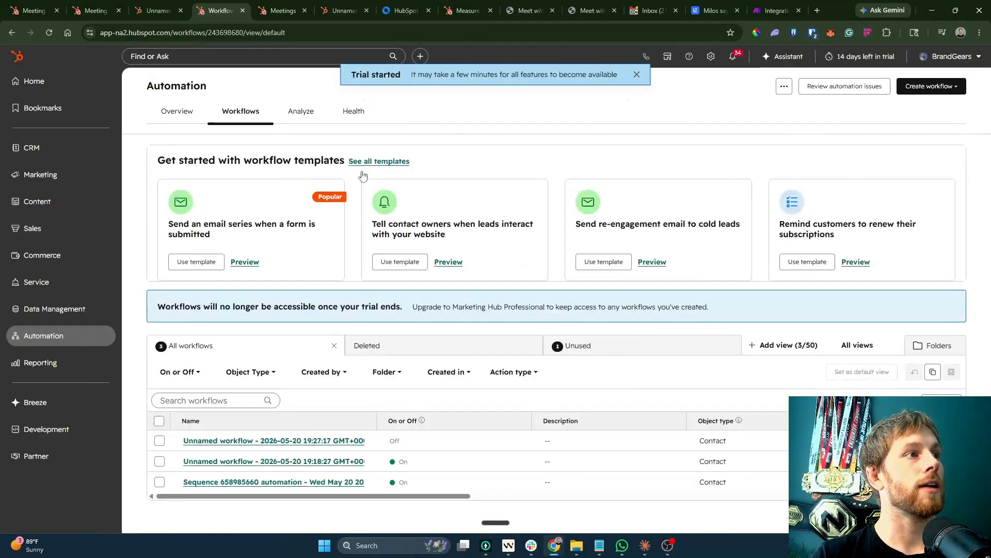
click(218, 452)
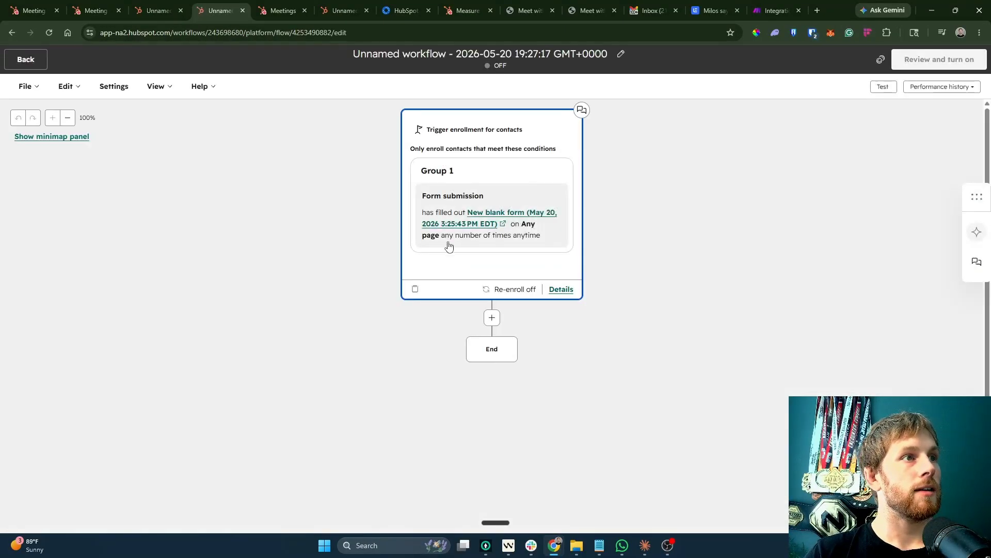
Add a Send email action after the form trigger using a new automated email.
click(491, 317)
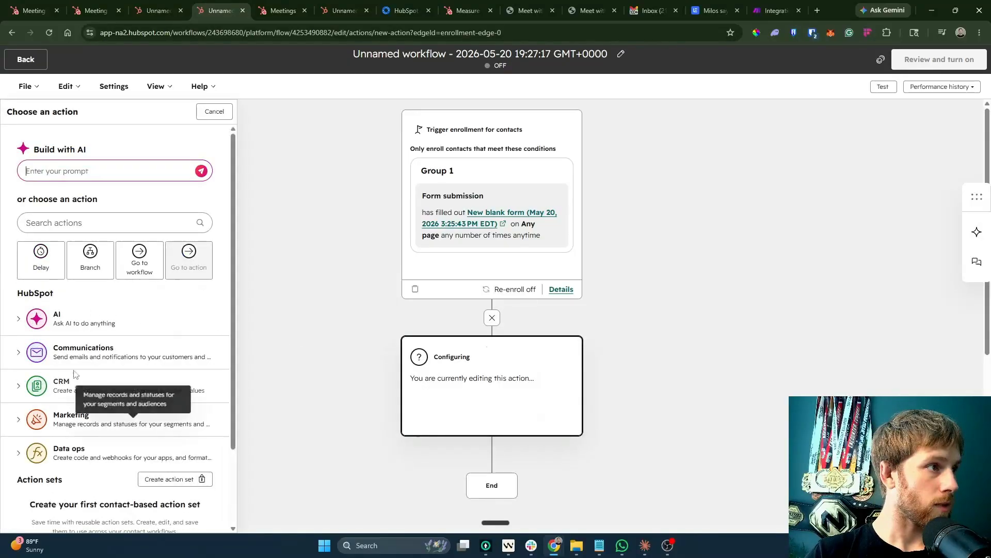
click(78, 359)
click(73, 383)
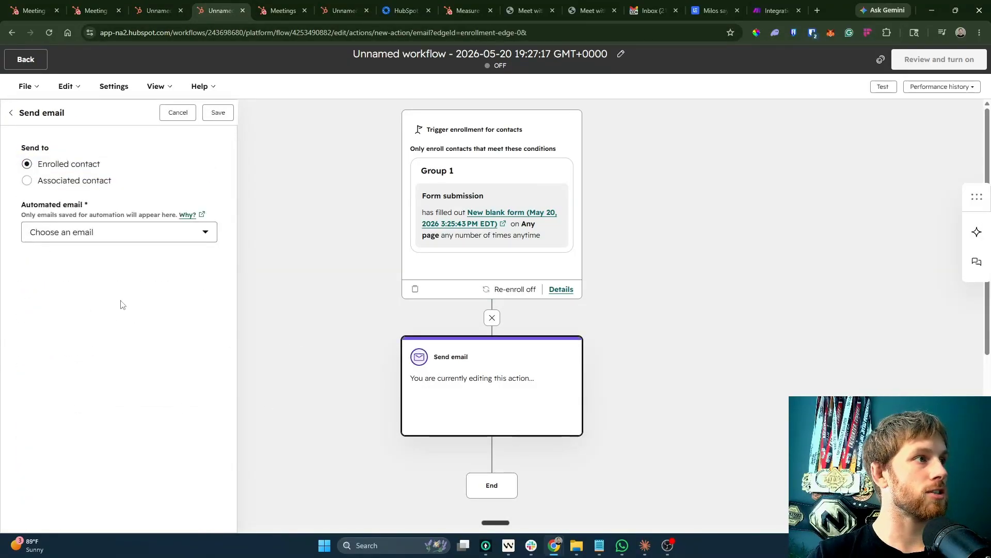
click(86, 243)
click(75, 322)
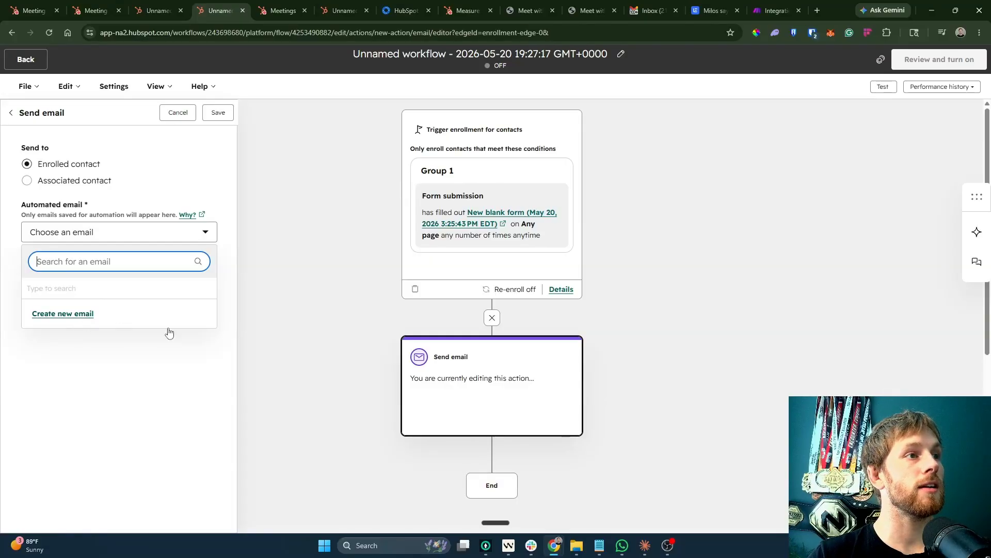
Name the email 'Get Access To Claude Doc THing' and enter the sender's name.
click(82, 191)
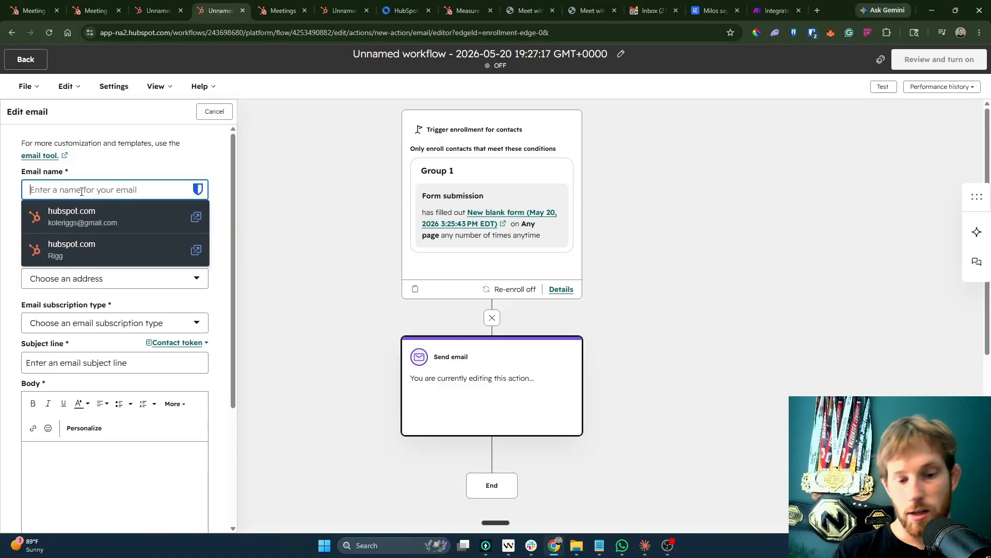
text(Get Access)
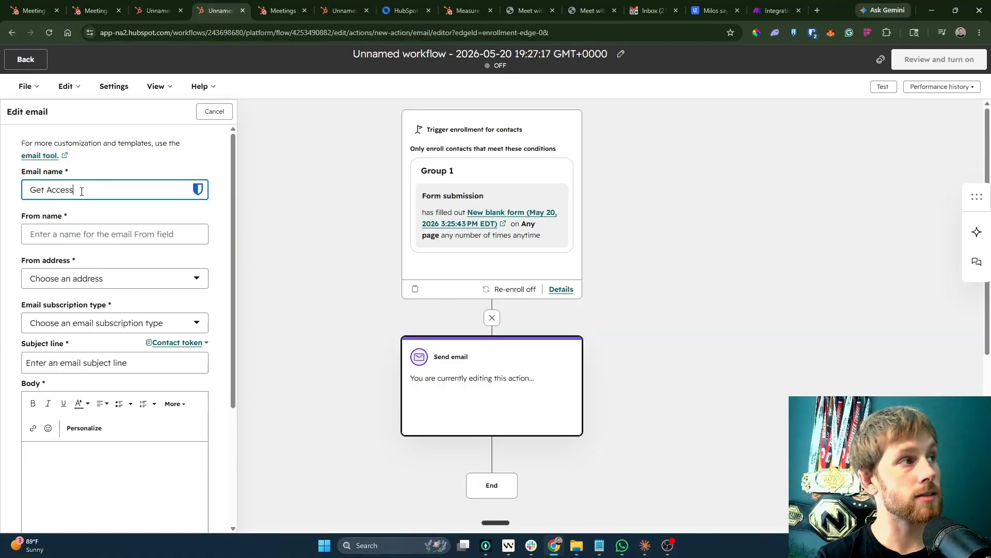
text( To Clause)
key(BackSpace)
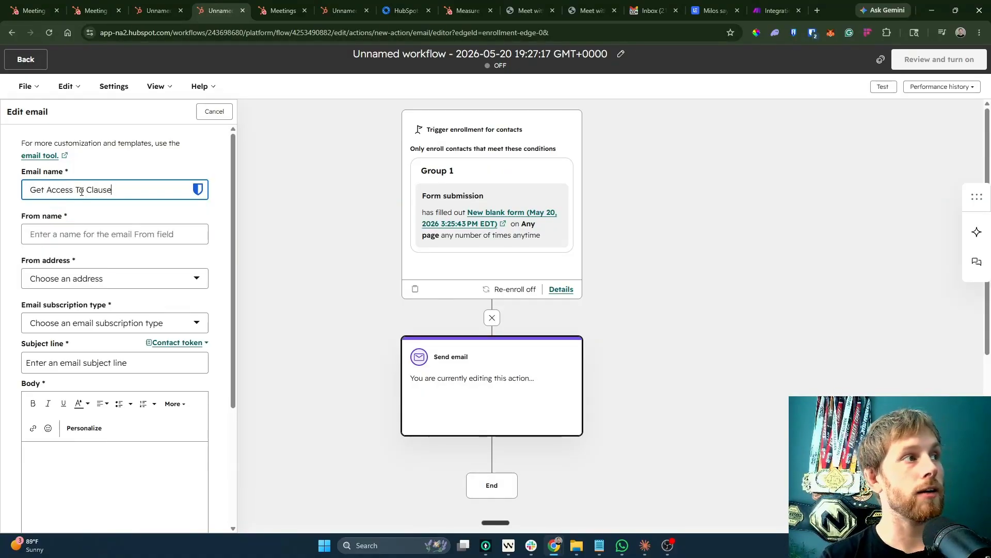
text(Doc THing)
key(ctrl+a)
key(ctrl+c)
click(43, 238)
key(ctrl+v)
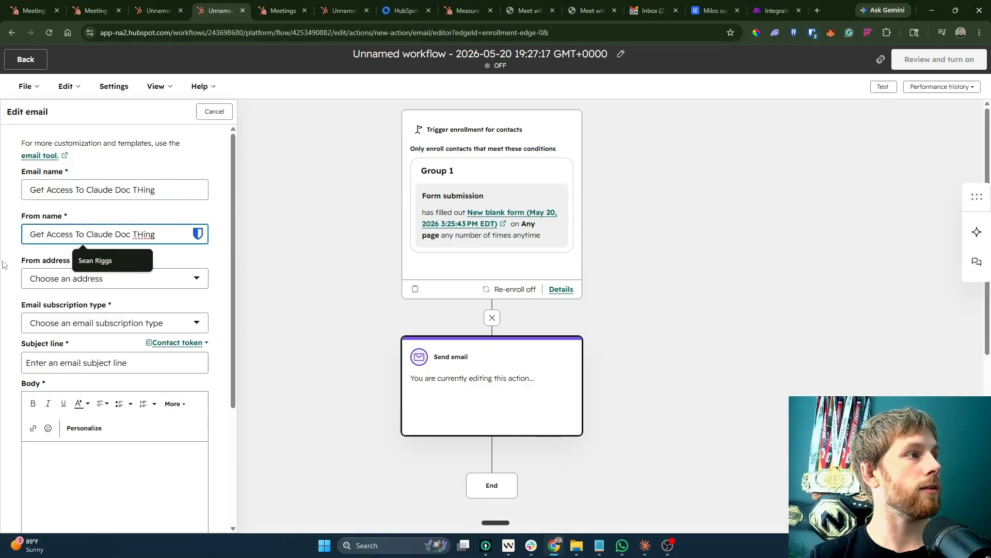
key(ctrl+a)
text(Kole R)
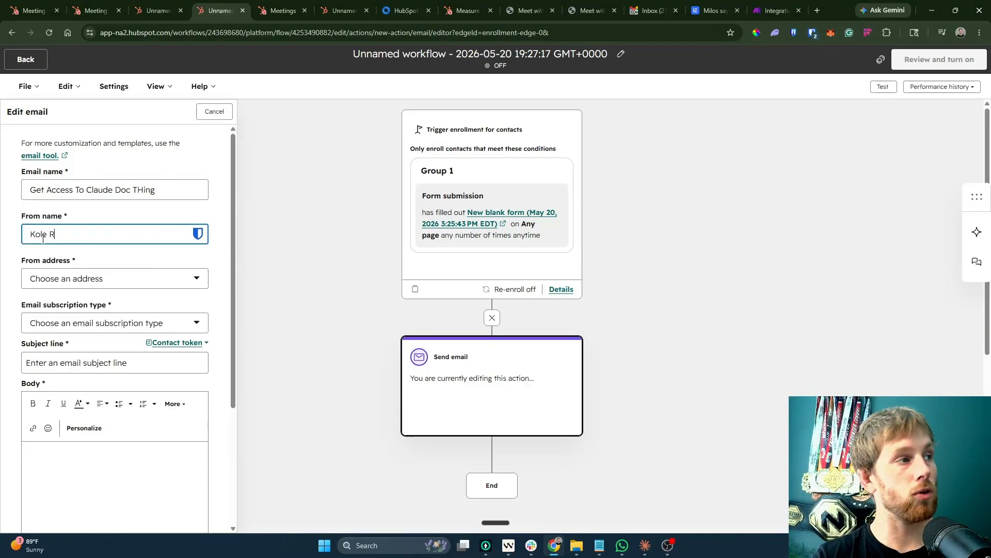
text(iggs)
Pick the company sender address, Marketing Information subscription, subject 'headline' and example body text.
click(60, 279)
click(73, 375)
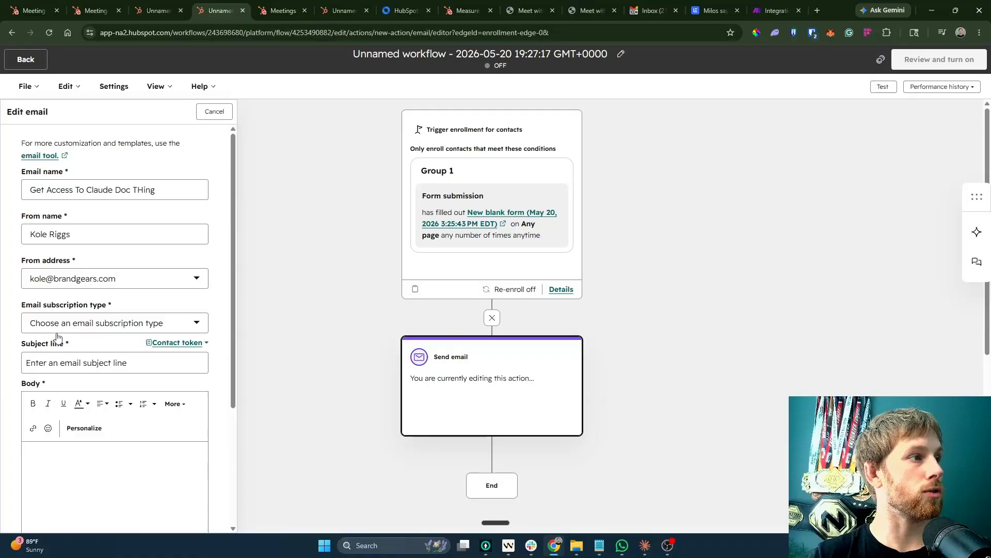
click(75, 326)
click(69, 365)
text(headline)
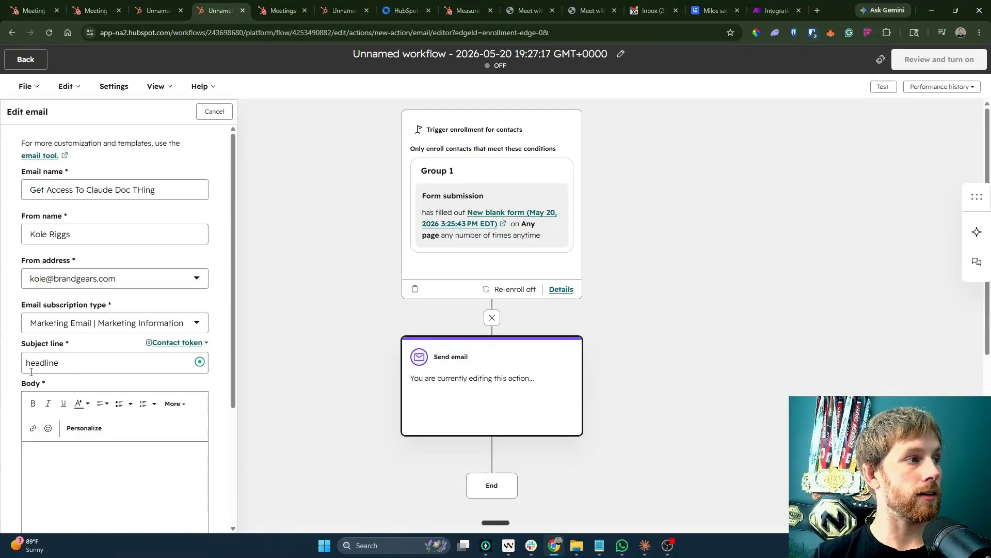
click(111, 506)
text(This is the exo)
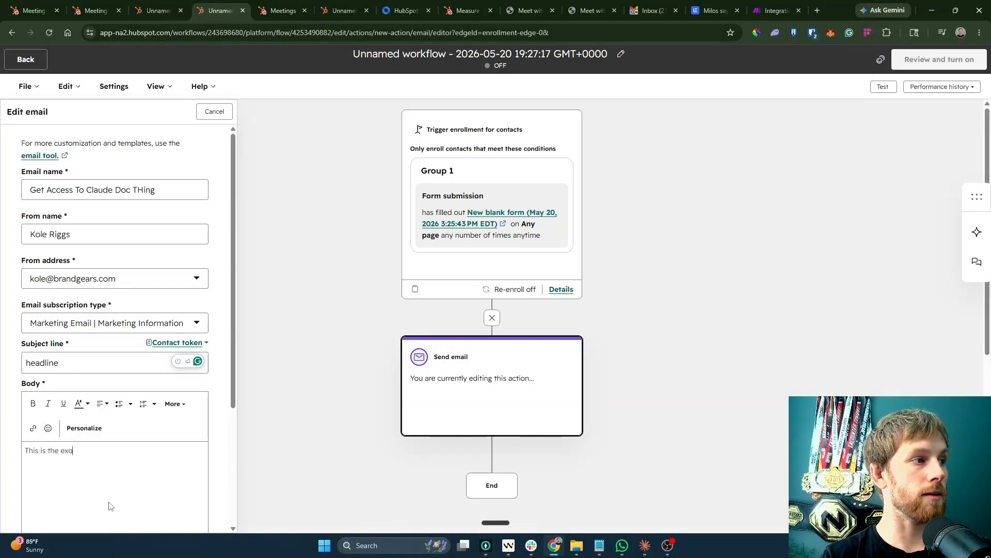
key(ctrl+super)
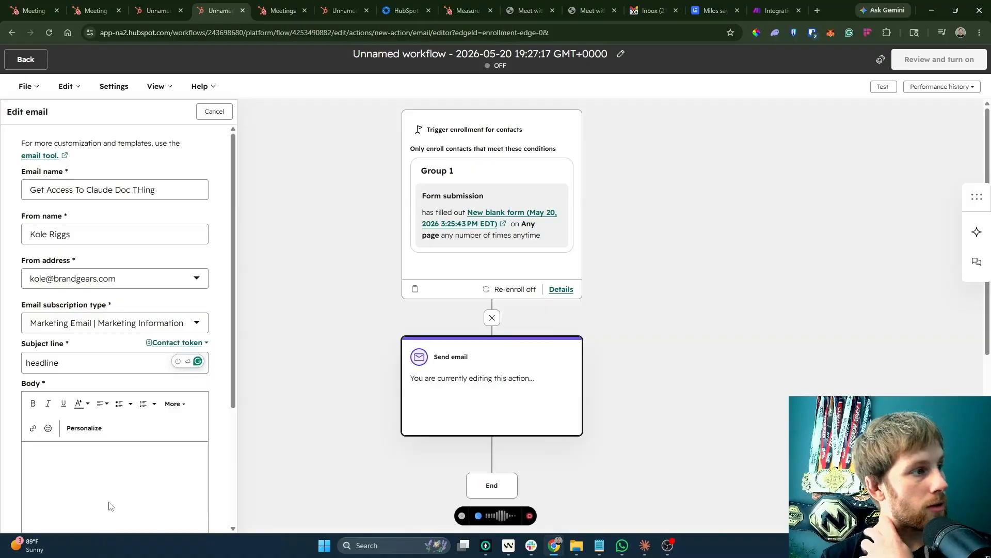
Check the email footer choices and open footer management in settings.
scroll(110, 505, down, 3)
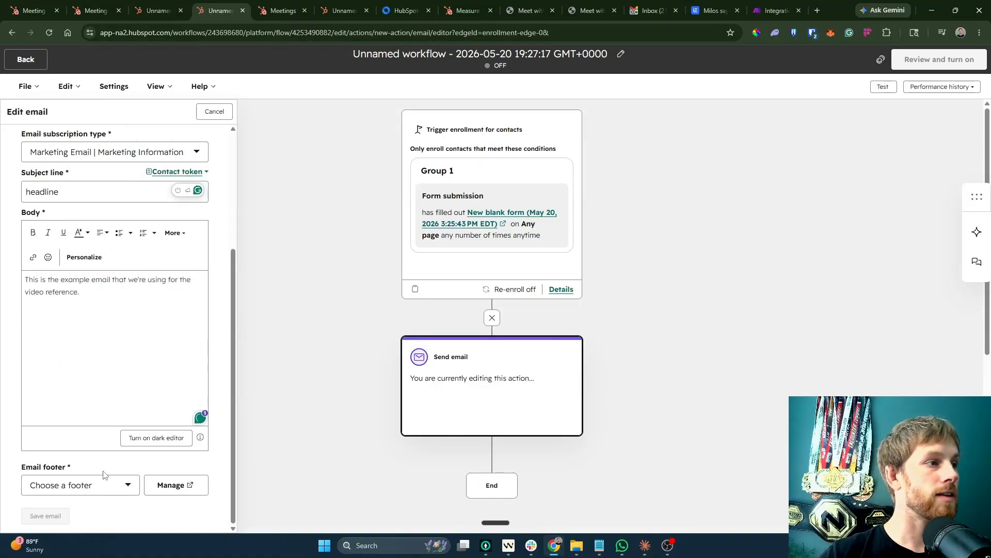
click(90, 486)
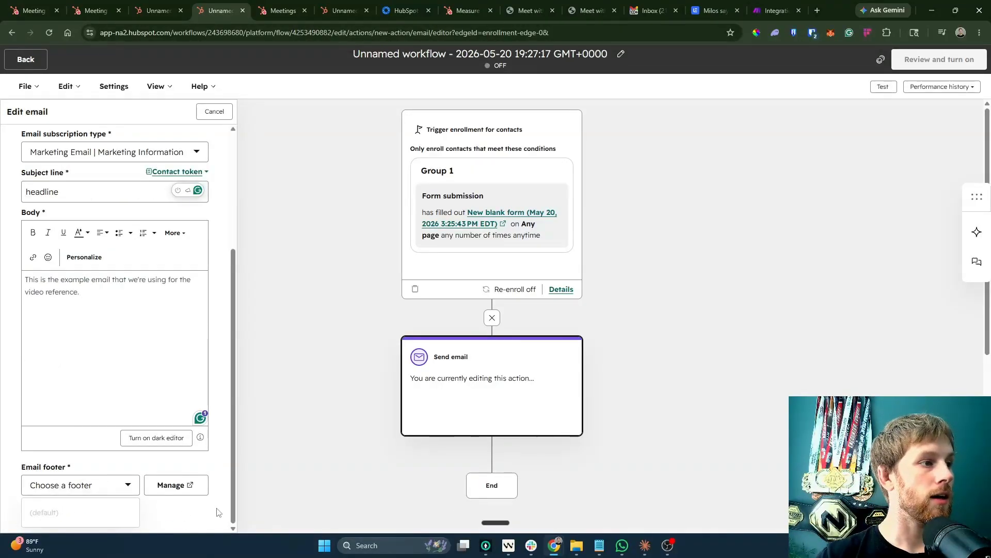
click(174, 514)
scroll(160, 511, up, 3)
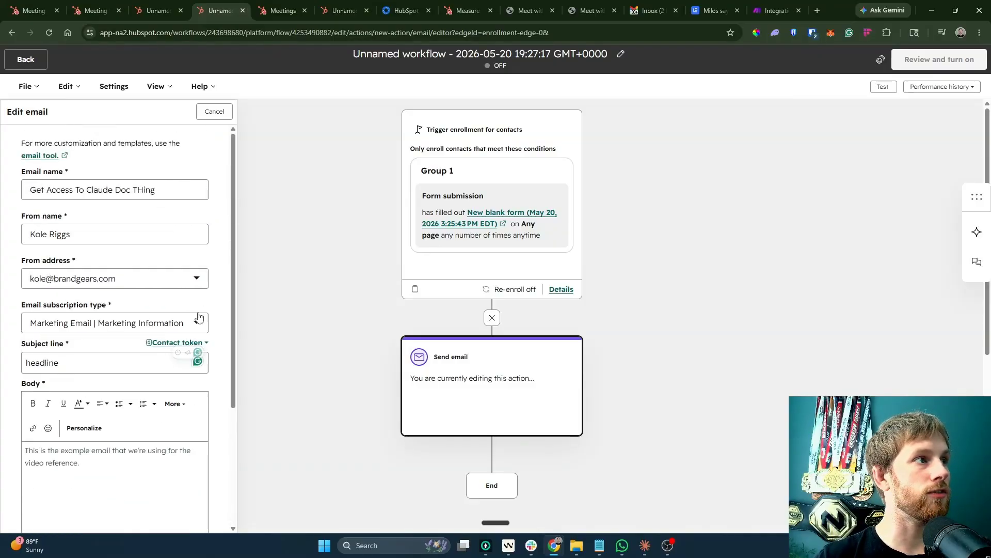
scroll(170, 305, down, 3)
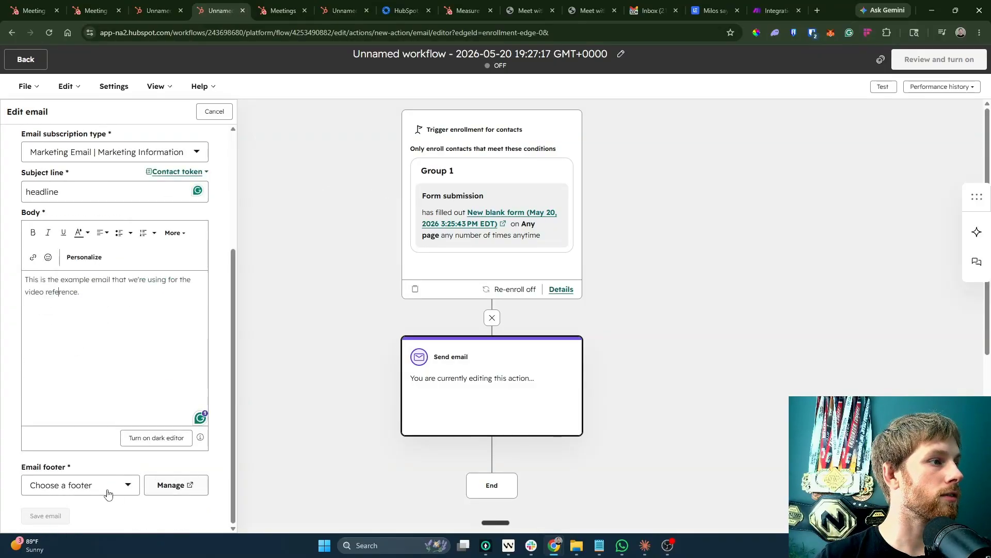
scroll(112, 294, up, 3)
scroll(87, 398, down, 5)
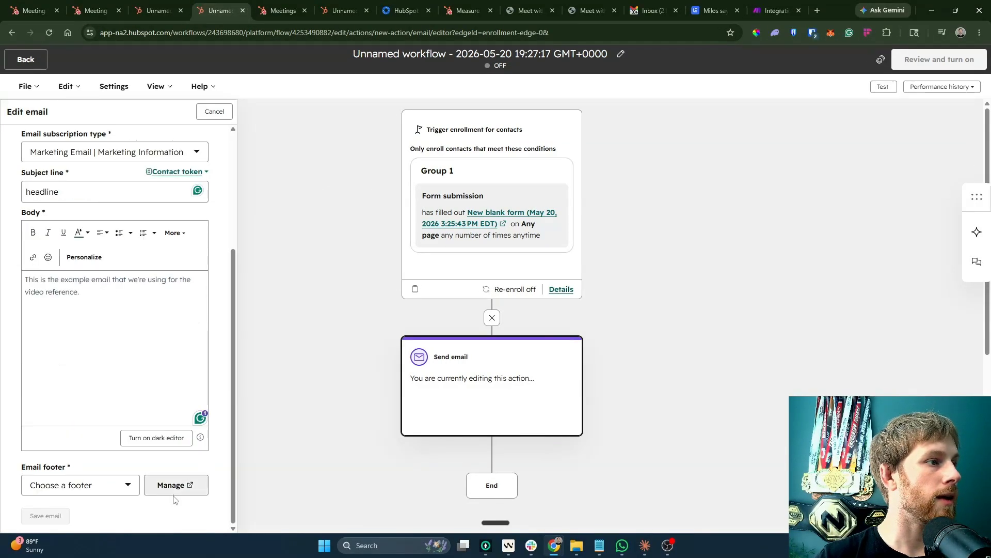
click(178, 485)
click(346, 309)
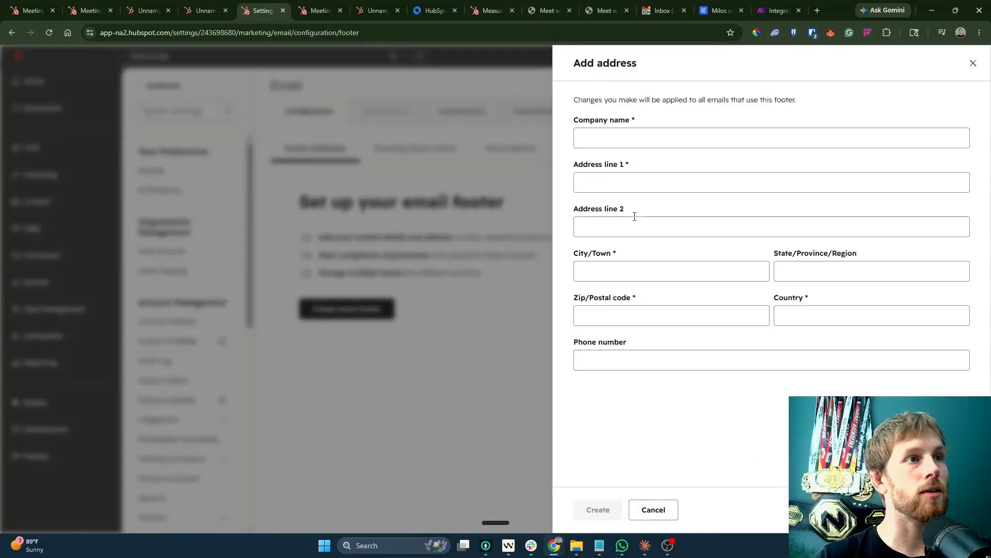
Enter Brandgears as the footer company name, then reload the workflow email draft.
click(623, 135)
text(Brandgears)
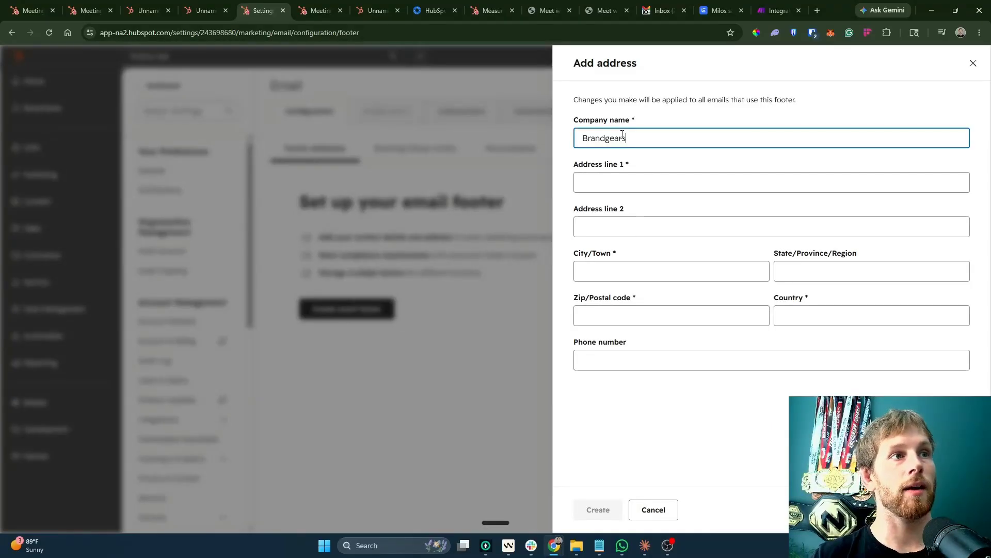
click(668, 178)
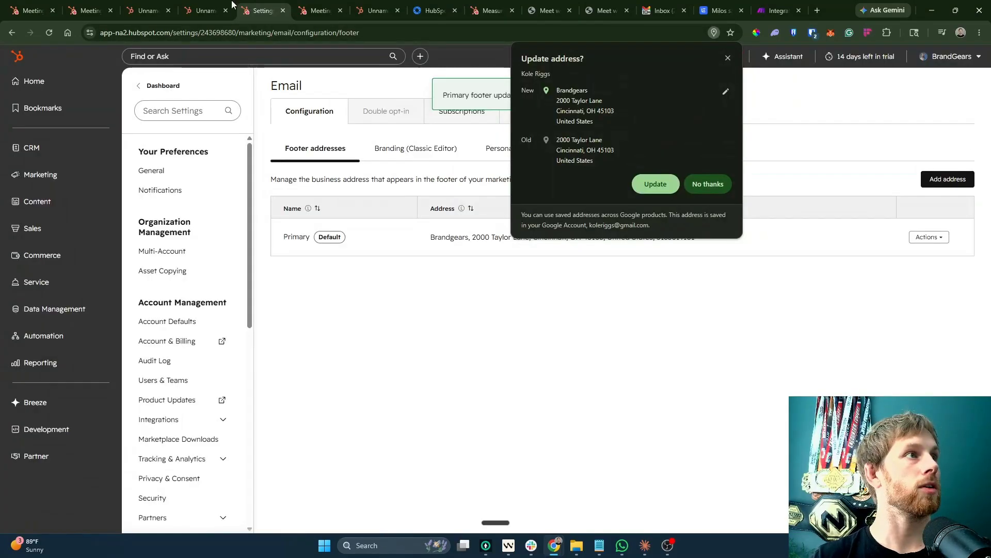
click(230, 7)
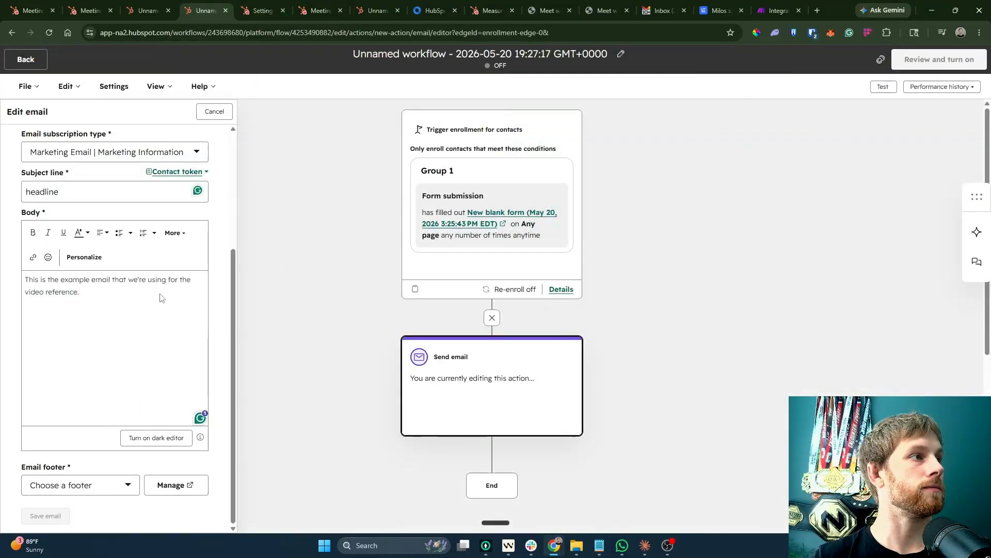
scroll(160, 298, up, 4)
key(ctrl+a)
key(F5)
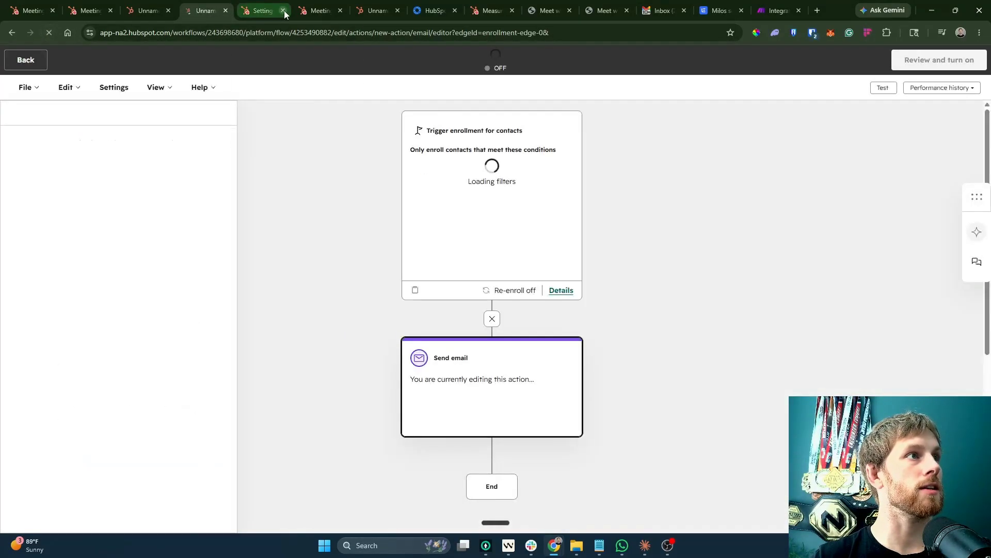
click(283, 10)
Choose the Primary footer and re-set the company sender address and sender name.
click(71, 429)
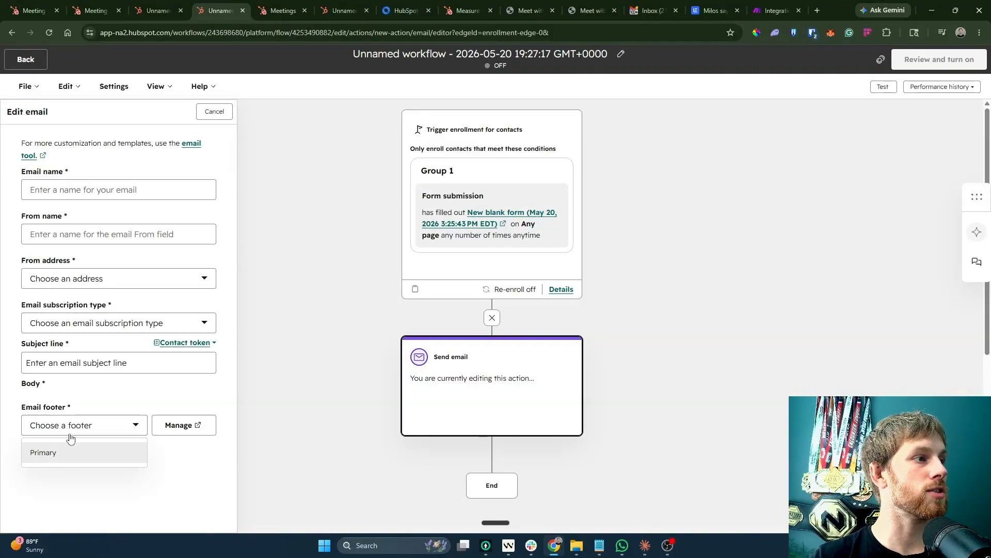
click(66, 462)
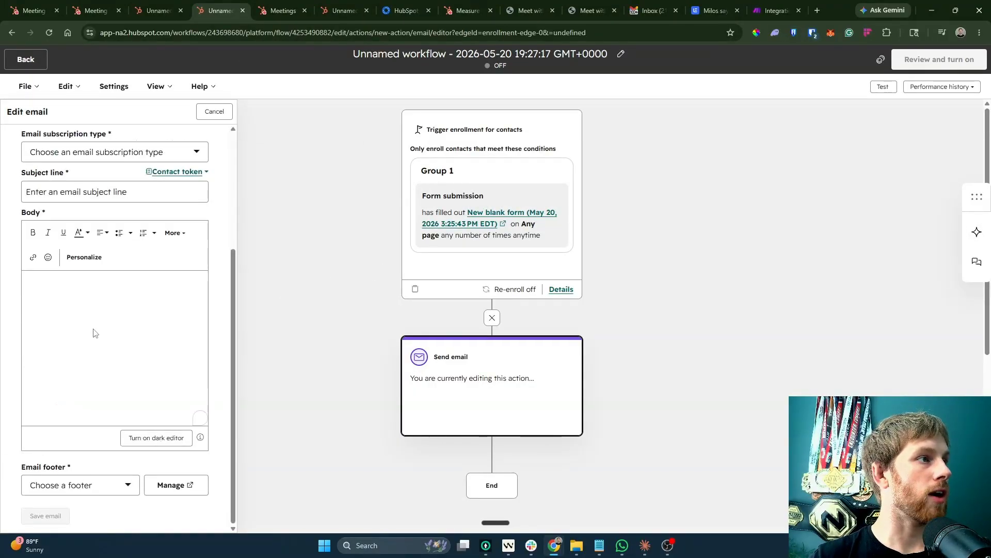
scroll(98, 310, up, 2)
click(99, 297)
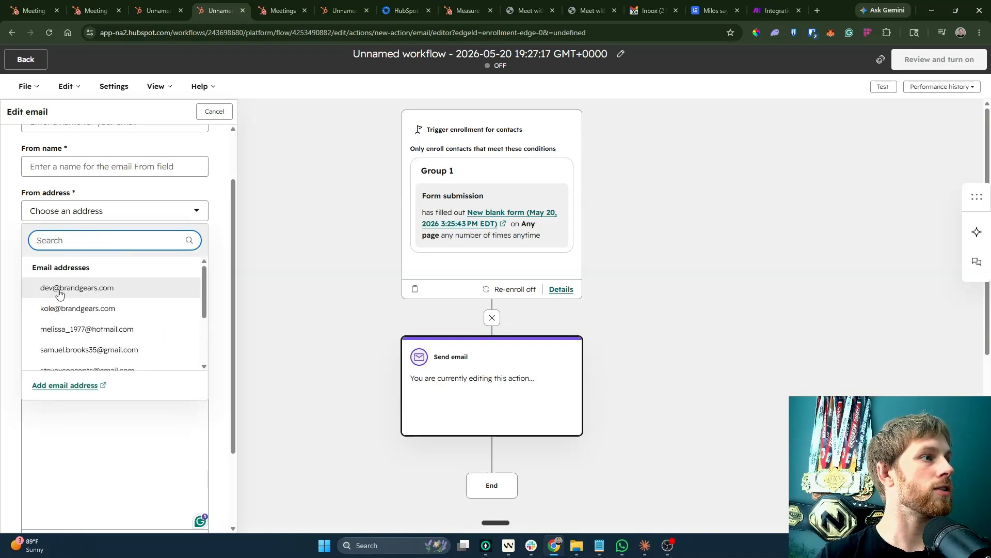
click(57, 288)
click(59, 166)
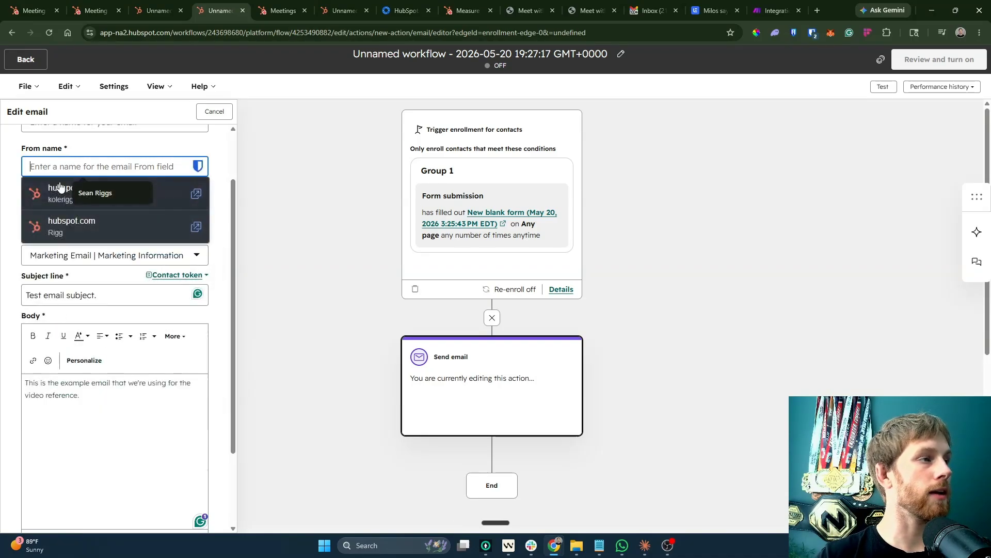
text(Kole Rigs)
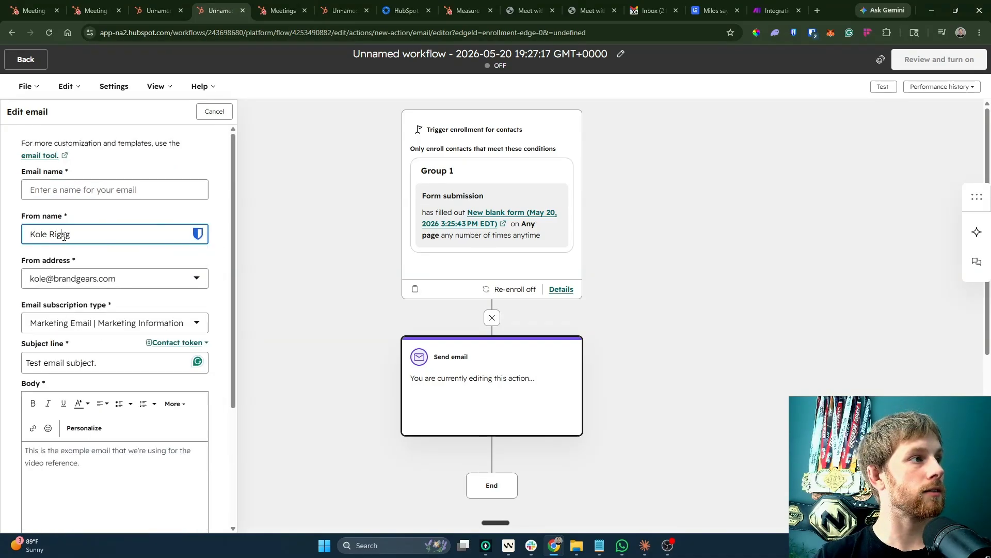
Save the email with the Primary footer and save the Send email step.
scroll(119, 316, down, 3)
click(100, 485)
click(61, 509)
scroll(77, 496, down, 1)
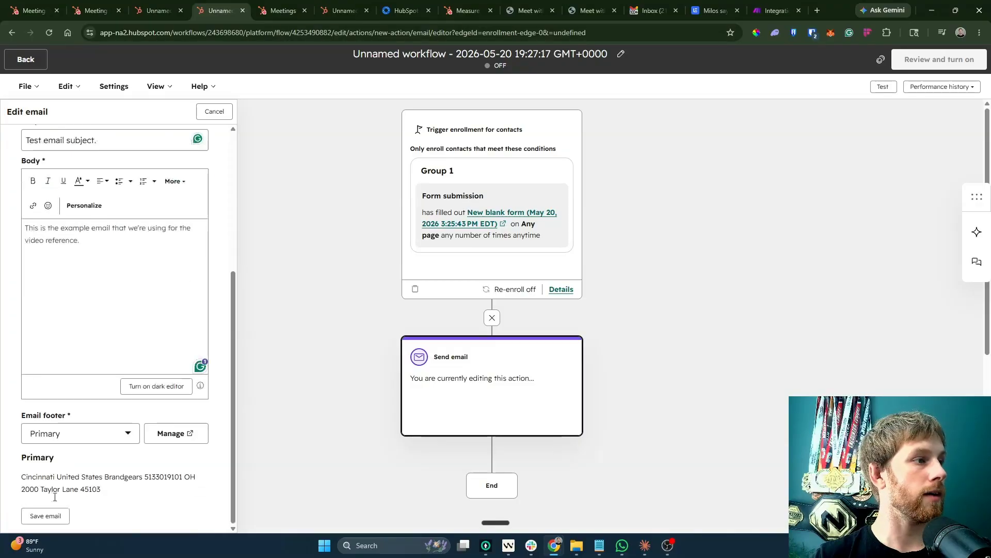
click(45, 515)
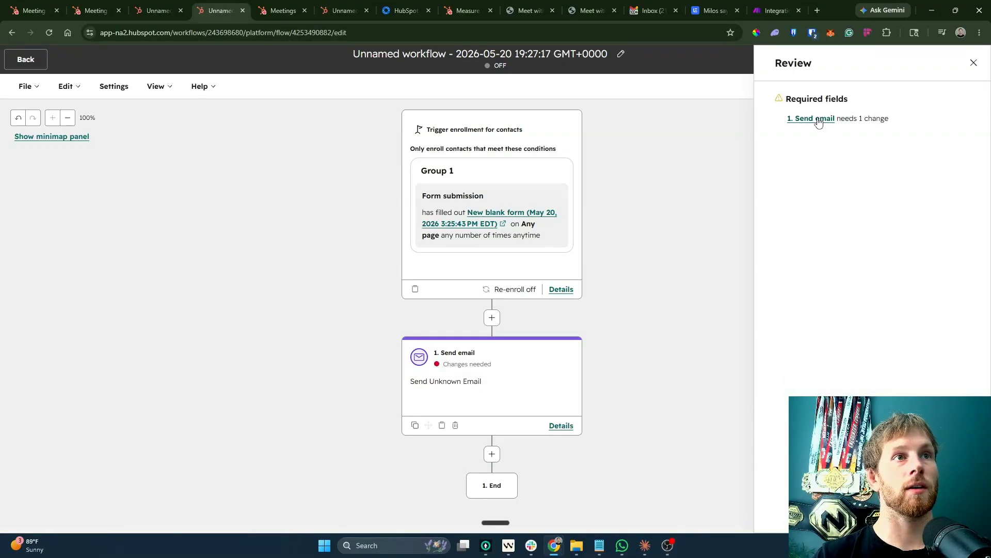
click(819, 119)
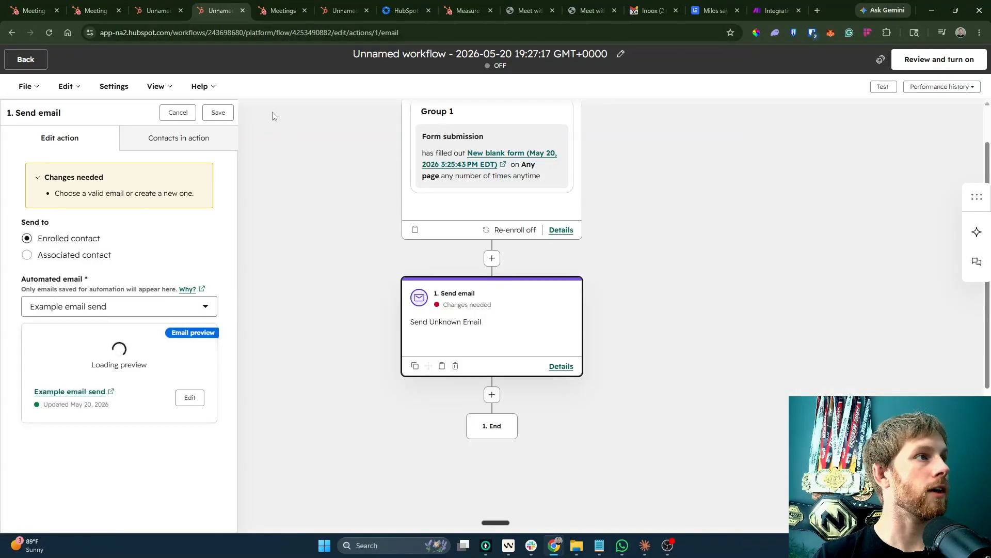
click(750, 324)
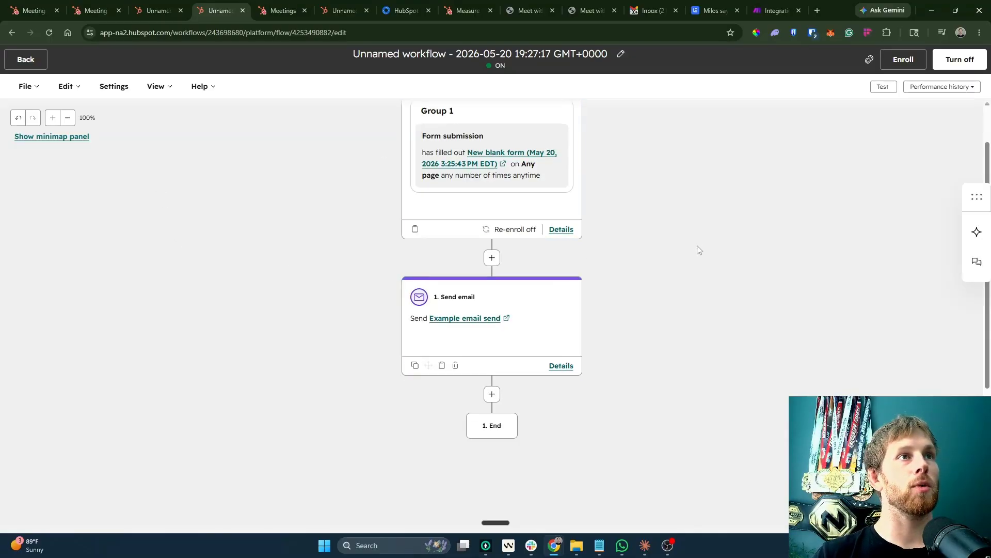
Close the unused draft, meetings and webhook workflow tabs, returning to the workflows list.
click(173, 10)
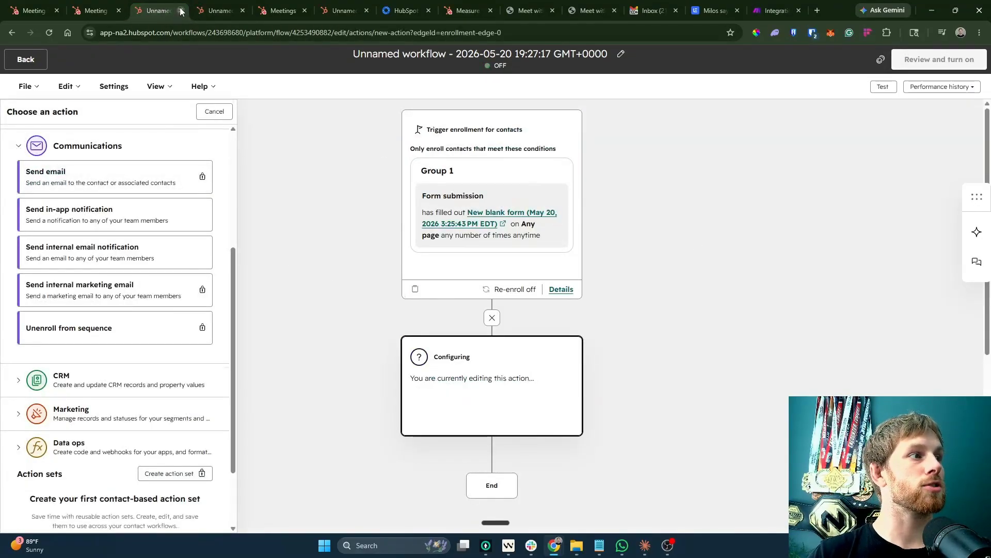
click(181, 10)
click(201, 12)
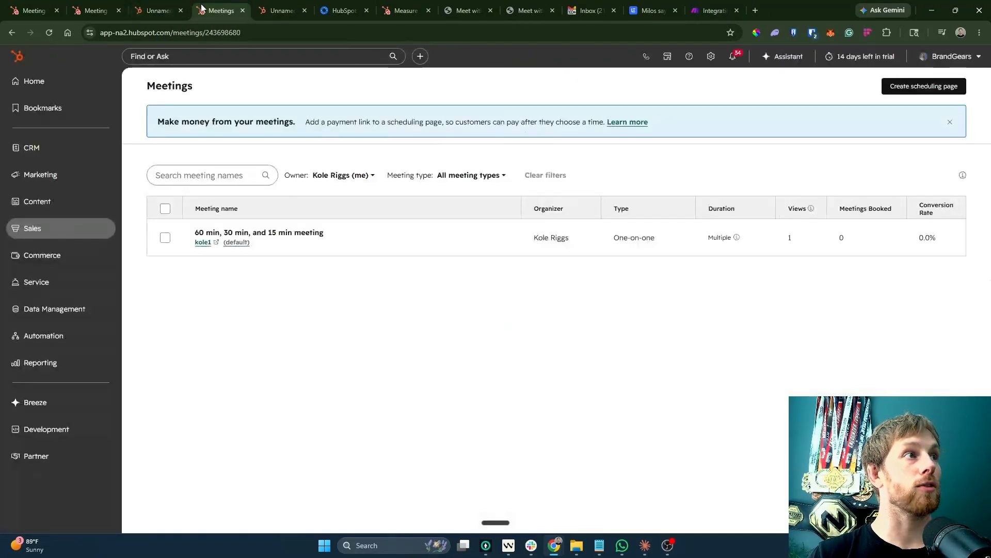
click(243, 11)
click(242, 11)
click(147, 8)
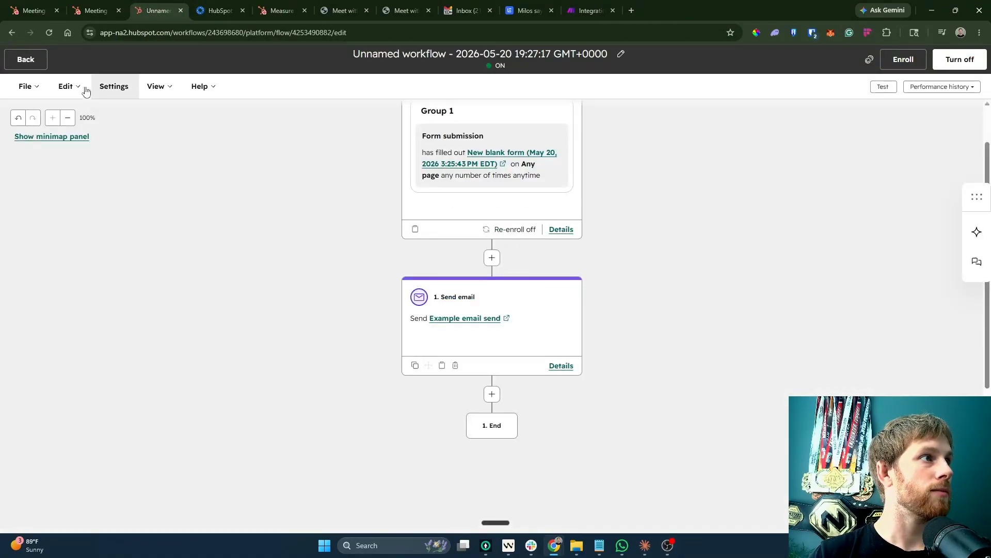
click(16, 57)
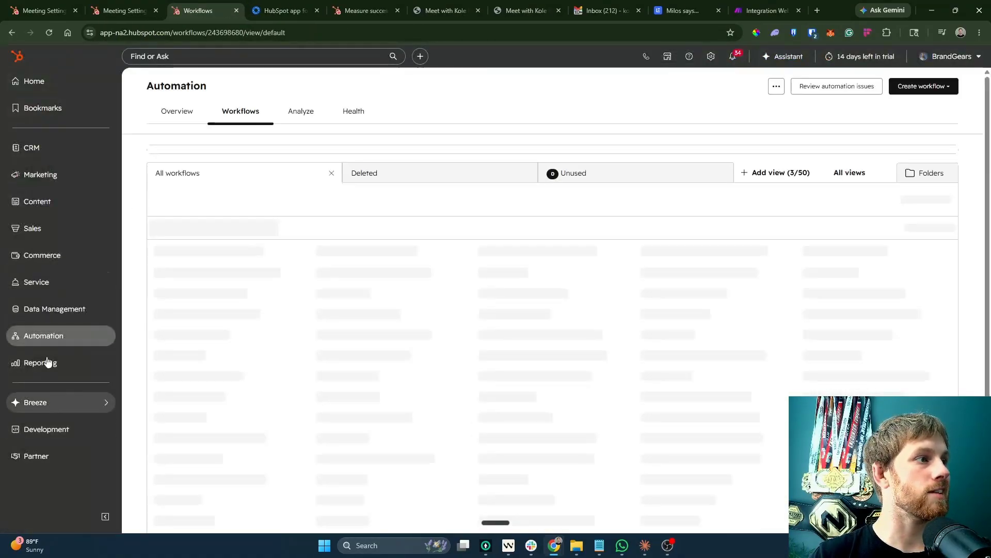
Open the New blank form's live preview, autofill test contact details and submit it.
click(72, 175)
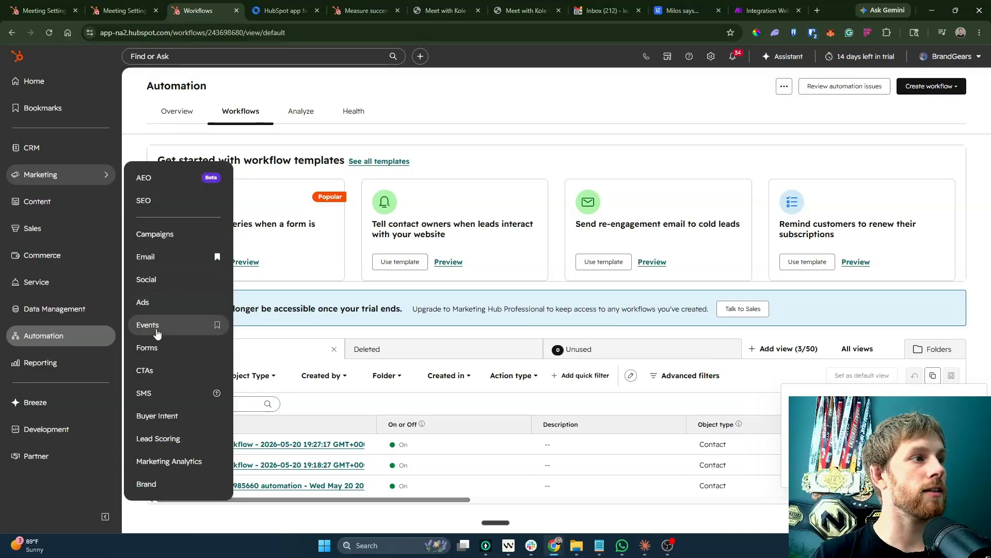
click(155, 343)
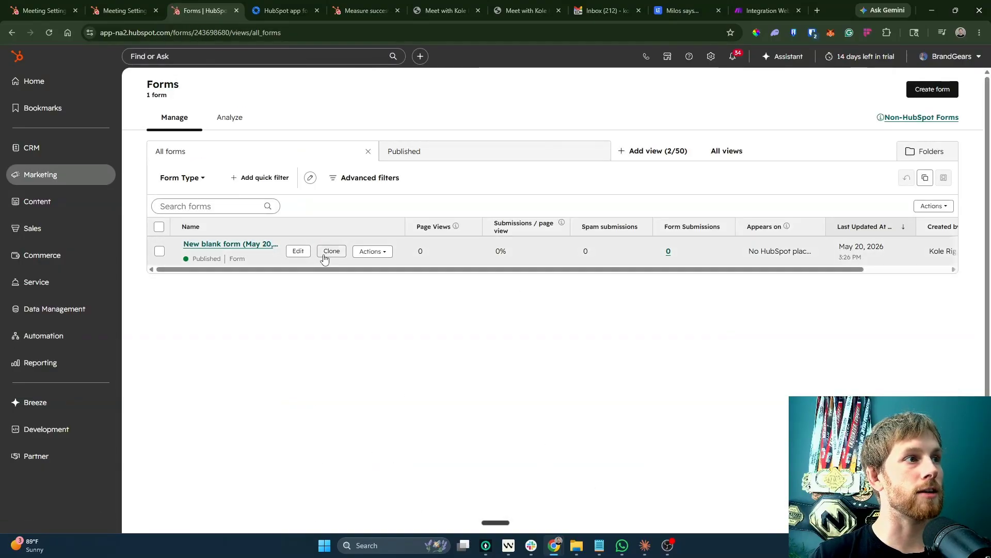
click(323, 253)
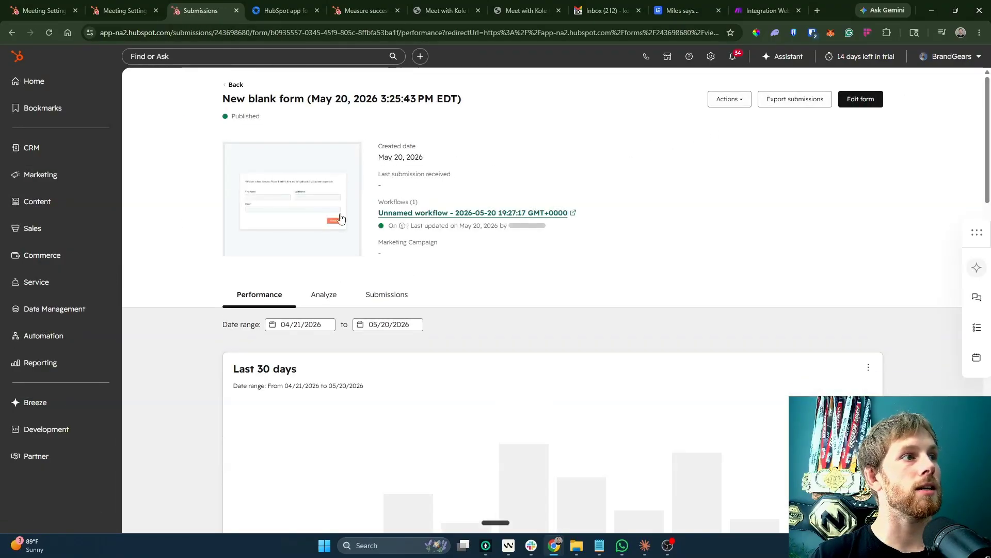
click(296, 208)
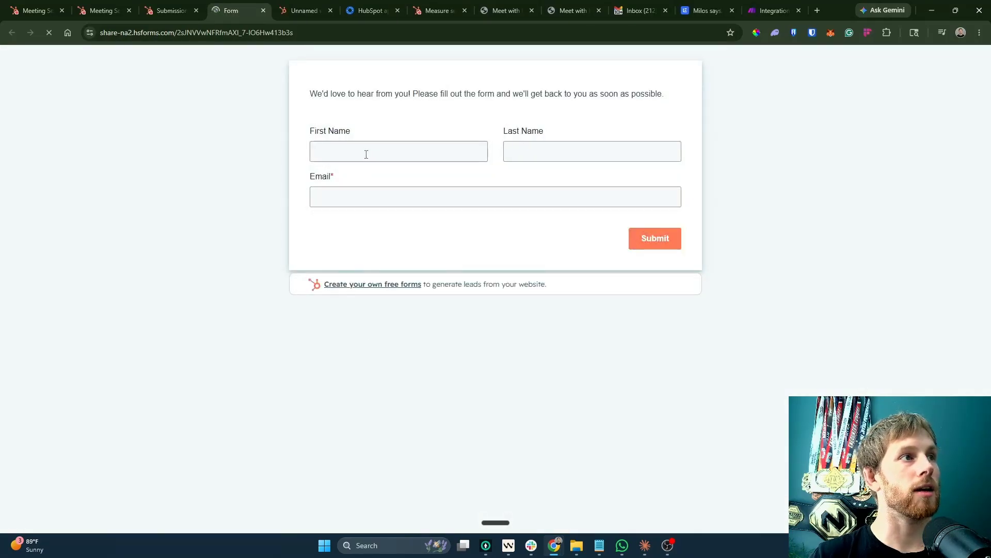
click(366, 151)
click(407, 177)
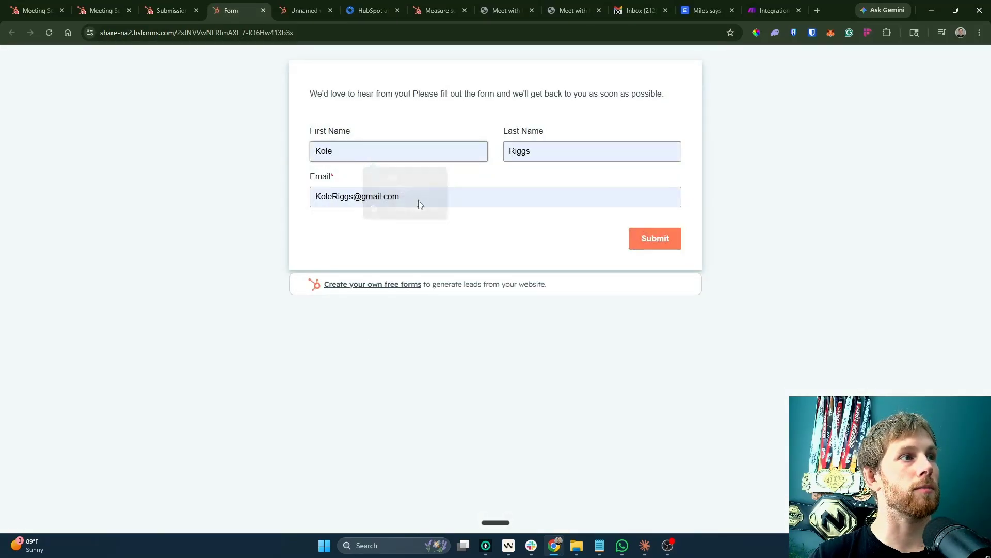
click(653, 247)
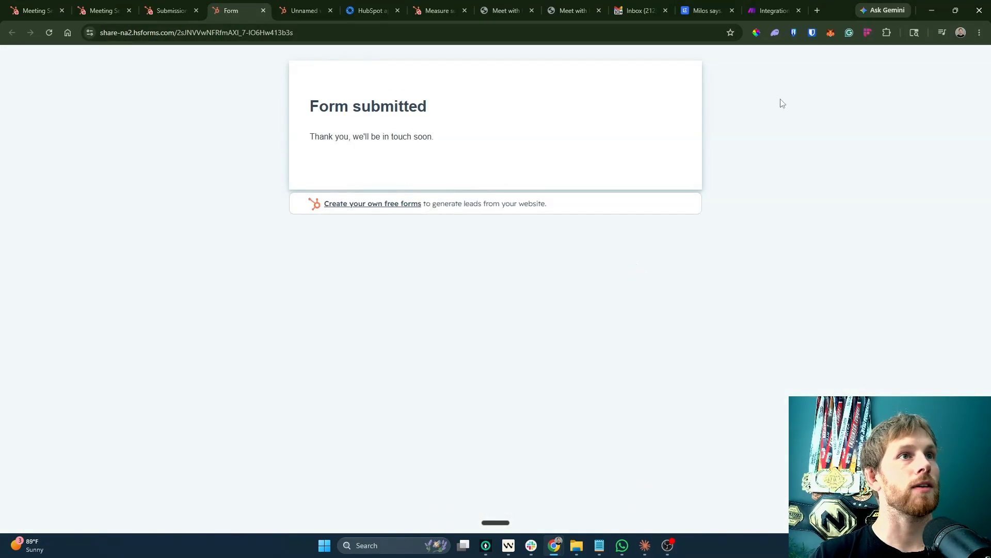
key(ctrl+Tab)
click(941, 86)
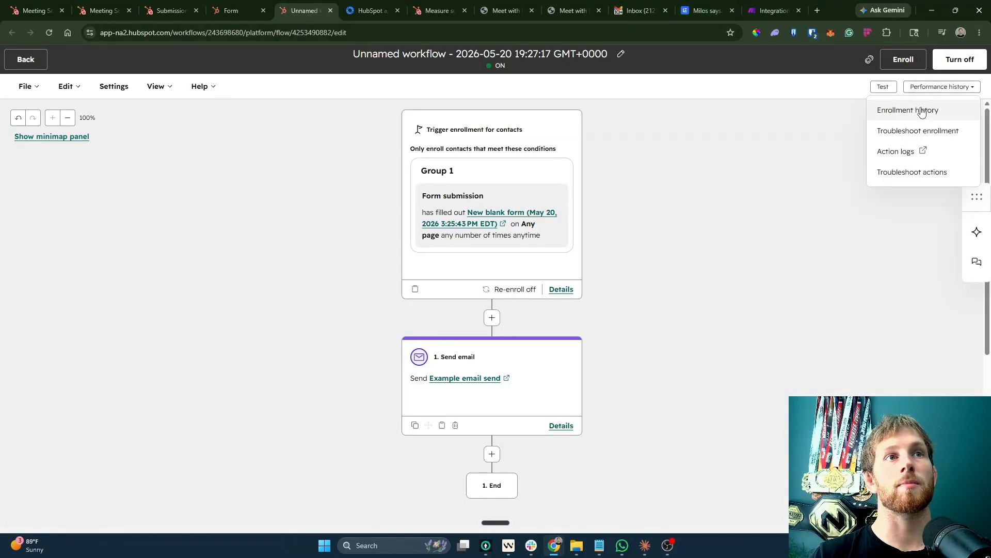
Refresh the workflow's enrollment history, find no runs yet, then switch to Gmail.
click(920, 114)
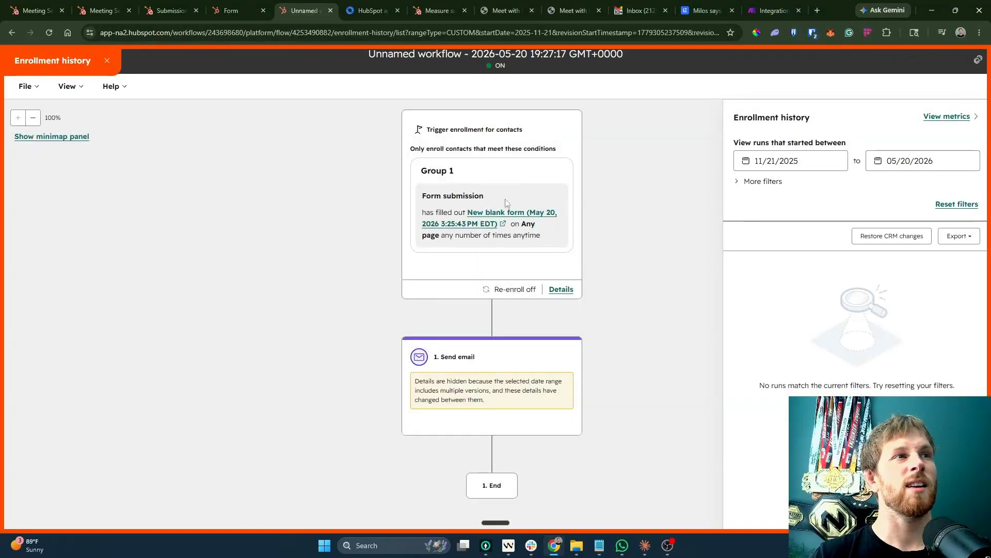
click(48, 32)
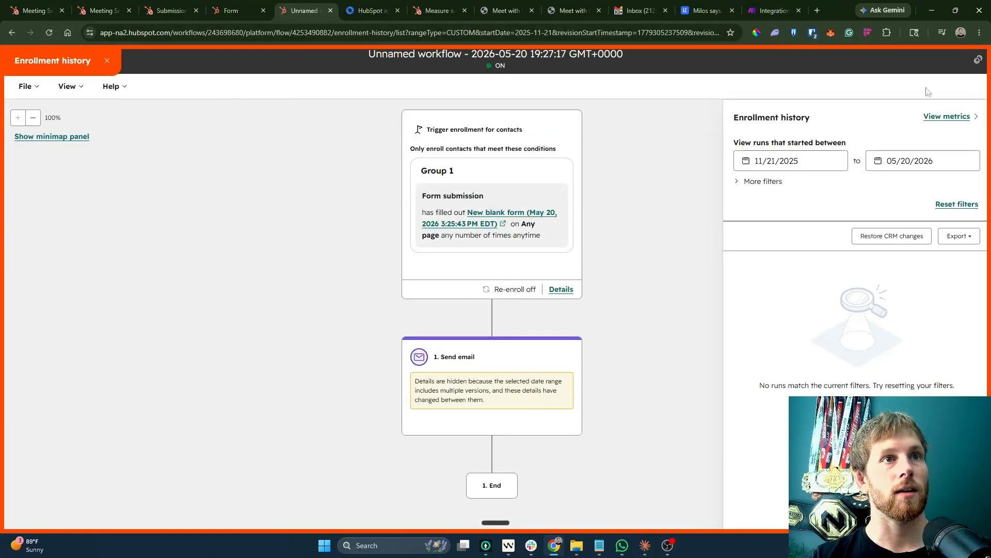
click(107, 61)
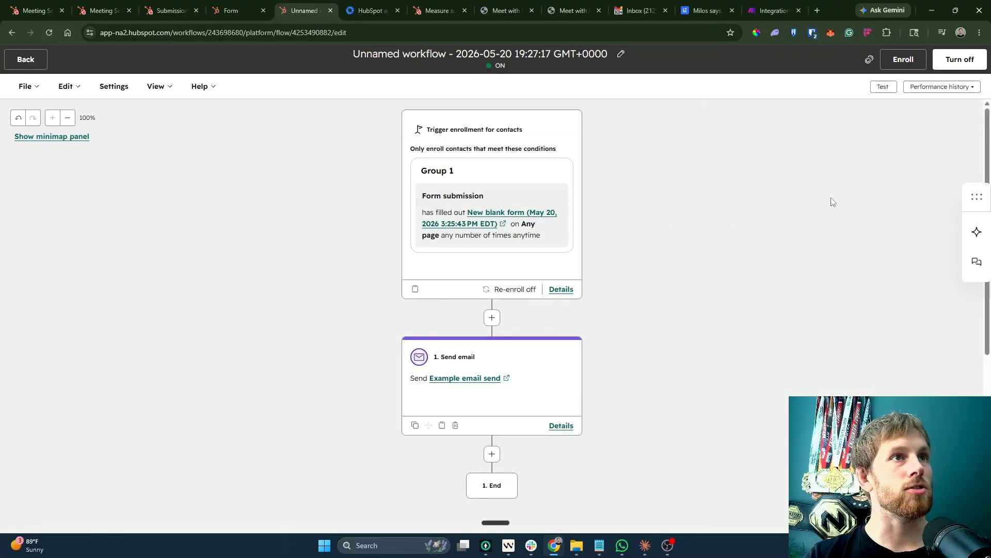
click(659, 5)
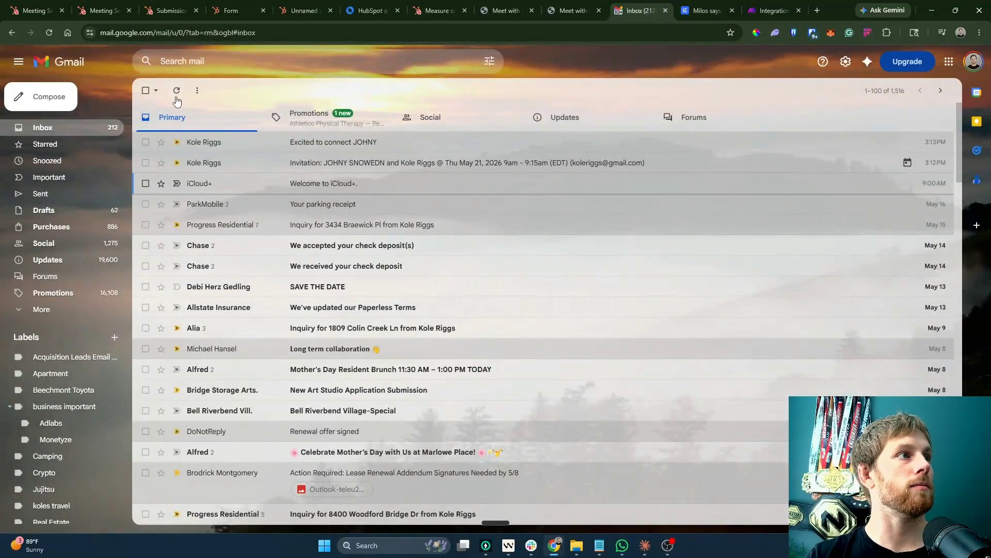
Open and read the 'Test email subject.' message under Promotions, then go back to the list.
click(322, 120)
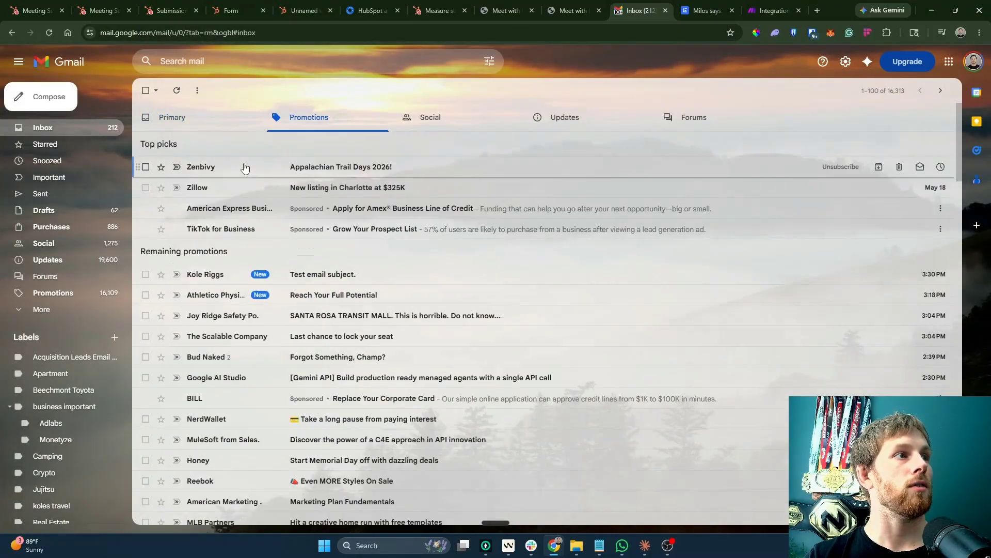
click(378, 276)
drag(327, 208, 165, 175)
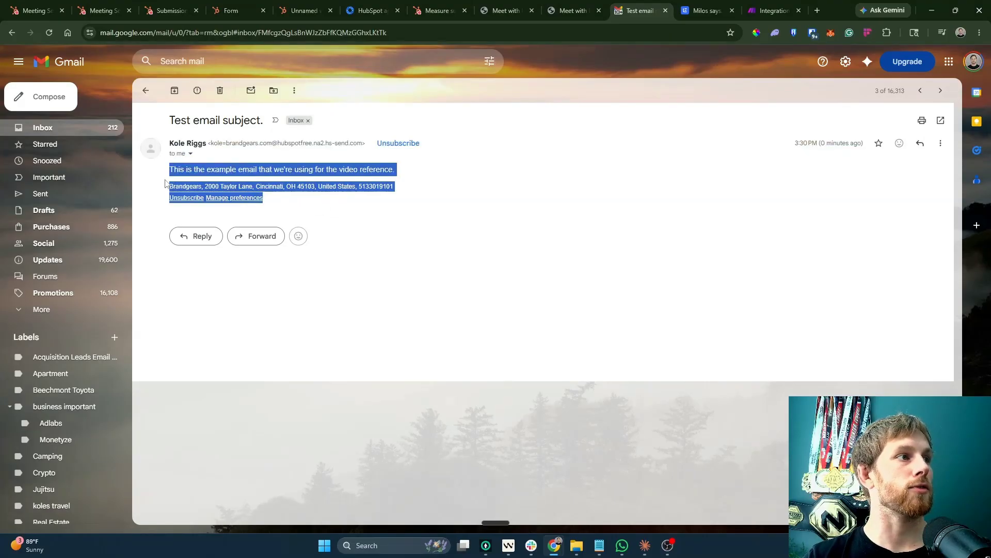
click(146, 91)
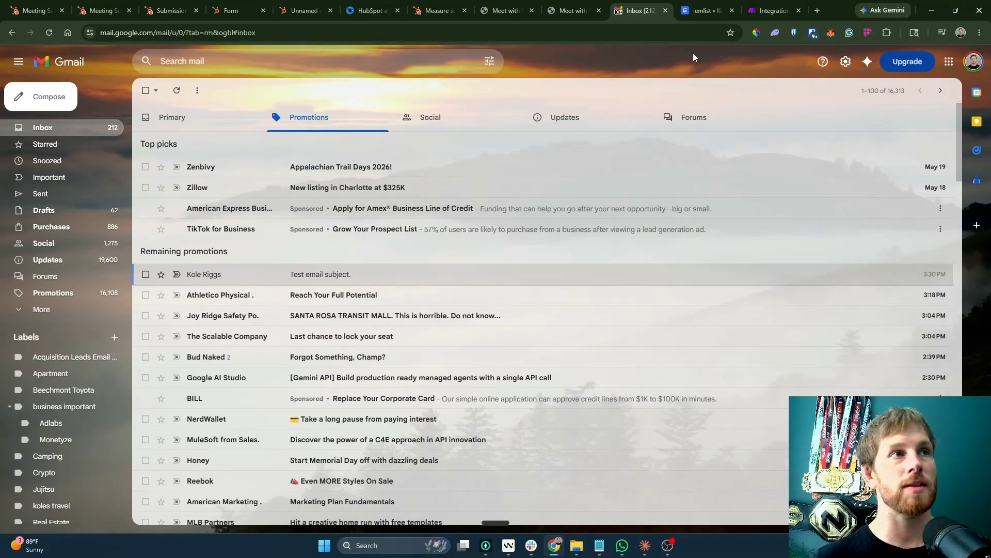
Switch to the Service Hub Professional 'Measure success' upgrade tab and dismiss the sales chat pop-up.
click(568, 10)
click(504, 11)
click(448, 3)
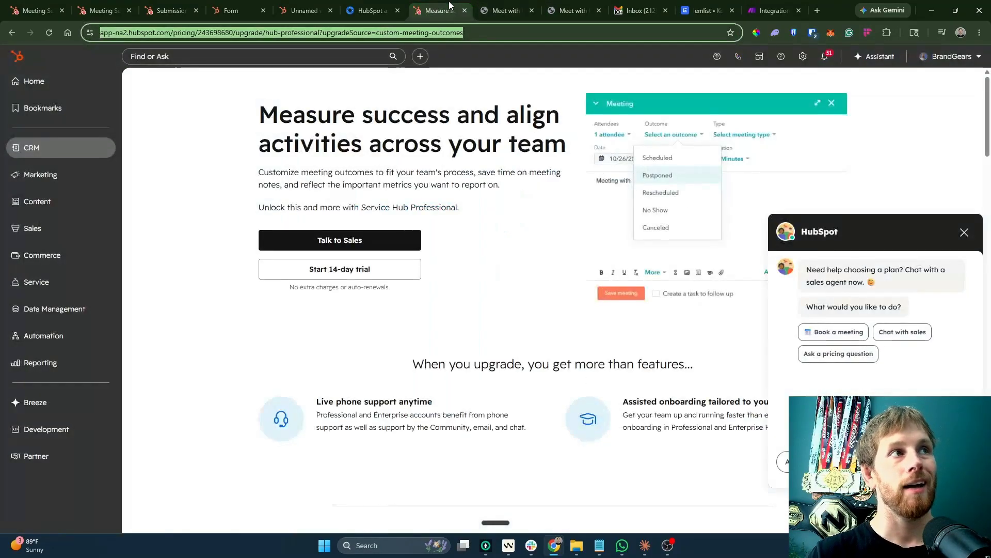
click(520, 242)
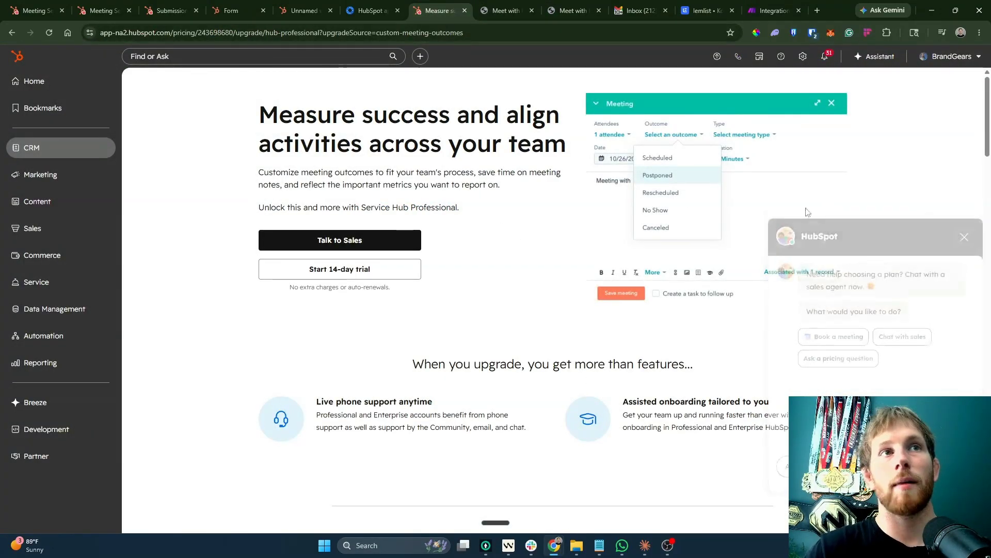